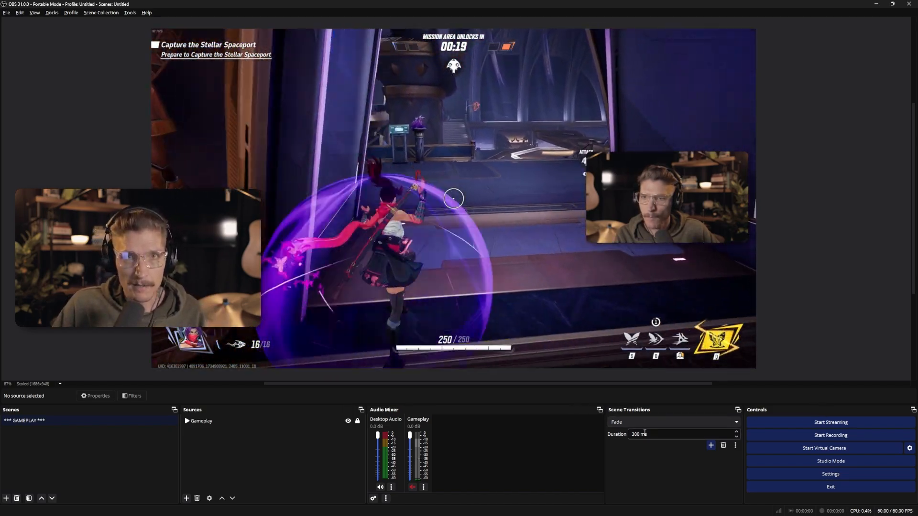
Add a new scene named "[NS] ALERTS"
click(50, 420)
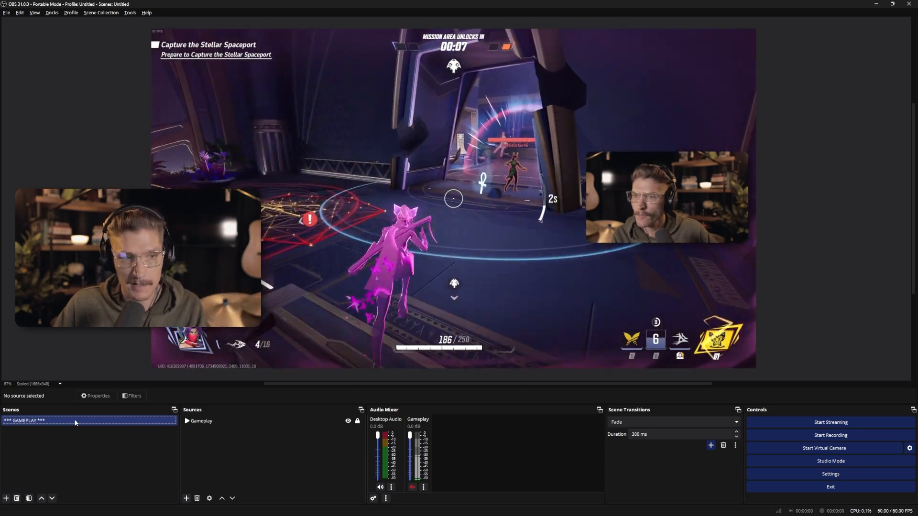
click(222, 424)
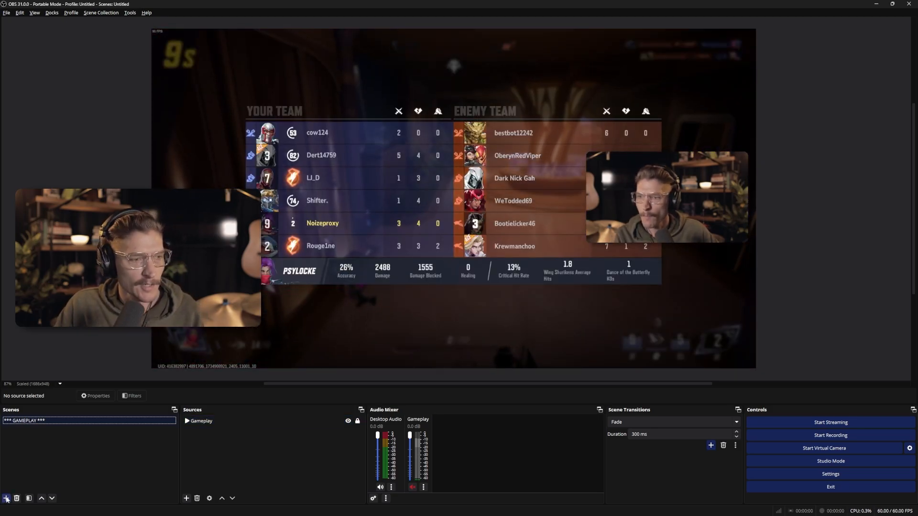
click(6, 499)
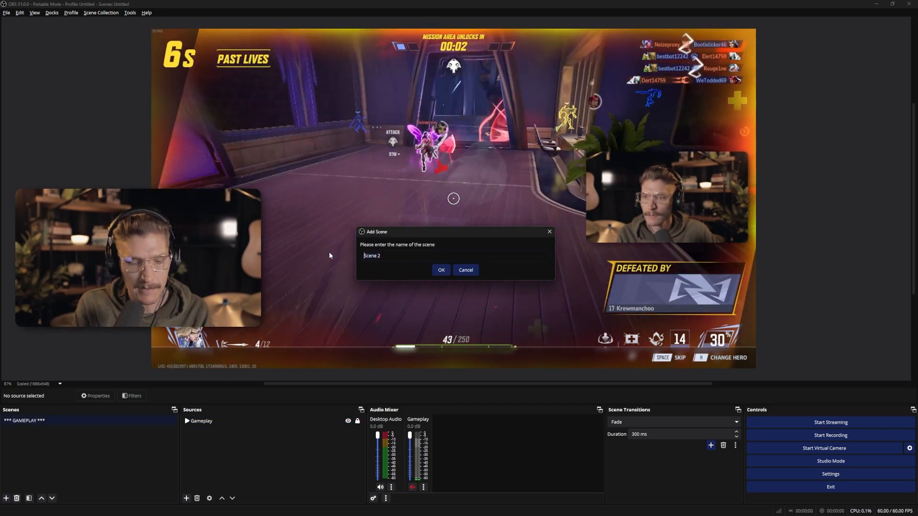
text([NS] ALERTS)
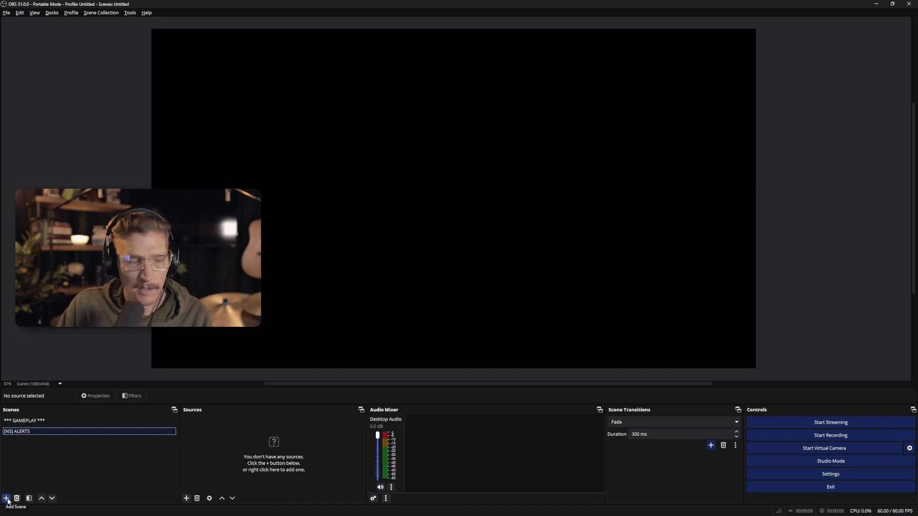
Add a new scene named "[ALERTS] USER NAME (VIDS)"
click(7, 498)
click(393, 257)
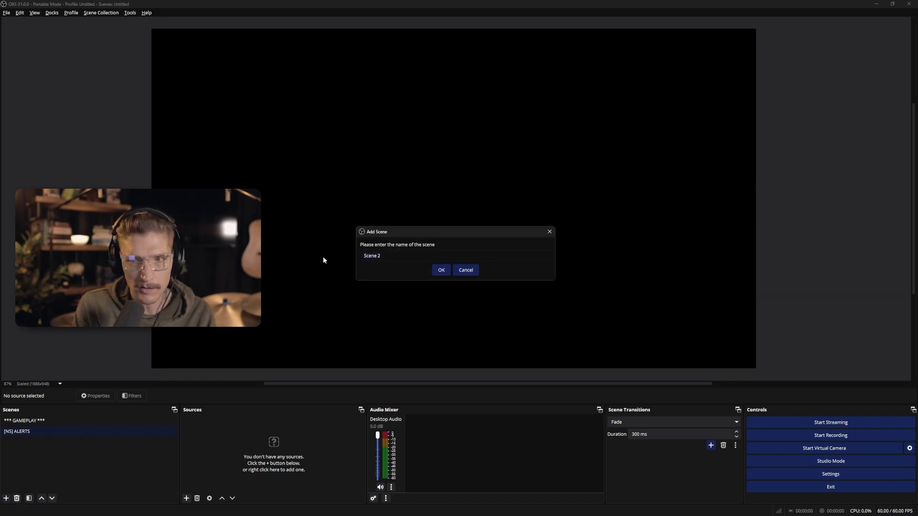
key(ctrl+a)
key(BackSpace)
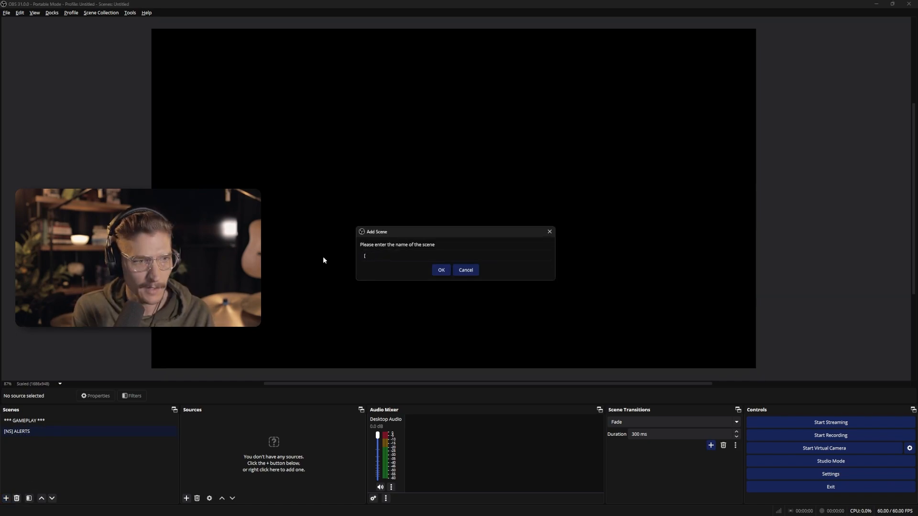
text([ALERTS])
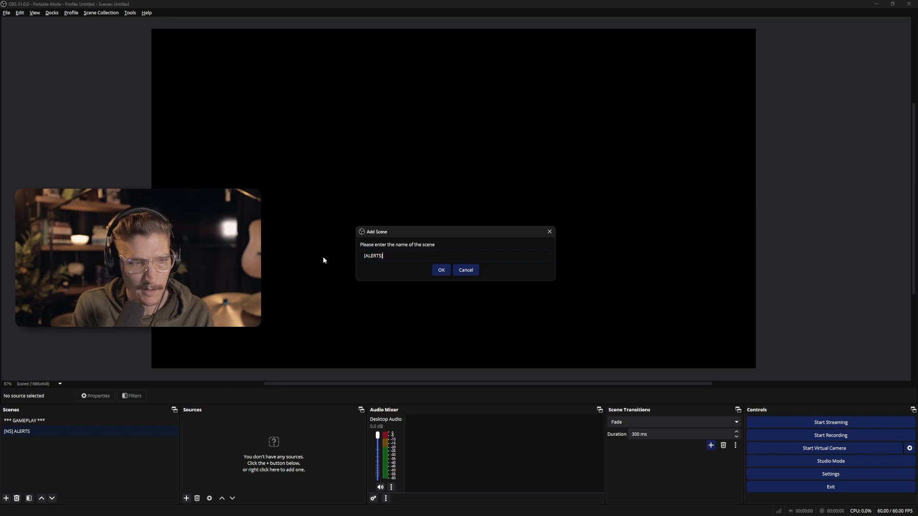
text( USER NAME)
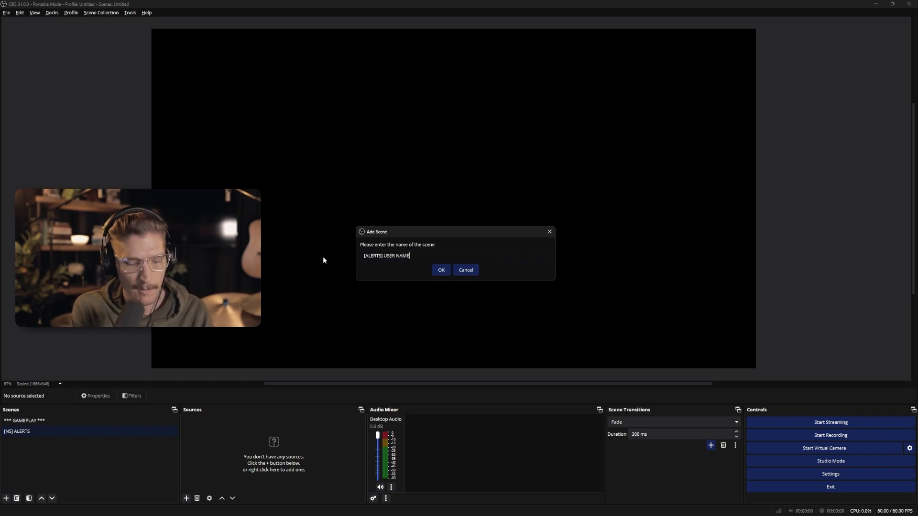
text( ()
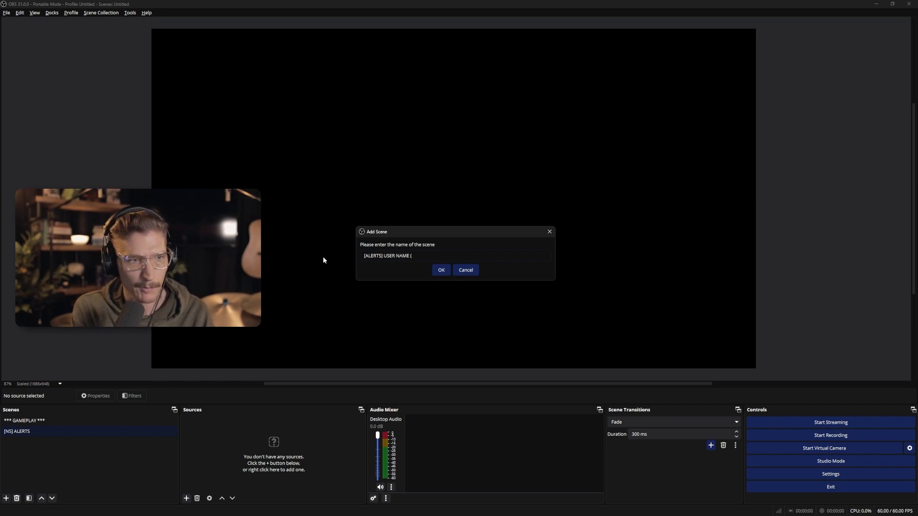
text(VIDS))
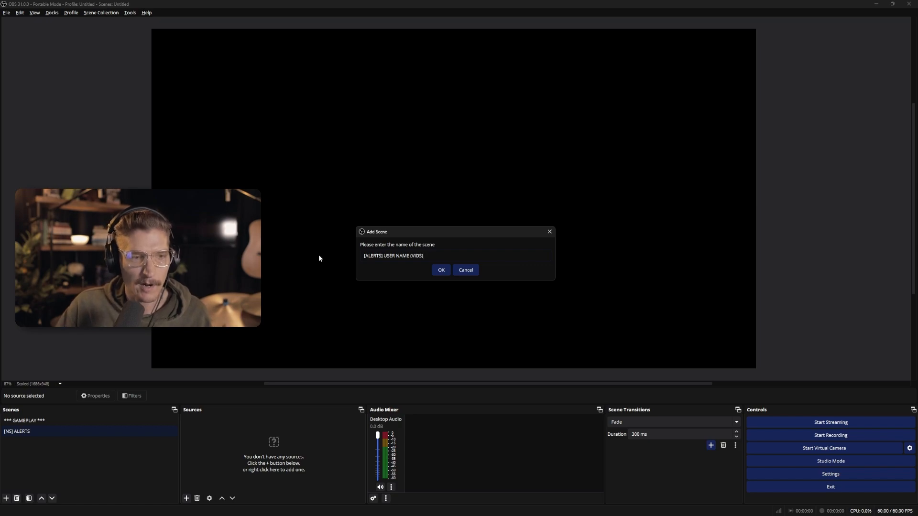
click(441, 270)
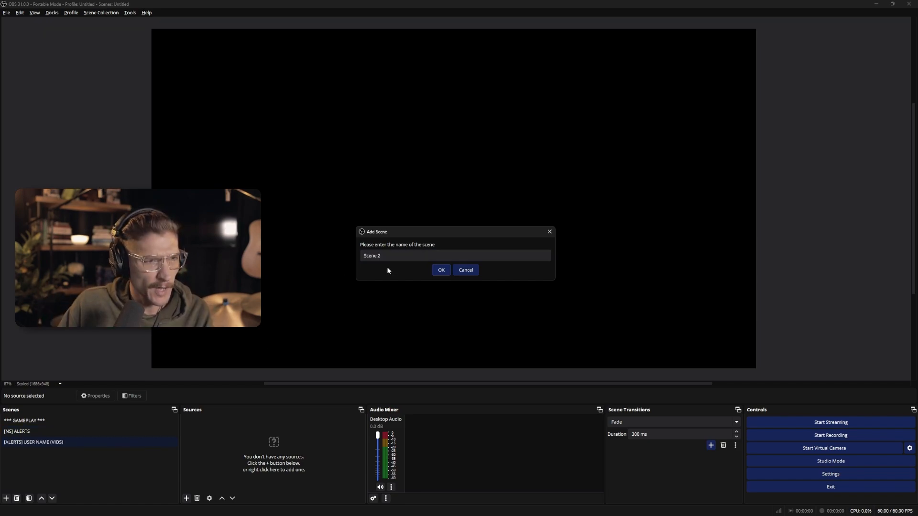
Add two more scenes named "[ALERTS] USER MASK" and "[ALERTS] USER PIC"
text([ALERTS] USER MASK)
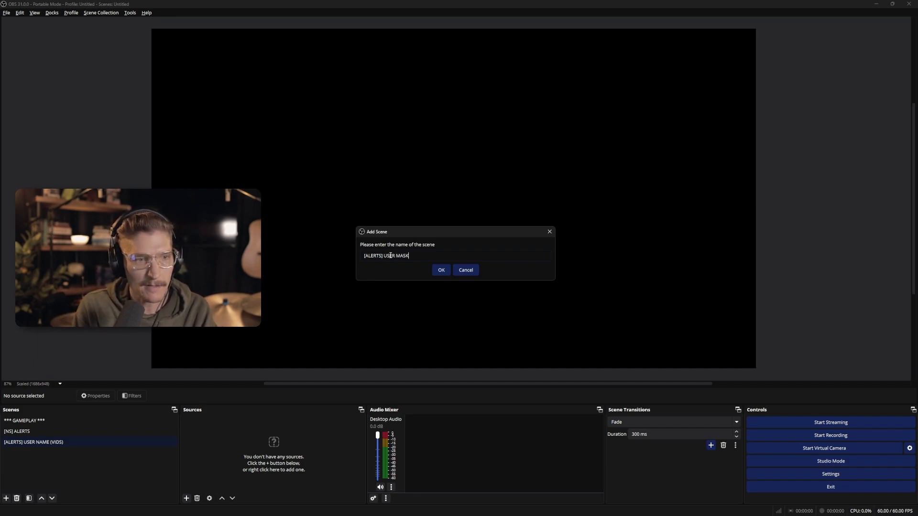
key(Return)
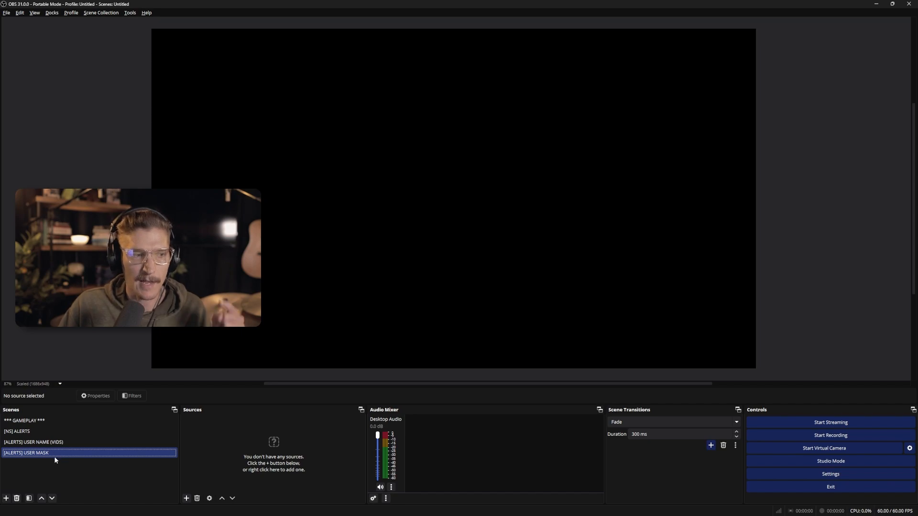
click(56, 446)
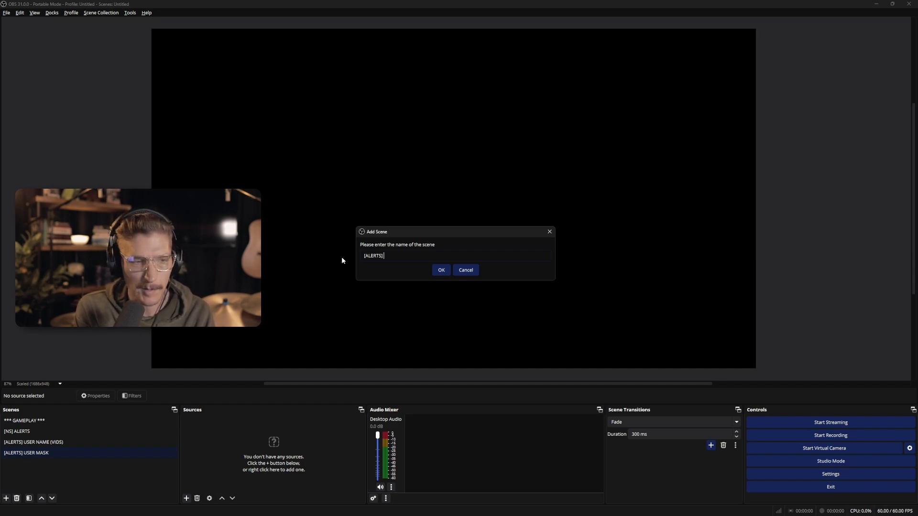
text(USER PIC)
key(Return)
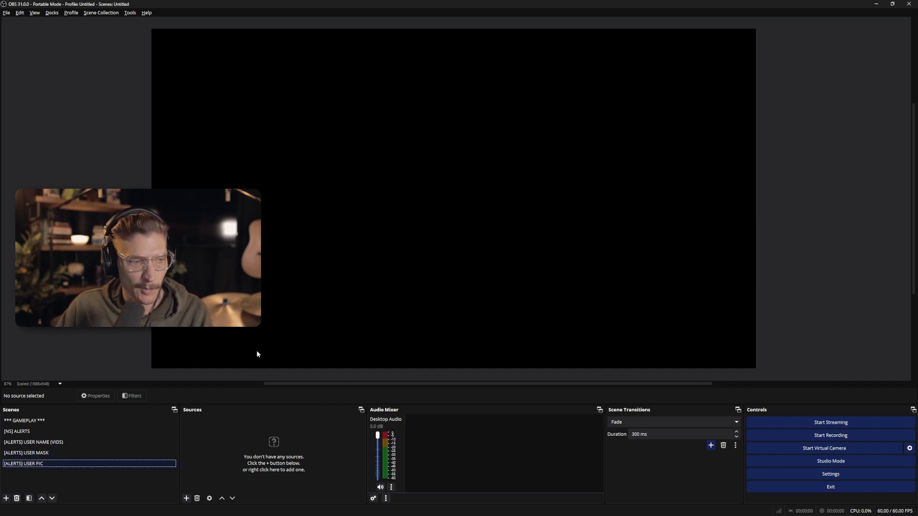
Add a new scene named "[ALERTS] ALERT TEXT"
click(6, 498)
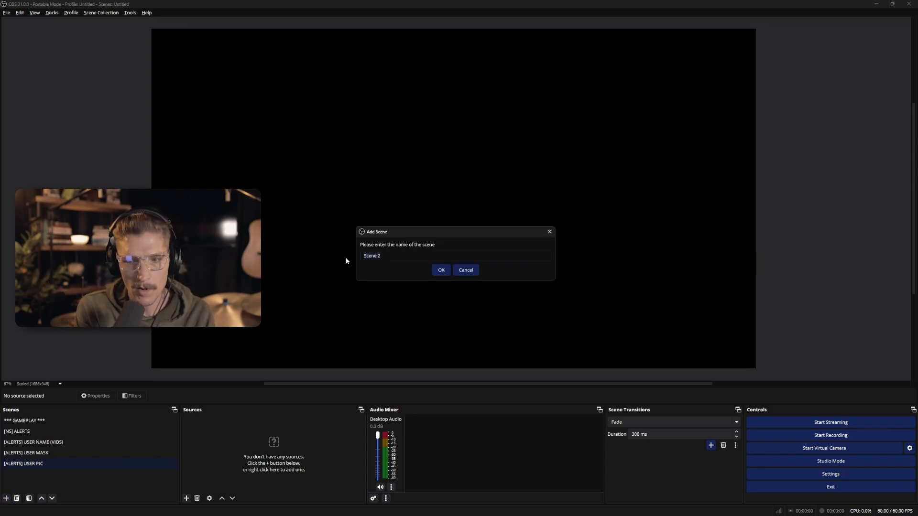
text(ALERTS)
key(BackSpace)
key(BackSpace)
key(BackSpace)
key(BackSpace)
key(BackSpace)
key(BackSpace)
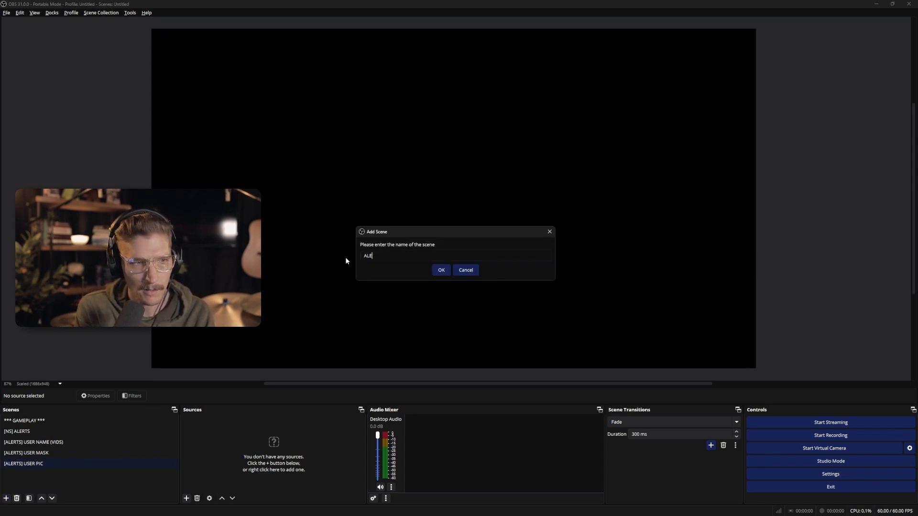
text([ALERTS)
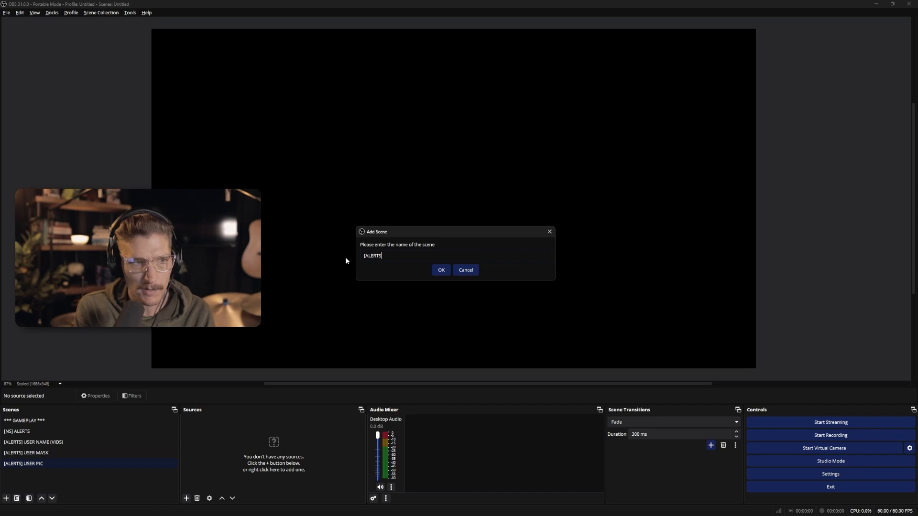
text(] ALERT TEXT)
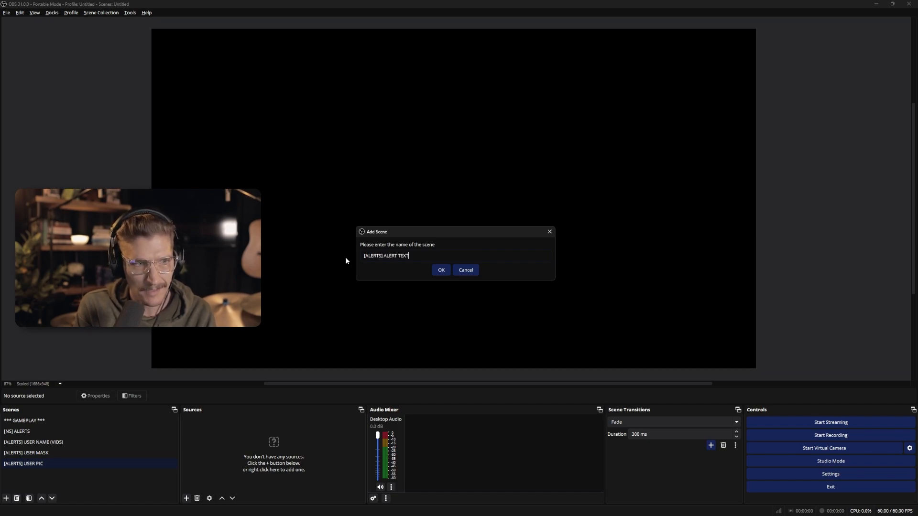
key(Return)
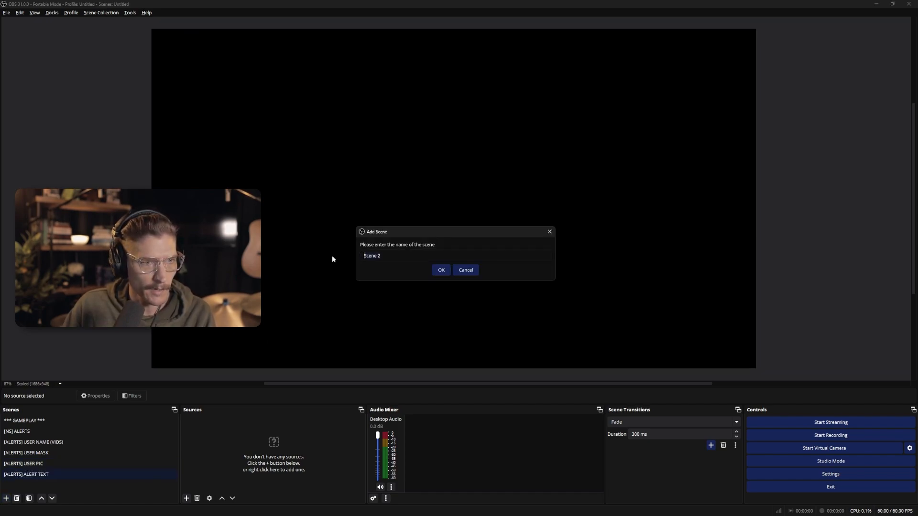
Add a new scene named "[ALERTS] ALERTS NESTED"
text([ALERTS] ALE)
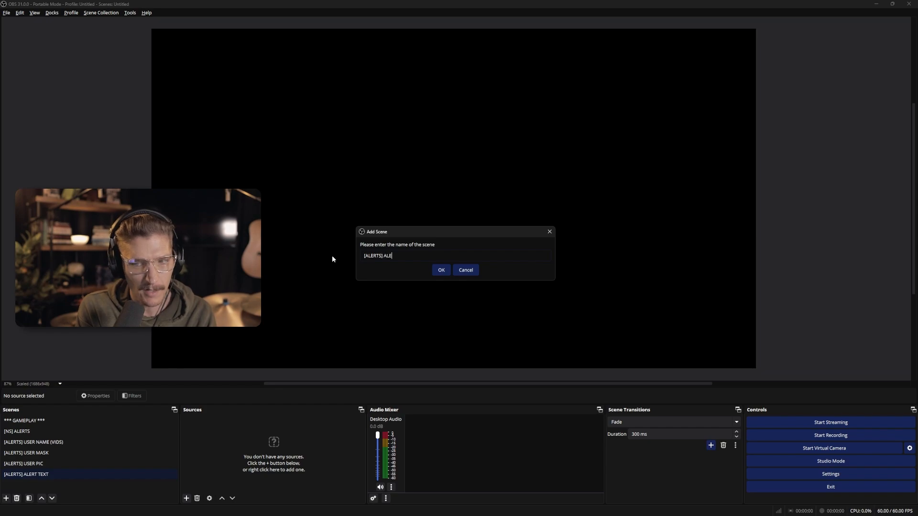
text(RTS NESTED)
key(Return)
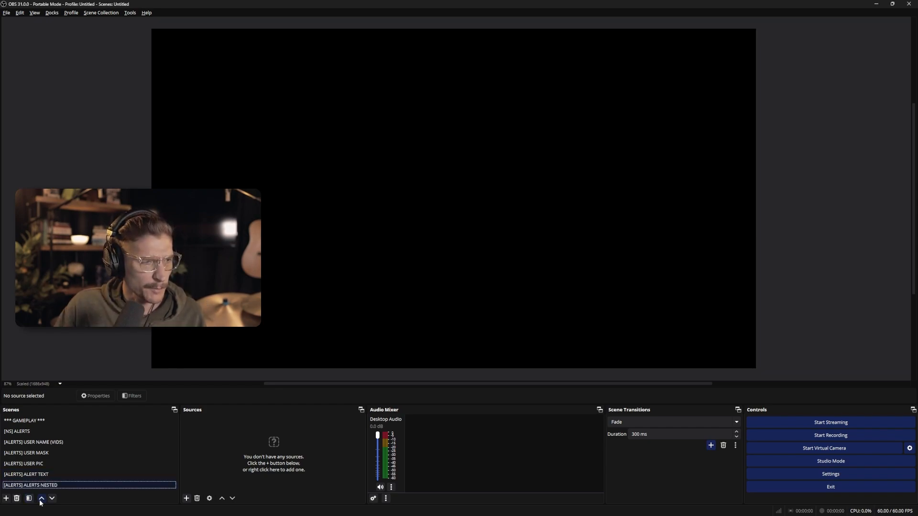
Move the [ALERTS] ALERTS NESTED scene up so it sits directly below [NS] ALERTS in the scene order
click(41, 498)
click(41, 499)
click(42, 498)
click(42, 498)
click(42, 499)
click(52, 498)
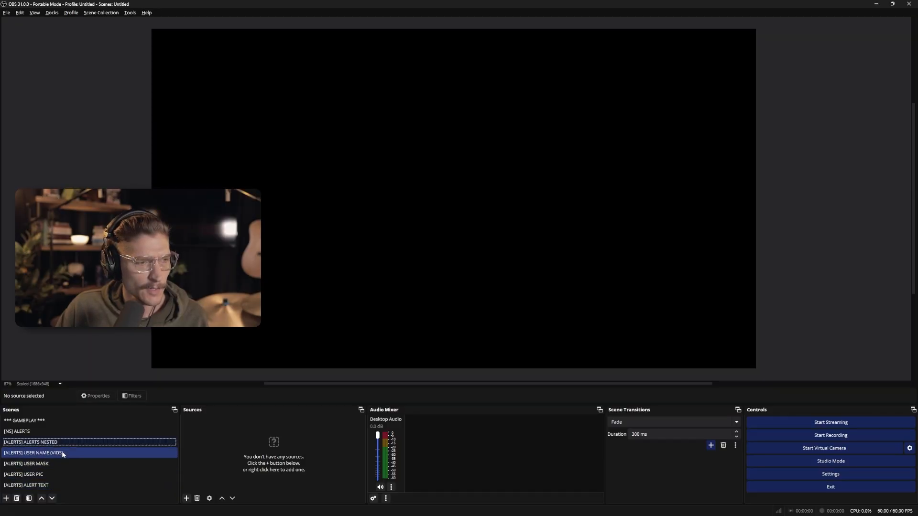
Add a media source named "USER NAME VID 001" to the [ALERTS] USER NAME (VIDS) scene
click(62, 453)
click(186, 499)
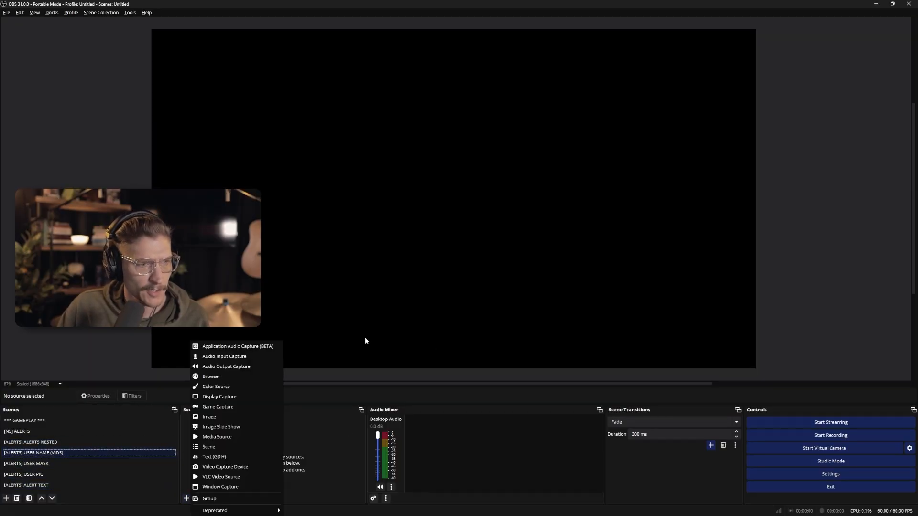
click(221, 437)
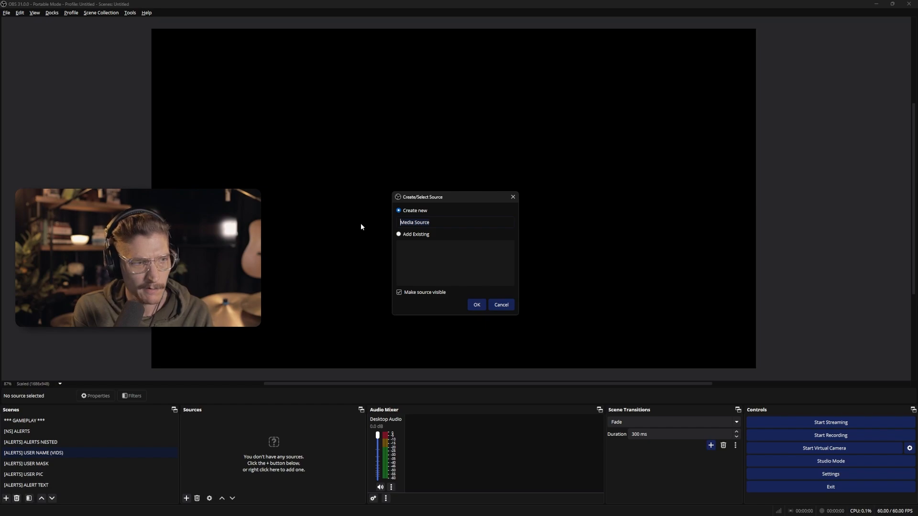
text(USER NAME VID 001)
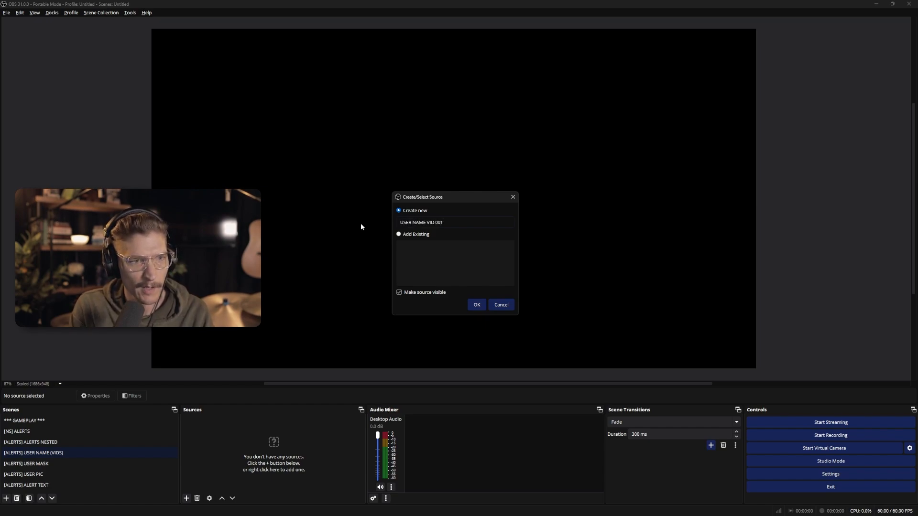
key(Return)
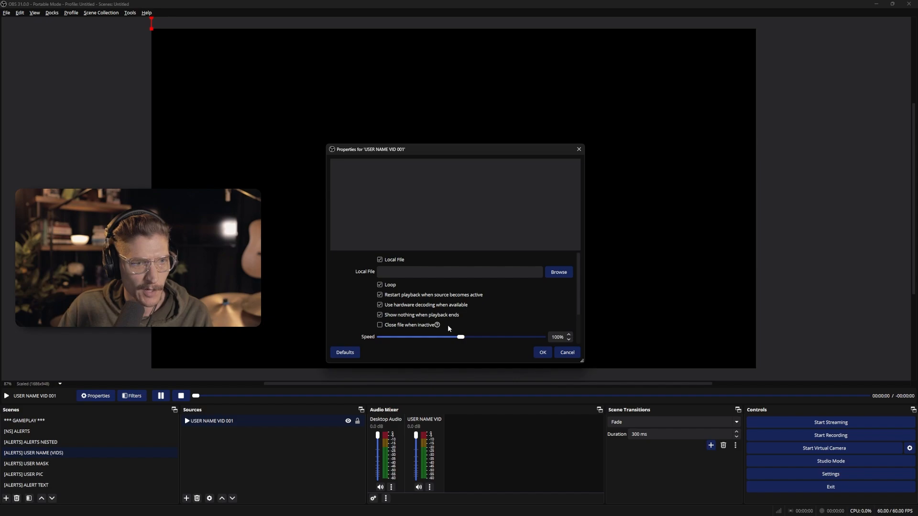
click(470, 325)
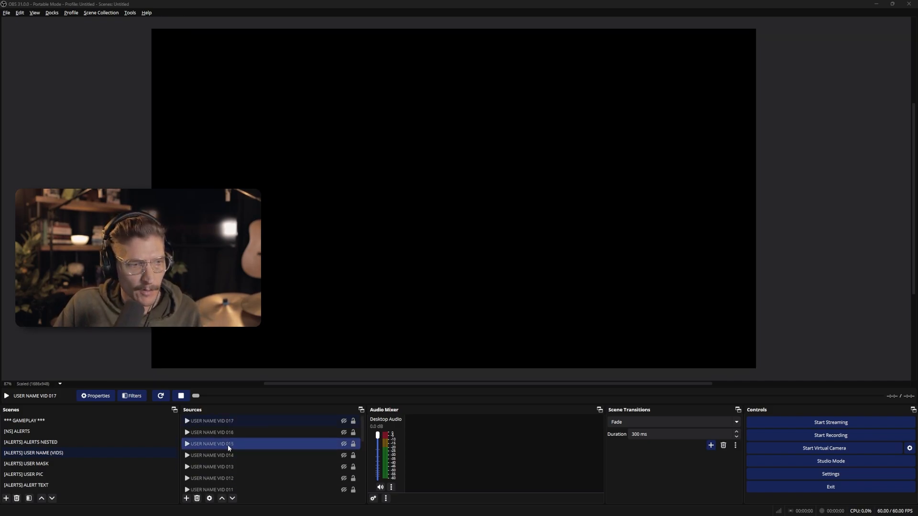
Preview USER NAME VID 014 through 017 by toggling their visibility, leaving only USER NAME VID 015 shown
click(344, 455)
click(343, 455)
click(343, 444)
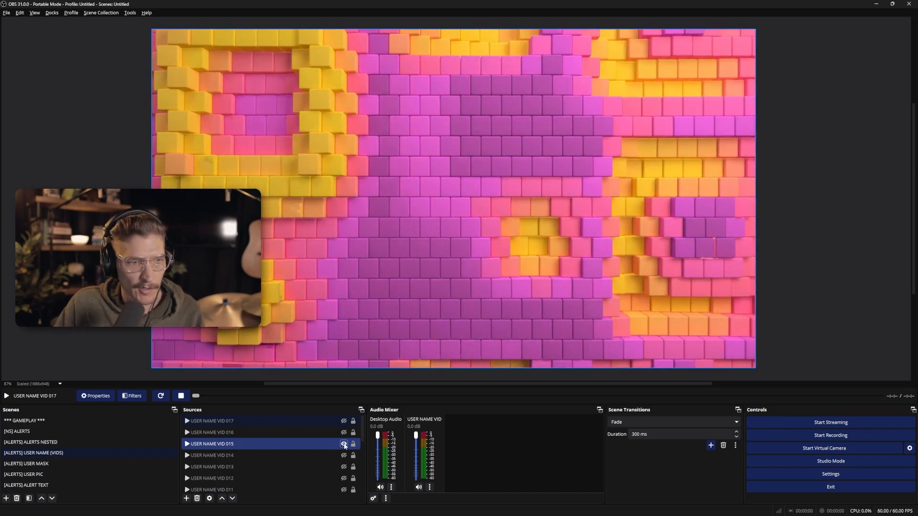
click(335, 436)
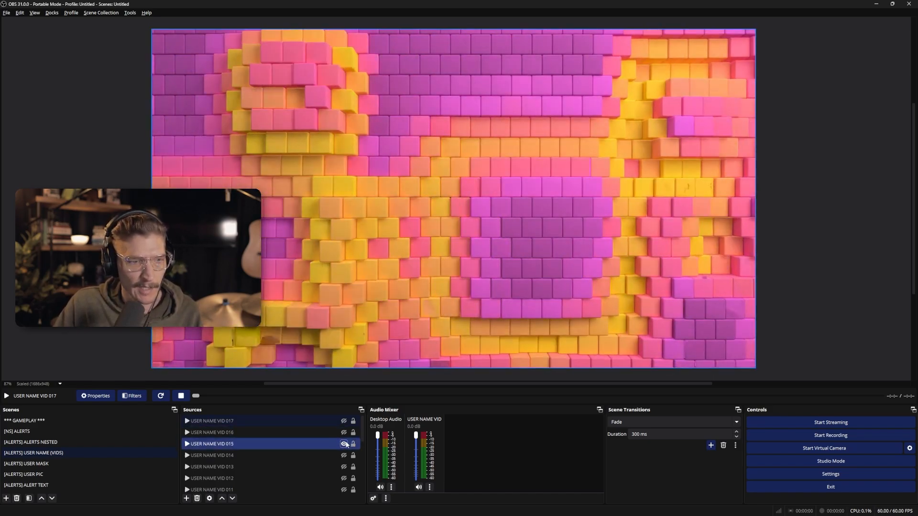
click(344, 444)
click(344, 433)
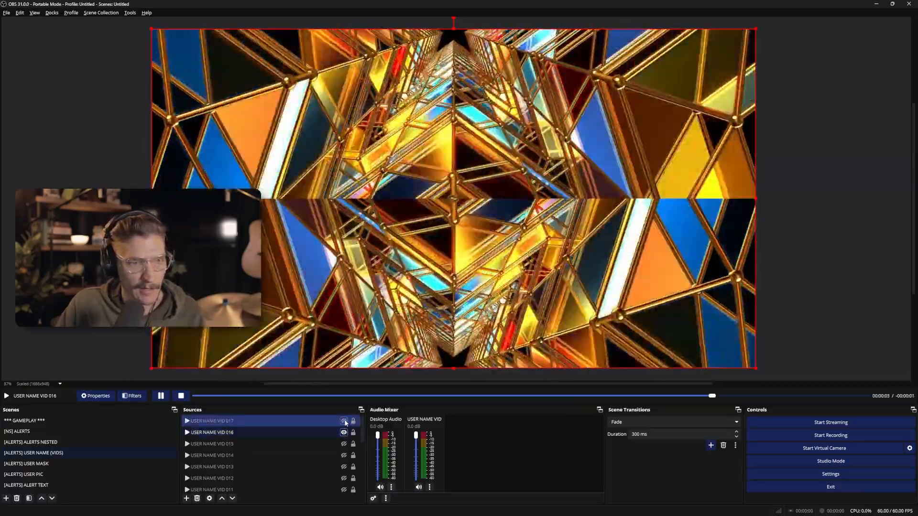
click(343, 421)
click(344, 421)
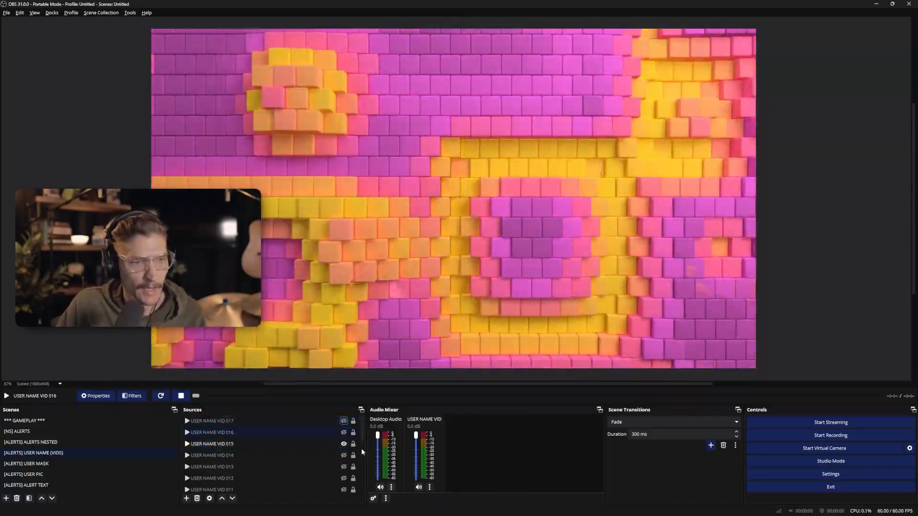
click(352, 455)
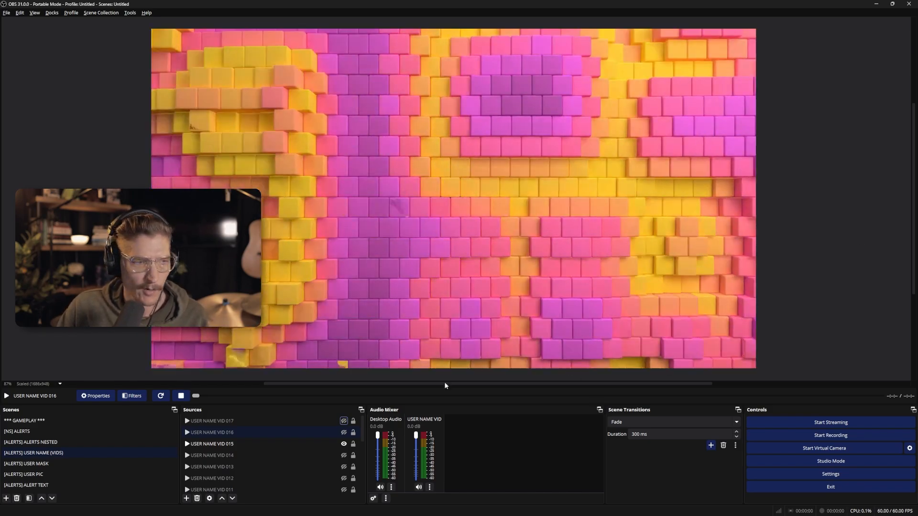
Add a Text (GDI+) source named "USER NAME" to the [ALERTS] USER MASK scene
click(53, 464)
click(186, 498)
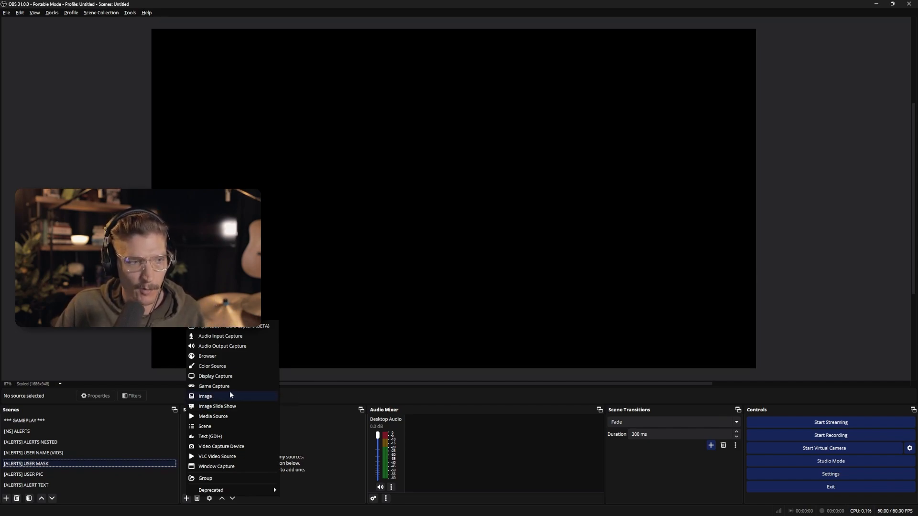
click(215, 437)
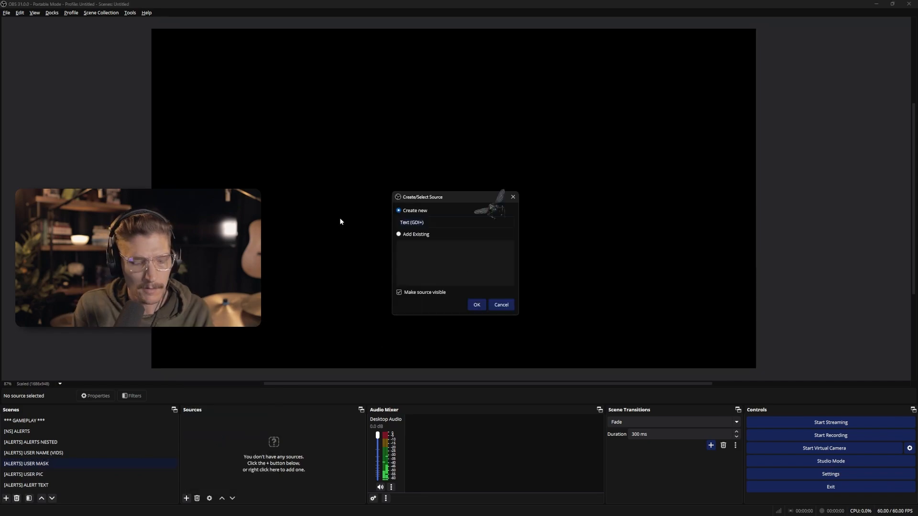
text(USER)
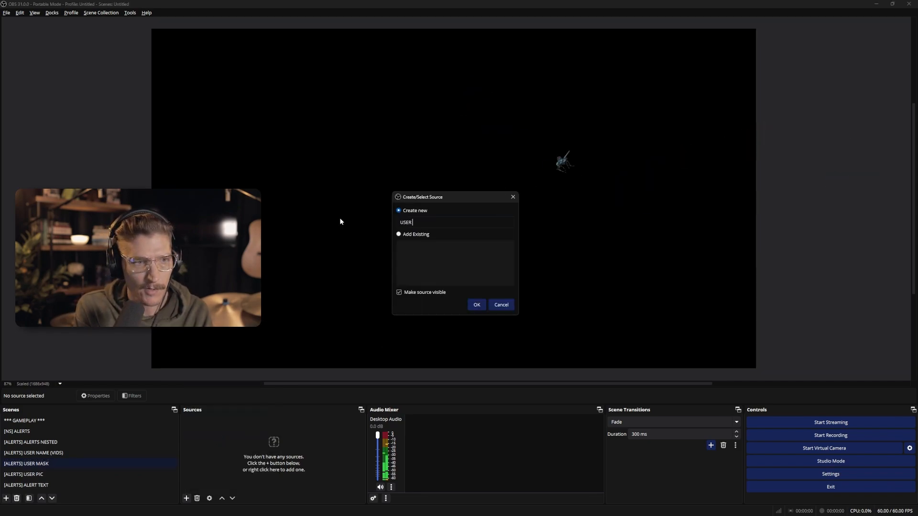
text( NAME)
key(Return)
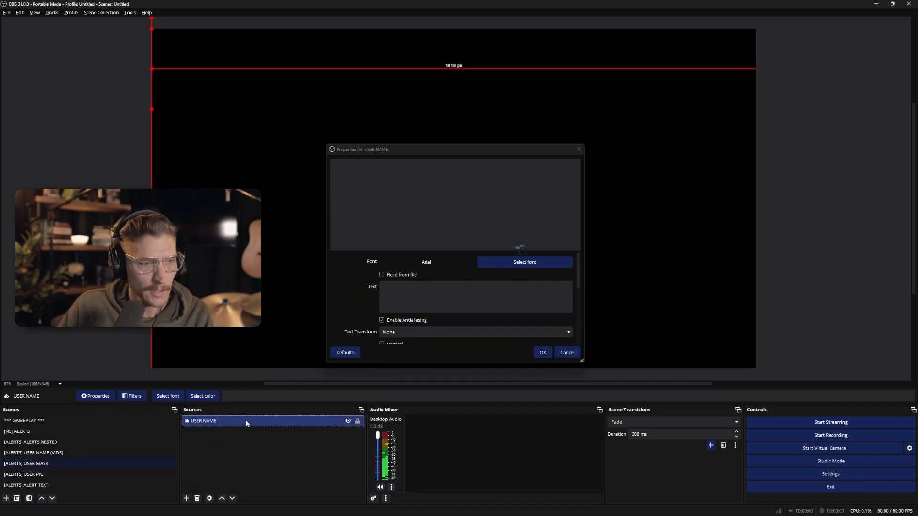
Rename the new text source in the [ALERTS] USER MASK scene as "USER NAME MASK"
right_click(247, 424)
click(283, 265)
key(BackSpace)
text(M)
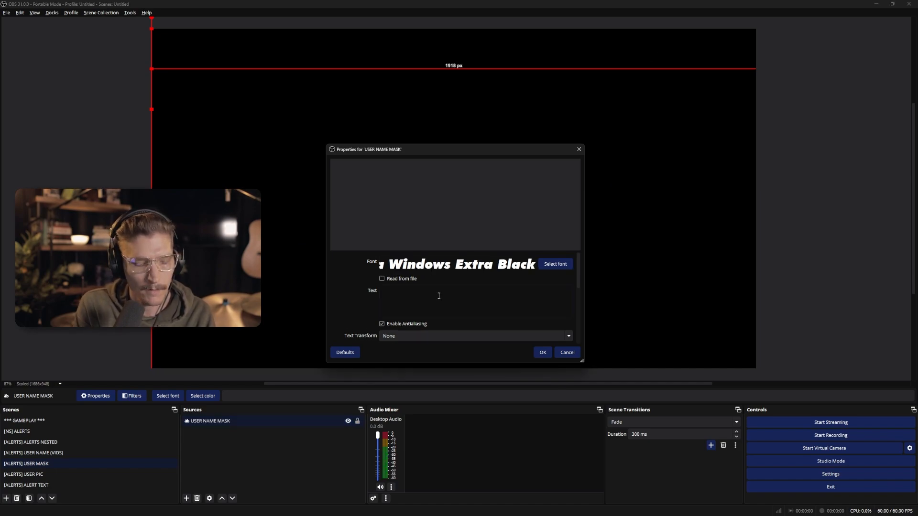
Set the mask source's text to "USERNAMEMASK" in Futura Windows Extra Black with Bottom vertical alignment, and center it on the canvas
text(USERNA)
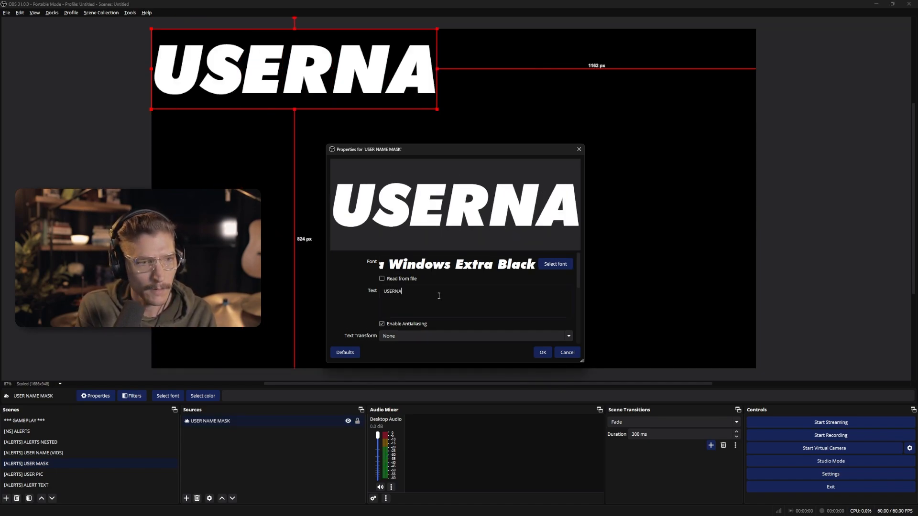
text(MEMASK)
scroll(386, 303, down, 5)
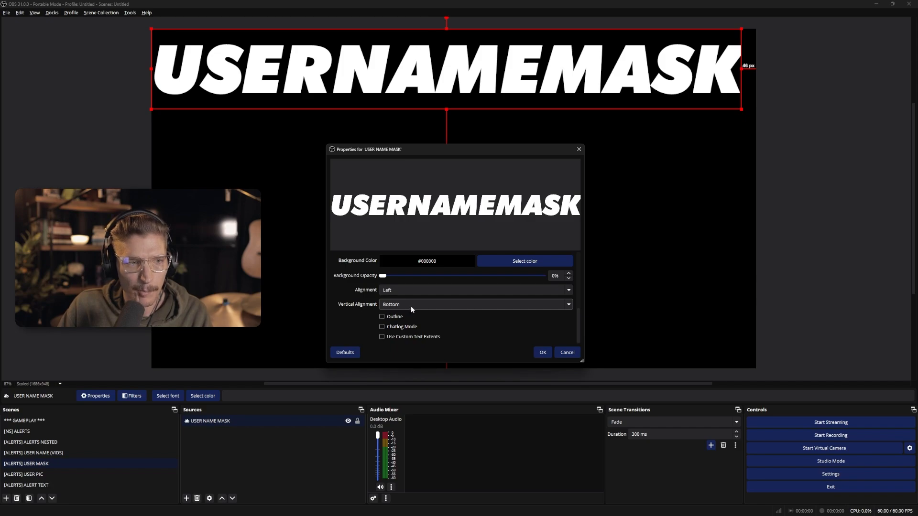
scroll(328, 324, up, 5)
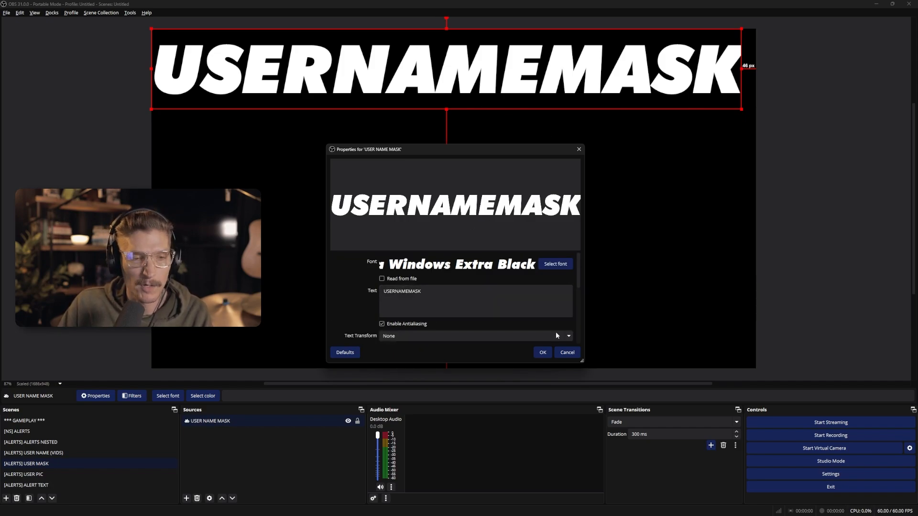
click(543, 353)
key(ctrl+d)
Set the mask's transform to Bottom Left positional alignment, Scale to inner bounds and Bottom Left bounding box alignment, then recenter it on the canvas
right_click(231, 173)
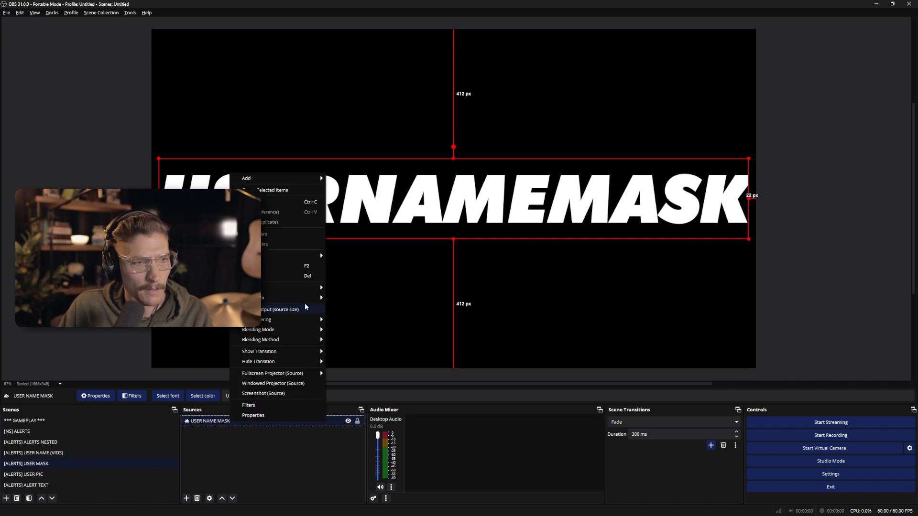
click(331, 298)
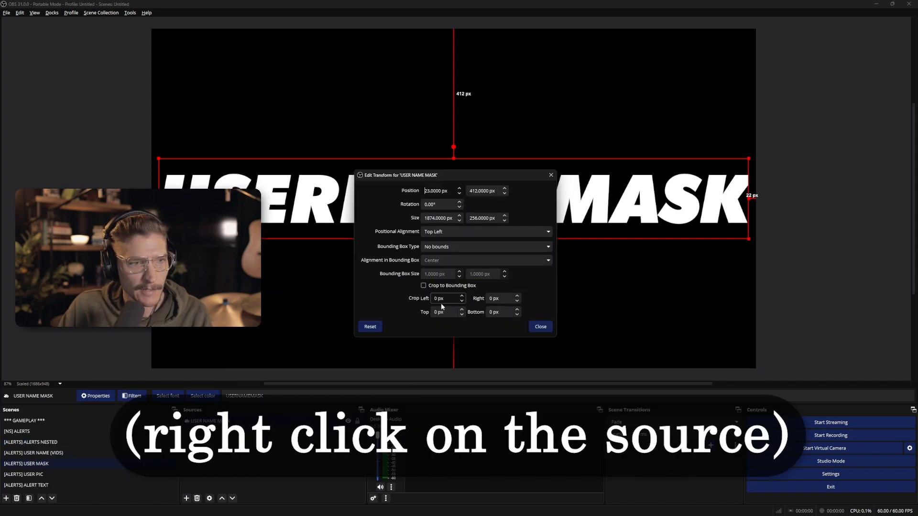
click(446, 233)
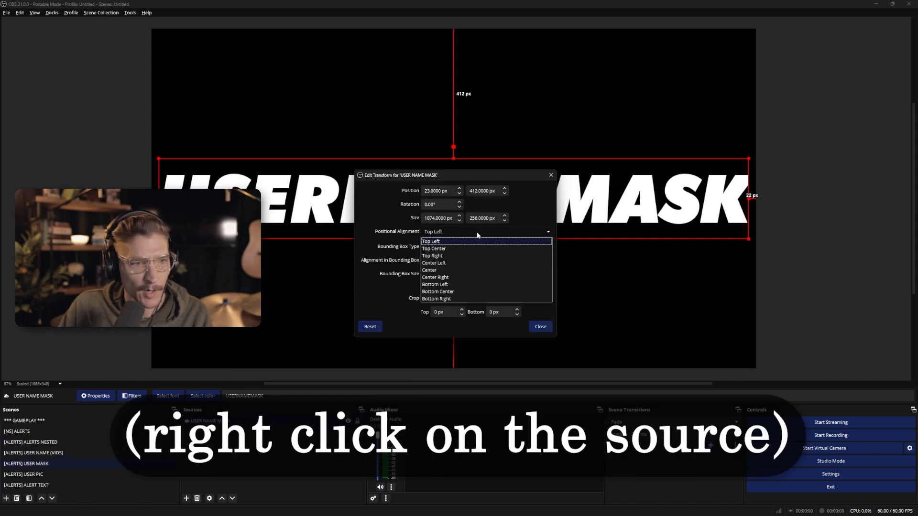
click(435, 284)
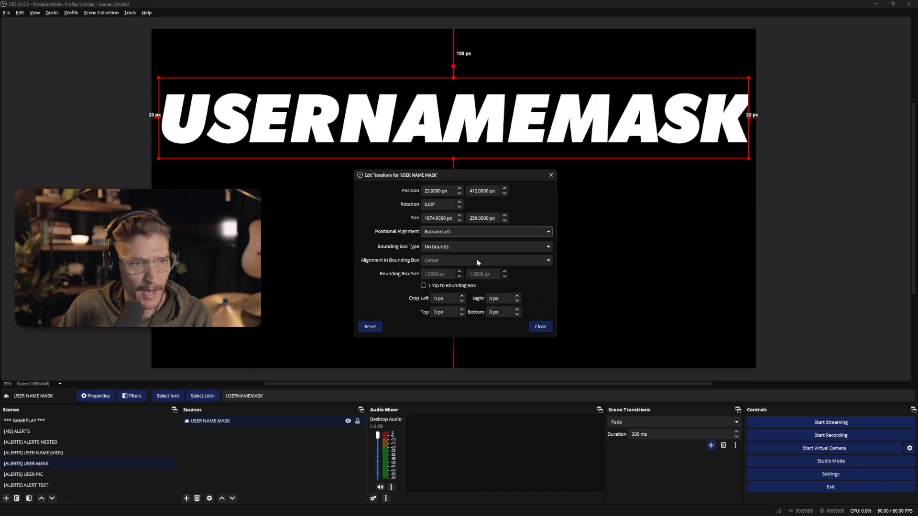
click(468, 247)
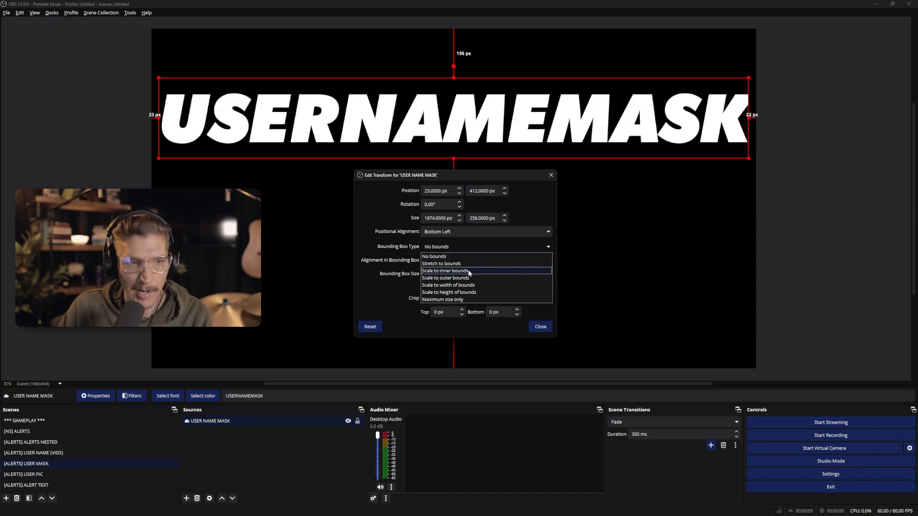
click(469, 272)
click(461, 261)
click(460, 313)
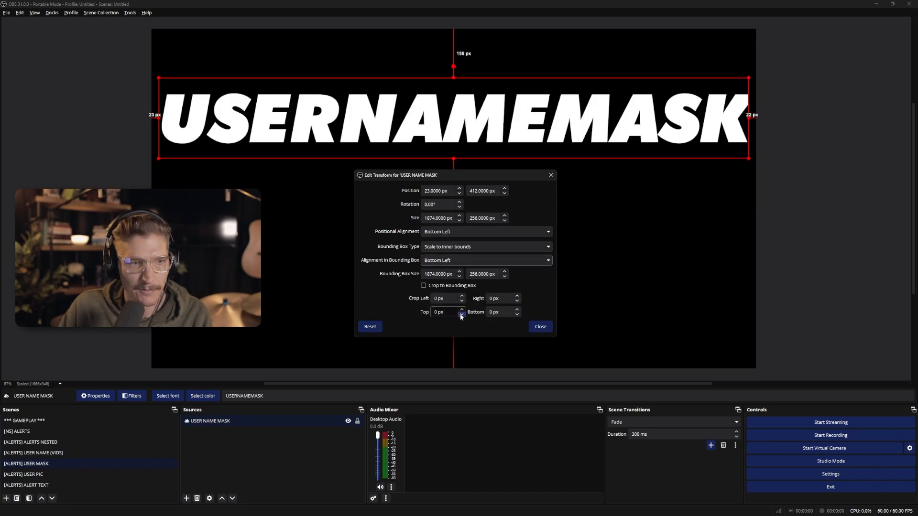
click(550, 328)
drag(541, 134, 468, 215)
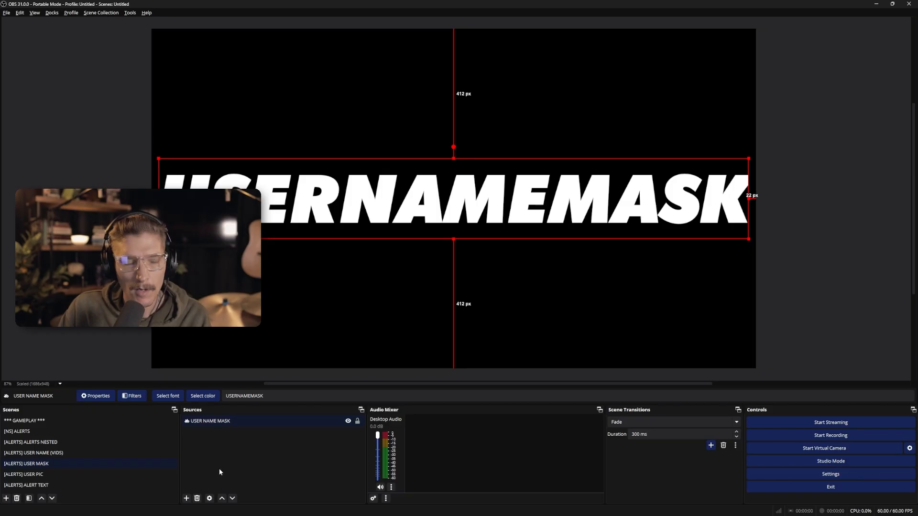
Add a browser source named "USER PIC" to the [ALERTS] USER PIC scene
click(42, 475)
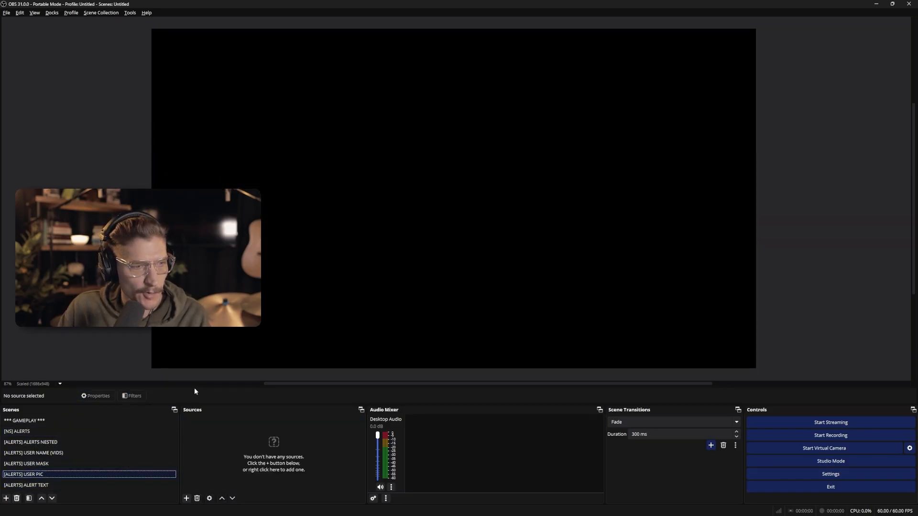
click(48, 475)
click(187, 499)
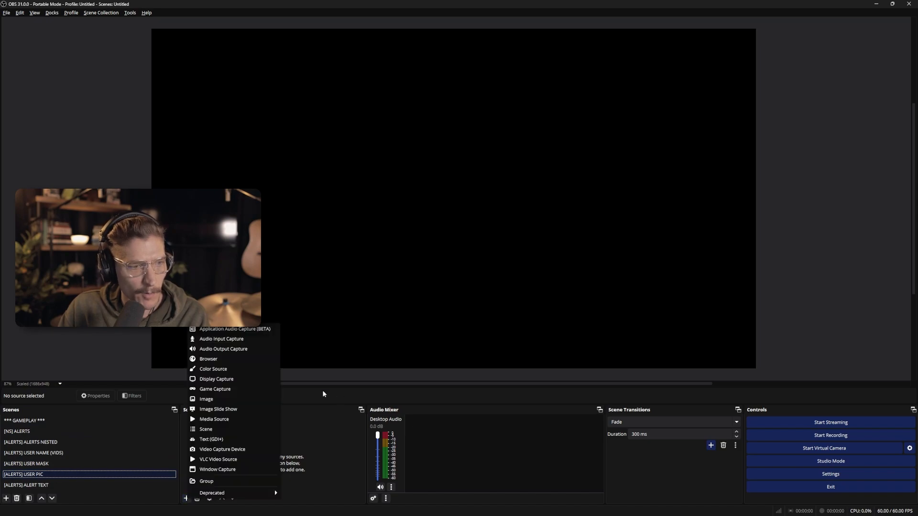
click(225, 358)
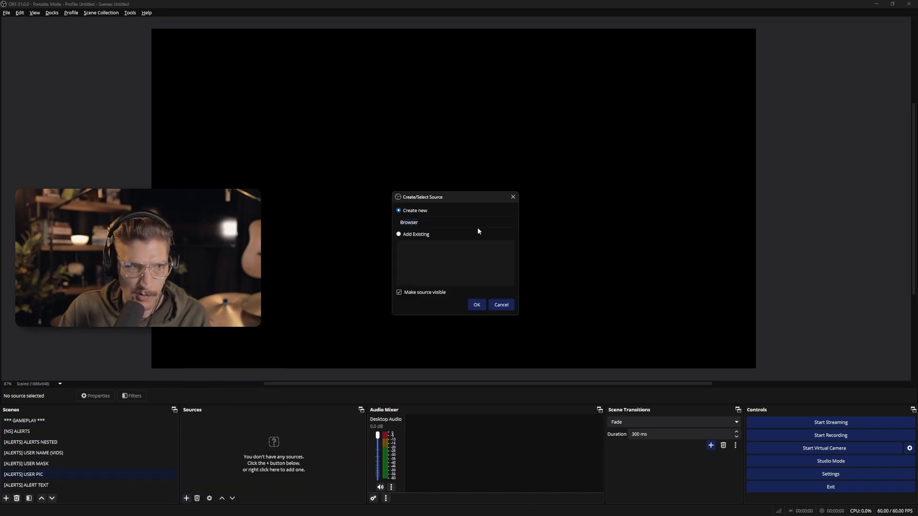
text(USER PIC)
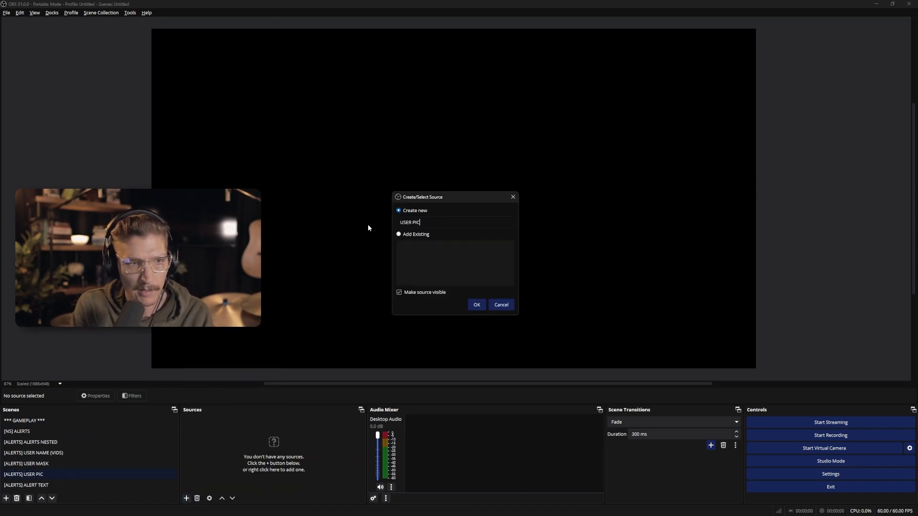
key(Return)
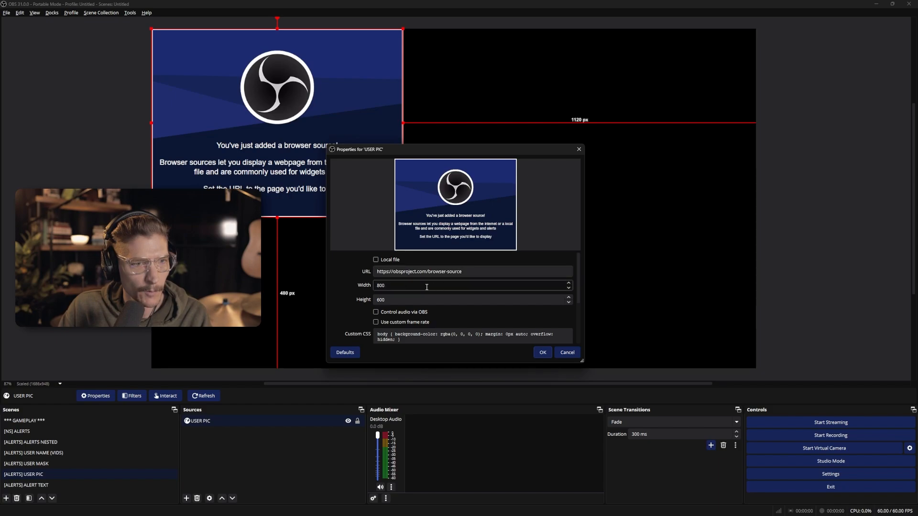
Set the USER PIC browser source's width and height to 300 each, keeping the default URL
key(Delete)
text(3)
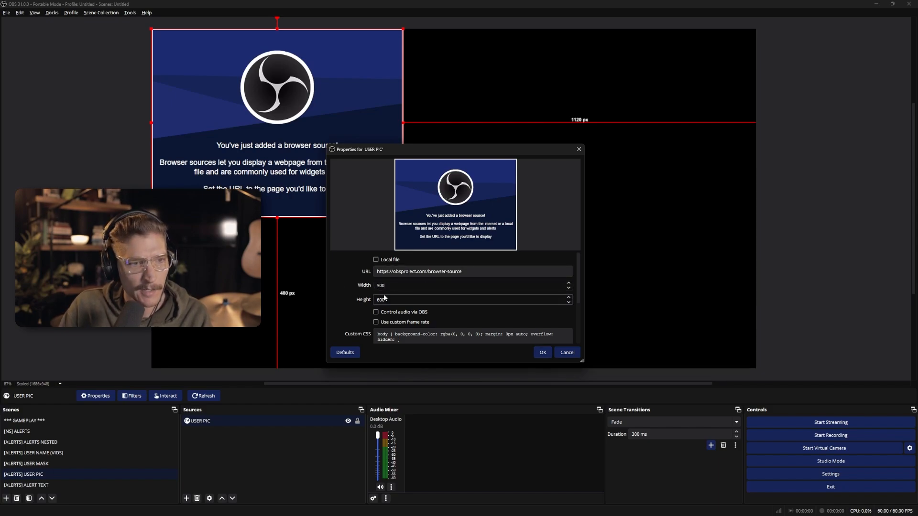
key(Tab)
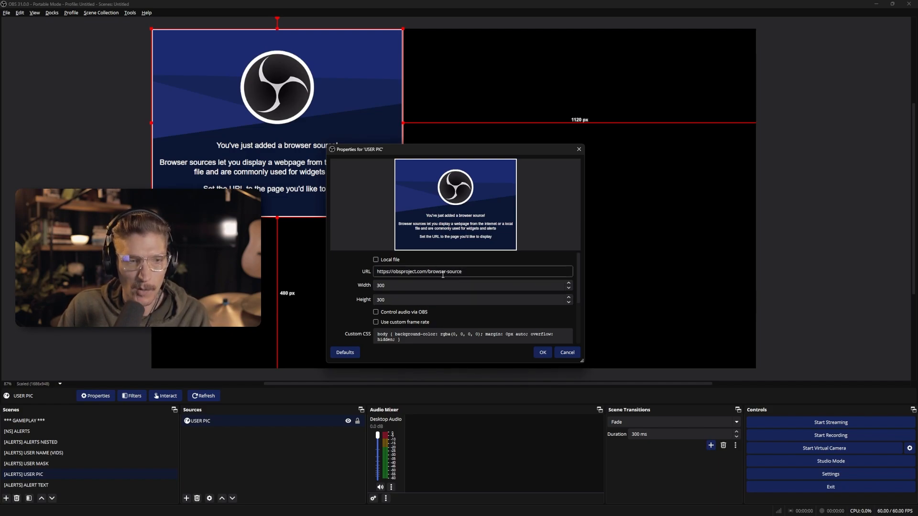
click(543, 352)
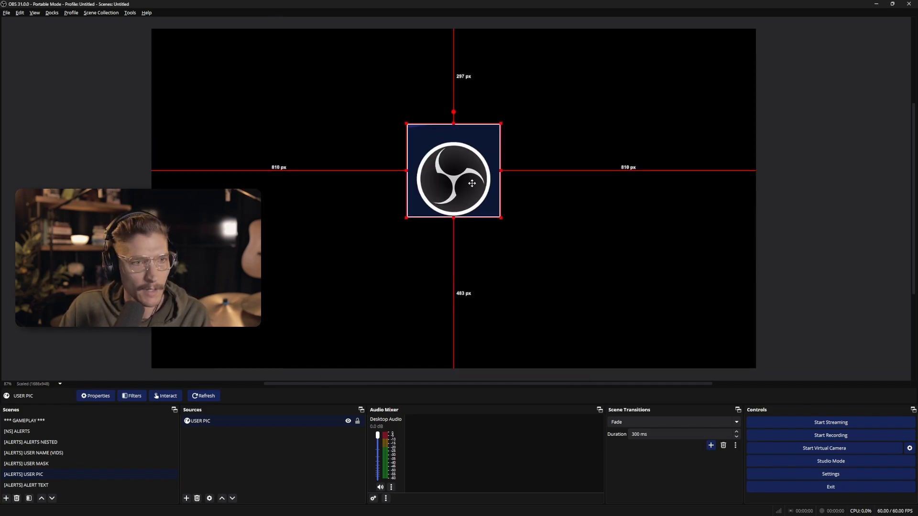
Enlarge the USER PIC source to fill the full canvas height and center it horizontally
drag(472, 183, 471, 211)
drag(454, 152, 473, 37)
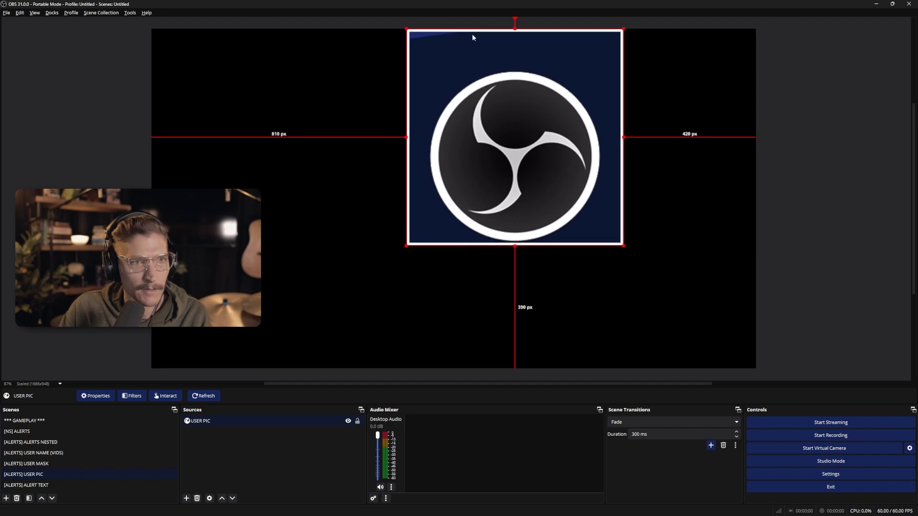
drag(514, 247, 489, 370)
drag(581, 295, 463, 300)
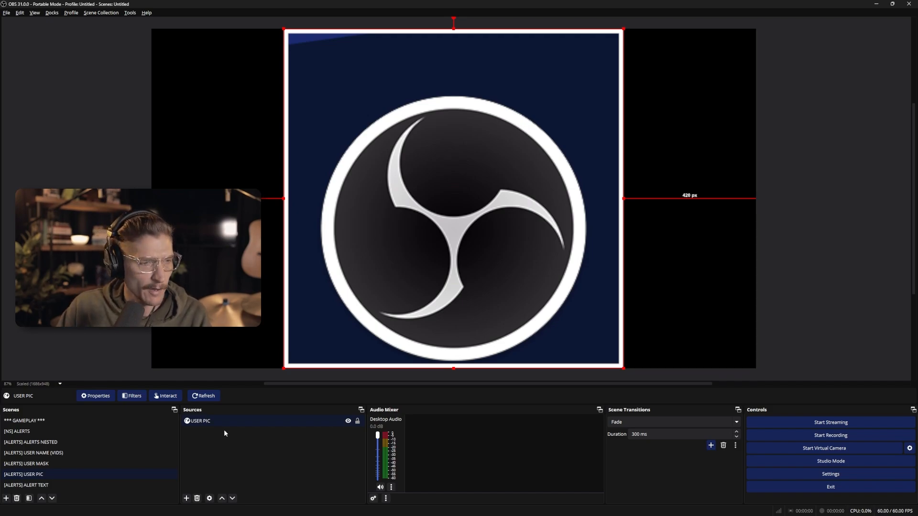
Add a Text (GDI+) source named "GIFT BOMB" to the [ALERTS] ALERT TEXT scene
key(Down)
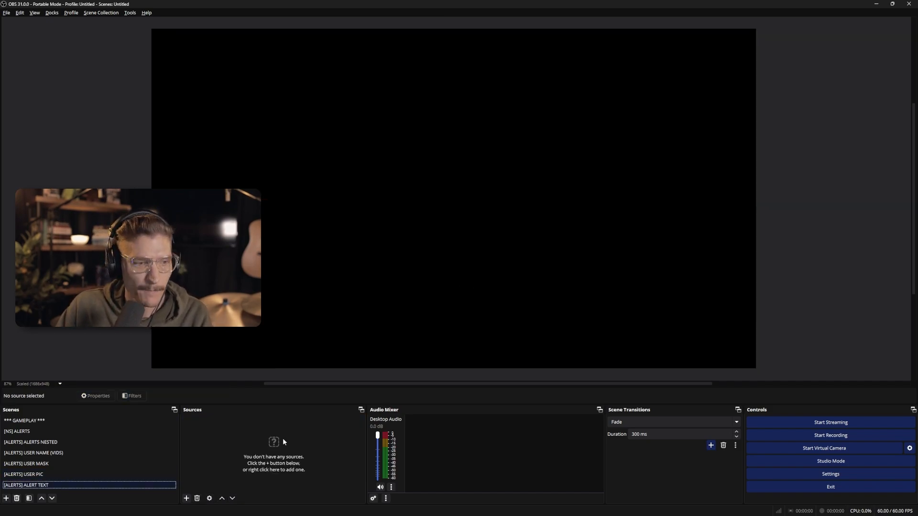
click(187, 499)
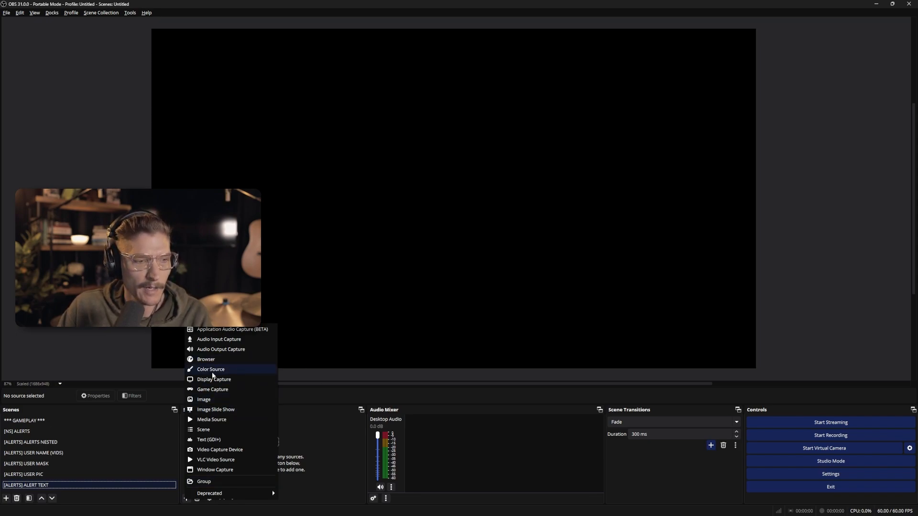
click(230, 440)
text(GIFT BOMB)
key(Return)
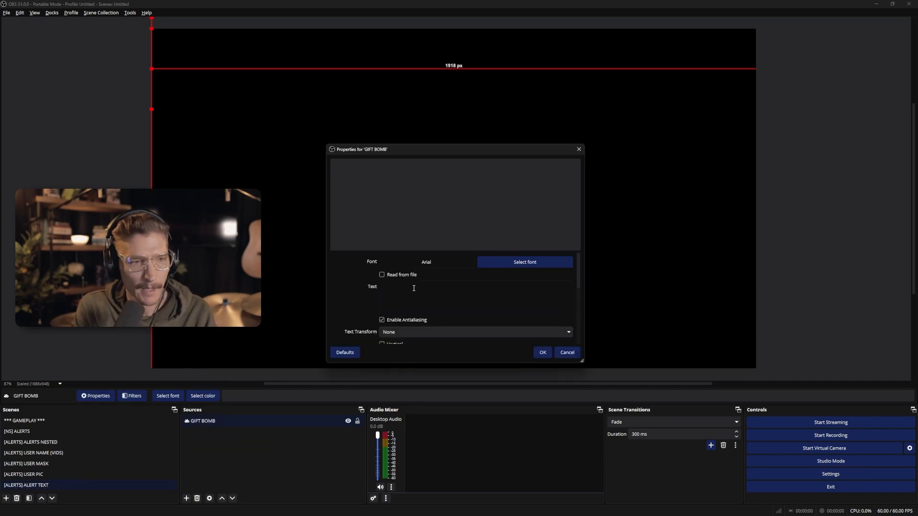
Enter "just dropped ## gifted!" as the text of the GIFT BOMB source
text(ju)
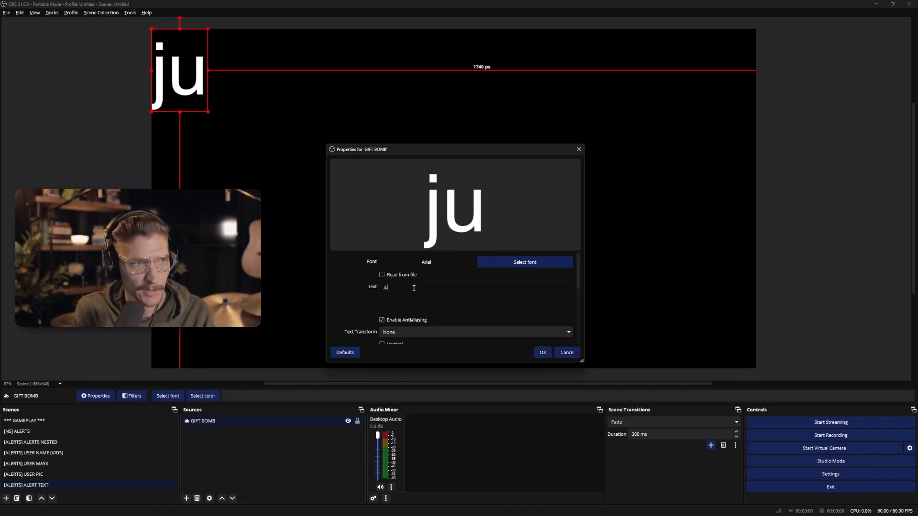
text(st droppe)
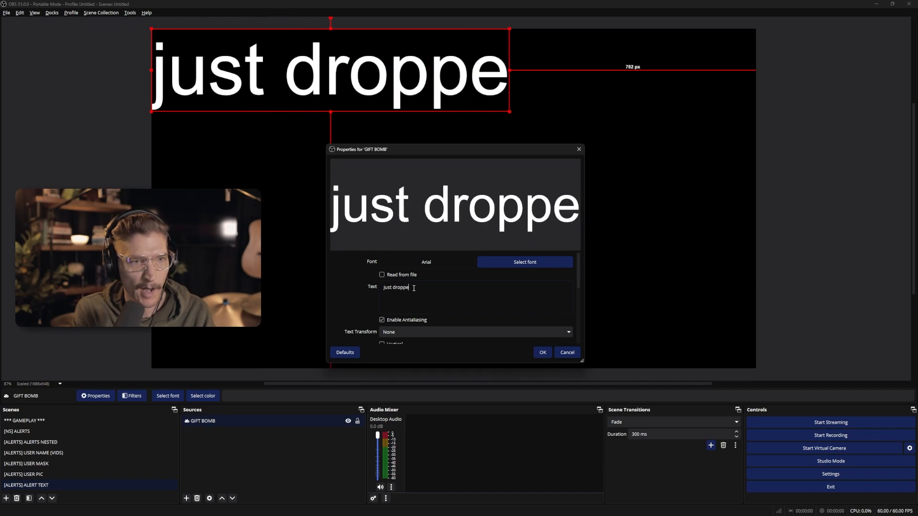
text(d #)
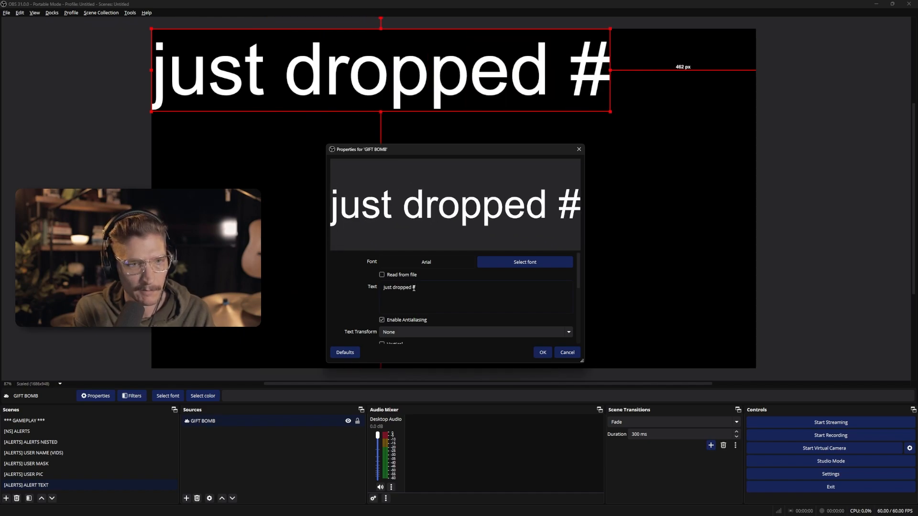
text(## gifted)
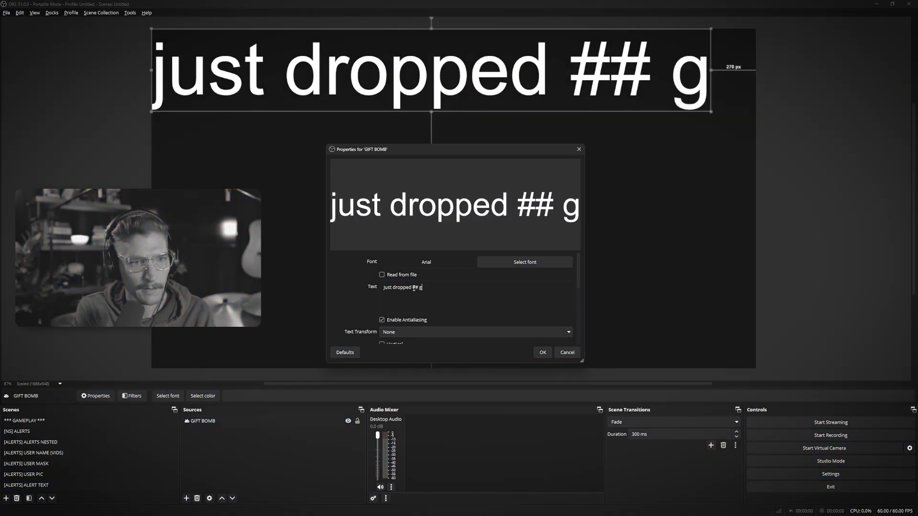
text(ifted!)
Change the GIFT BOMB text's font to Futura Windows and bring up its alignment options
click(479, 263)
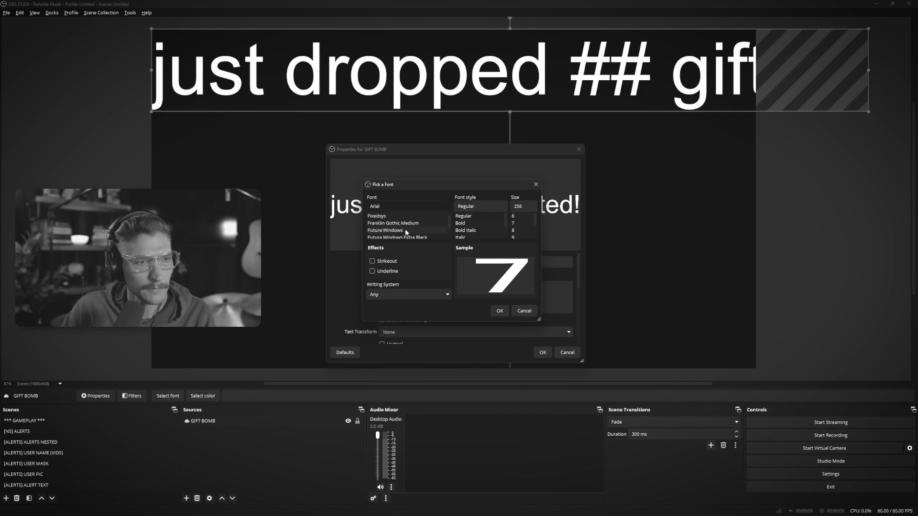
click(500, 311)
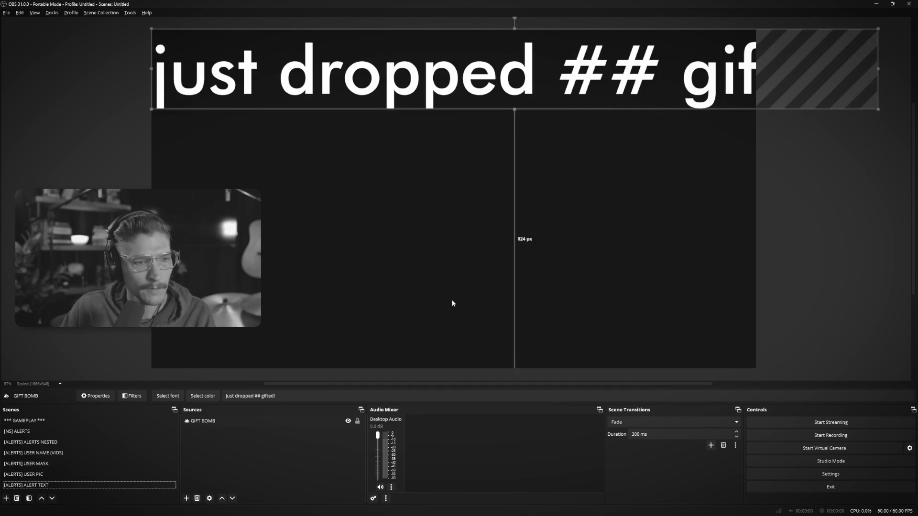
scroll(363, 296, down, 5)
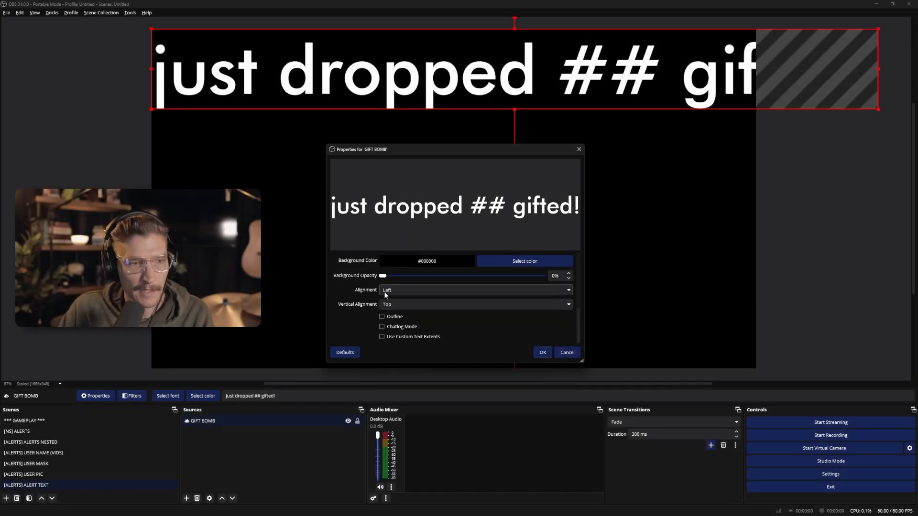
Set the GIFT BOMB text's transform to Lowercase and accept the source properties
scroll(357, 312, up, 1)
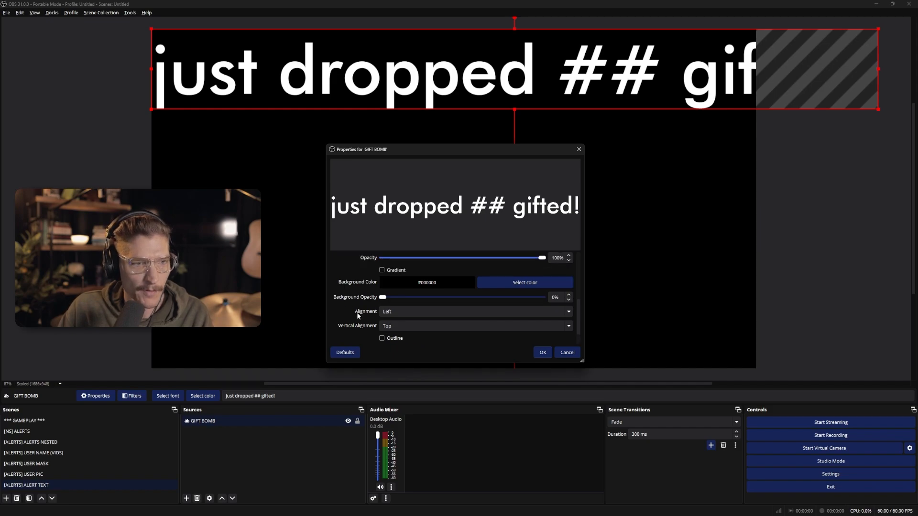
scroll(354, 311, up, 4)
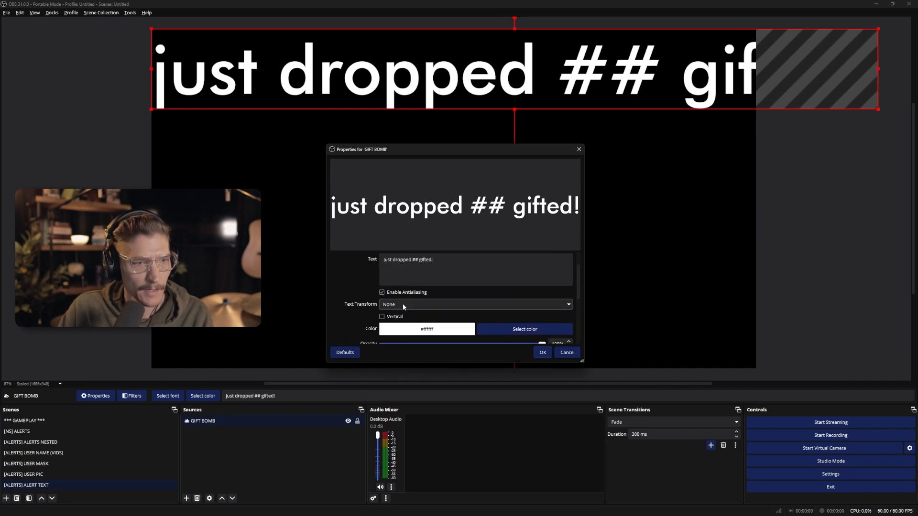
click(444, 305)
click(401, 329)
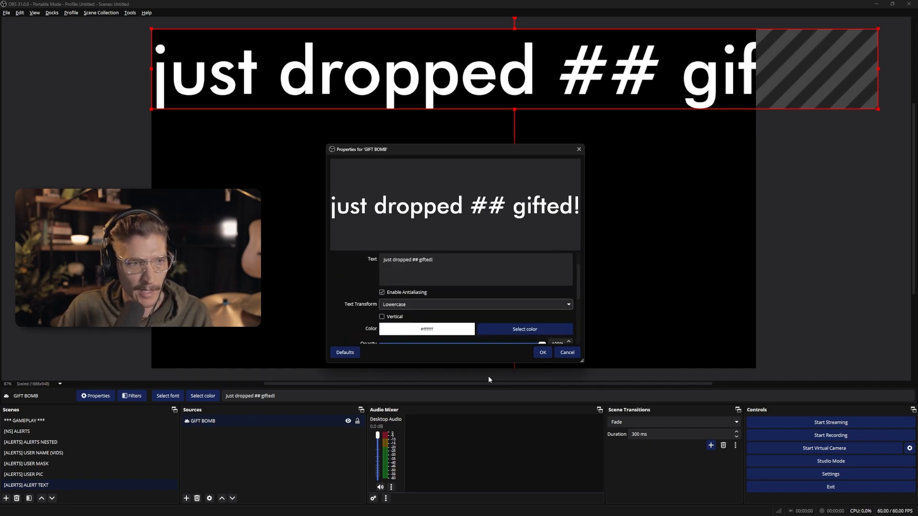
click(544, 353)
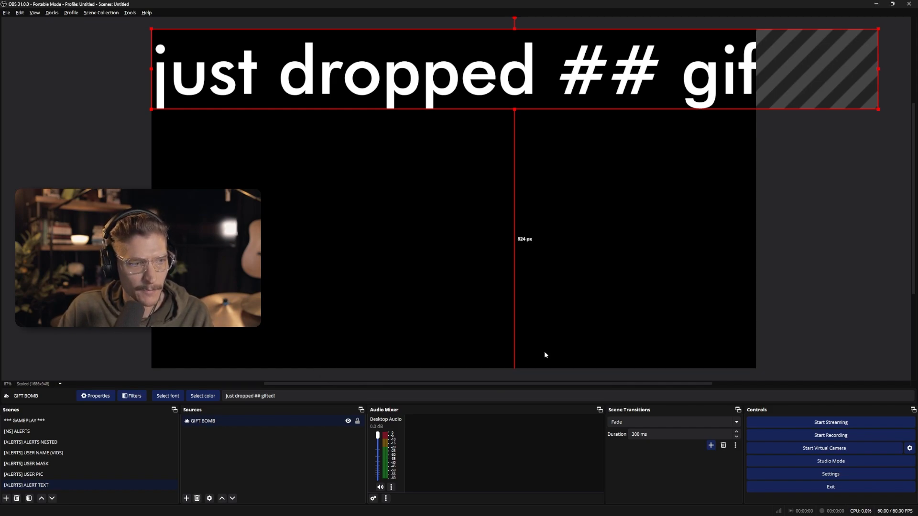
Review the text properties of the USER NAME MASK source in the [ALERTS] USER MASK scene
click(50, 463)
click(95, 396)
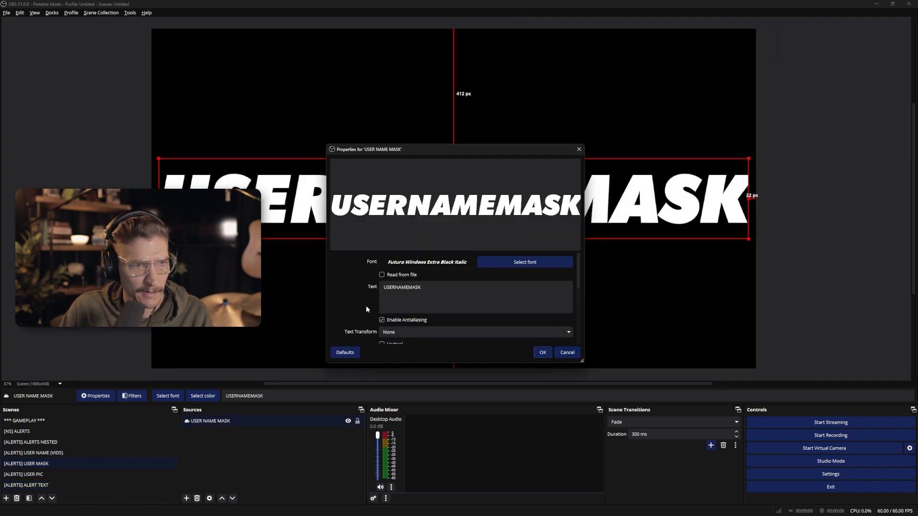
scroll(366, 307, down, 3)
key(Escape)
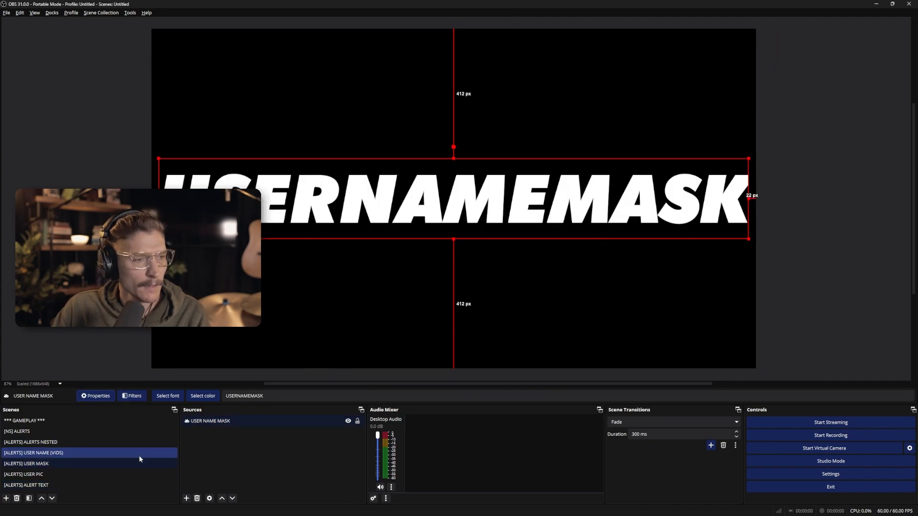
Add a User-defined shader filter named "USER NAME MASK" to the [ALERTS] USER NAME (VIDS) scene
click(45, 452)
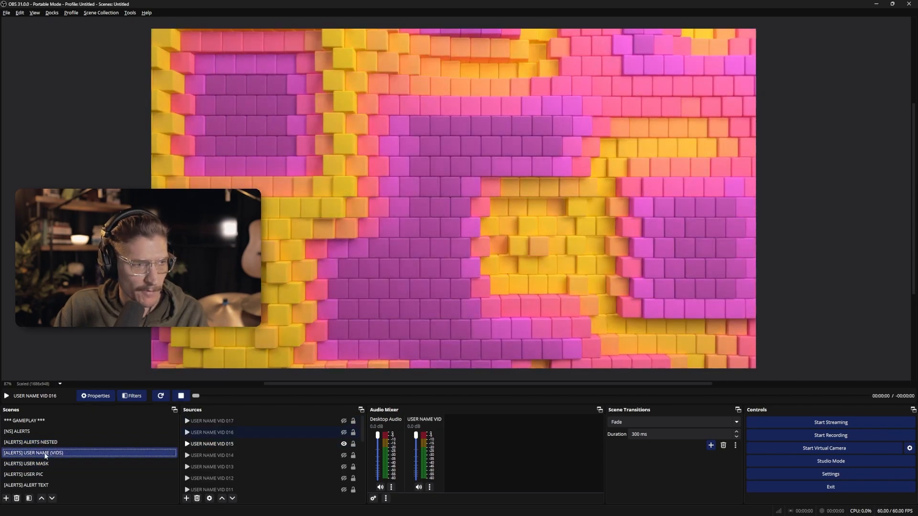
right_click(46, 454)
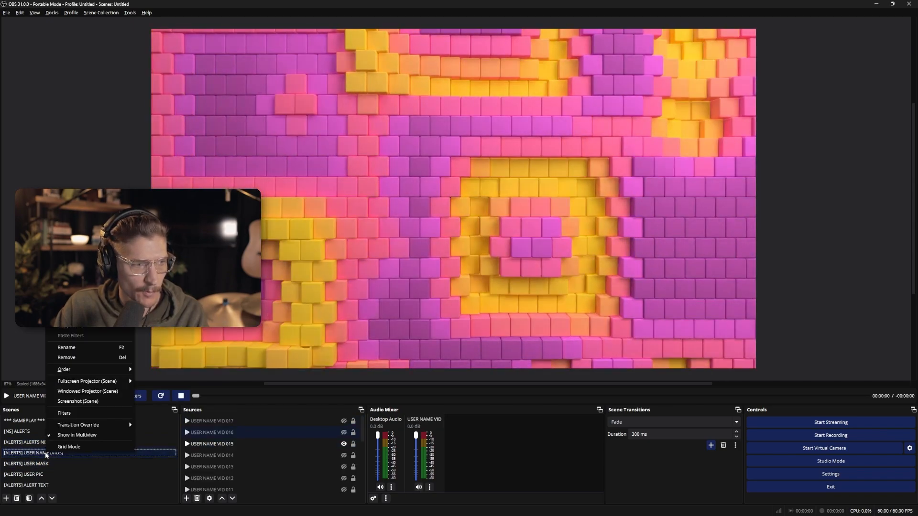
click(64, 413)
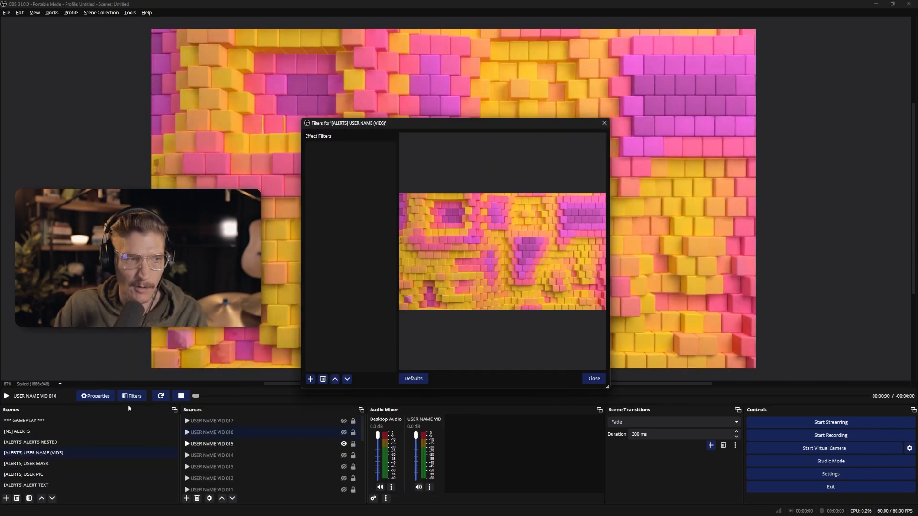
drag(441, 127, 462, 143)
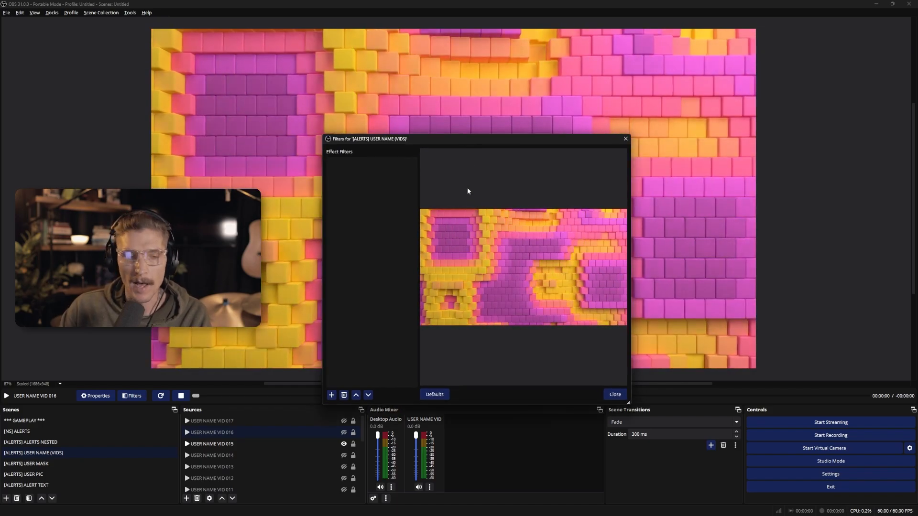
click(332, 395)
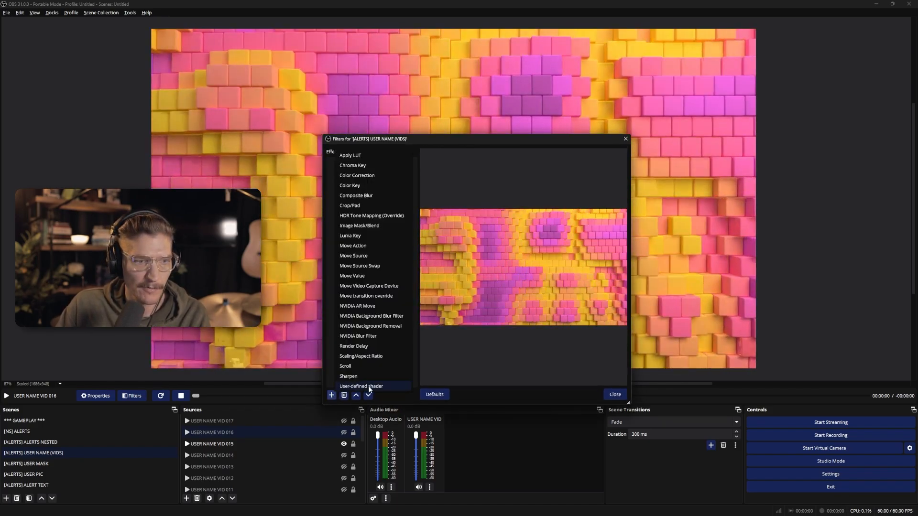
click(366, 386)
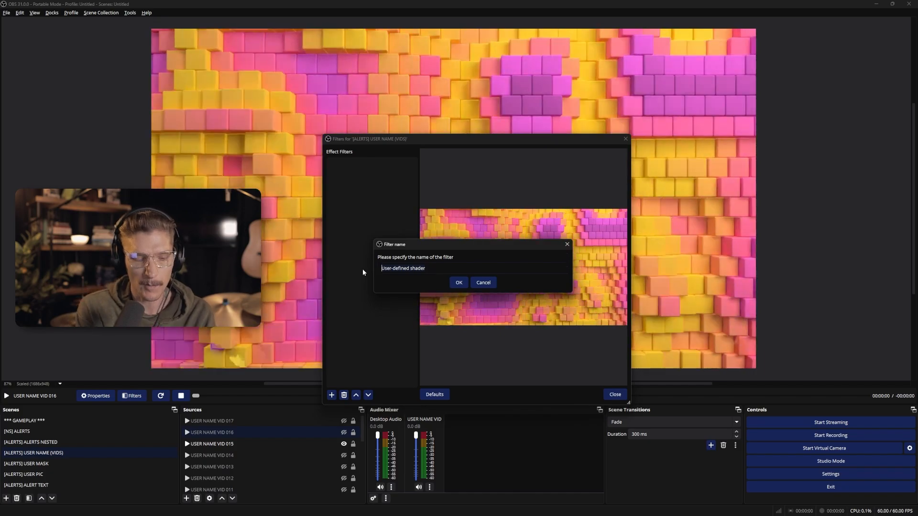
text(user na)
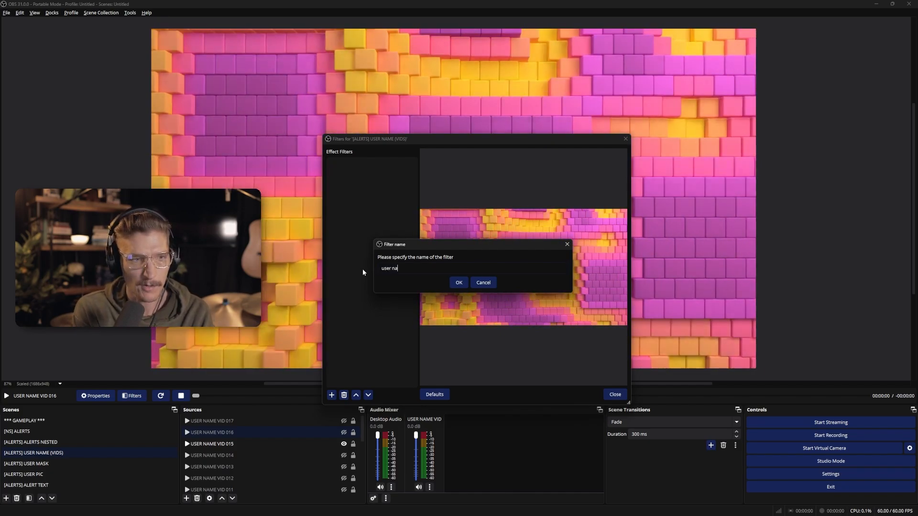
text(me ma)
key(ctrl+a)
key(BackSpace)
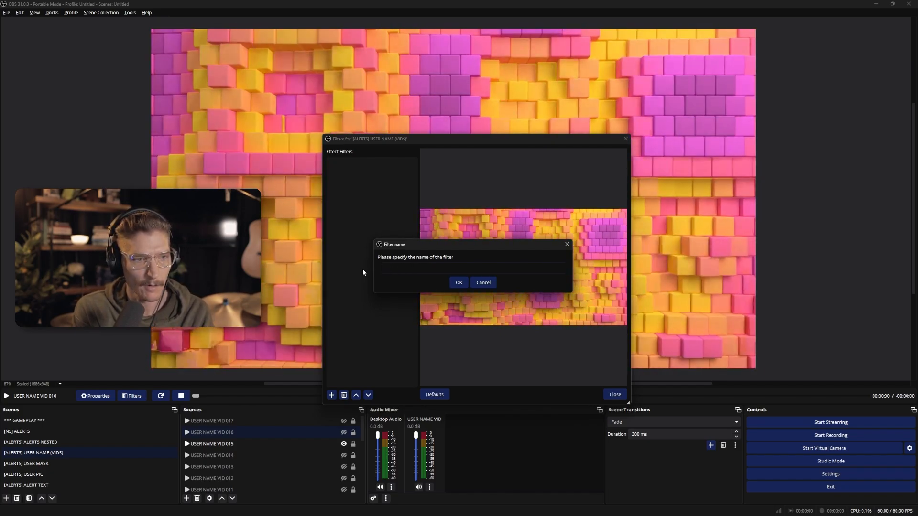
text(USER NAME MA)
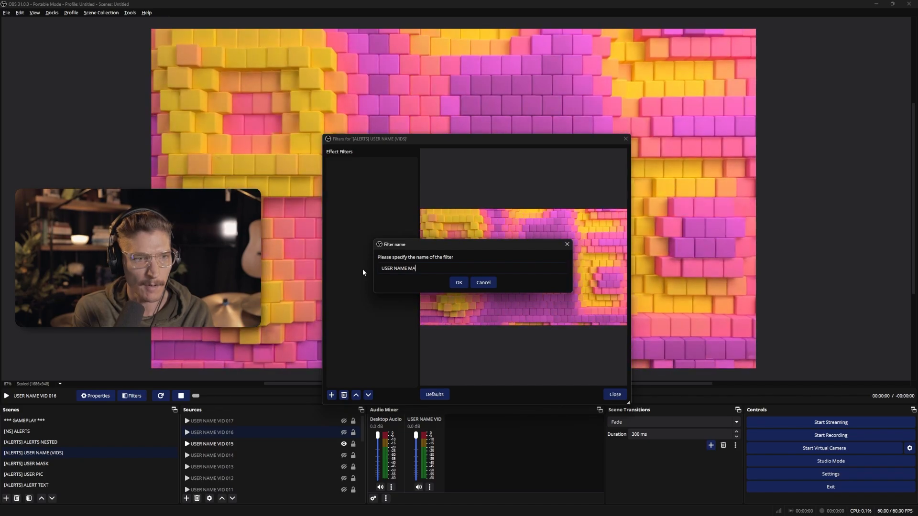
text(SK)
key(Return)
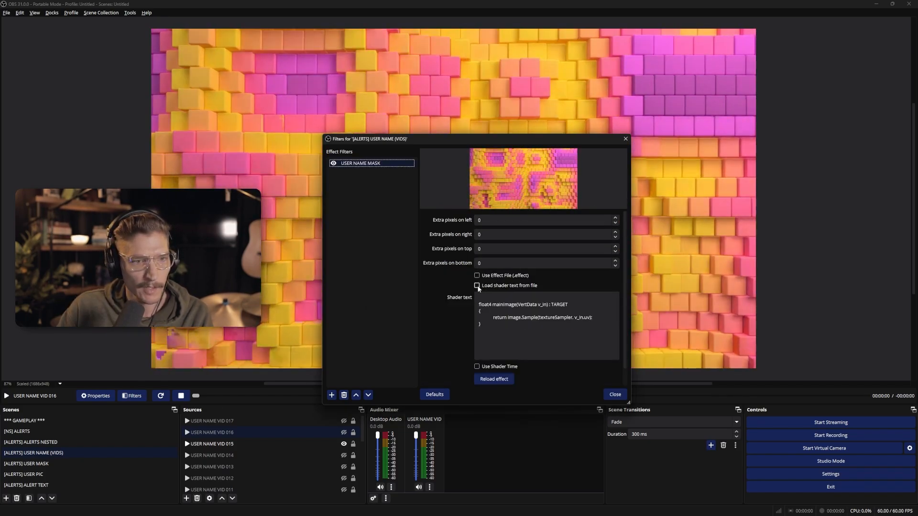
Load the USER NAME MASK filter's shader text from the example file dynamic-mask.shader
click(477, 286)
click(607, 299)
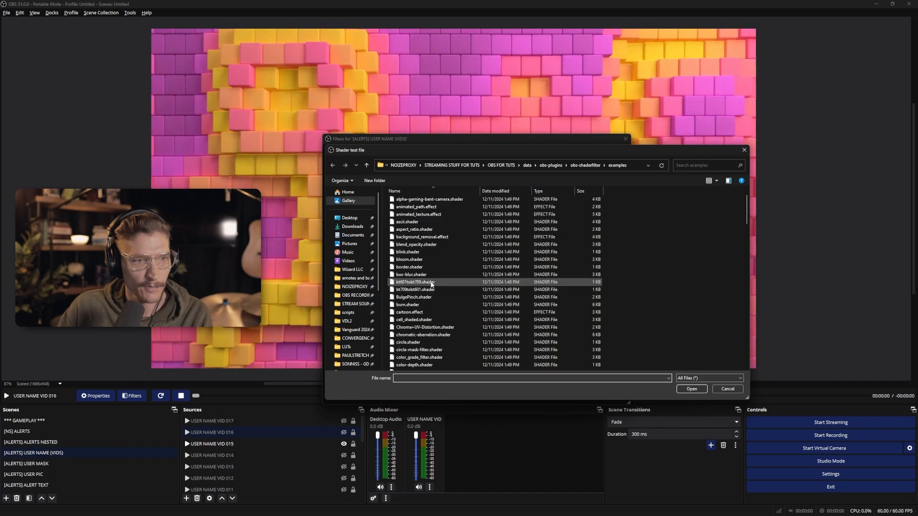
scroll(430, 287, down, 7)
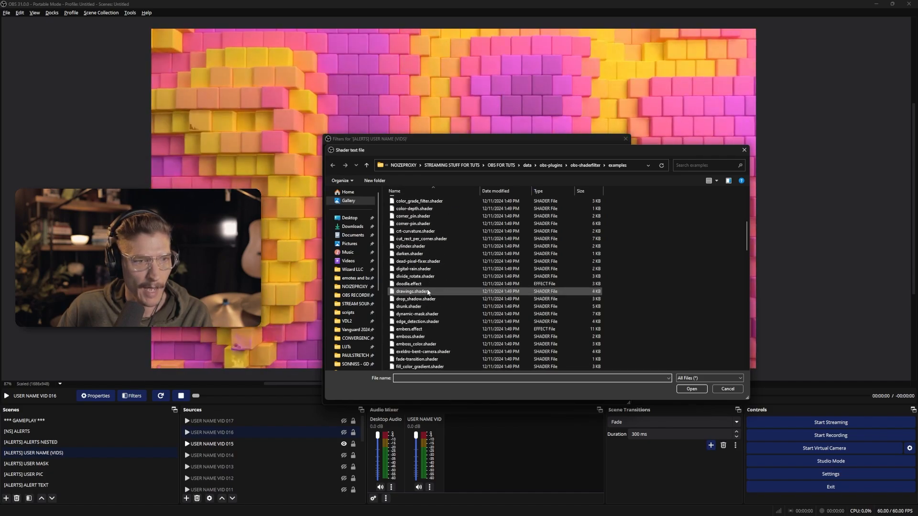
double_click(416, 314)
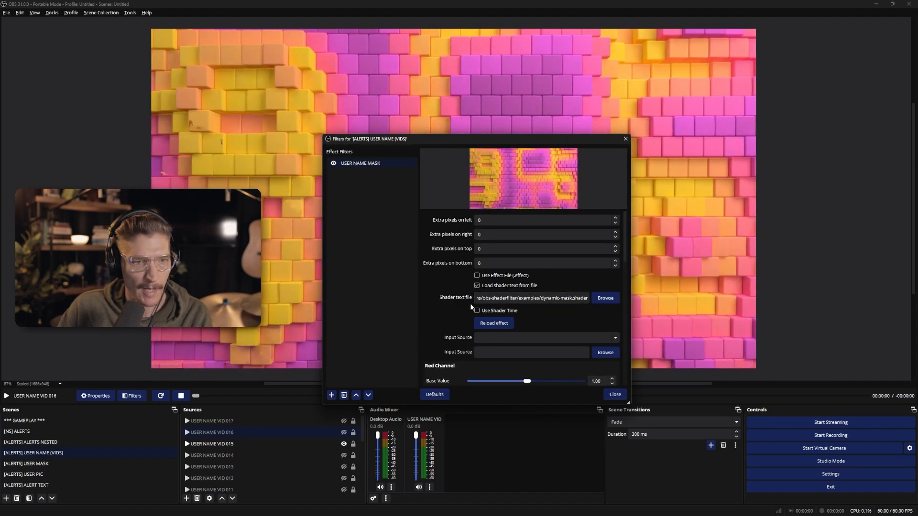
Choose the [ALERTS] USER MASK scene as the mask shader's input source
scroll(449, 311, down, 2)
click(532, 295)
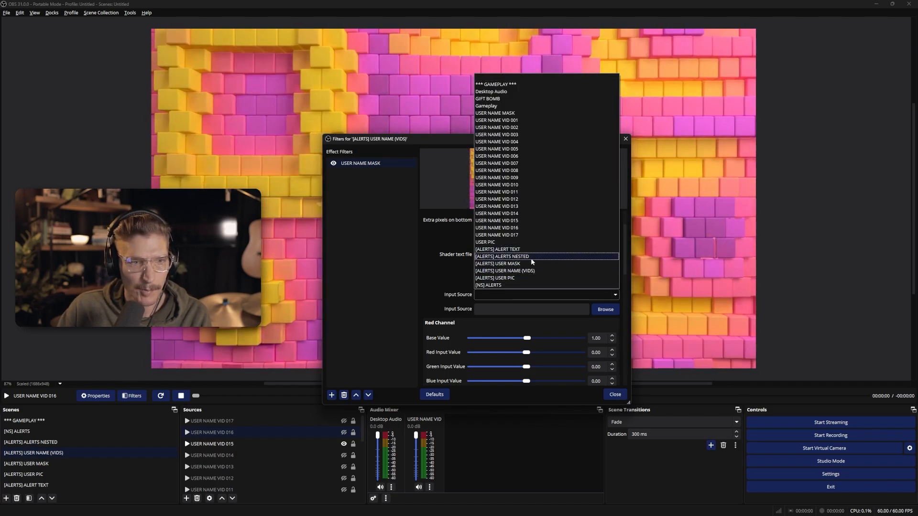
click(531, 263)
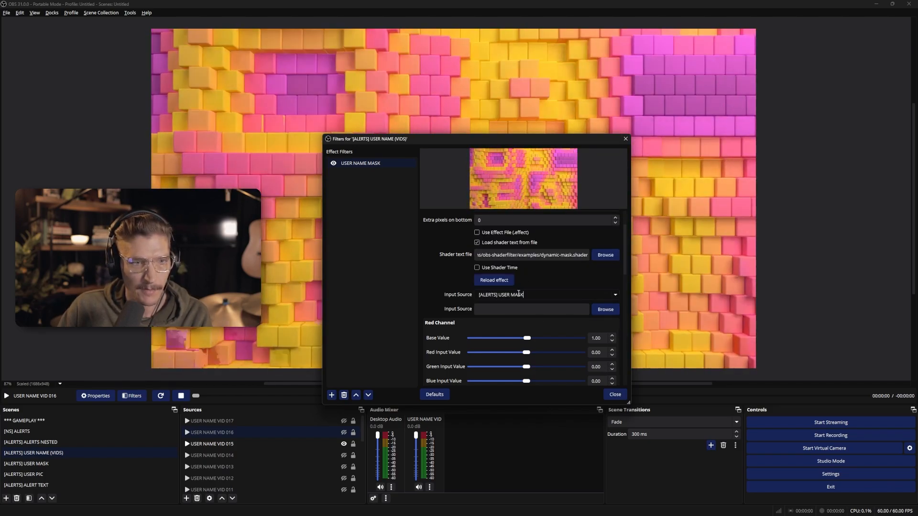
Set the mask shader's Alpha Channel base value to 0 and alpha input value to 1, and close the filters
scroll(446, 319, down, 8)
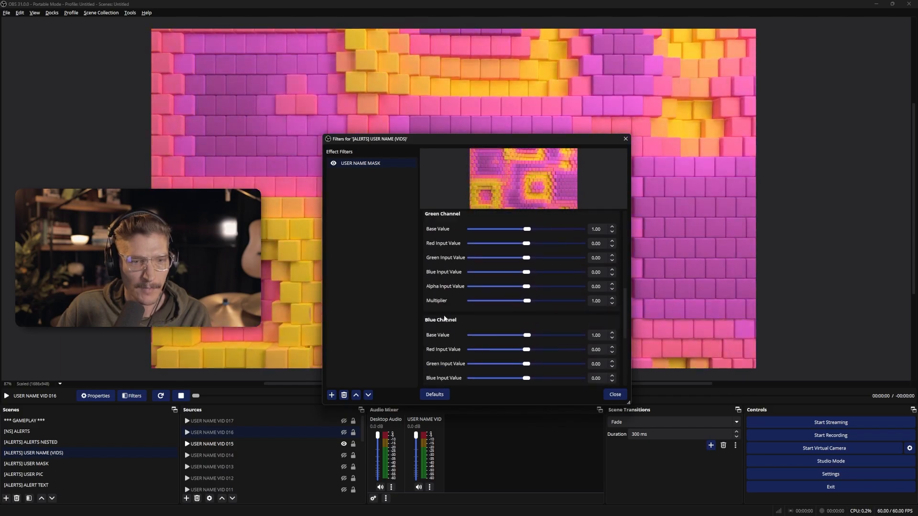
scroll(445, 318, down, 5)
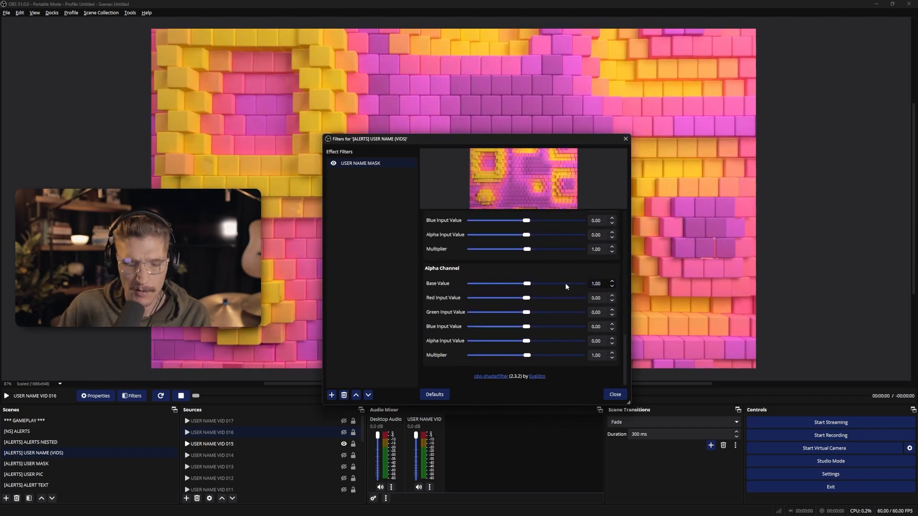
text(0)
drag(601, 340, 559, 338)
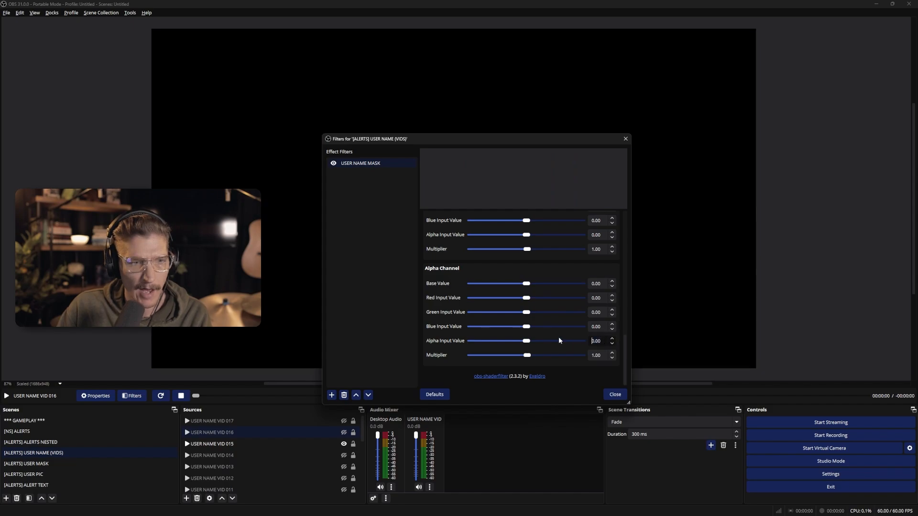
text(1)
click(608, 392)
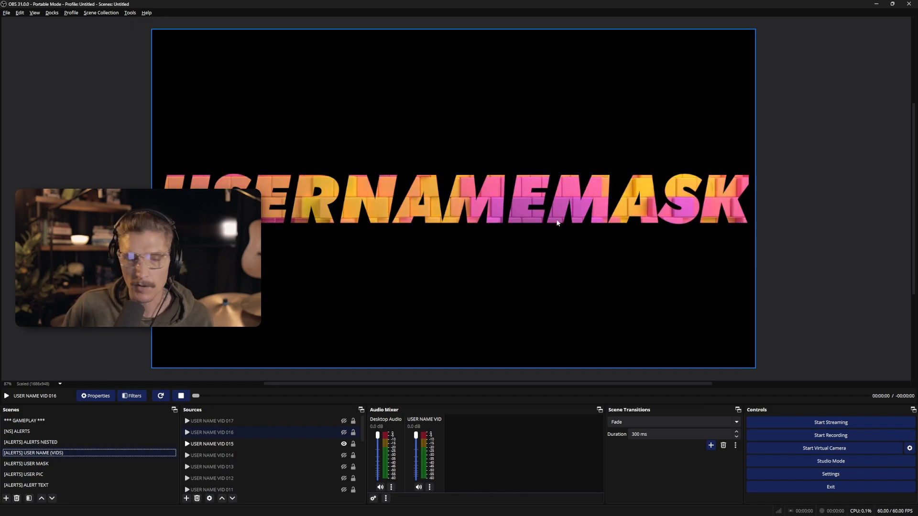
Try USER NAME VID 016 in place of USER NAME VID 015 behind the name mask, and switch back to USER NAME VID 015
click(582, 239)
scroll(581, 238, down, 5)
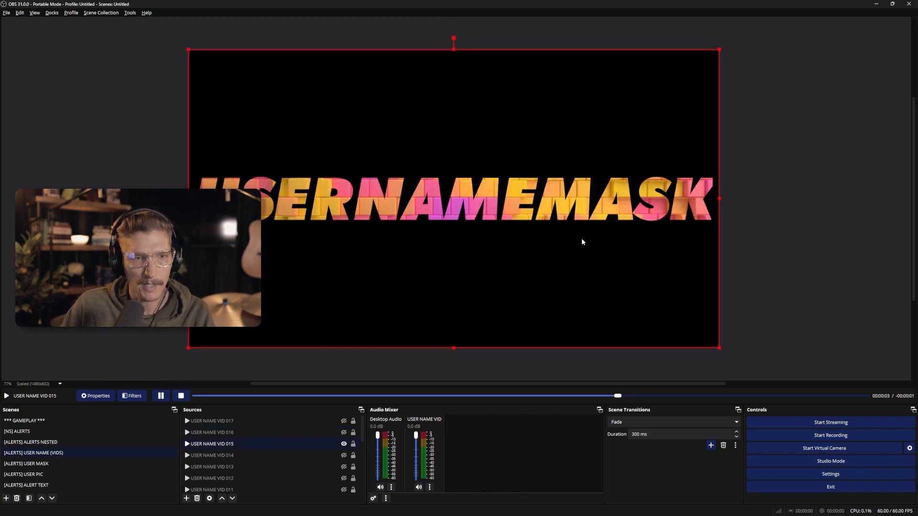
scroll(581, 236, up, 5)
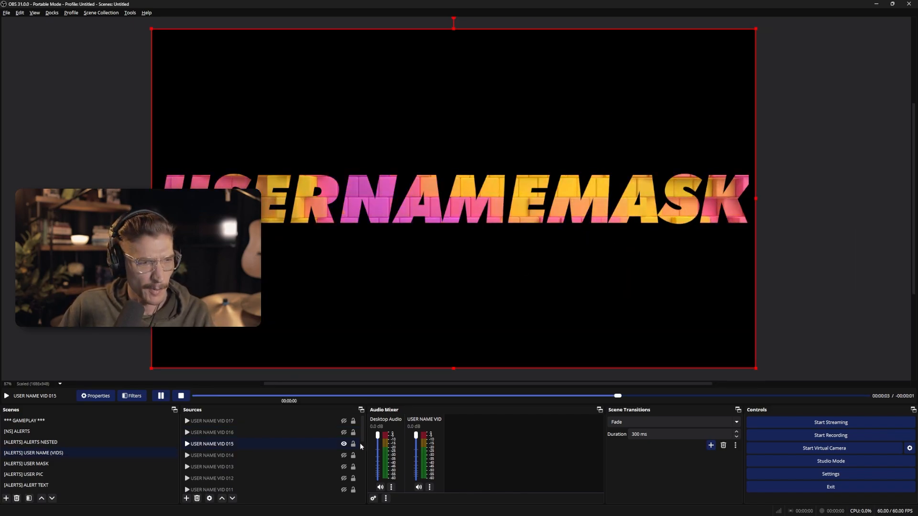
click(344, 444)
click(344, 432)
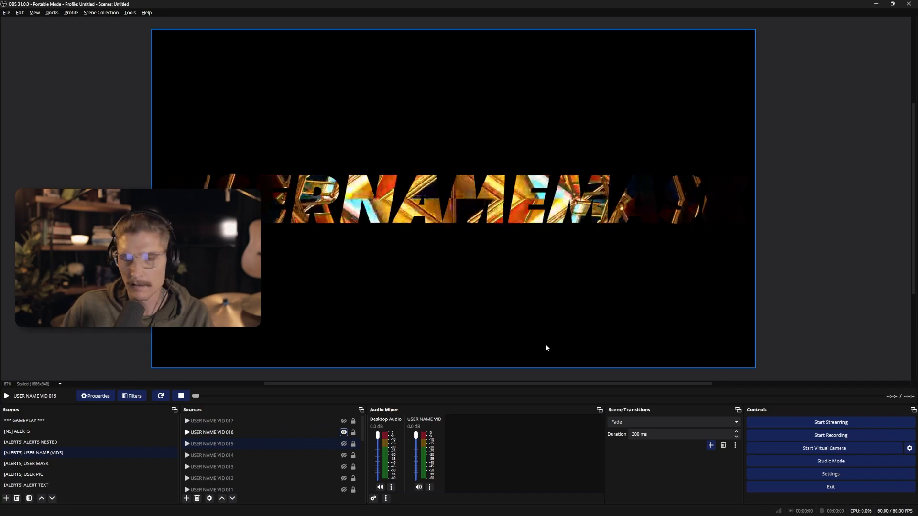
click(344, 444)
click(344, 444)
click(343, 432)
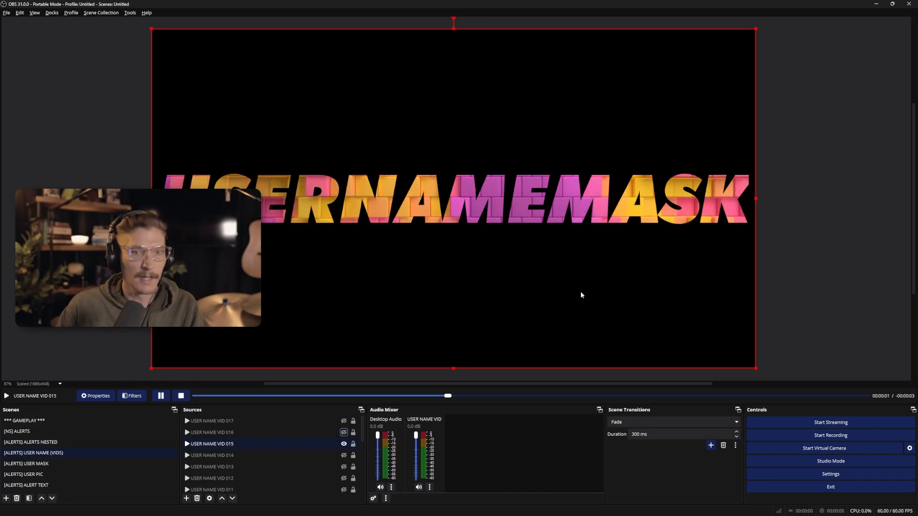
click(221, 444)
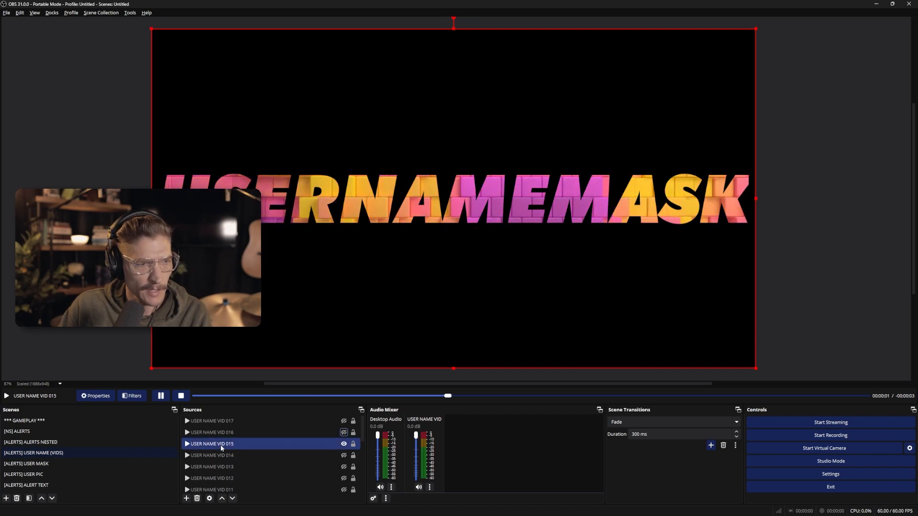
Add a second User-defined shader filter named "OUTLINE" to the [ALERTS] USER NAME (VIDS) scene
click(62, 453)
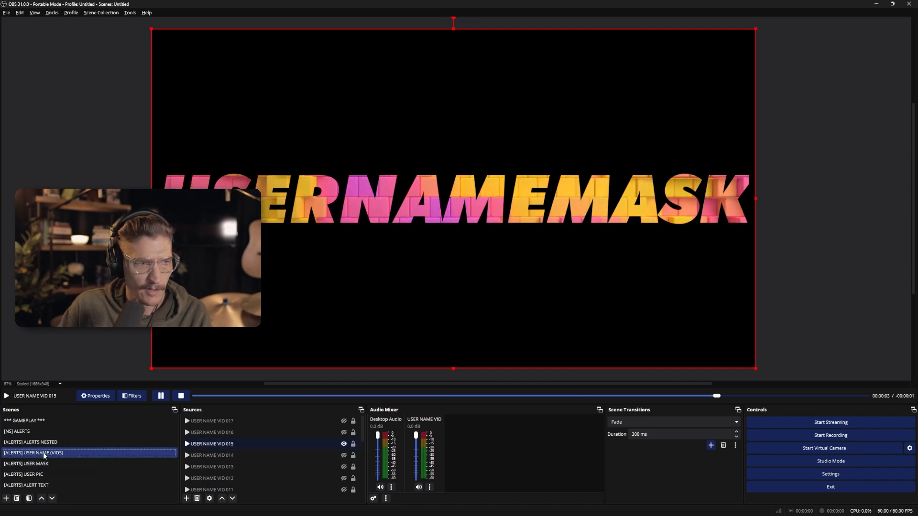
right_click(60, 457)
click(96, 415)
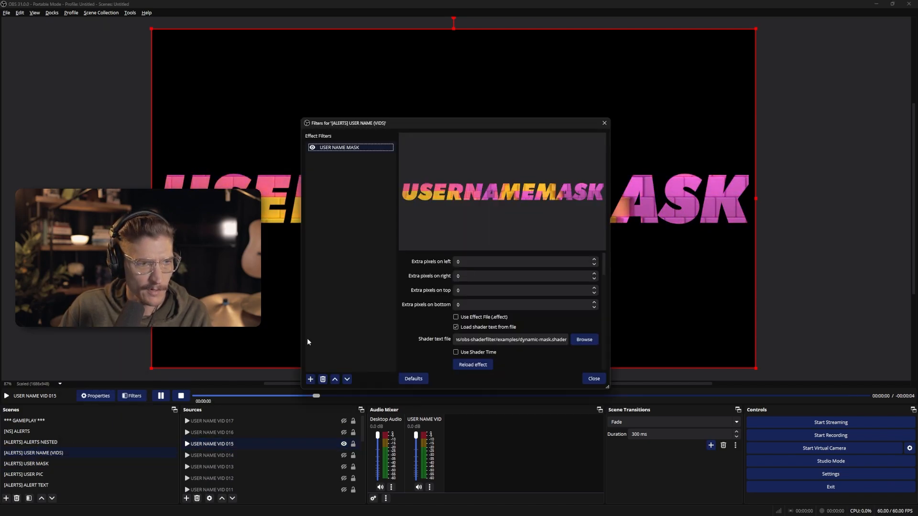
drag(458, 133, 630, 135)
click(483, 384)
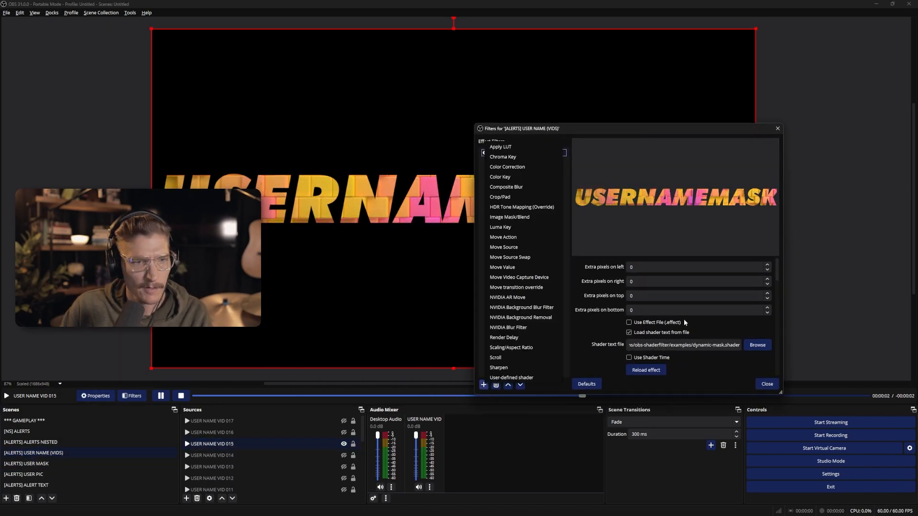
click(524, 377)
text(o)
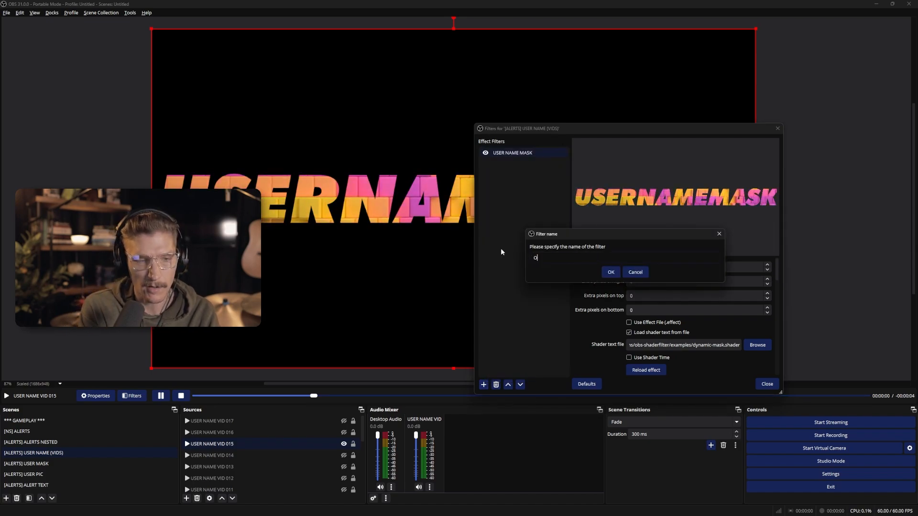
text(UTLINE)
key(Return)
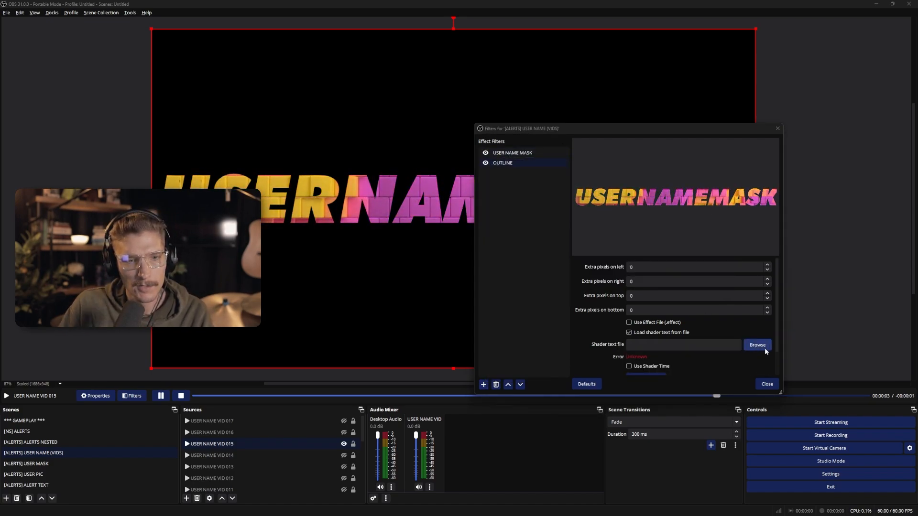
Load alpha_border.shader from the shaderfilter examples folder as the OUTLINE filter's shader text file
click(757, 344)
click(569, 198)
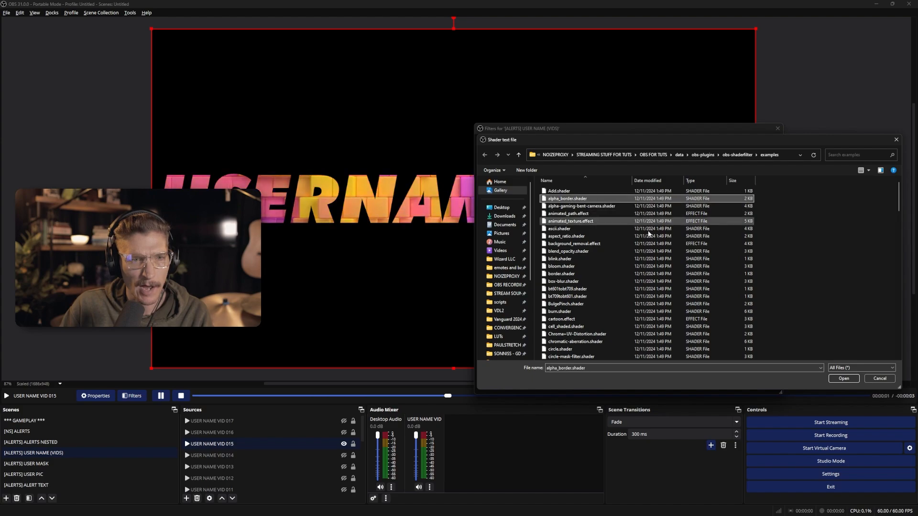
click(844, 379)
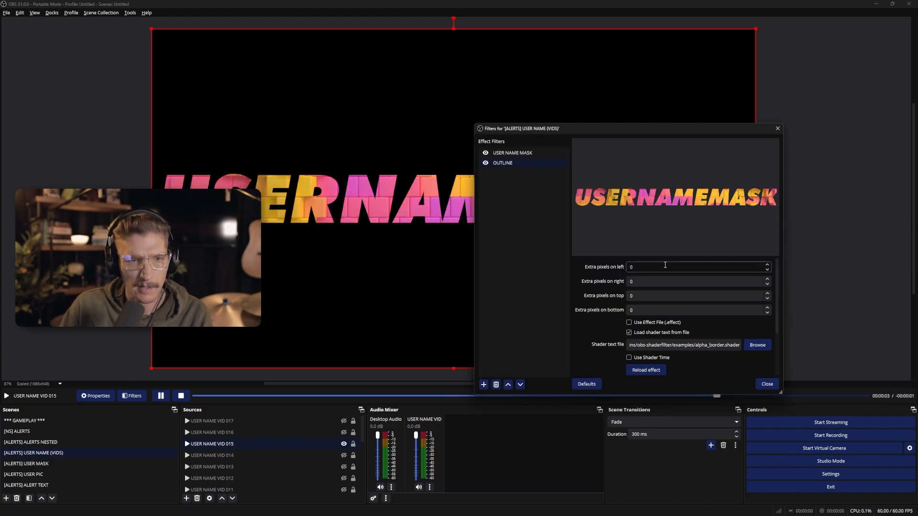
Set the OUTLINE filter's border color to white (#ffffff) and its border thickness to 10
scroll(693, 310, down, 2)
click(736, 321)
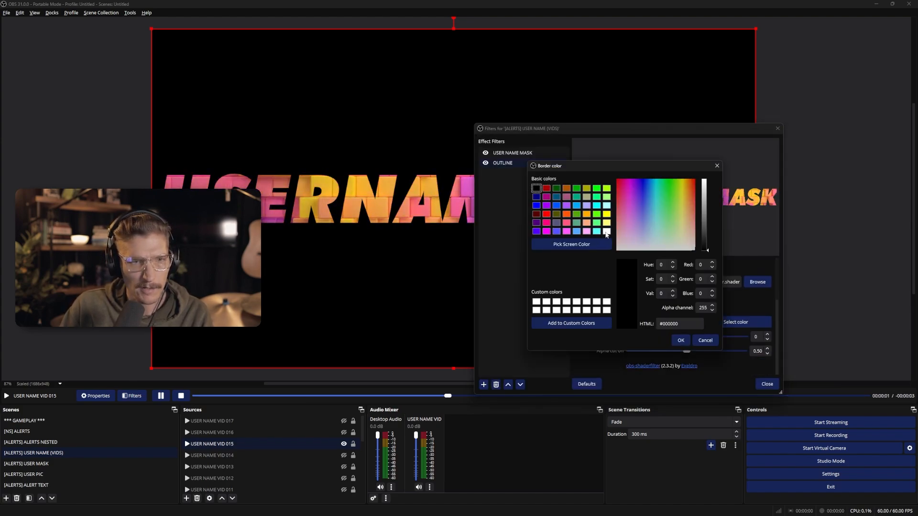
click(606, 232)
click(680, 340)
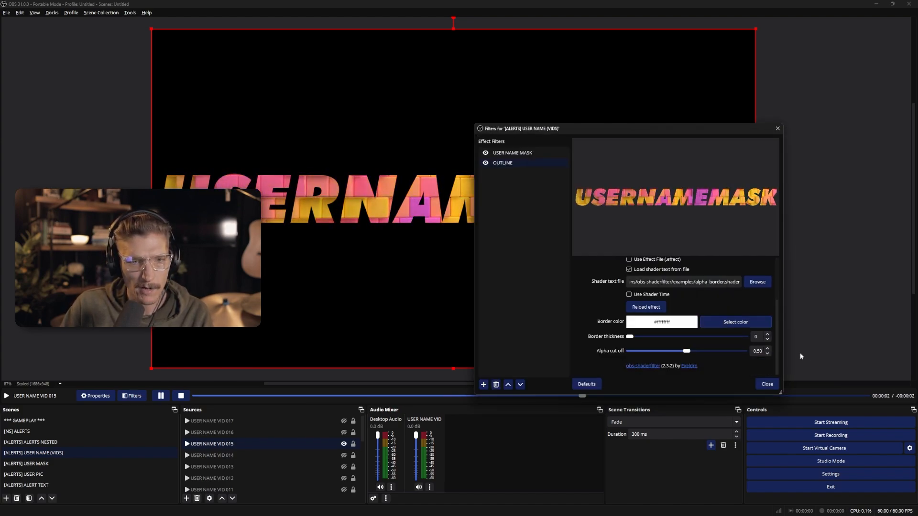
click(767, 335)
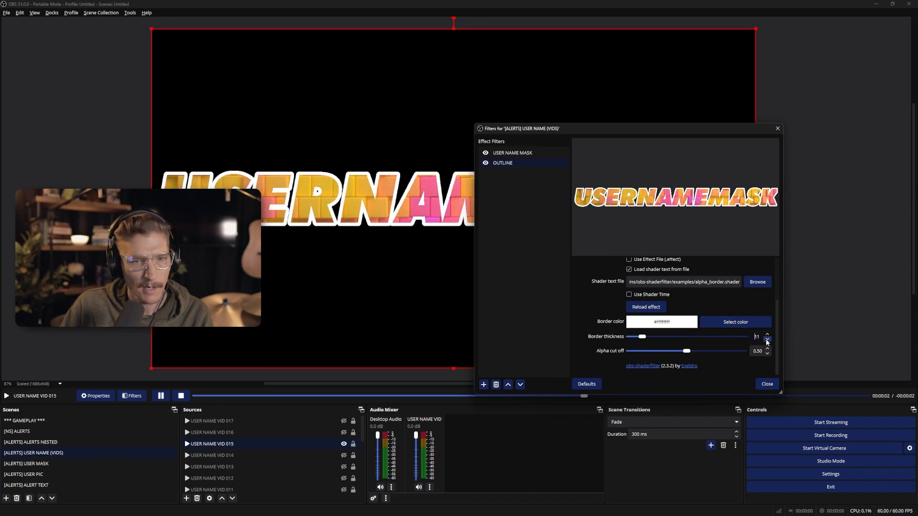
Add a User-defined shader filter named "DROP SHADOW" and load drop_shadow.shader as its shader text file
drag(671, 130, 769, 134)
click(584, 389)
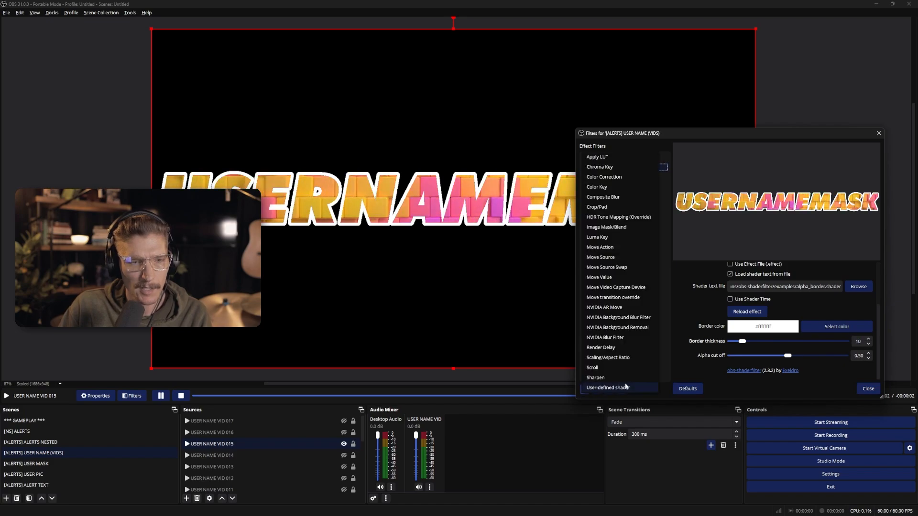
click(617, 376)
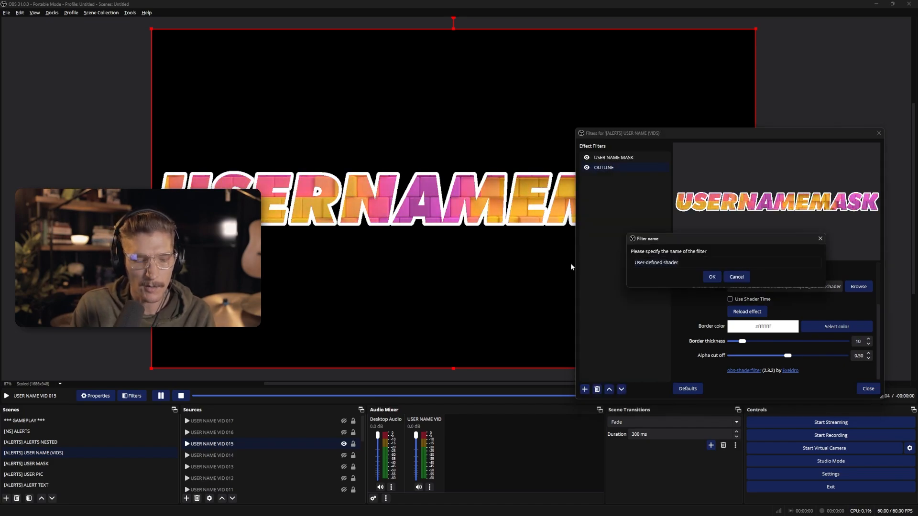
text(DROP SHADOWN)
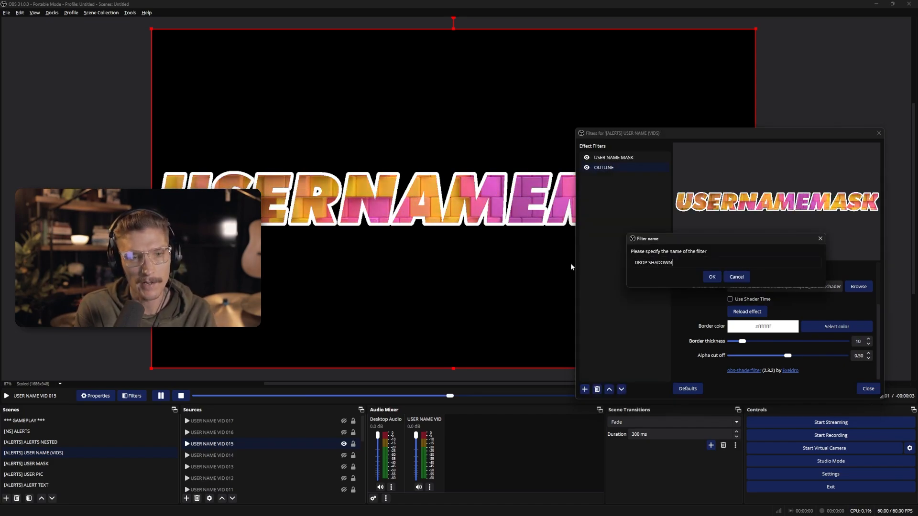
key(Return)
click(858, 286)
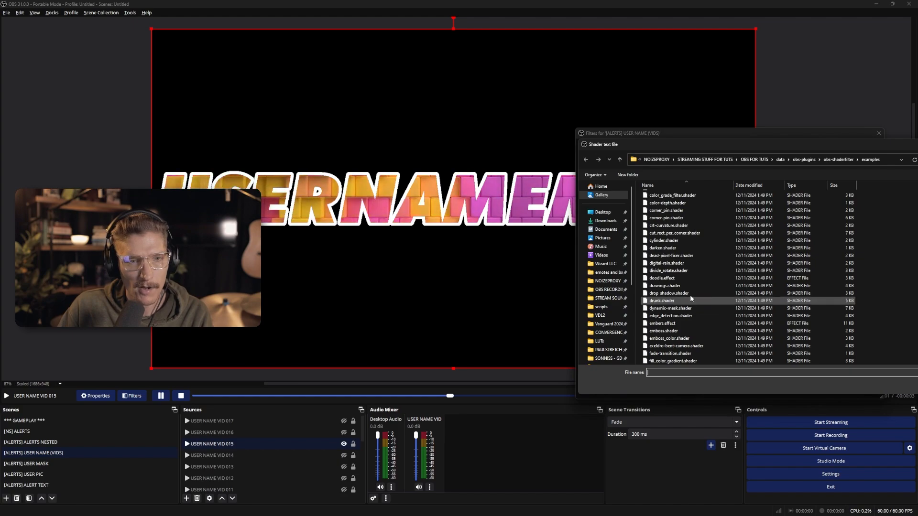
double_click(674, 294)
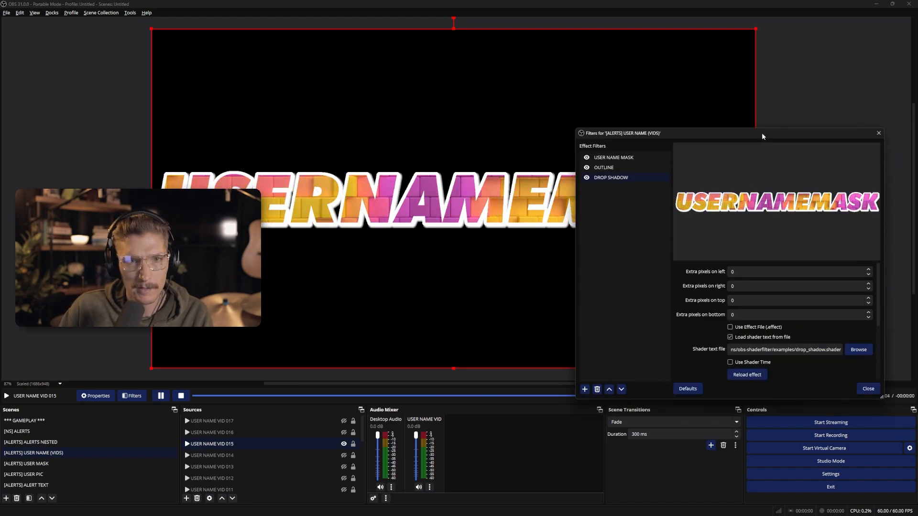
Set the drop shadow's color to black, enable "is alpha premultiplied", and close the filters
drag(762, 133, 570, 87)
scroll(514, 295, down, 3)
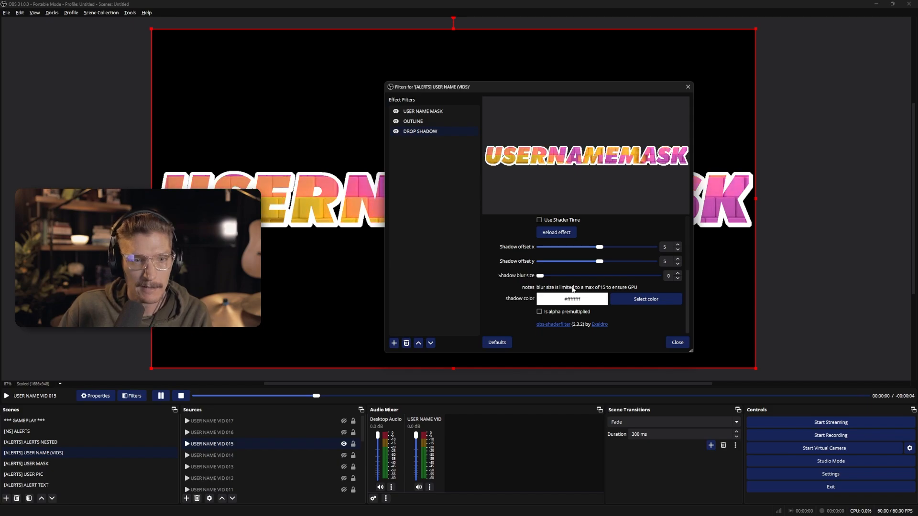
click(621, 298)
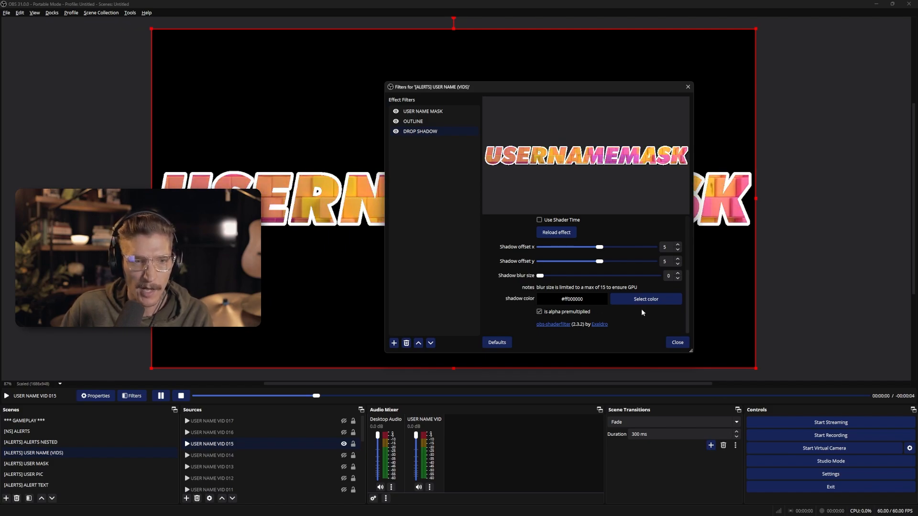
drag(583, 84, 635, 89)
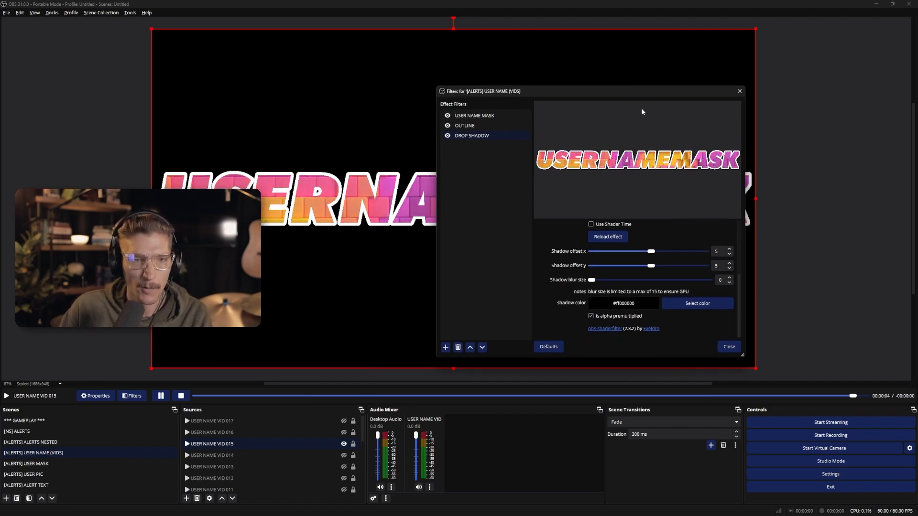
click(739, 91)
Add the existing [NS] ALERTS scene as a source in the *** GAMEPLAY *** scene
click(48, 421)
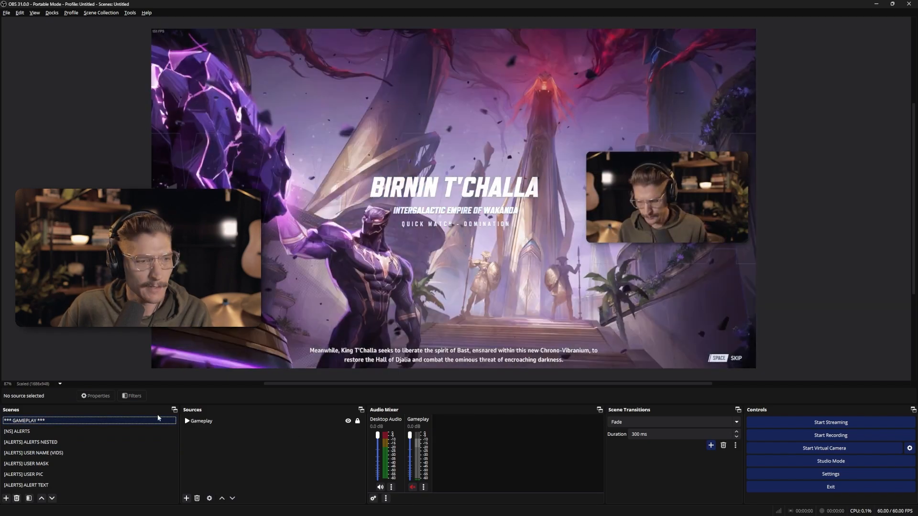
click(230, 422)
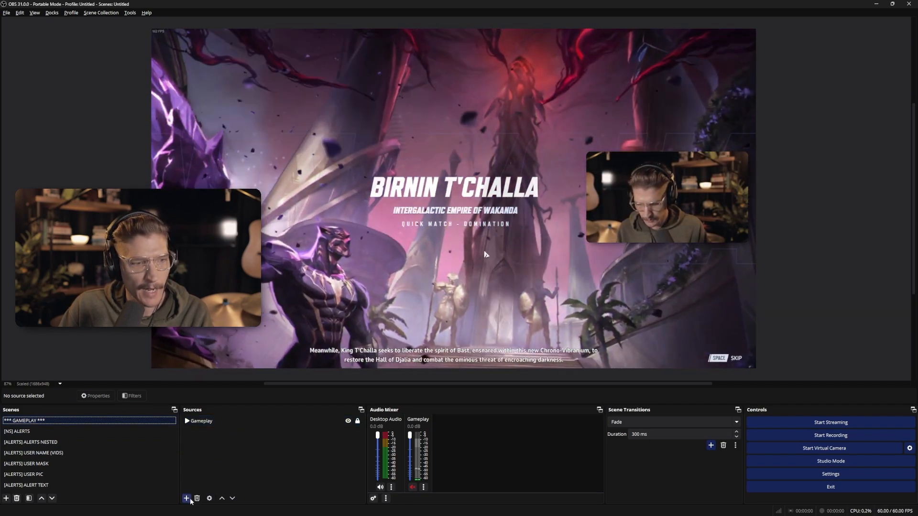
click(186, 499)
click(228, 417)
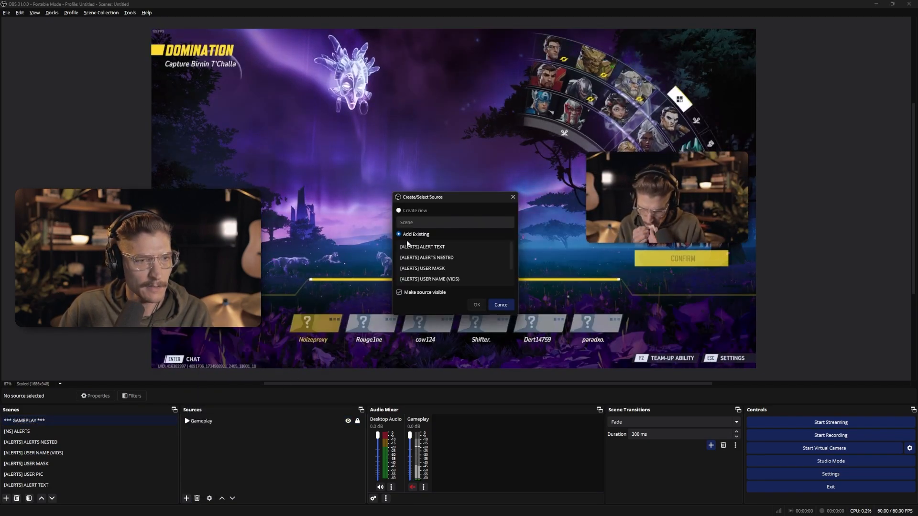
scroll(430, 263, down, 1)
click(420, 279)
click(477, 305)
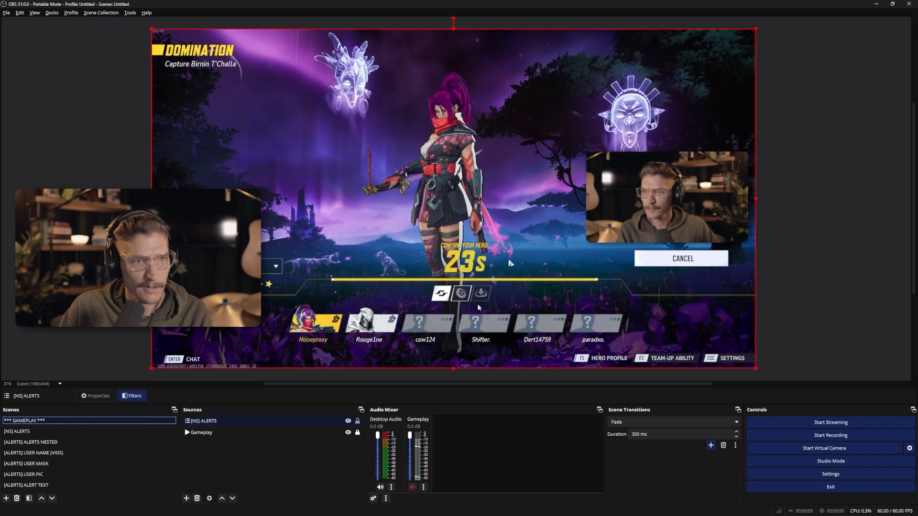
Add the existing [ALERTS] ALERTS NESTED scene as a source in the [NS] ALERTS scene
click(87, 431)
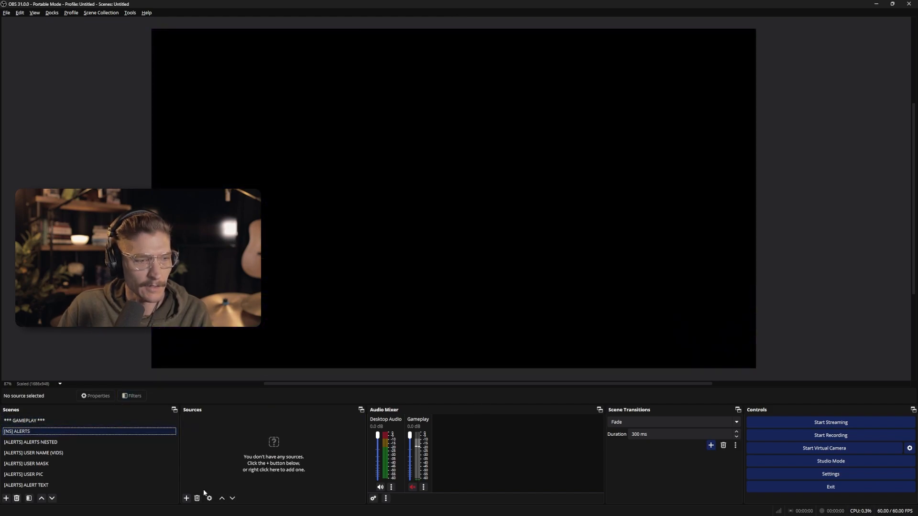
click(186, 498)
click(239, 428)
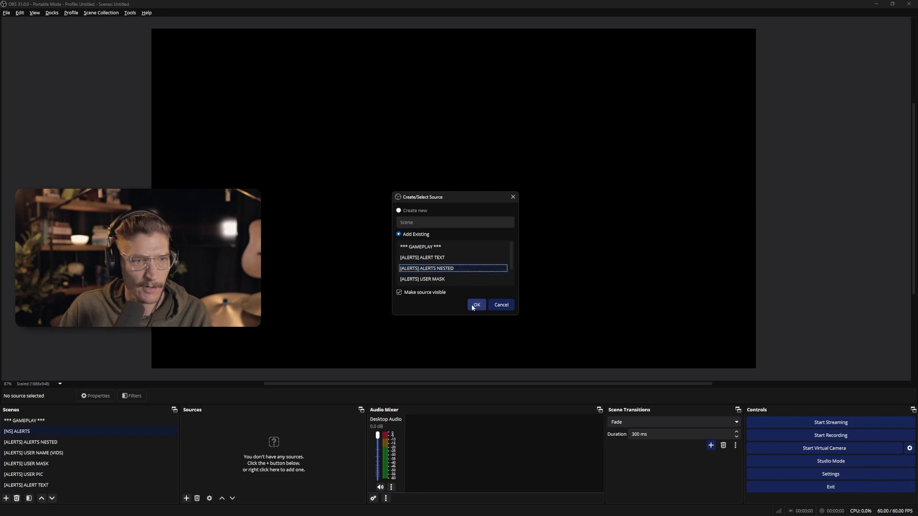
click(476, 306)
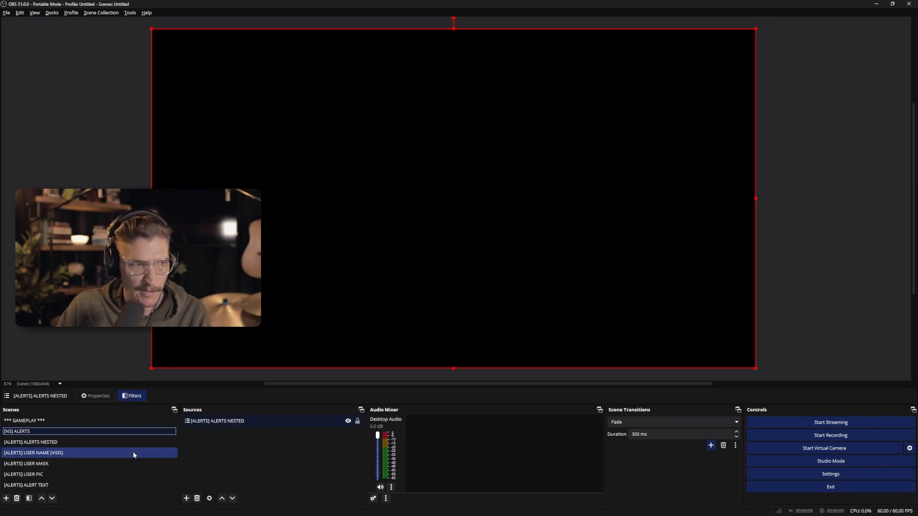
Add the existing [ALERTS] USER PIC scene as a source in the [ALERTS] ALERTS NESTED scene
click(67, 485)
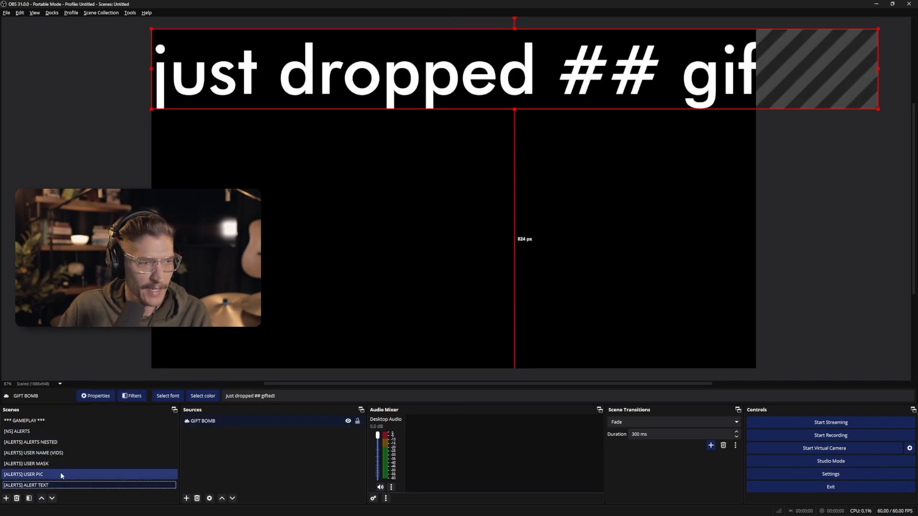
click(53, 443)
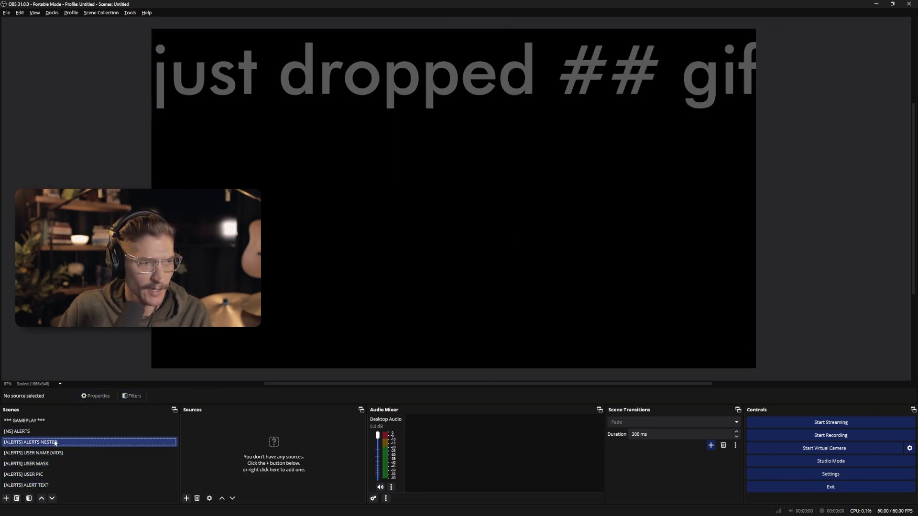
click(186, 499)
click(226, 428)
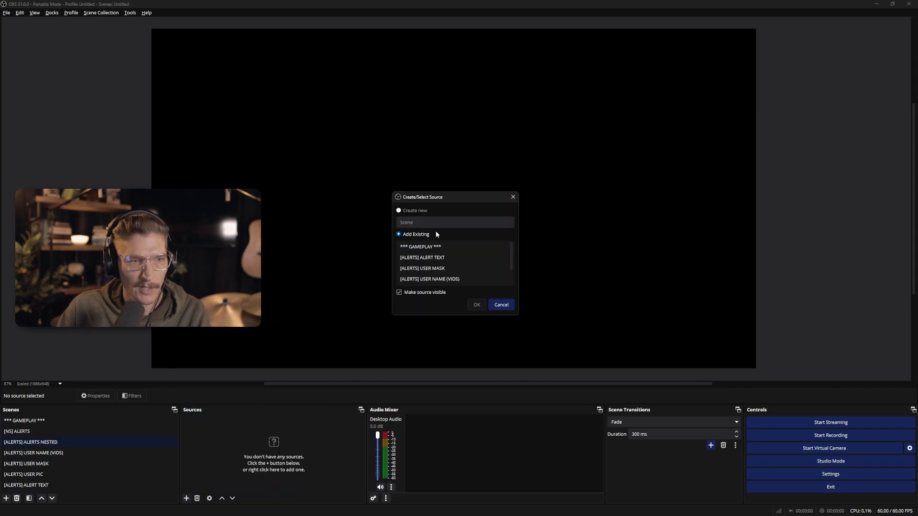
scroll(471, 264, down, 2)
click(435, 266)
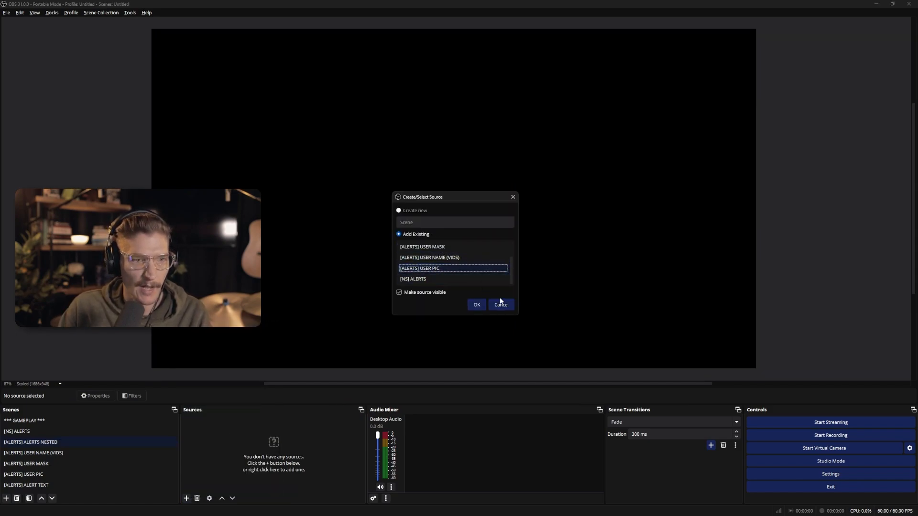
click(477, 305)
Scale down the user picture and place it about 149 px from the canvas's left edge and 54 px from its top
drag(755, 369, 299, 44)
drag(252, 71, 289, 90)
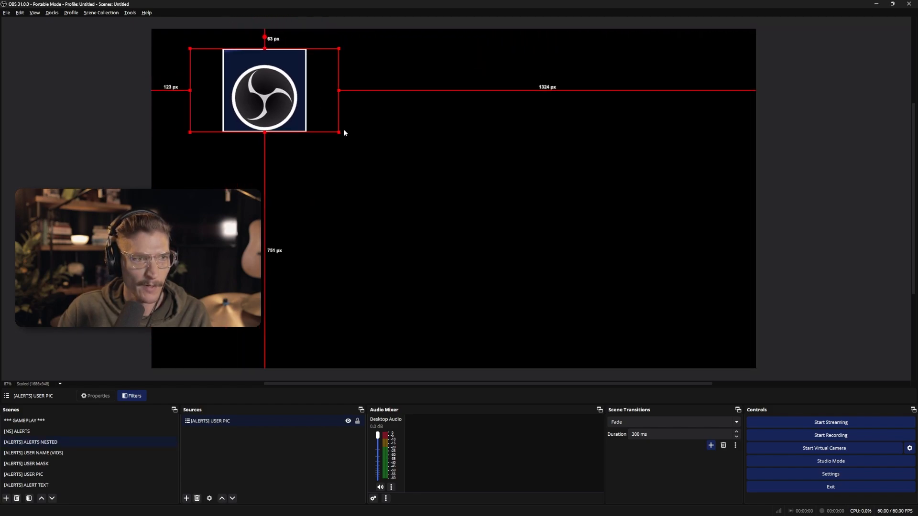
drag(341, 132, 320, 114)
Add the [ALERTS] USER NAME (VIDS) scene to ALERTS NESTED, scaled down and placed directly right of the user picture
click(187, 498)
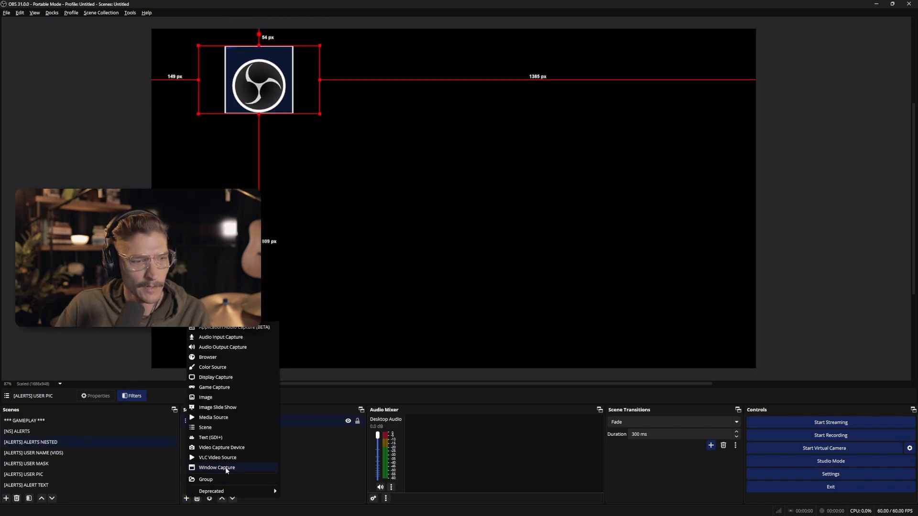
click(213, 428)
scroll(464, 256, down, 1)
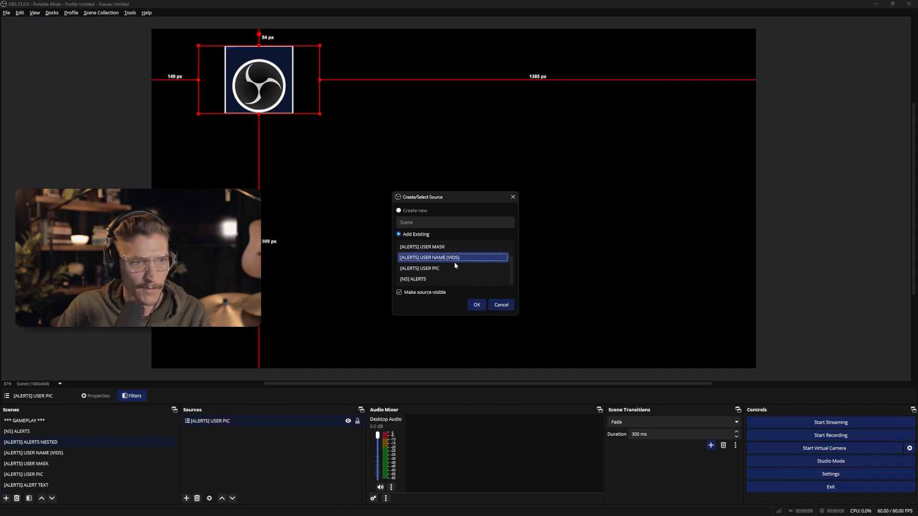
click(478, 306)
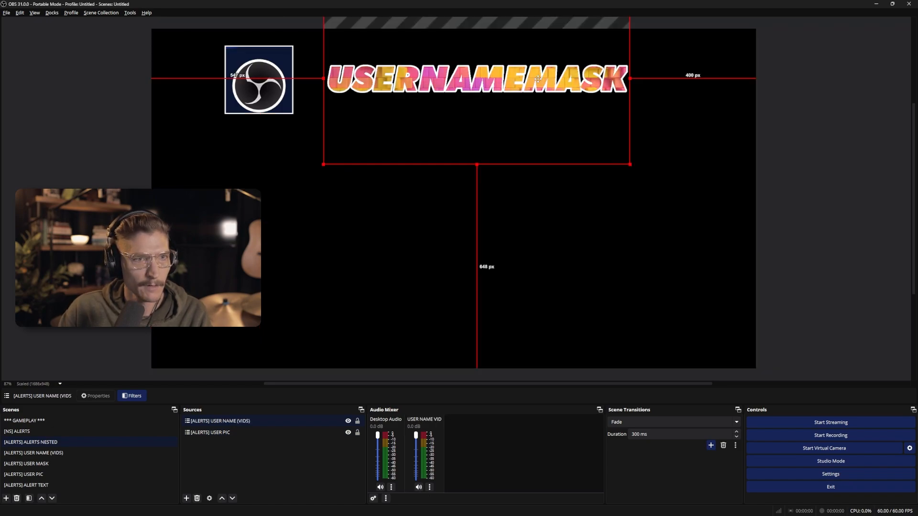
drag(537, 79, 511, 76)
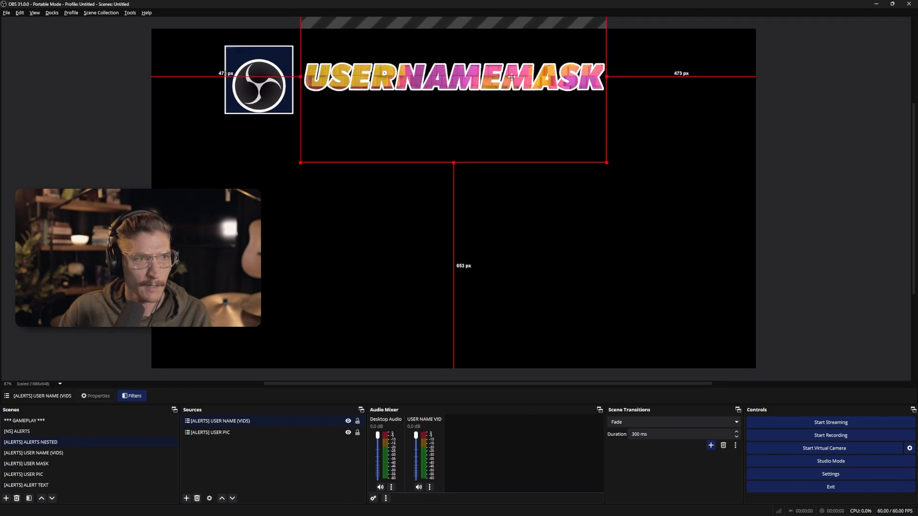
drag(605, 78, 648, 91)
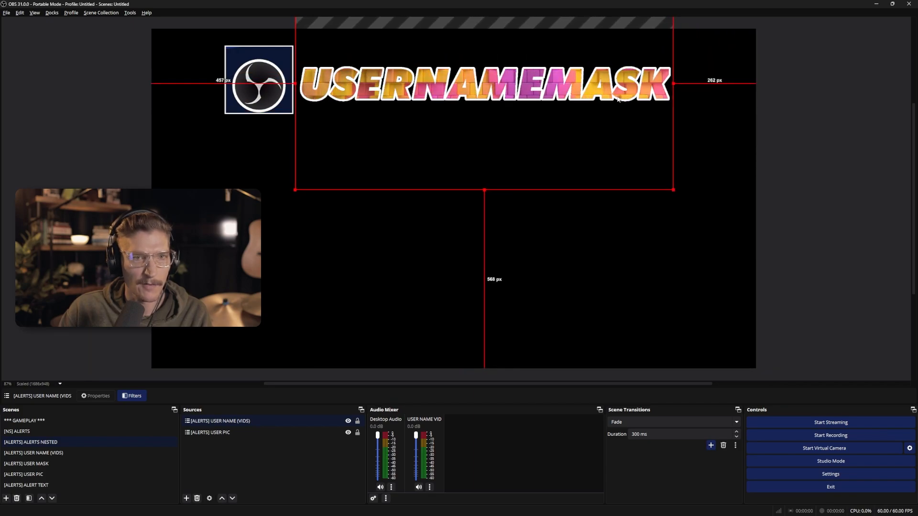
Add the existing [ALERTS] ALERT TEXT scene as a source in the [ALERTS] ALERTS NESTED scene
click(186, 498)
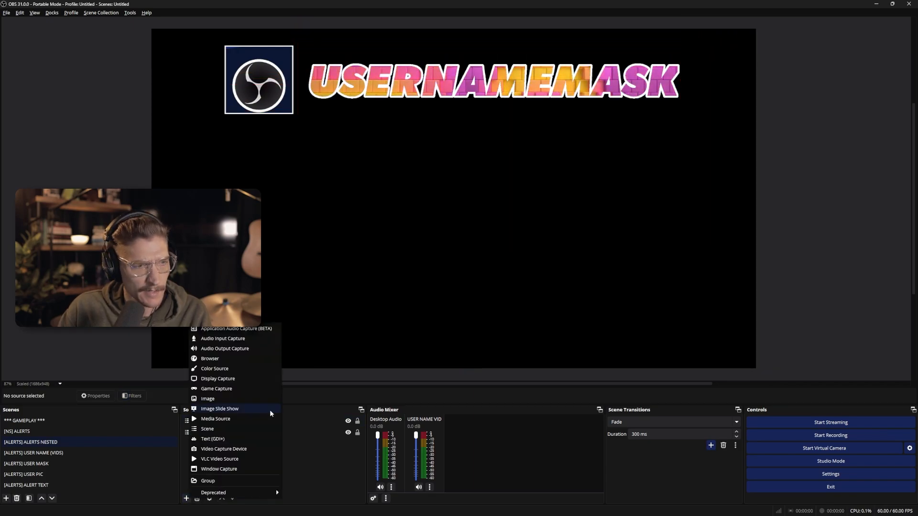
click(208, 429)
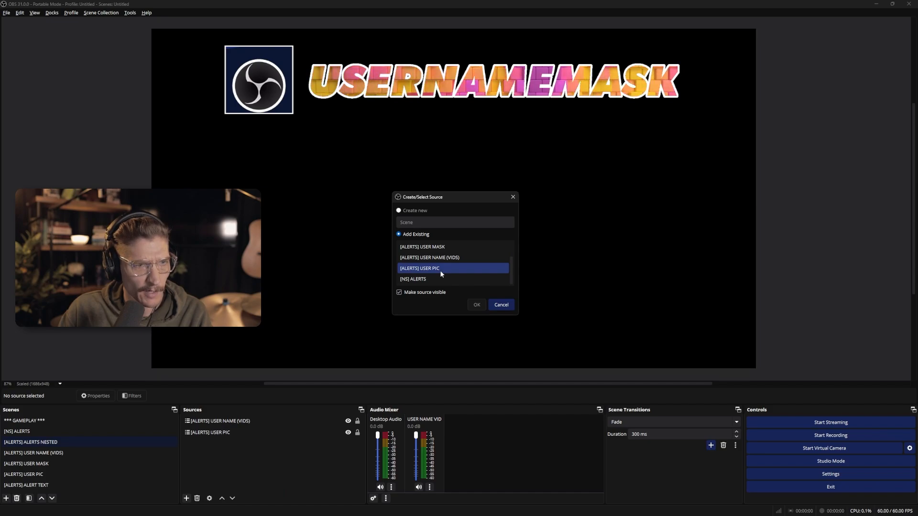
scroll(440, 271, up, 1)
double_click(440, 258)
Scale the alert text to about the user name's width, place it directly beneath the name, and crop the empty area below the text
drag(484, 91, 484, 180)
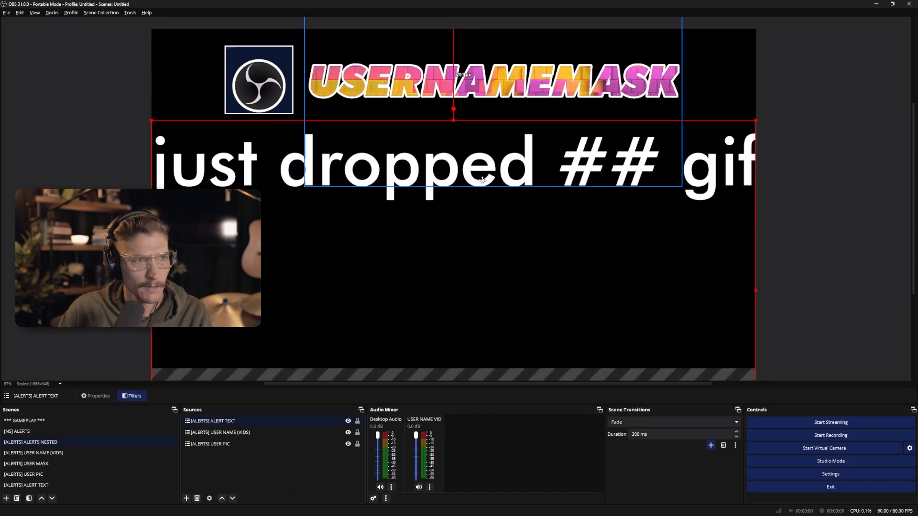
drag(756, 287, 432, 268)
drag(409, 216, 670, 181)
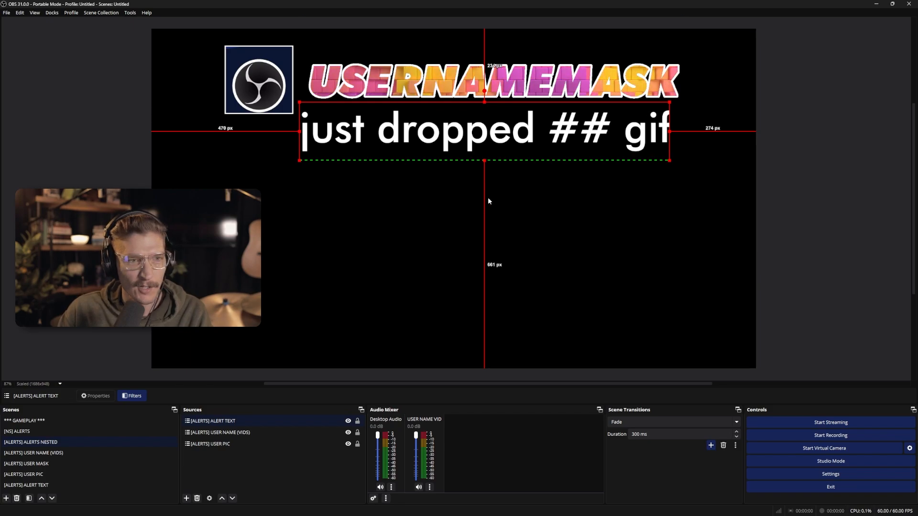
drag(484, 348, 500, 166)
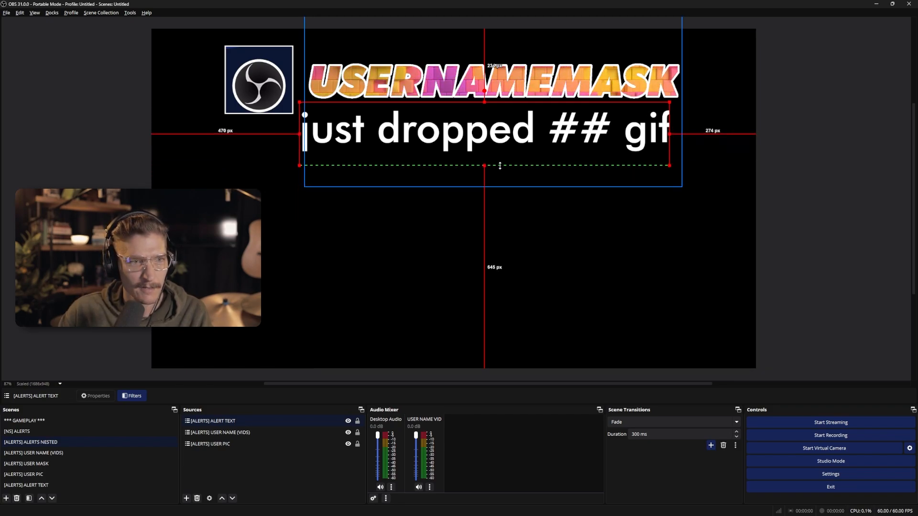
Shift the user name slightly up and toward the user picture in the nested alerts scene
click(662, 185)
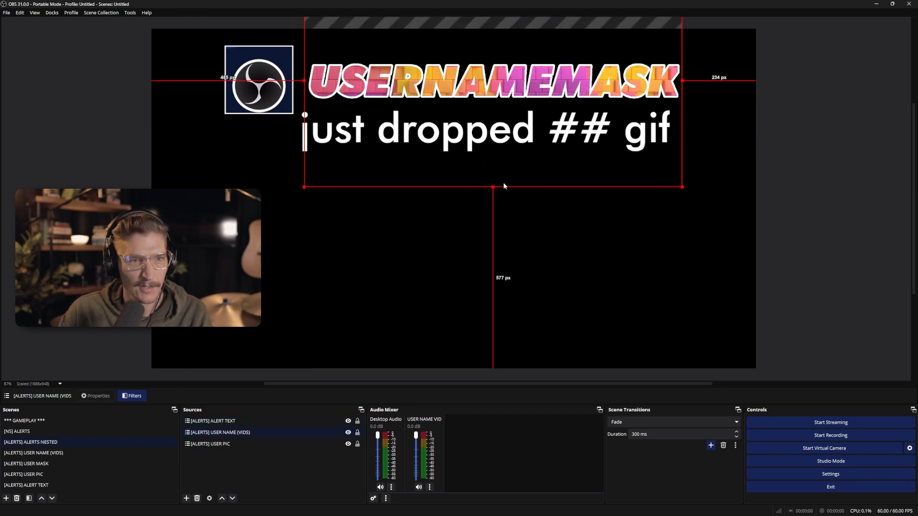
drag(529, 86, 506, 70)
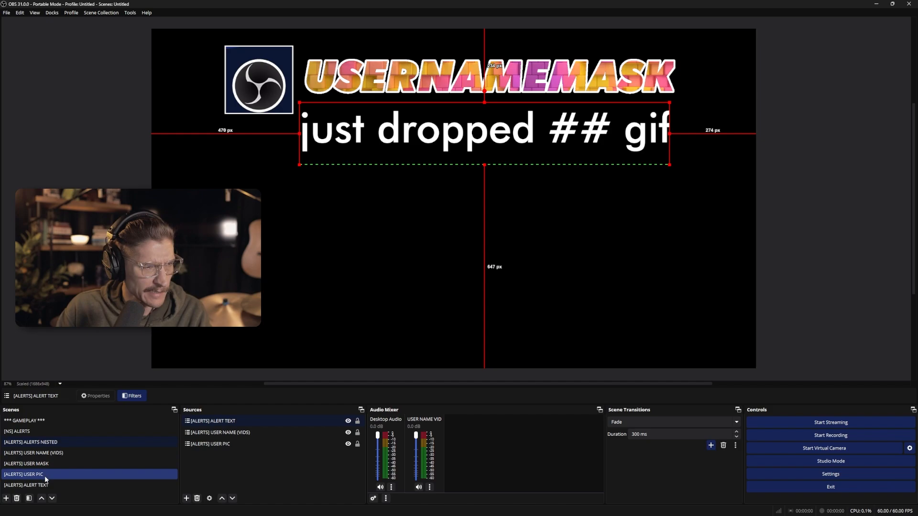
In the [ALERTS] ALERT TEXT scene, scale the GIFT BOMB text down to the canvas width and center it vertically
click(43, 485)
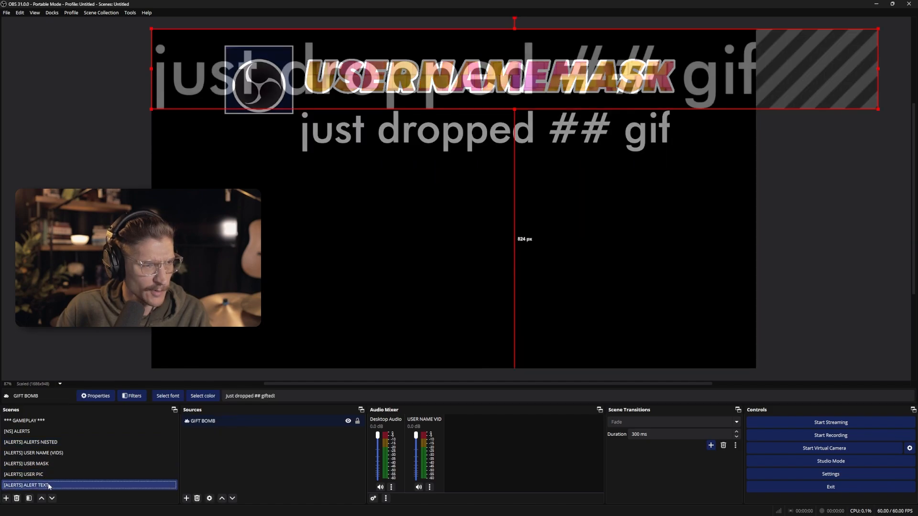
drag(879, 67, 756, 67)
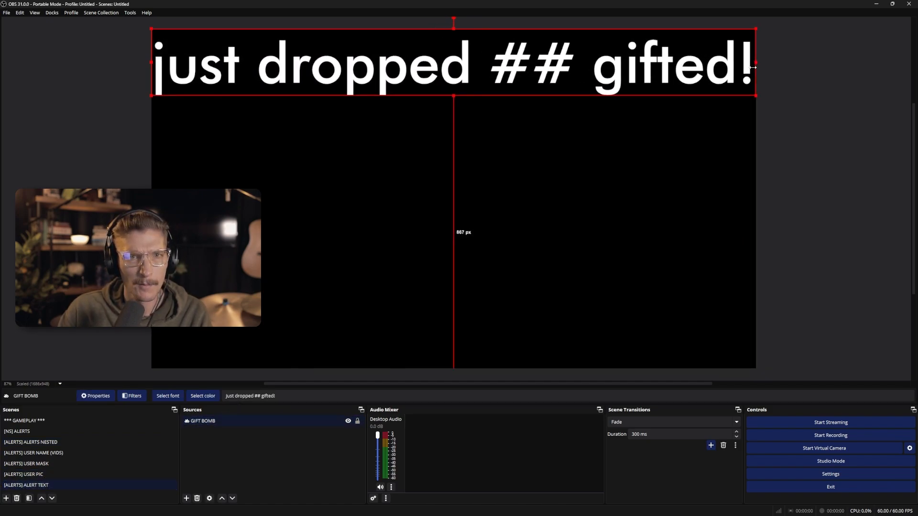
drag(559, 62, 560, 199)
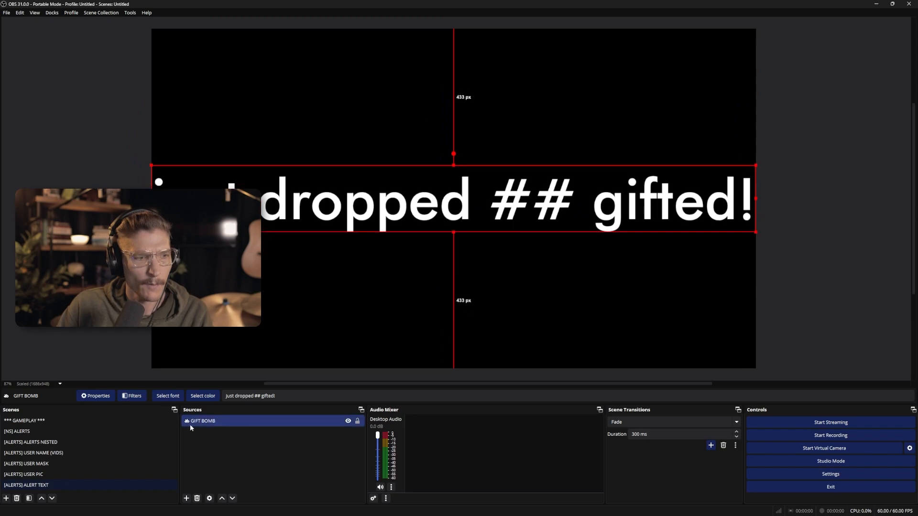
Give the GIFT BOMB text a bounding box fitted about 37 px inside the canvas sides, and check the alert in the *** GAMEPLAY *** scene
right_click(195, 176)
mouse_move(239, 301)
click(312, 300)
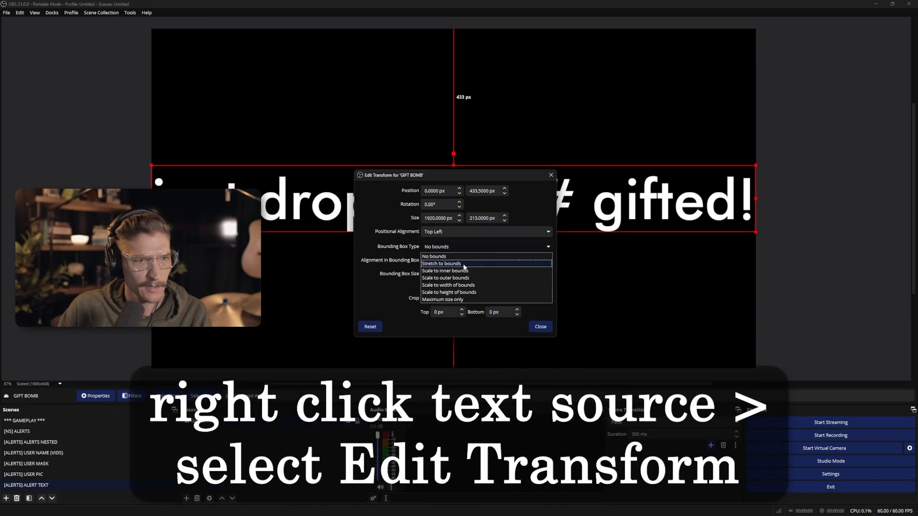
click(540, 326)
drag(878, 204, 755, 214)
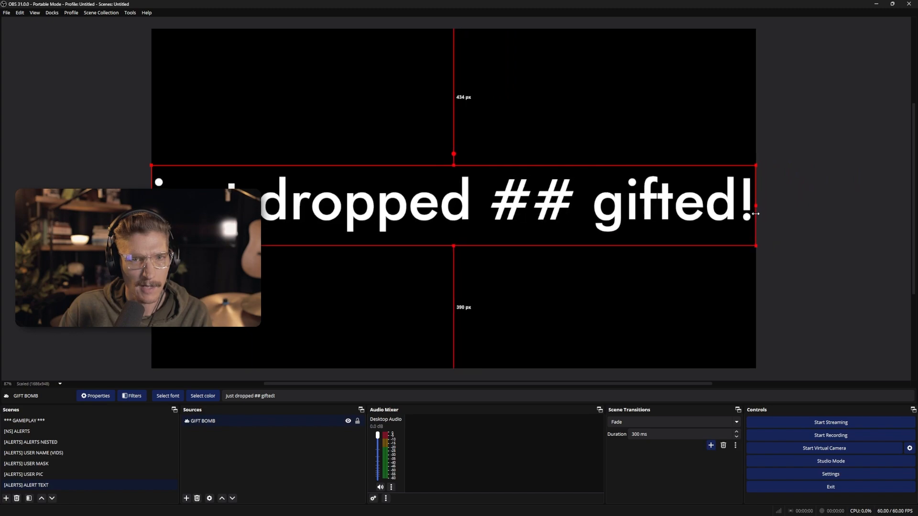
drag(151, 205, 160, 206)
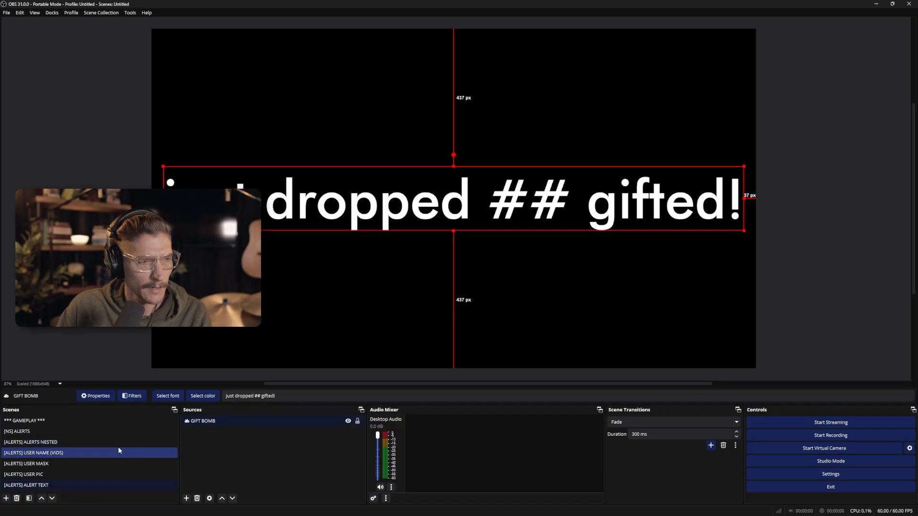
click(51, 462)
click(50, 443)
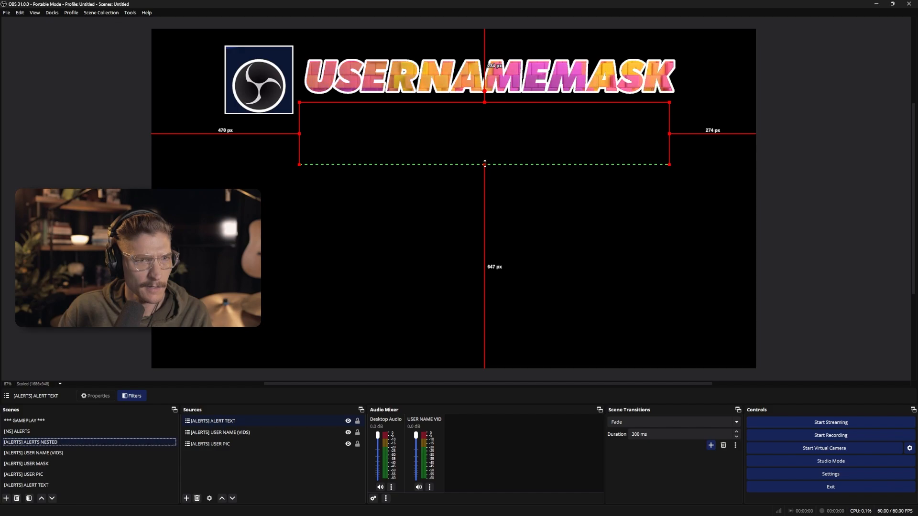
click(701, 187)
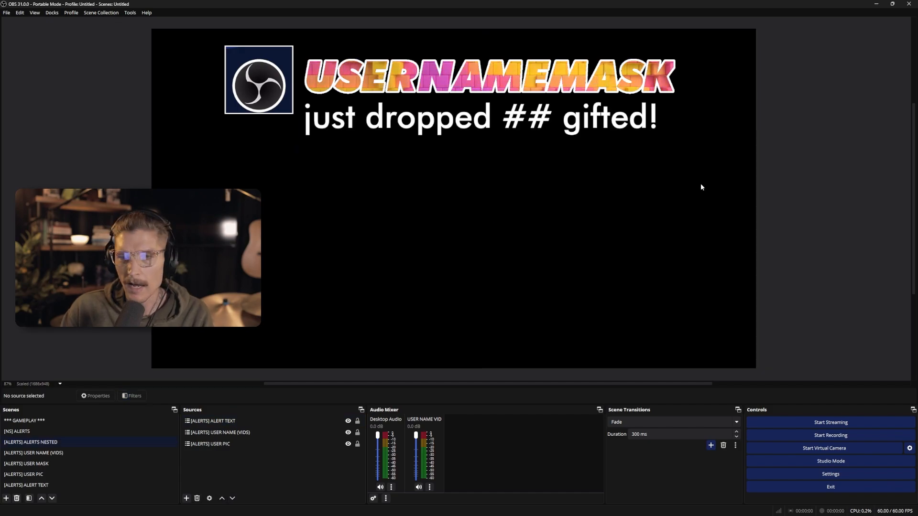
click(36, 422)
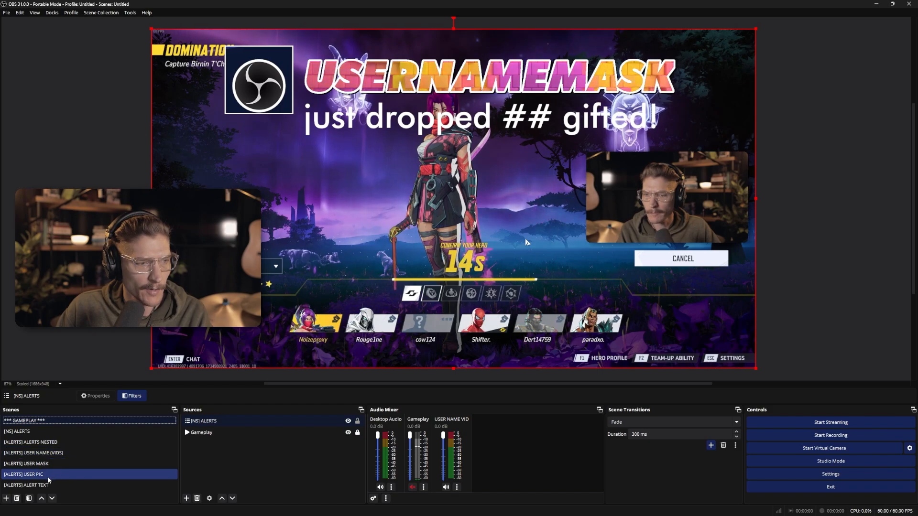
Add an Image Mask/Blend filter to the USER PIC source, using circle-mask.png as the alpha mask
click(114, 475)
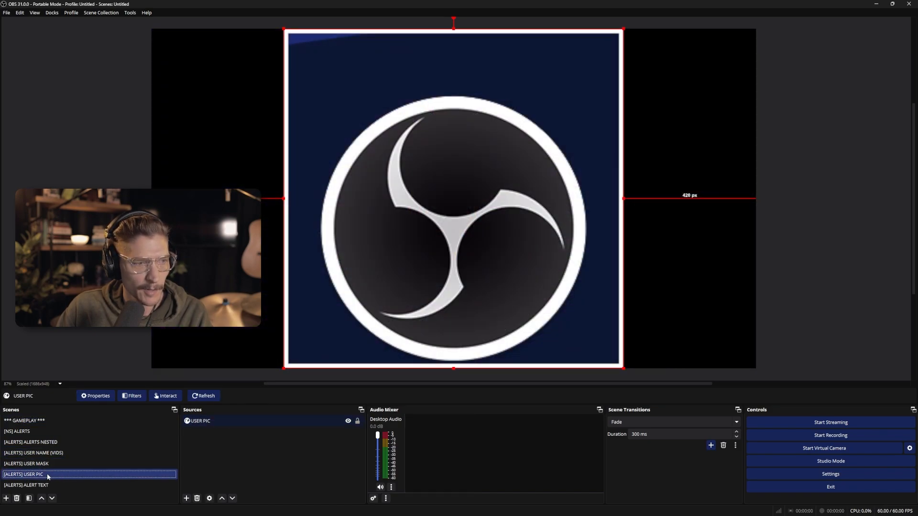
right_click(47, 476)
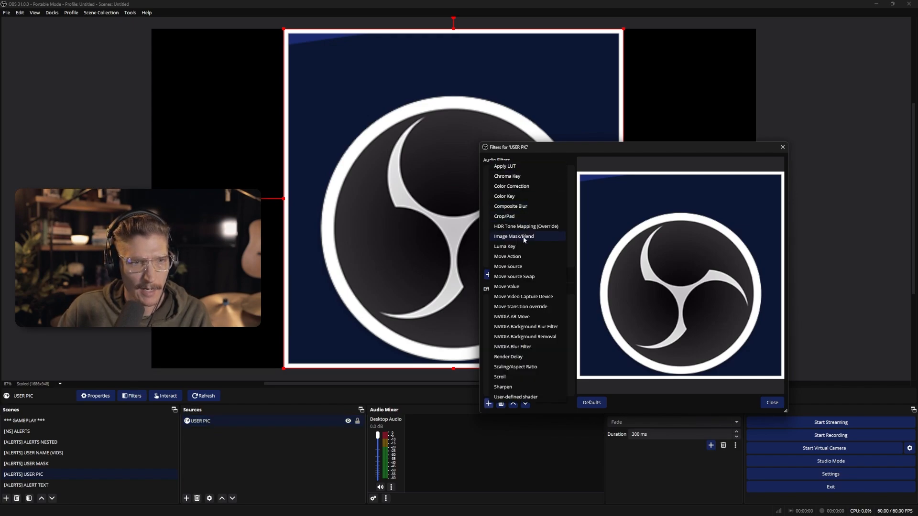
click(525, 237)
click(616, 292)
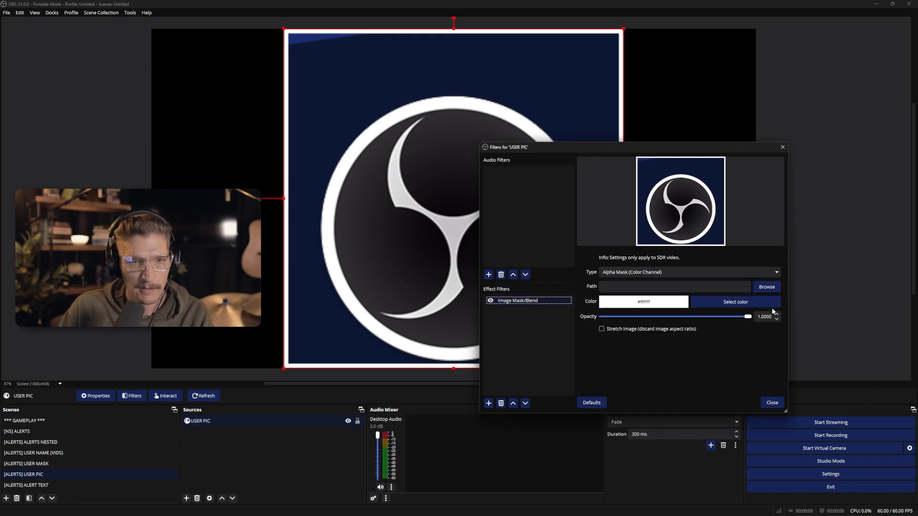
click(768, 287)
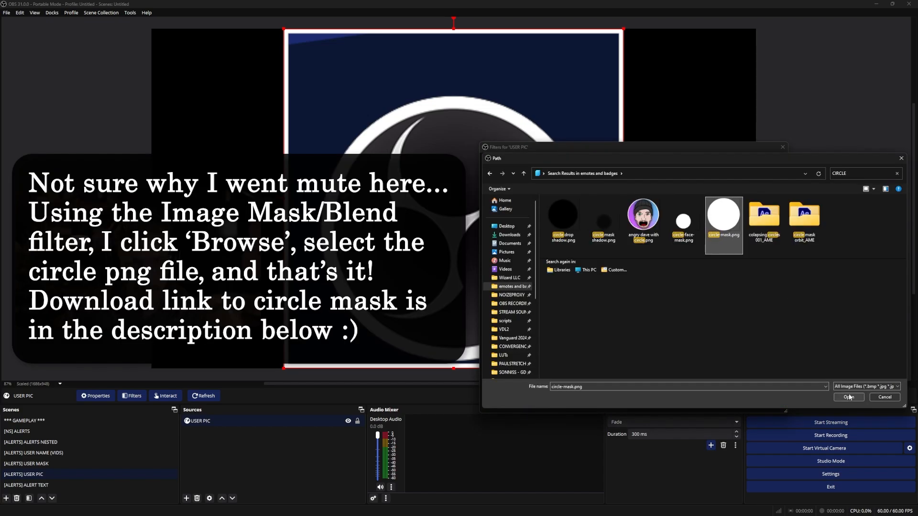
click(848, 397)
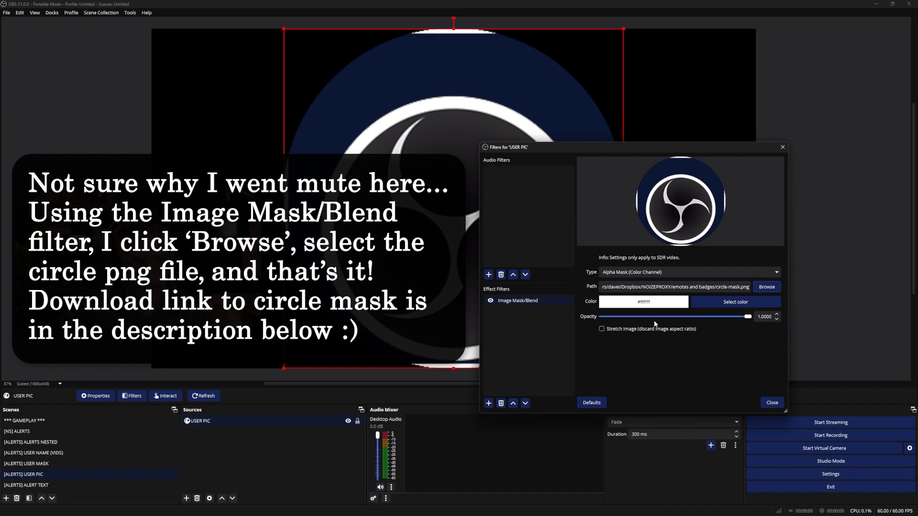
click(781, 404)
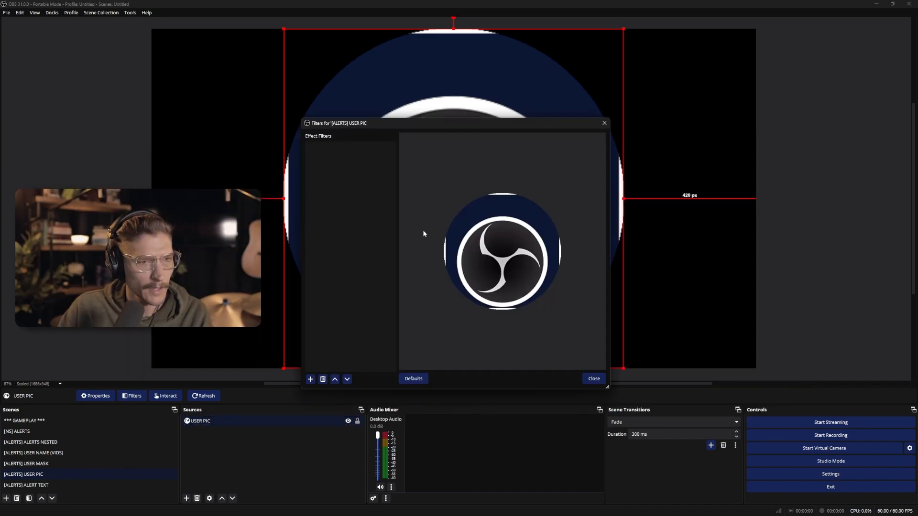
Add a User-defined shader filter named BORDER to the [ALERTS] USER PIC scene, using alpha_border.shader with a white border of thickness 25
drag(486, 122, 529, 136)
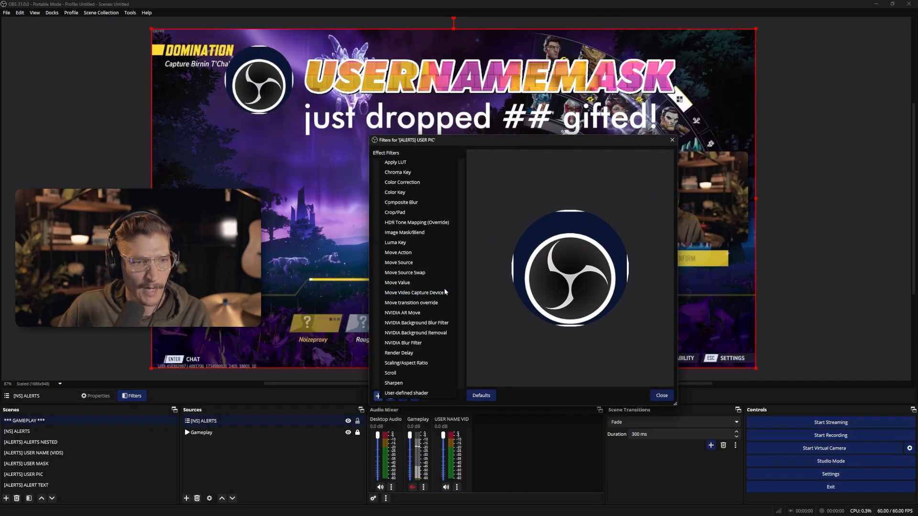
click(407, 393)
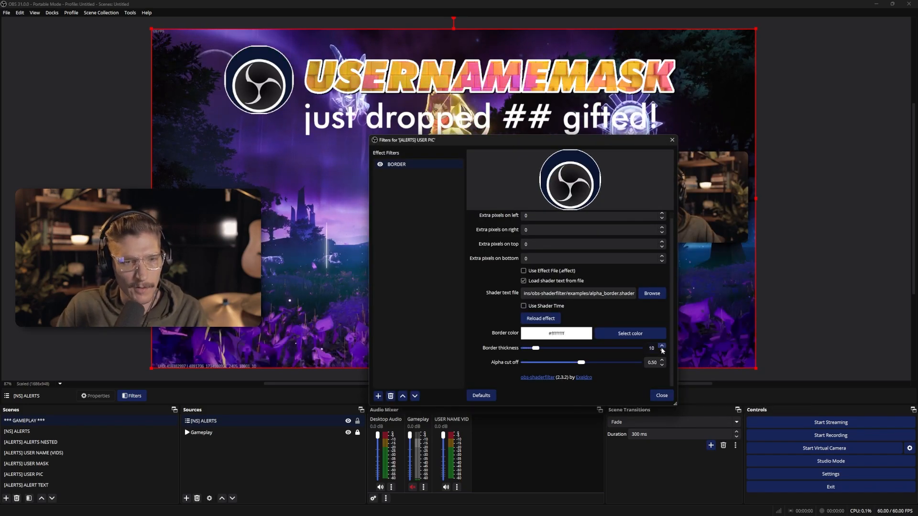
click(662, 346)
click(661, 347)
click(662, 346)
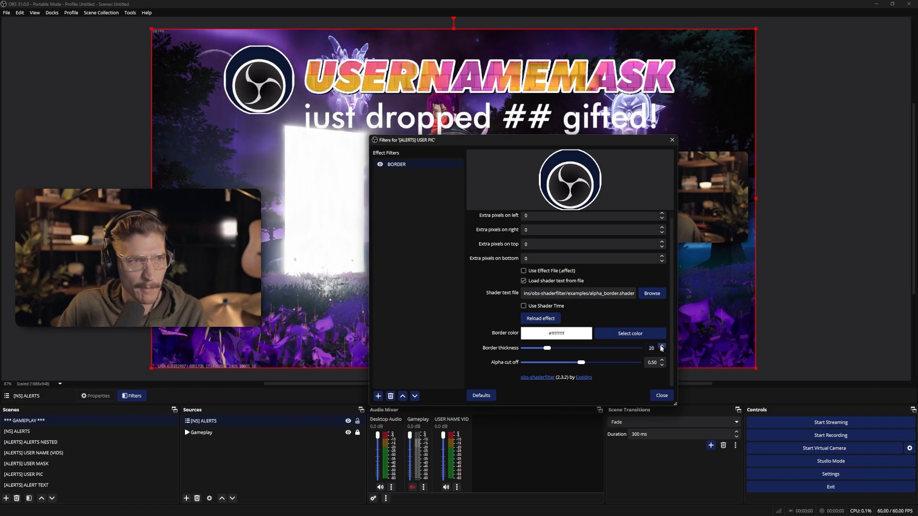
click(661, 346)
click(662, 346)
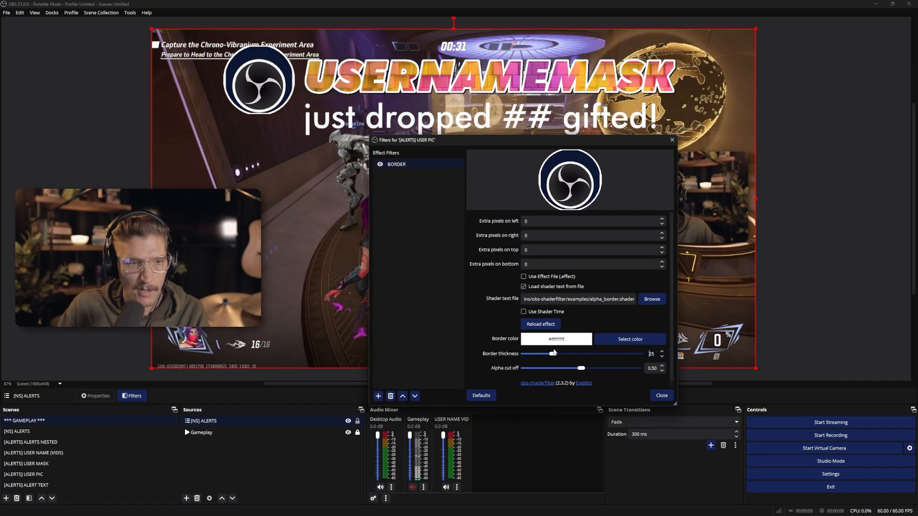
click(651, 355)
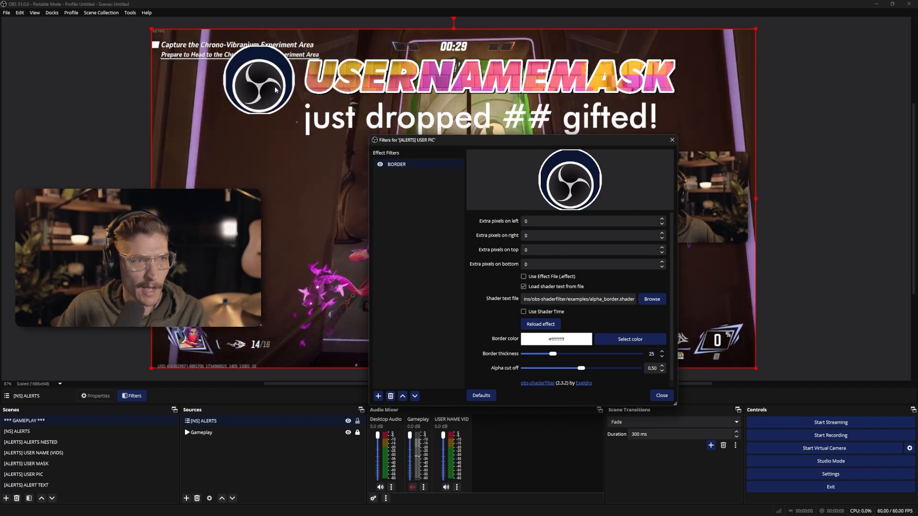
Set the BORDER filter's extra pixels to 25 on the left, right, top and bottom
click(525, 221)
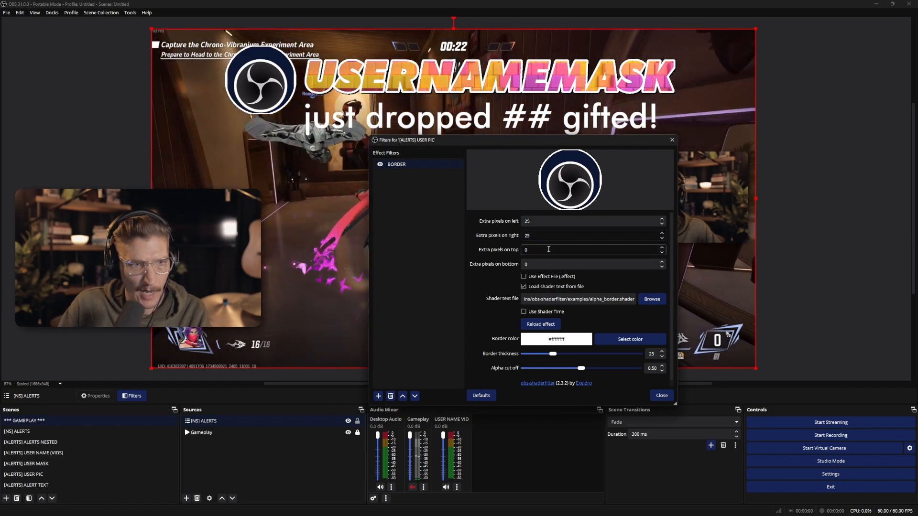
drag(549, 249, 483, 247)
text(25)
key(Tab)
text(25)
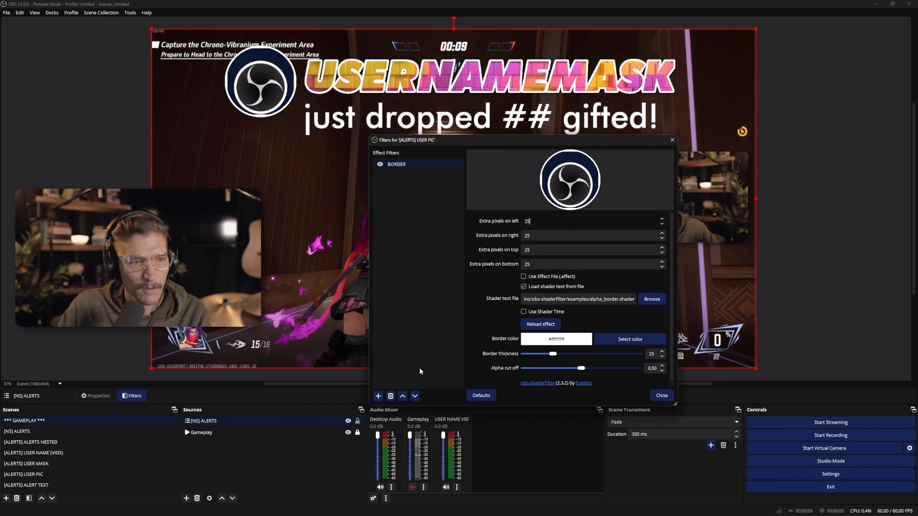
Add a second User-defined shader filter named DROP SHADOW to the scene and load drop_shadow.shader from the examples folder
click(378, 397)
click(406, 389)
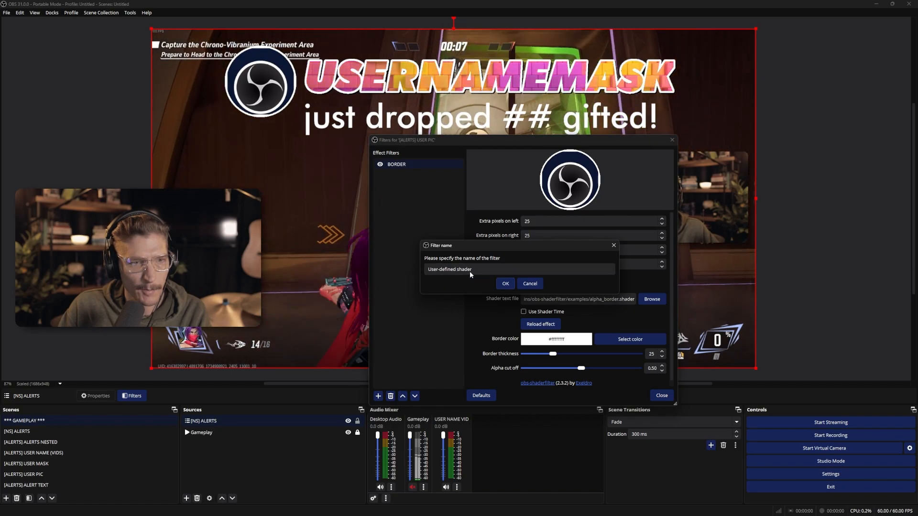
click(505, 283)
click(652, 299)
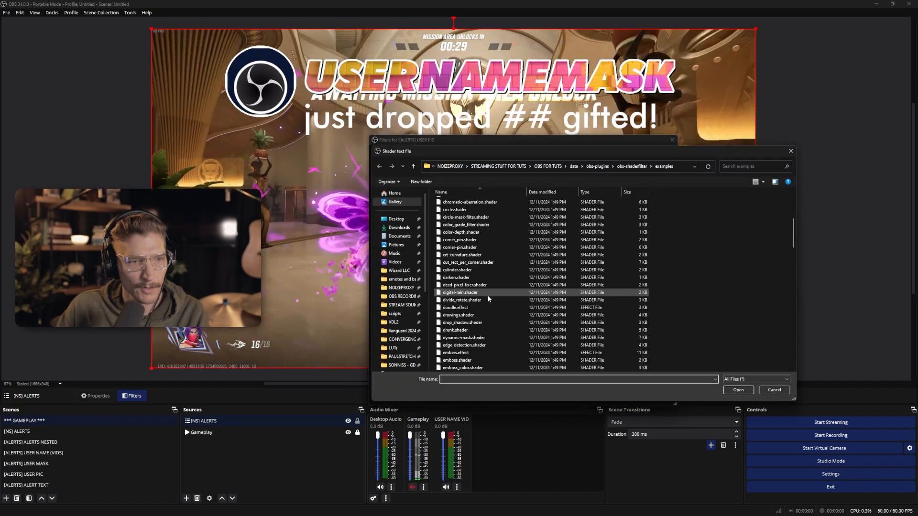
click(463, 322)
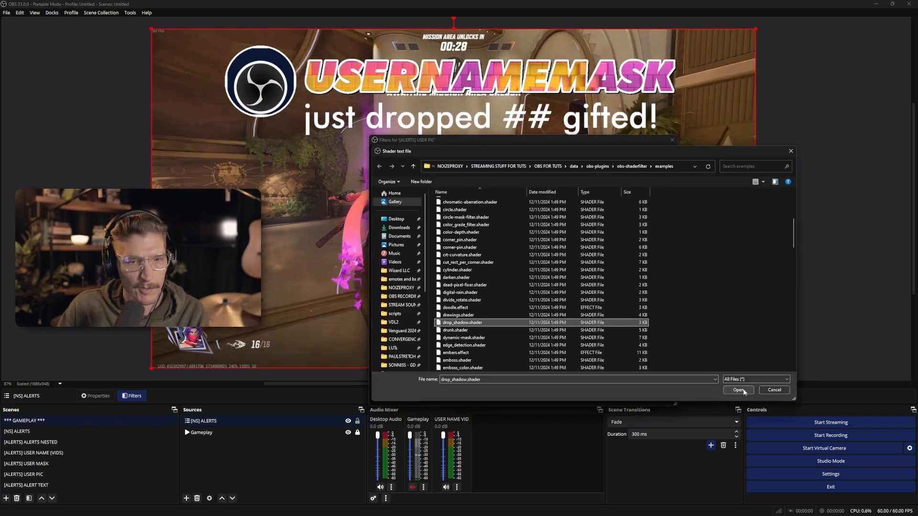
click(738, 390)
Set the DROP SHADOW filter's shadow color to black (#000000) and enable Is alpha premultiplied
scroll(611, 321, down, 2)
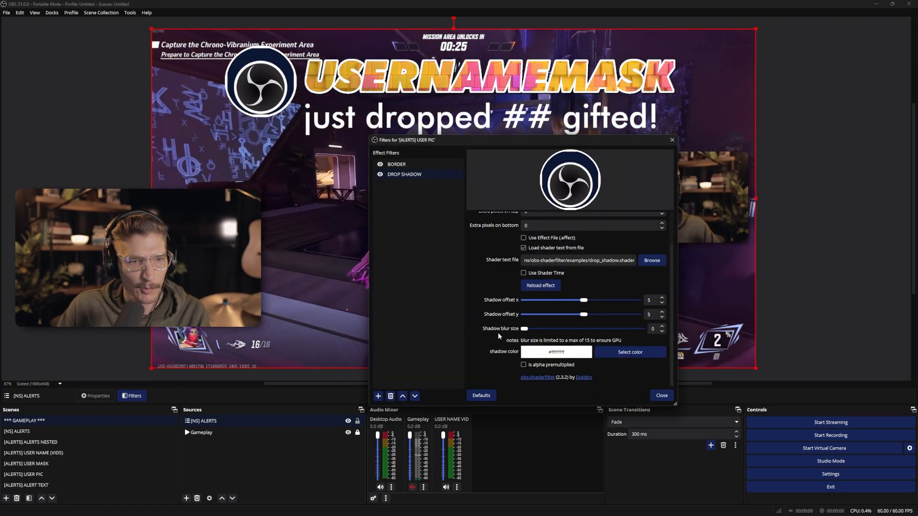
click(620, 352)
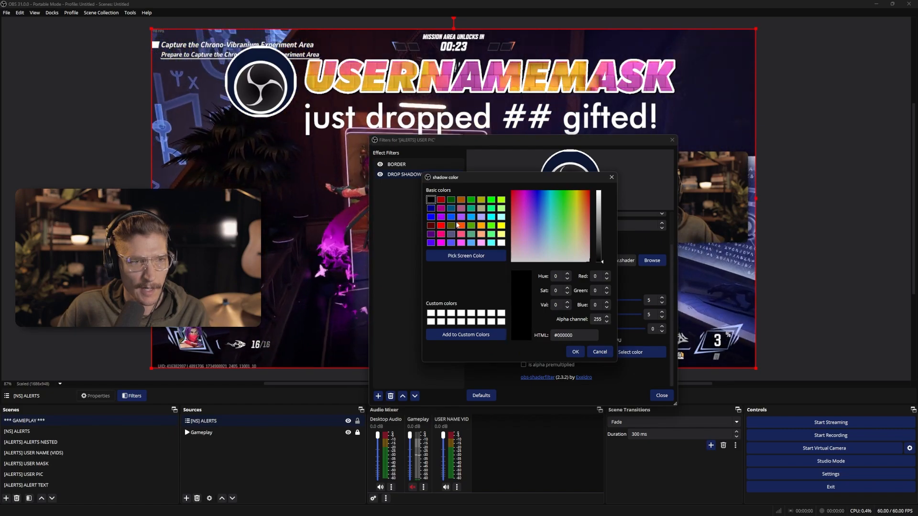
click(575, 352)
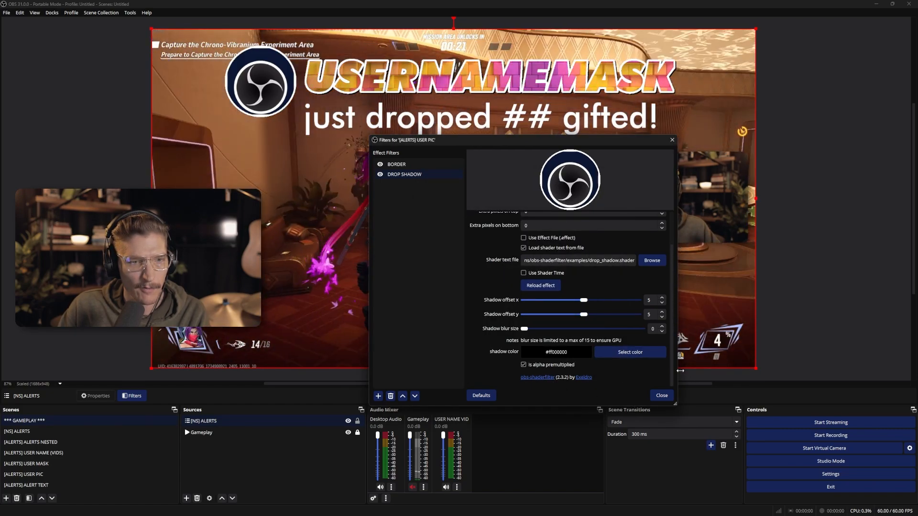
Set the drop shadow's x and y offsets to 10 each
scroll(474, 286, up, 1)
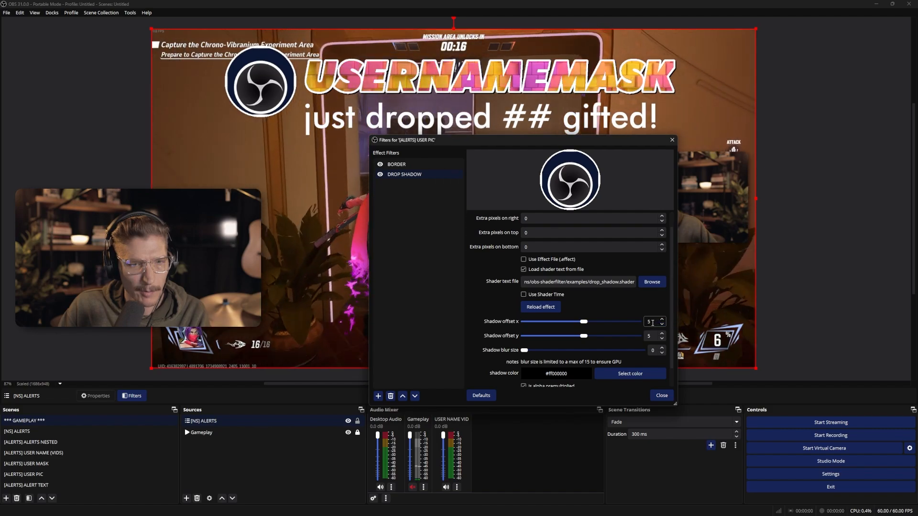
drag(652, 323, 620, 325)
text(10)
drag(652, 336, 622, 338)
text(10)
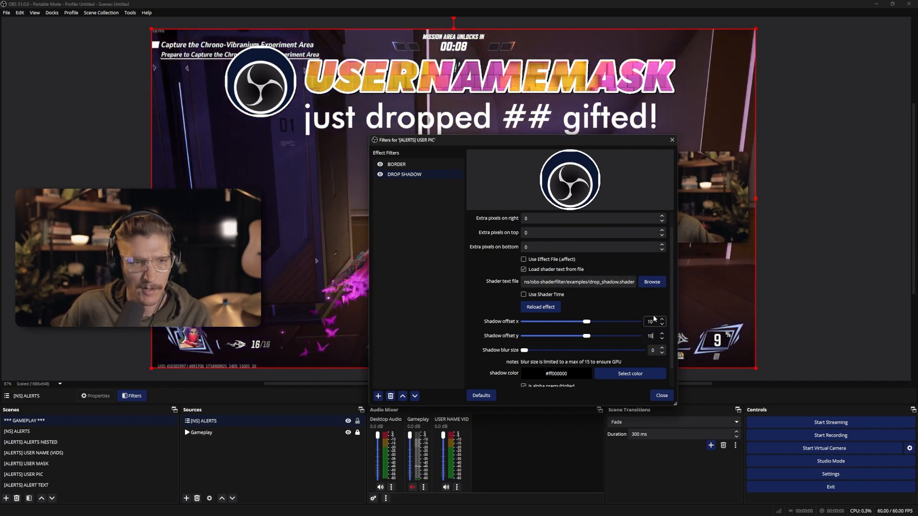
Set the DROP SHADOW filter's extra pixels to 10 on the left, right, top and bottom
scroll(537, 225, up, 1)
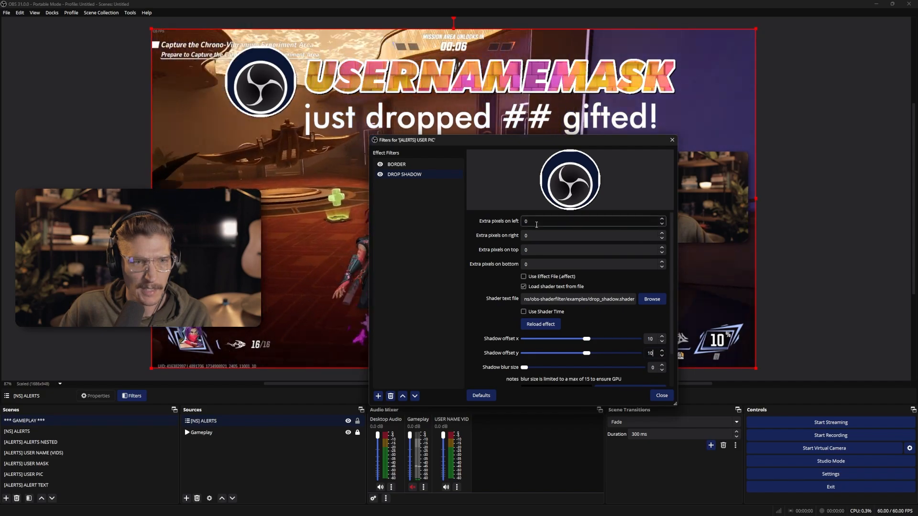
drag(537, 224, 507, 238)
text(10)
text(1)
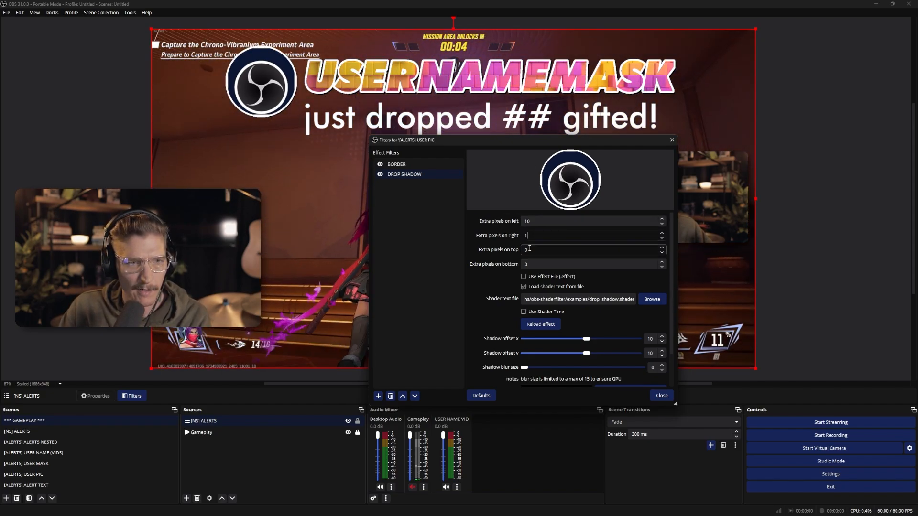
text(0)
drag(530, 249, 502, 249)
text(10)
drag(530, 263, 502, 264)
text(10)
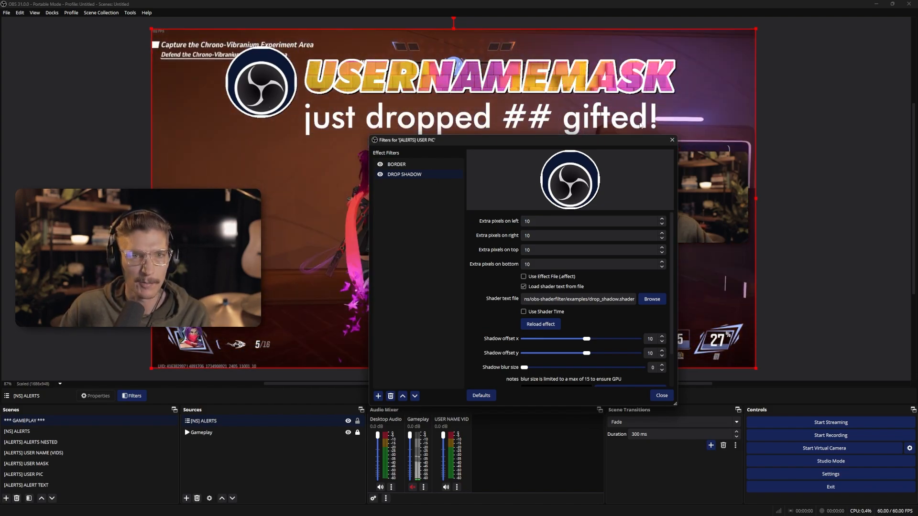
Change the color of the GIFT BOMB text in the [ALERTS] ALERT TEXT scene to light yellow (#ffff7f)
drag(598, 140, 663, 158)
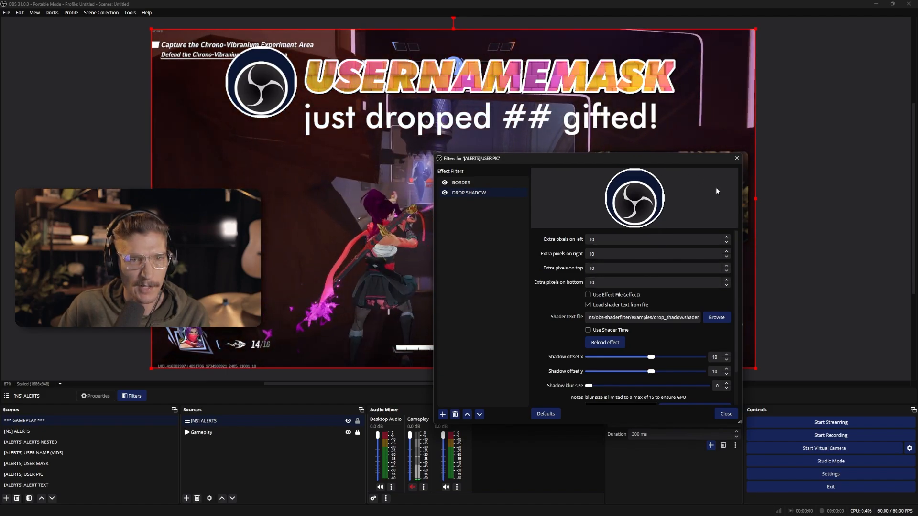
key(Escape)
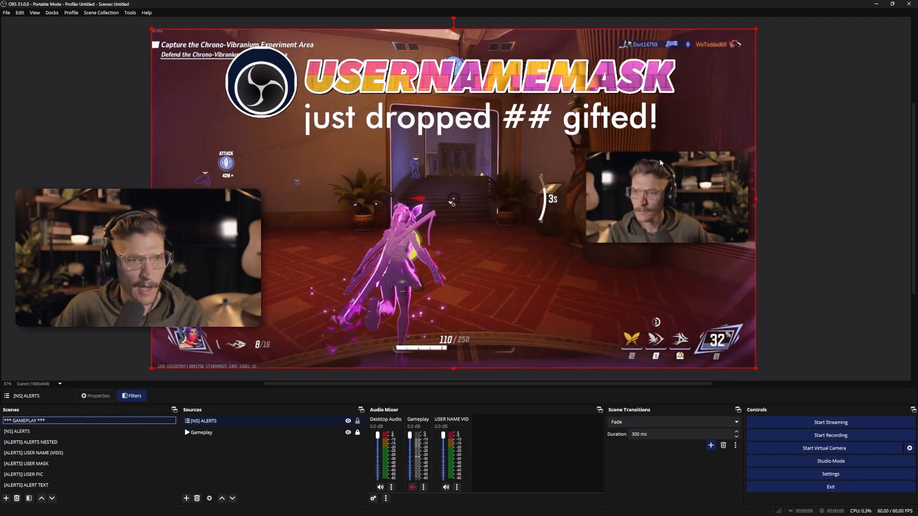
click(42, 486)
click(203, 421)
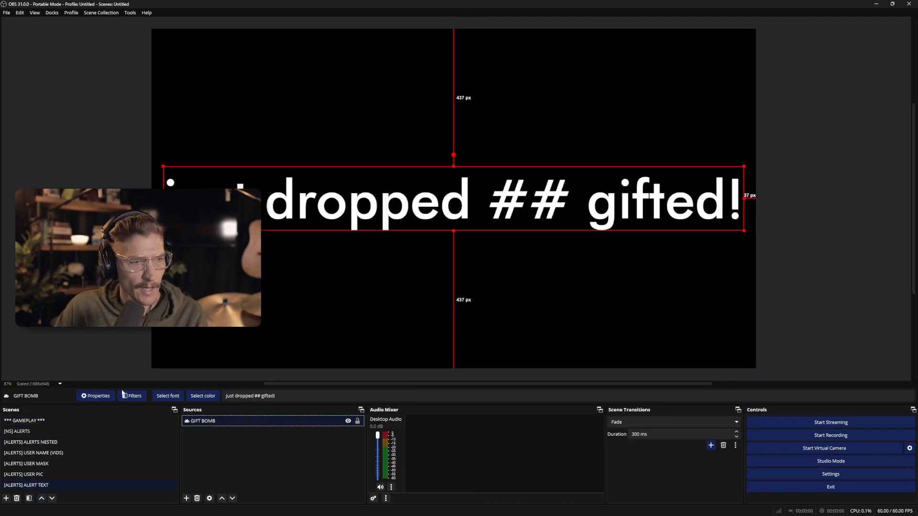
click(203, 396)
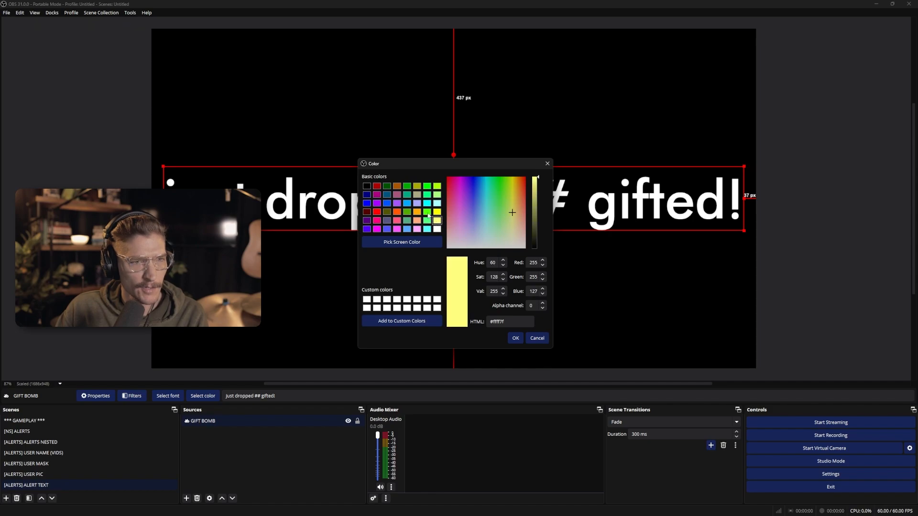
click(515, 339)
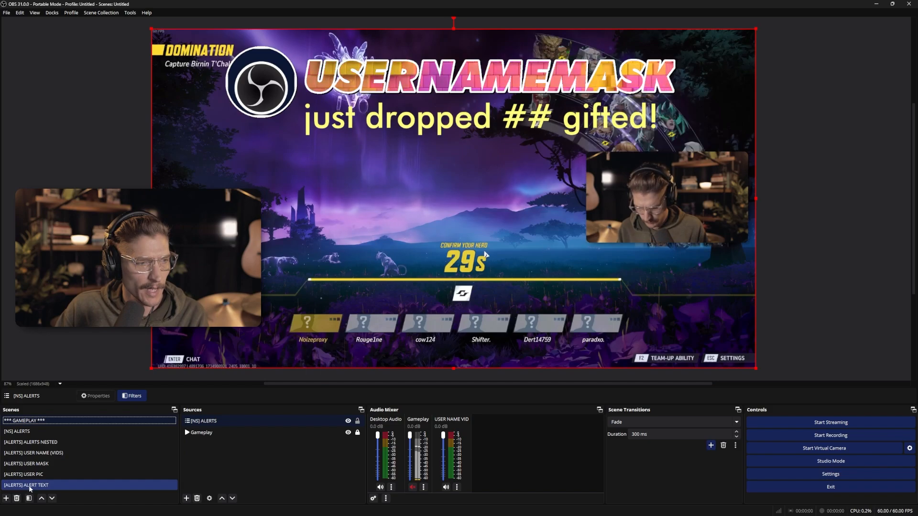
Add a User-defined shader filter named RGB to the [ALERTS] ALERT TEXT scene while previewing the gameplay scene
right_click(31, 485)
click(65, 447)
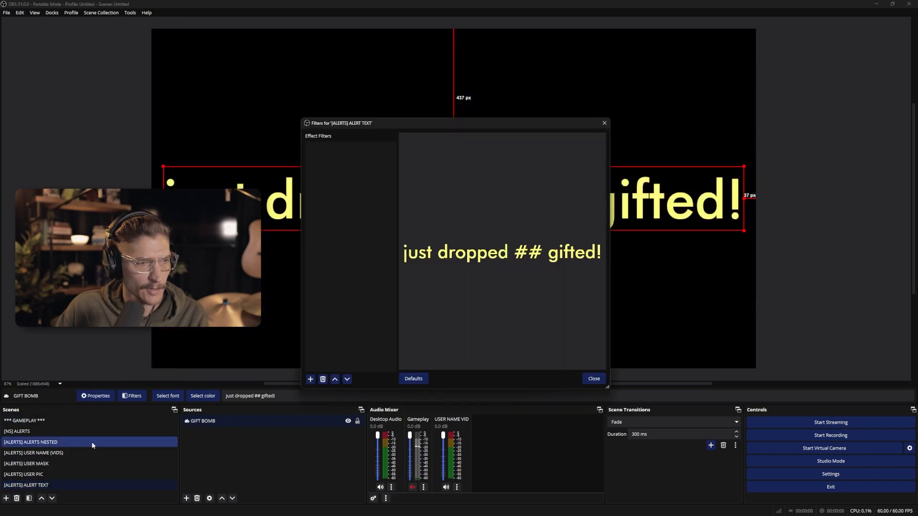
drag(485, 124, 715, 202)
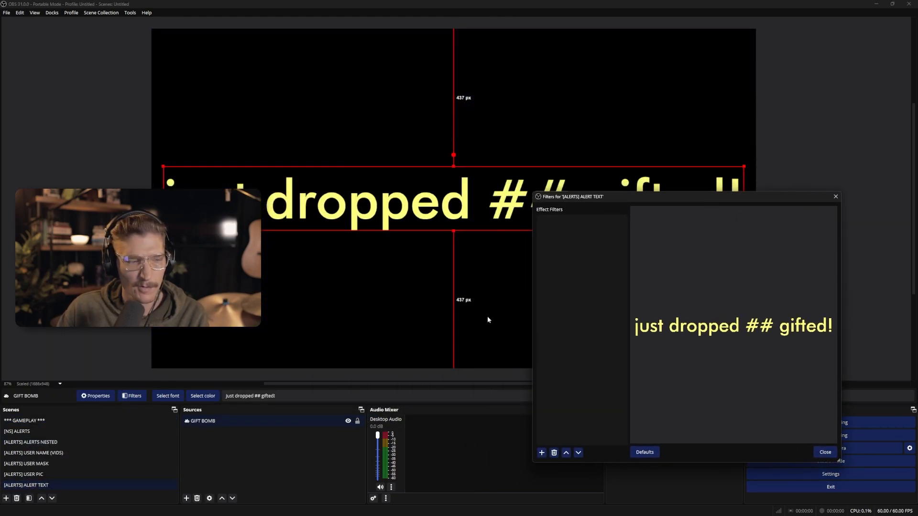
click(52, 423)
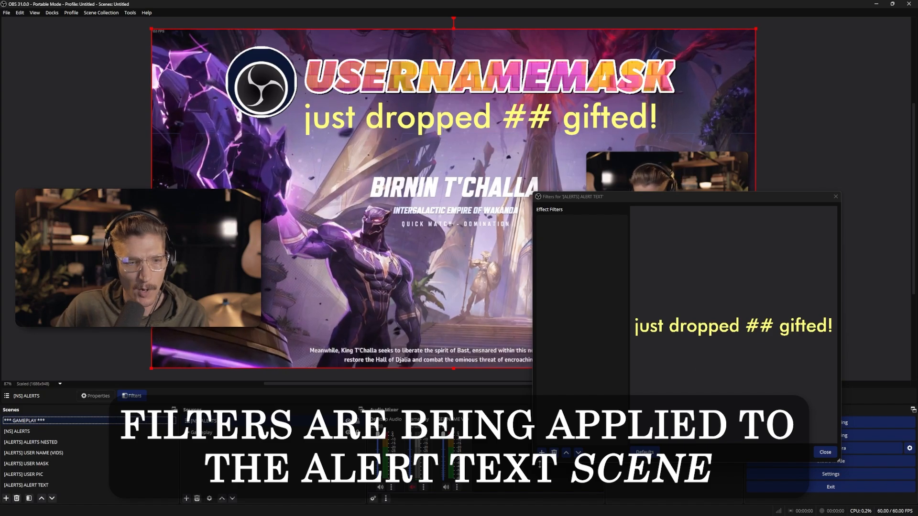
click(541, 452)
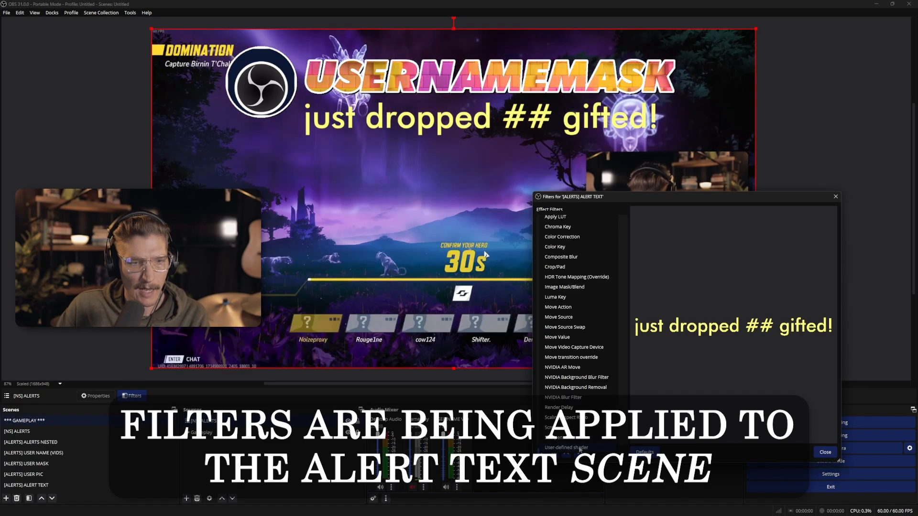
click(580, 448)
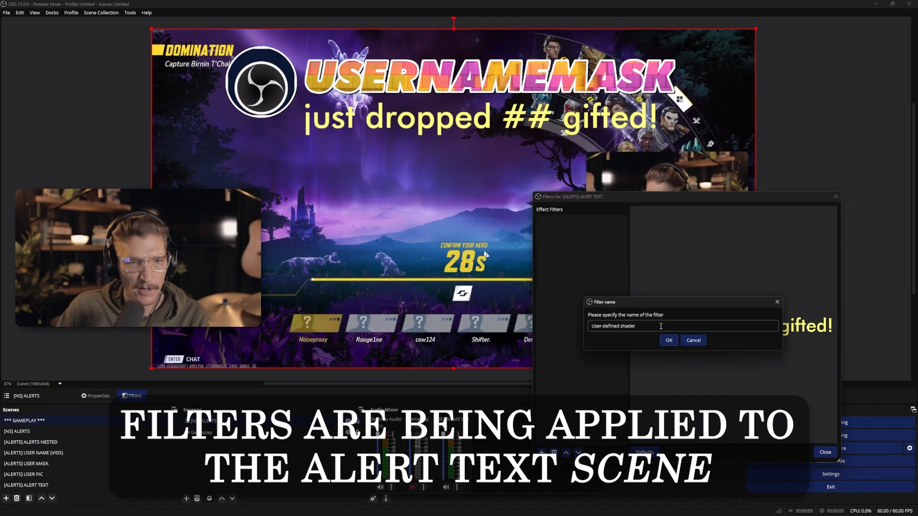
text(RGB)
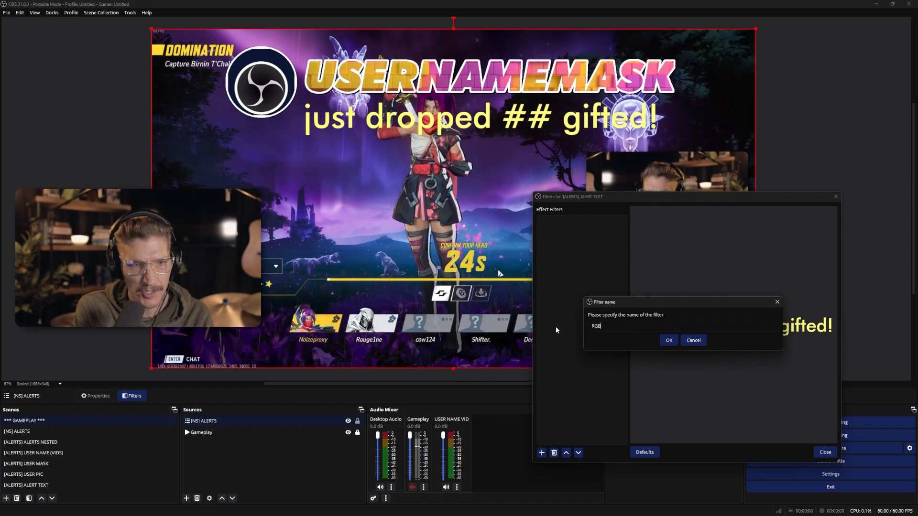
key(Return)
Load rgb_color_wheel.shader from the examples folder into the RGB filter
click(804, 358)
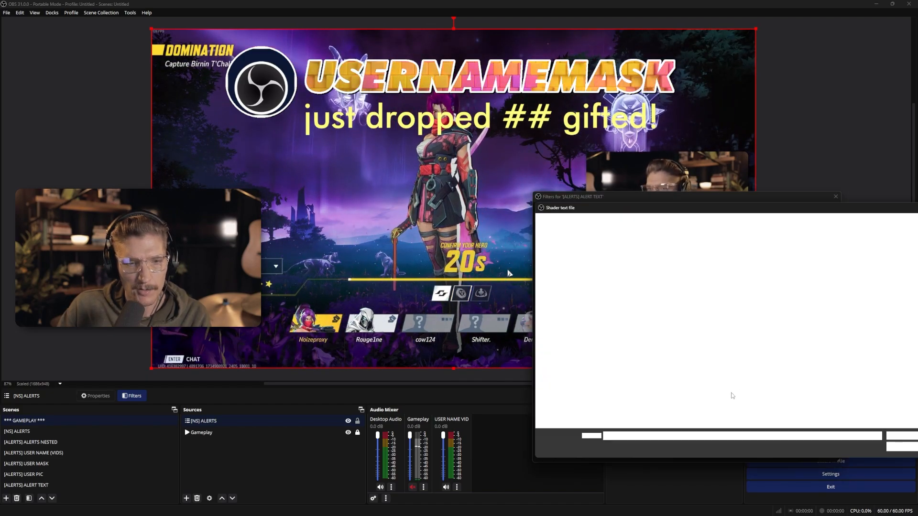
scroll(676, 373, down, 10)
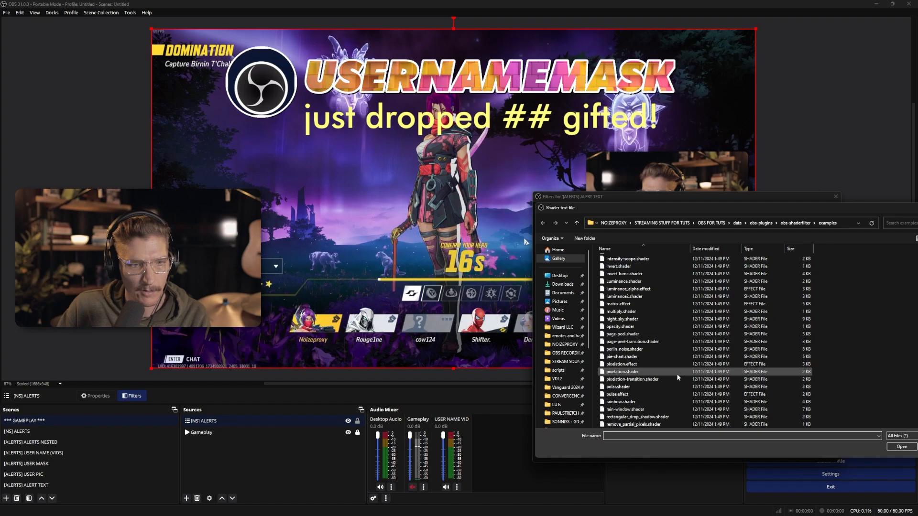
scroll(676, 374, down, 8)
double_click(628, 401)
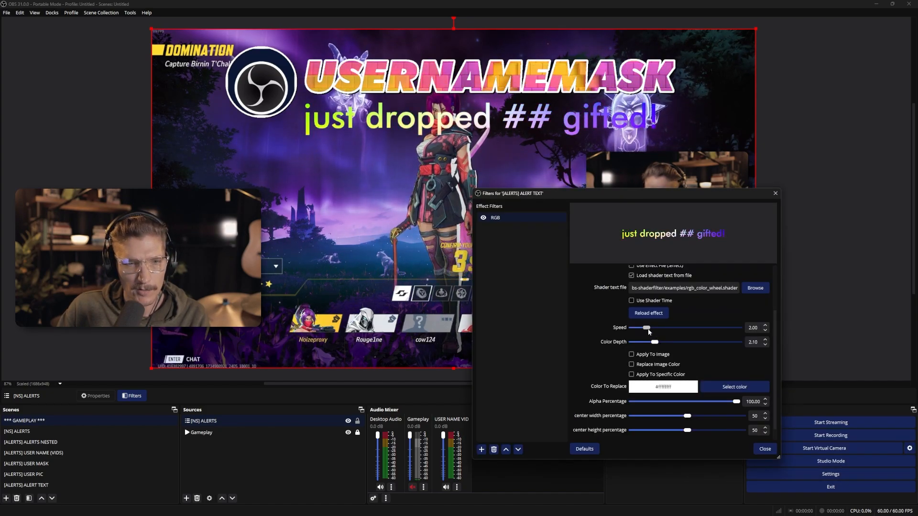
Set the RGB filter's speed to 1.00, color depth to 0.80, center width percentage to 88 and center height percentage to 0
click(765, 331)
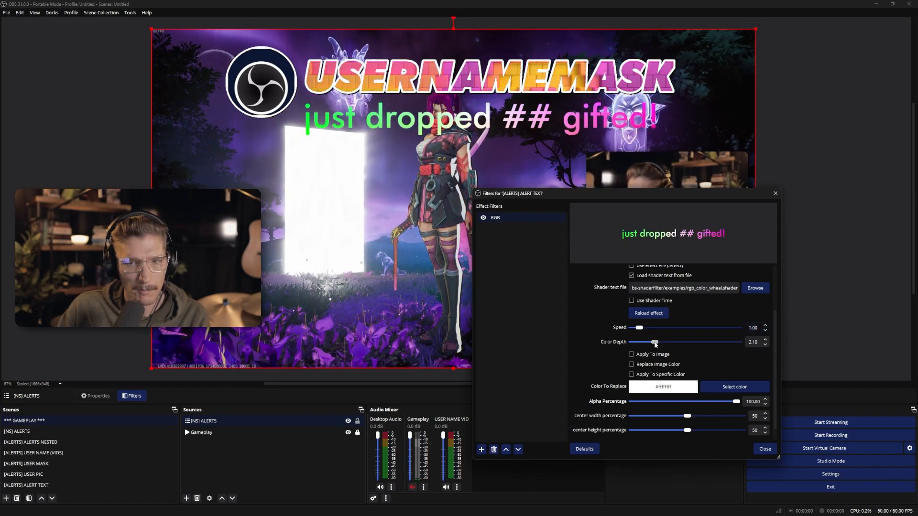
drag(655, 342, 642, 343)
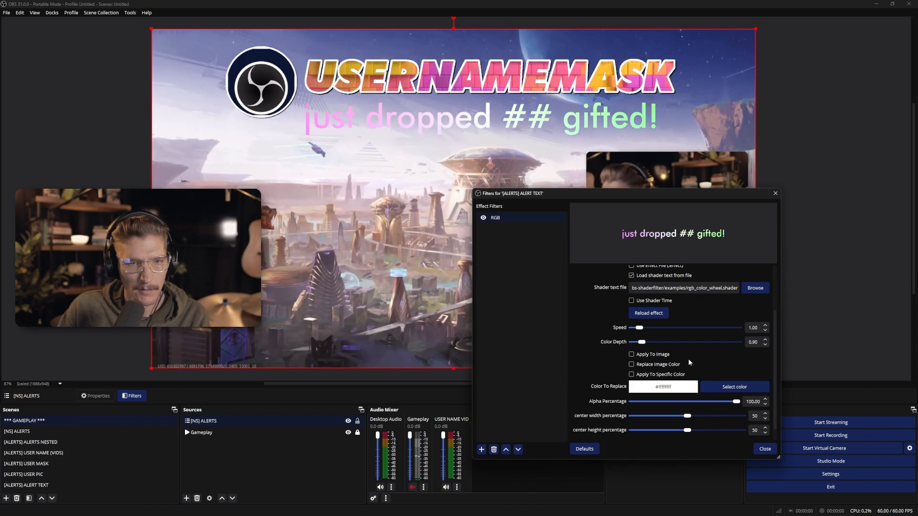
click(764, 345)
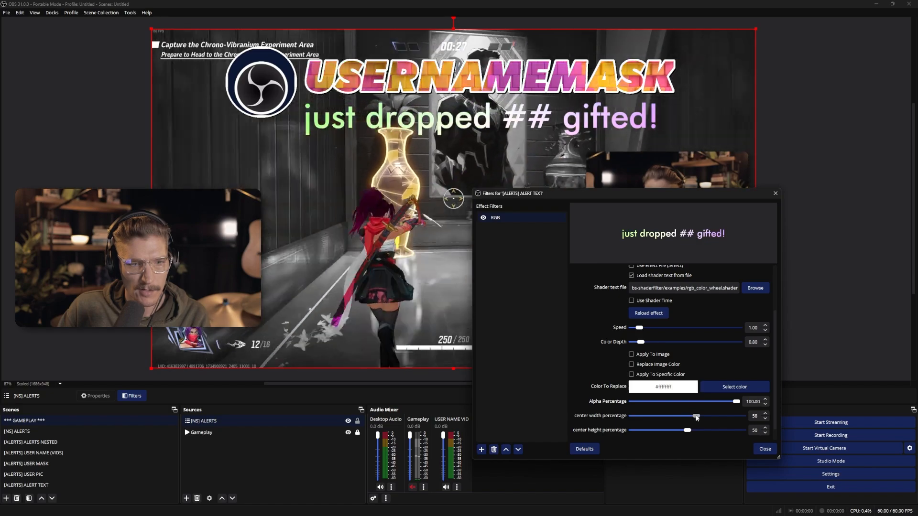
drag(687, 416, 597, 434)
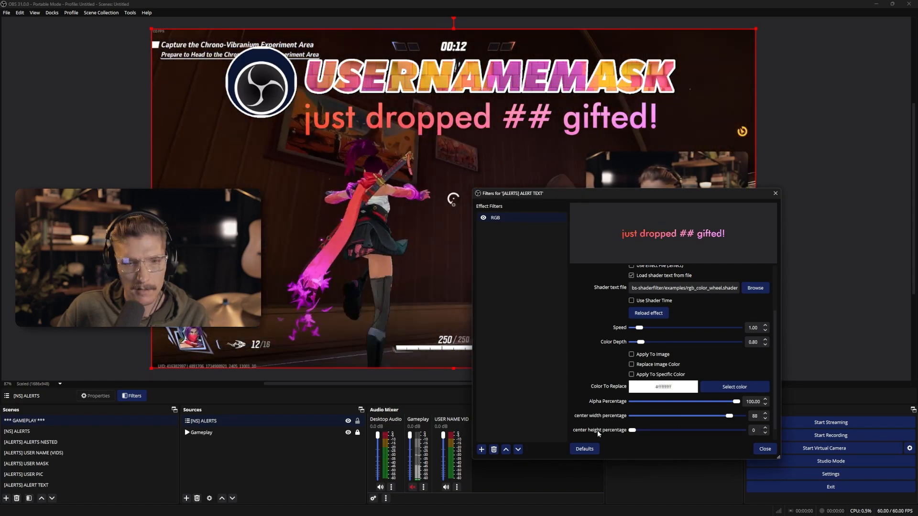
scroll(606, 417, up, 1)
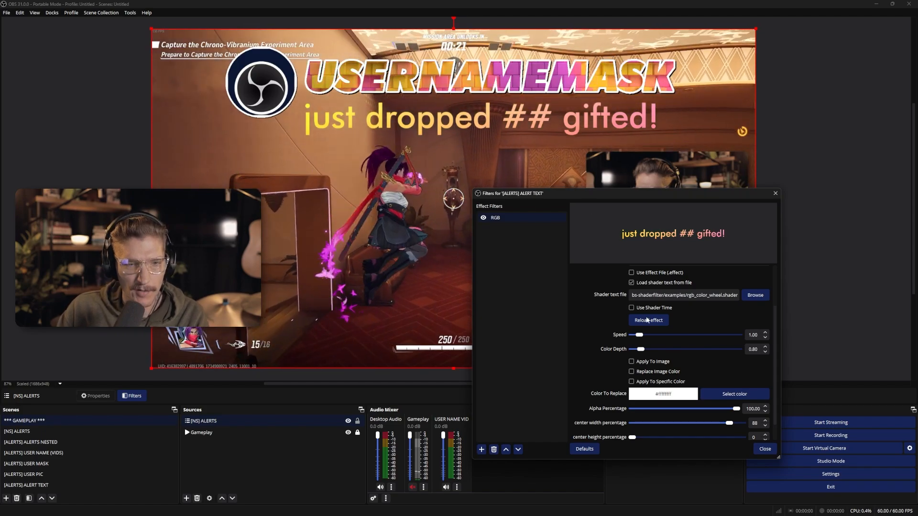
Add a second User-defined shader filter for a drop shadow to the [ALERTS] ALERT TEXT scene
click(481, 450)
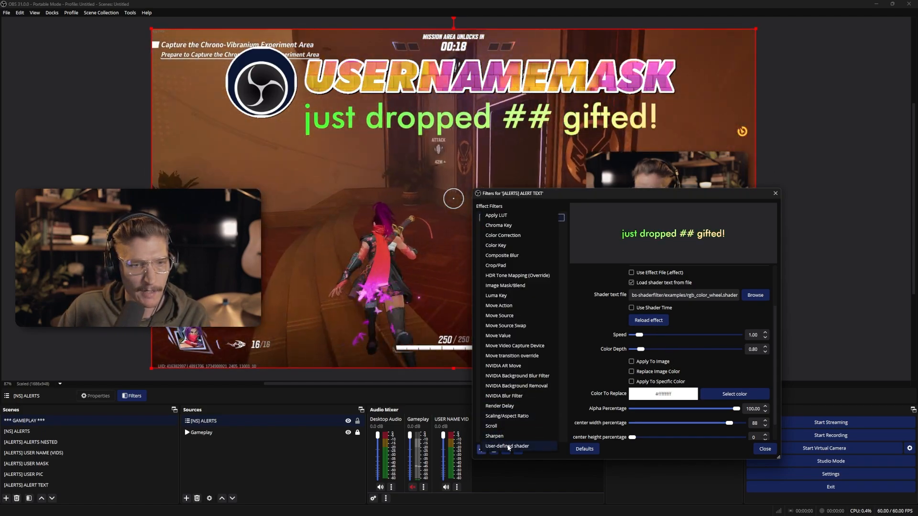
click(506, 446)
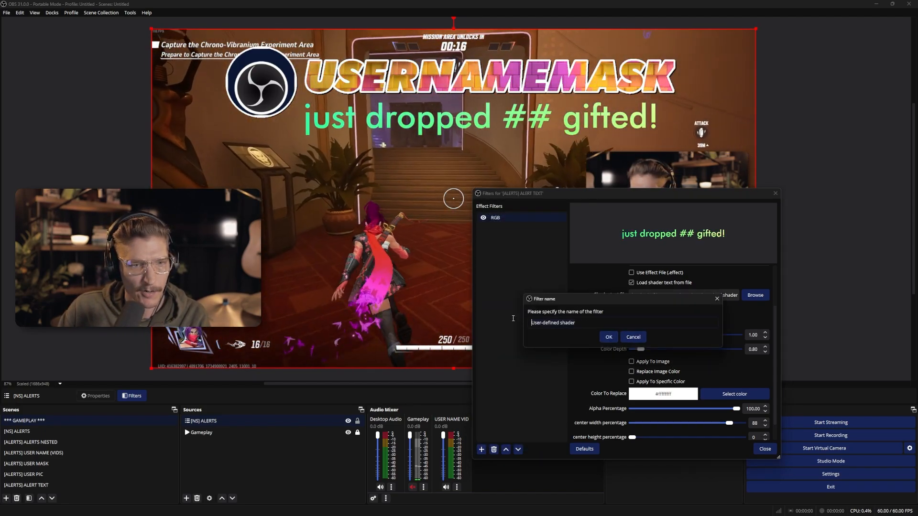
text(DROP)
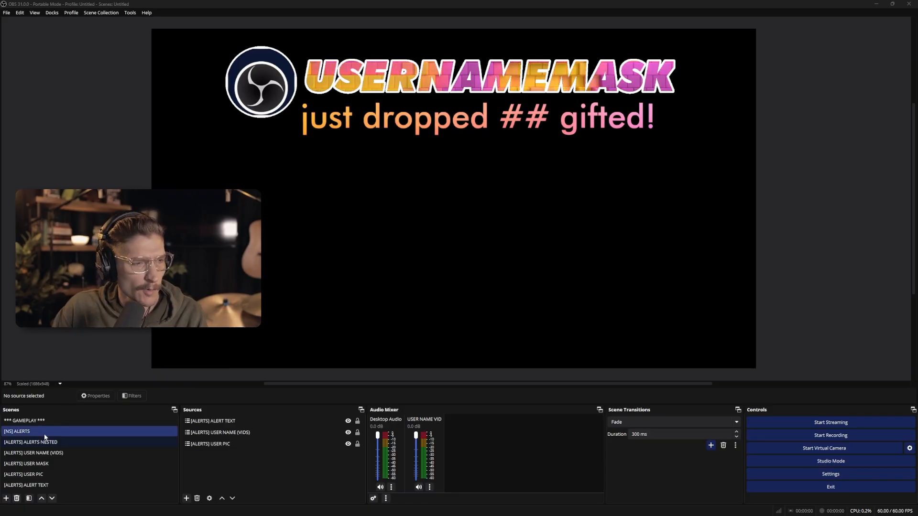
Add a Move Source filter named USER PIC IN to the [ALERTS] ALERTS NESTED scene, with [ALERTS] USER PIC as its source
click(31, 443)
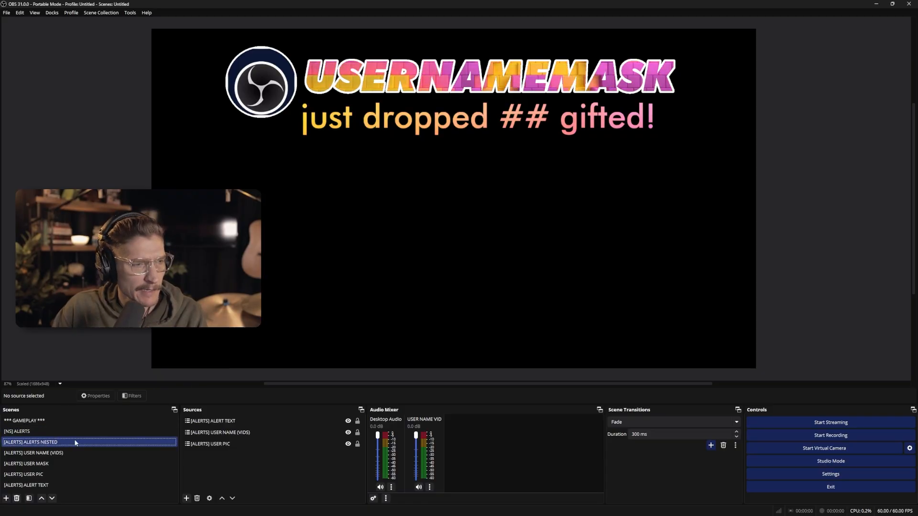
right_click(32, 444)
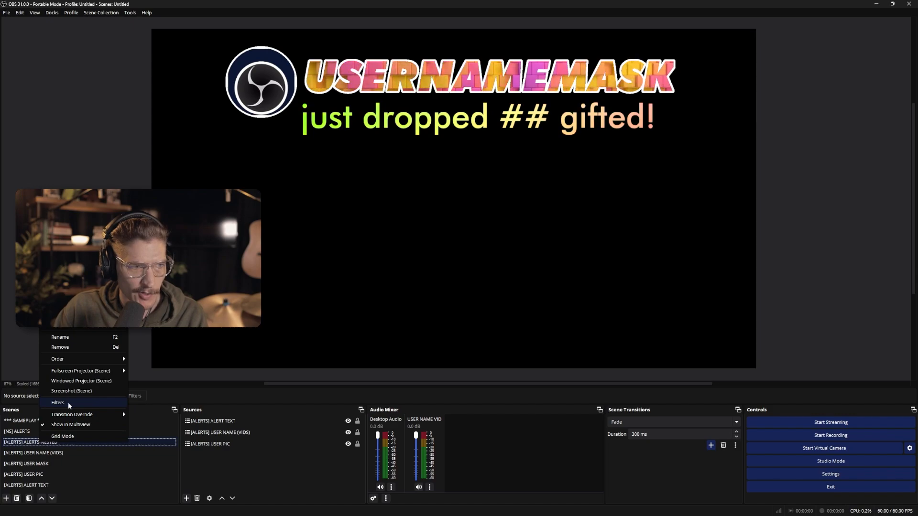
click(55, 420)
drag(452, 124, 686, 193)
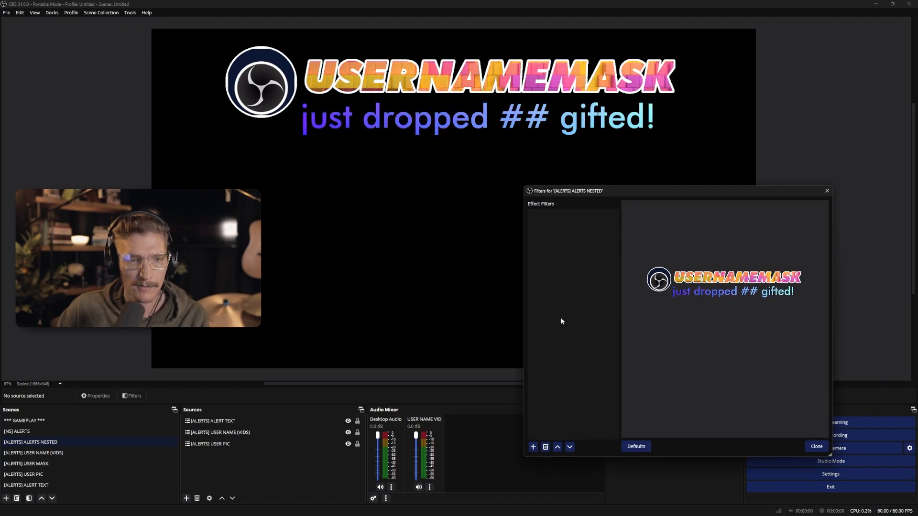
click(533, 447)
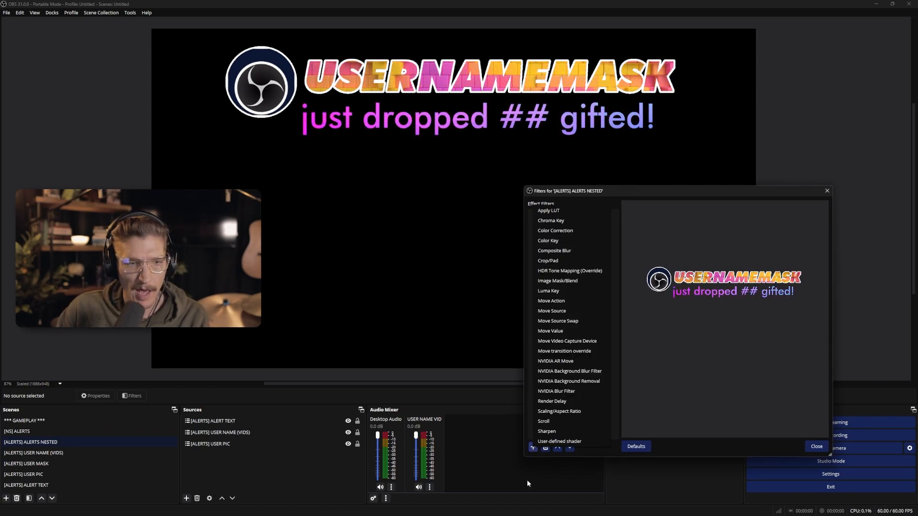
click(551, 311)
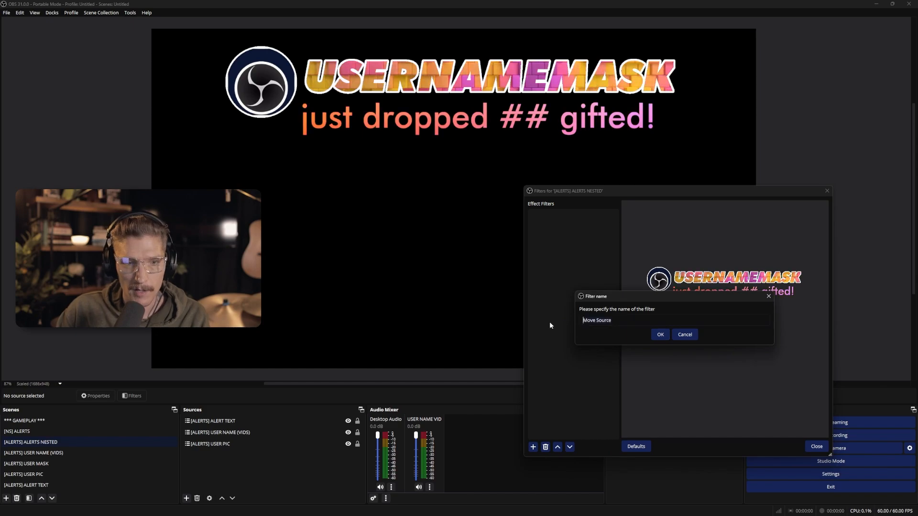
text(USER)
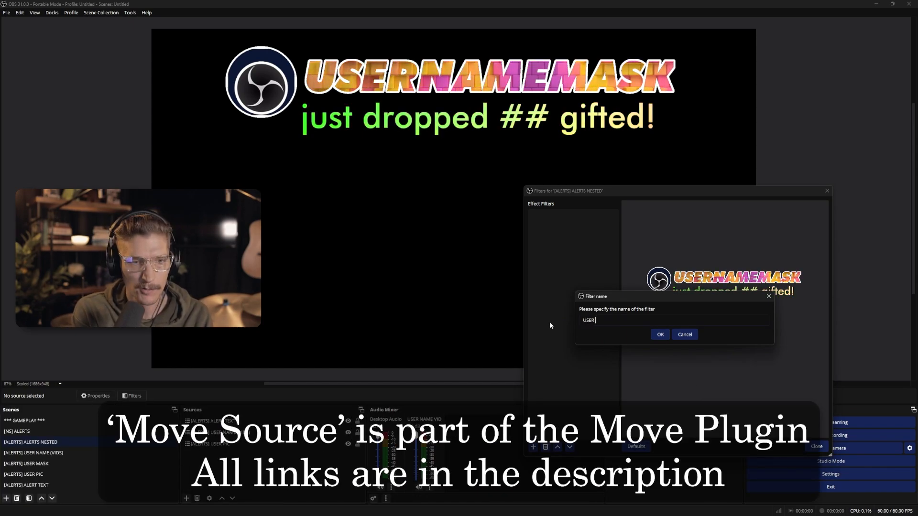
text( PIC IN)
key(Return)
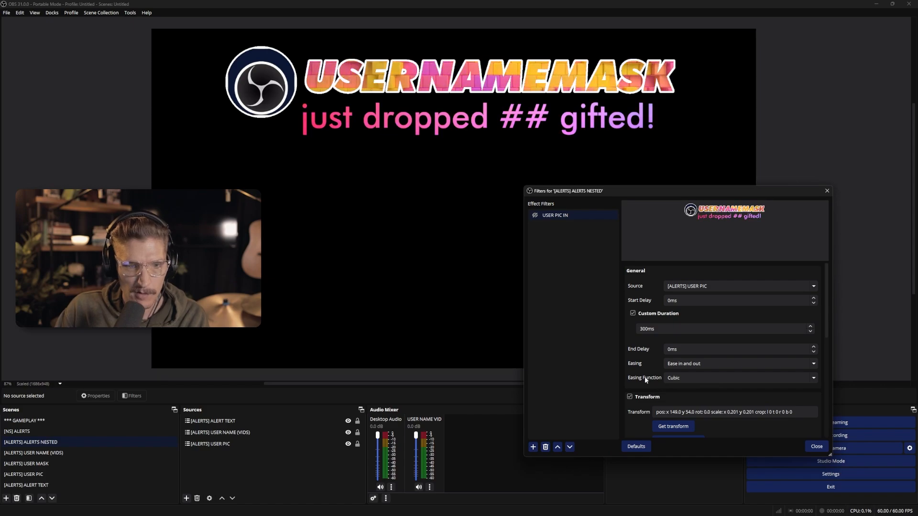
scroll(668, 341, down, 3)
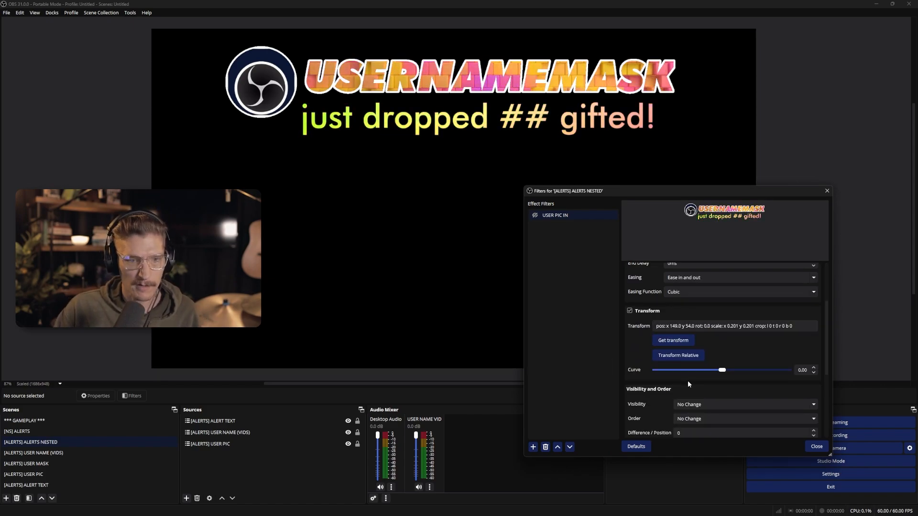
Add a Move Source filter named USER NAME IN to the same scene and set its source to [ALERTS] USER NAME (VIDS)
click(532, 447)
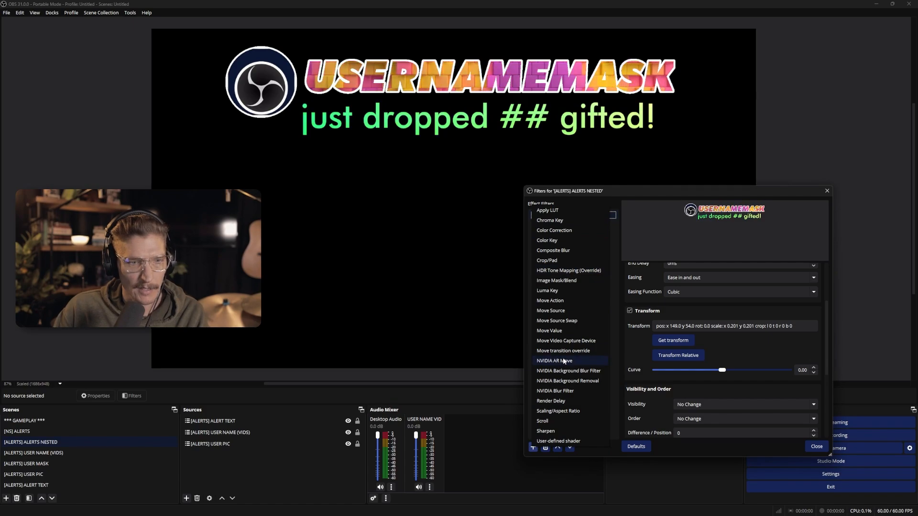
click(558, 312)
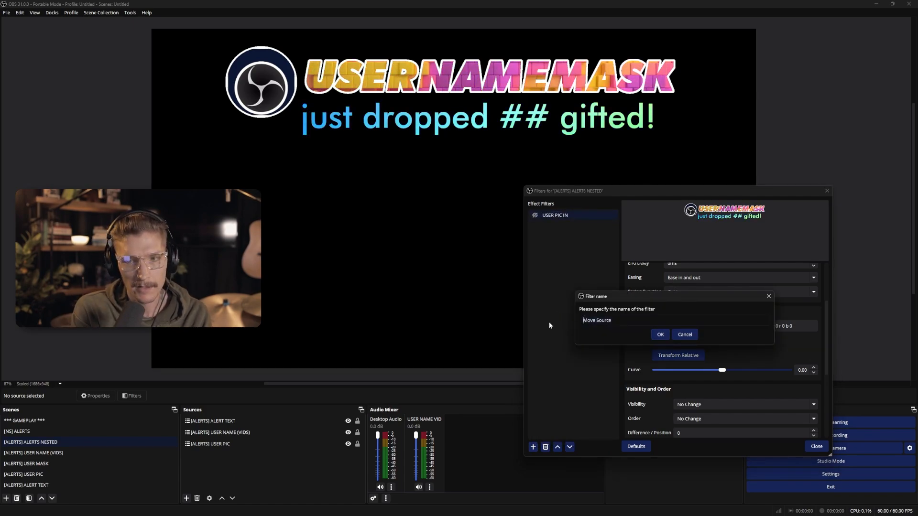
text(USER NAME I)
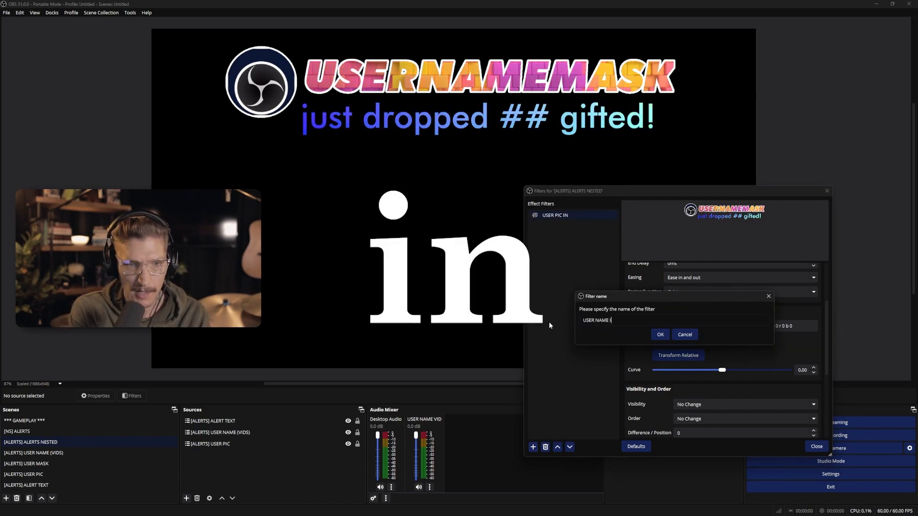
text(N)
key(Return)
click(721, 287)
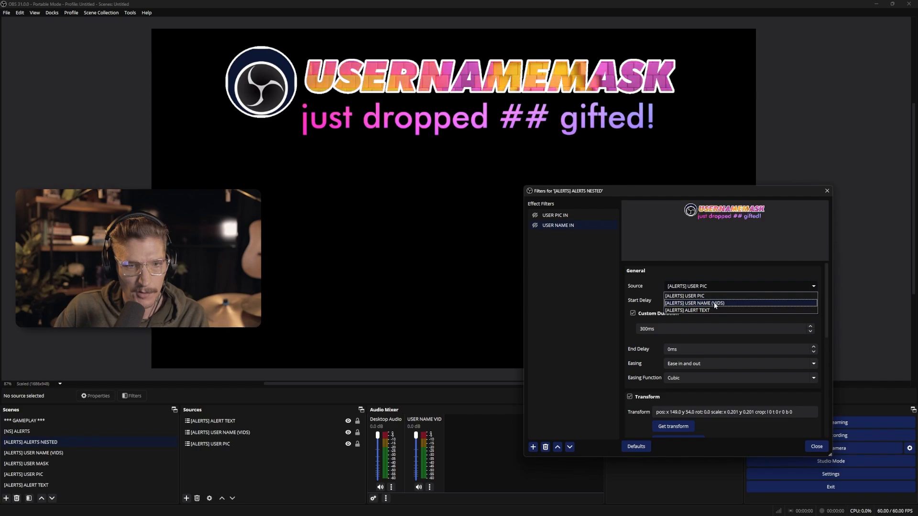
click(716, 304)
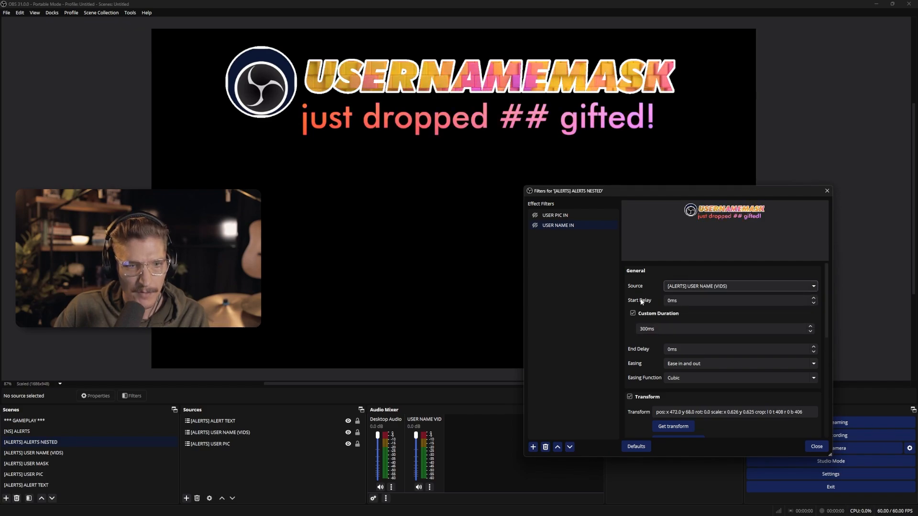
Add a Move Source filter named ALERT TEXT IN to the [ALERTS] ALERTS NESTED scene and set its source to [ALERTS] ALERT TEXT
scroll(649, 349, down, 5)
scroll(641, 274, up, 3)
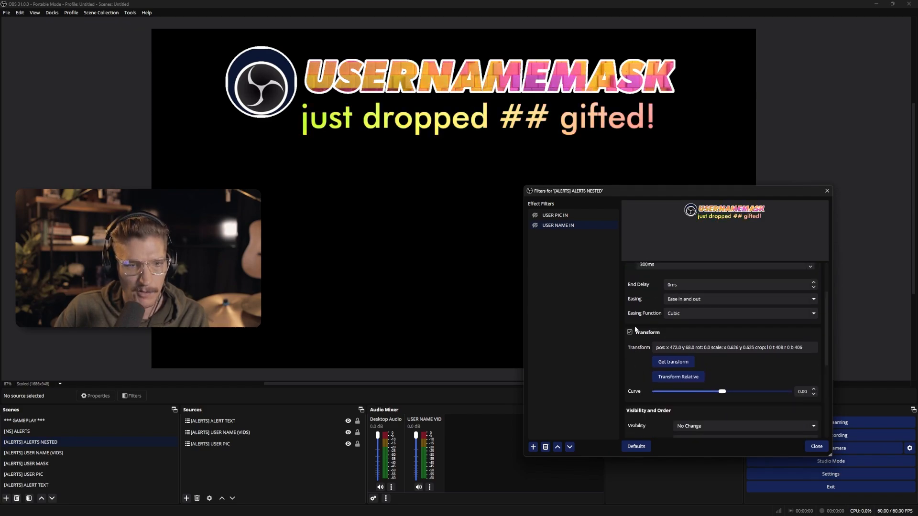
click(533, 448)
click(603, 305)
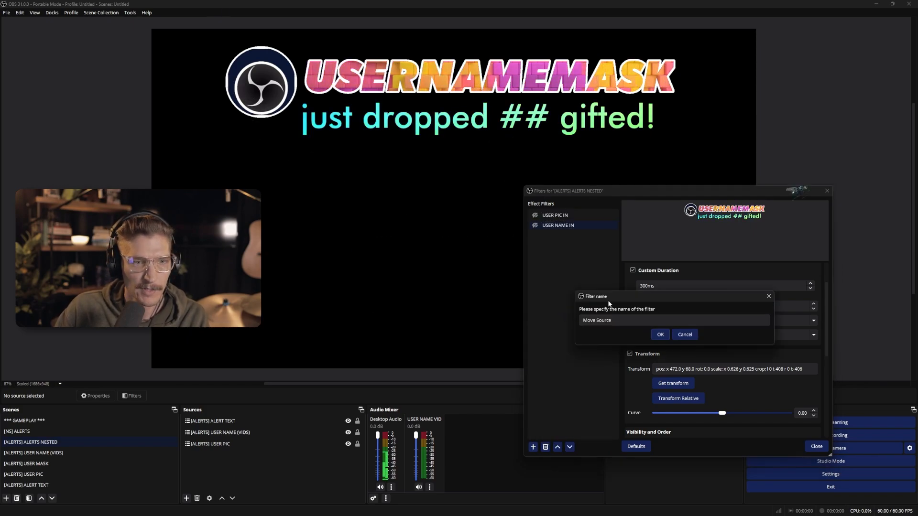
text(ALER)
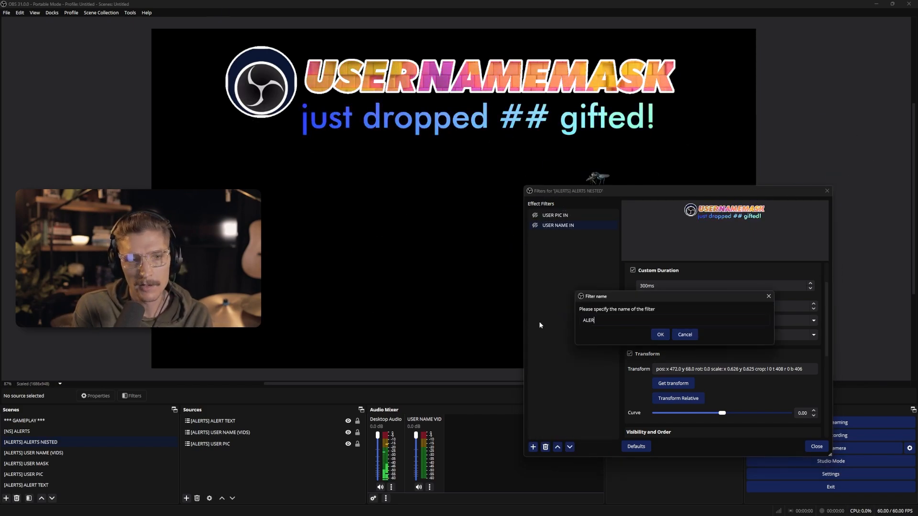
text(T TEXT IN)
key(Return)
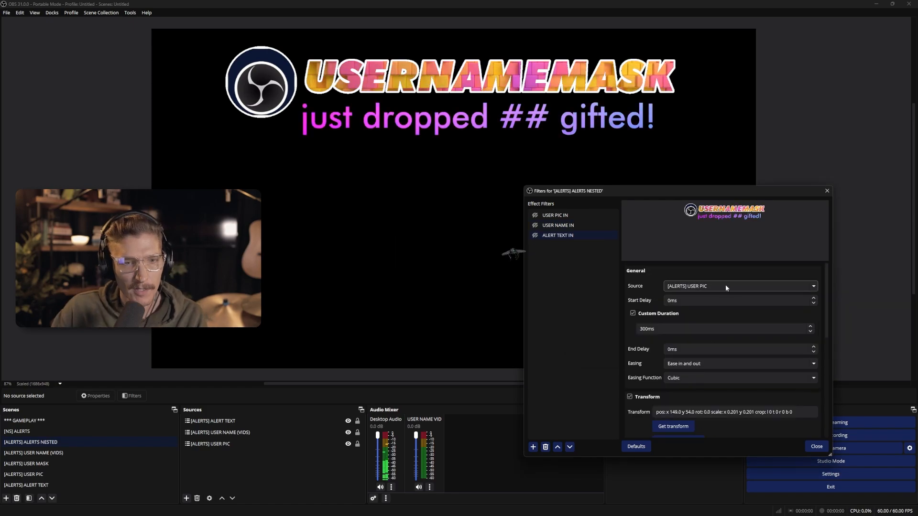
click(736, 286)
click(706, 310)
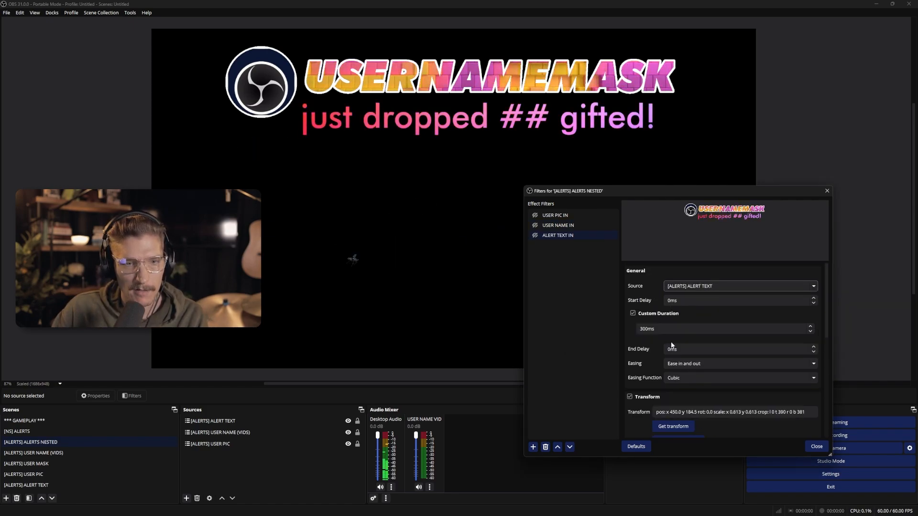
scroll(655, 335, down, 3)
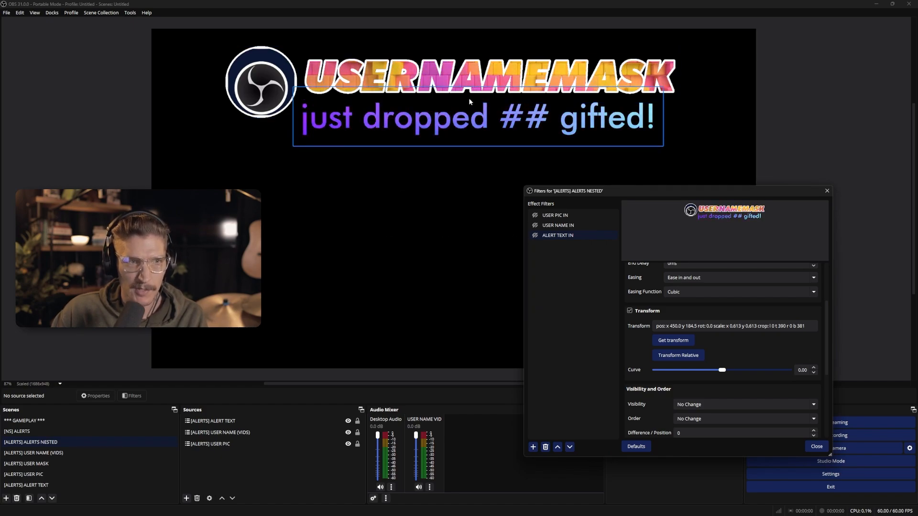
Set the simultaneous move of the USER PIC IN filter to USER NAME IN
click(555, 215)
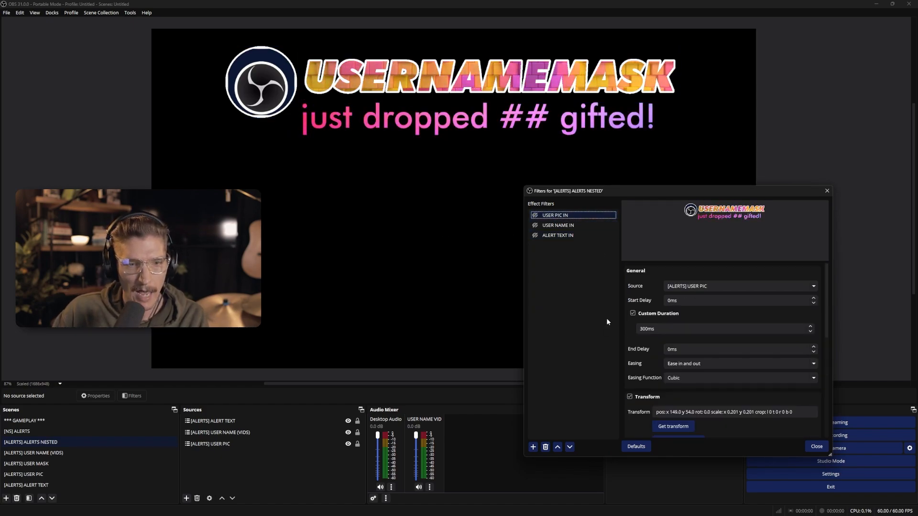
scroll(641, 359, down, 10)
scroll(646, 331, down, 2)
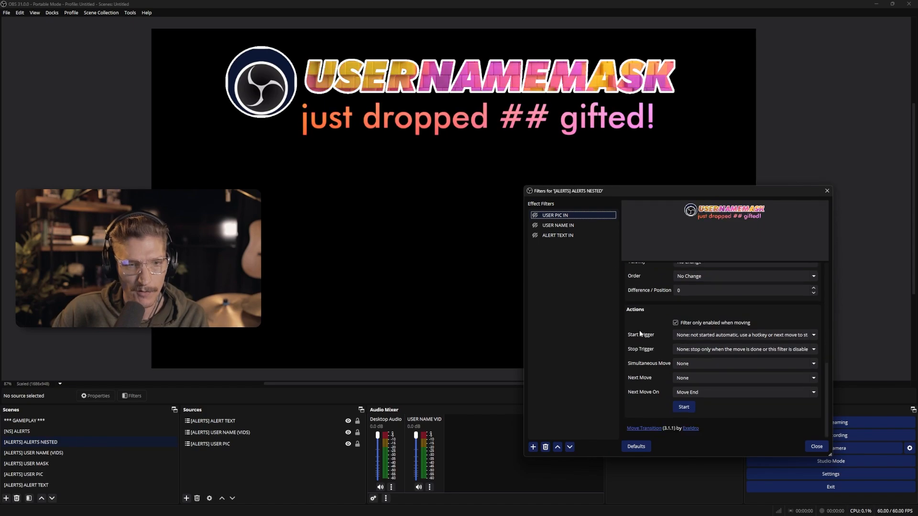
click(679, 364)
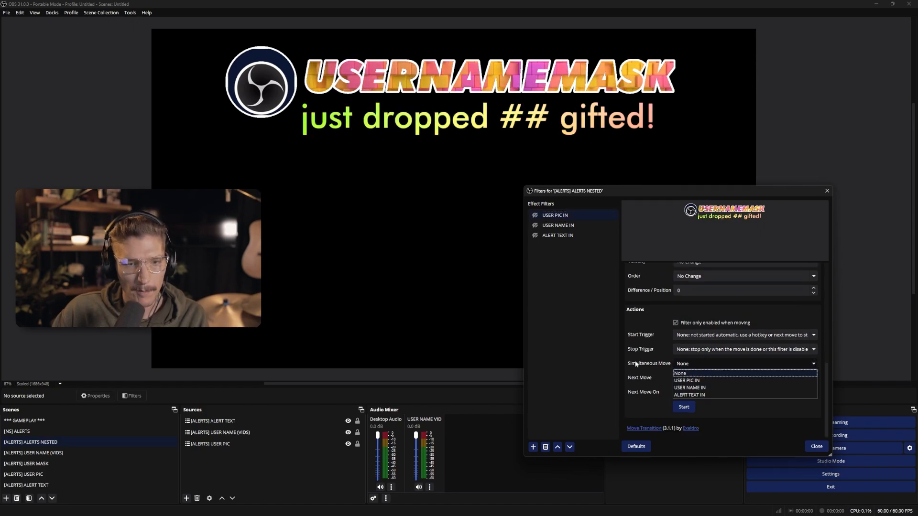
click(702, 388)
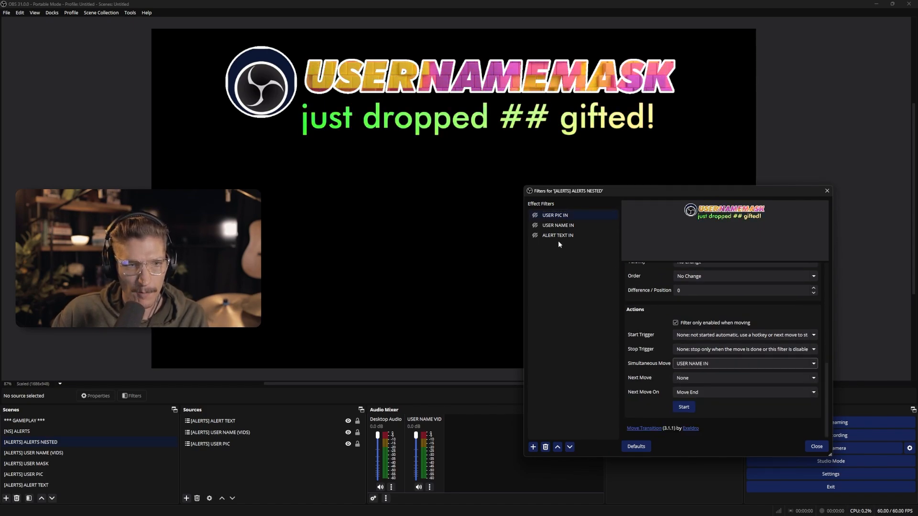
Set the simultaneous move of the USER NAME IN filter to ALERT TEXT IN
click(574, 225)
scroll(641, 381, down, 3)
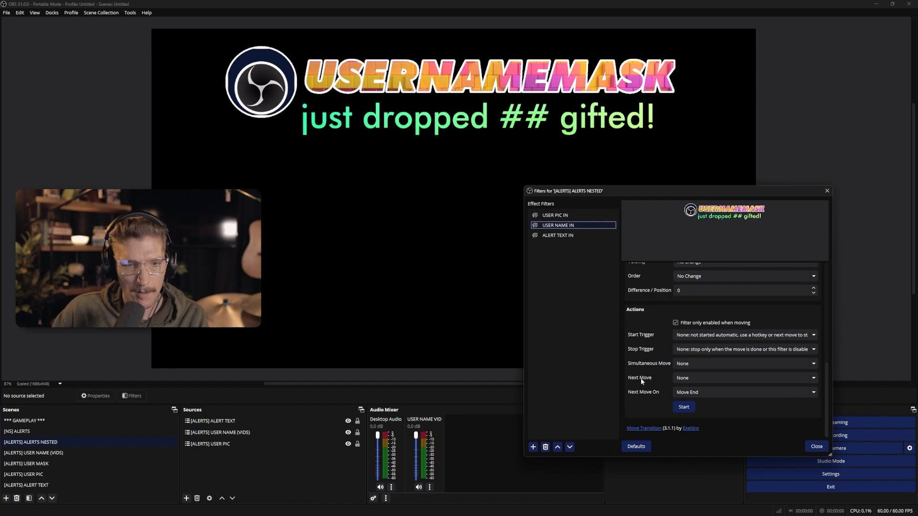
click(693, 364)
click(704, 395)
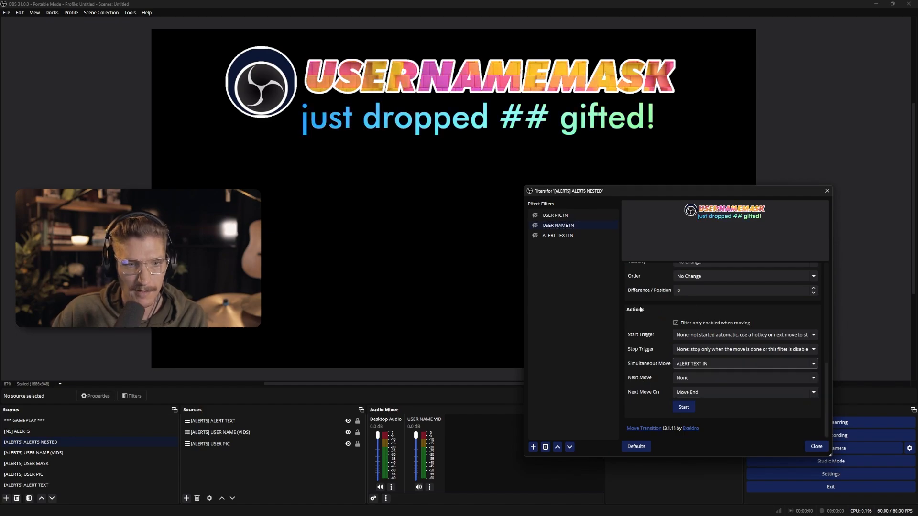
scroll(641, 309, up, 5)
Add a Move Source filter named USER PIC OUT with [ALERTS] USER PIC as its source and an end delay of 3000 ms
click(538, 216)
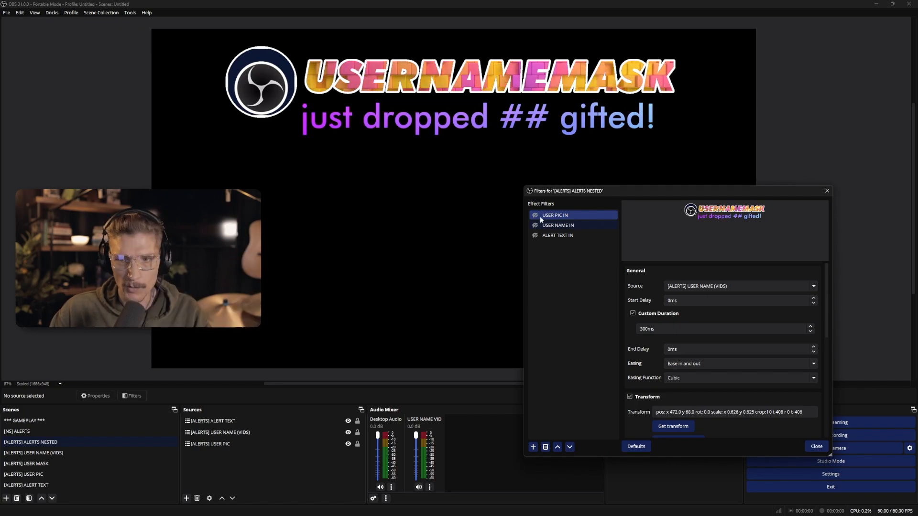
click(554, 226)
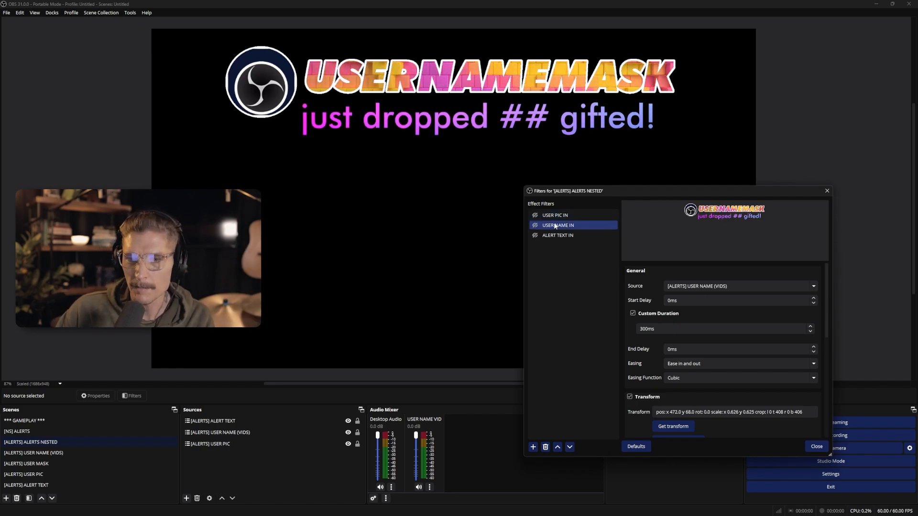
click(534, 447)
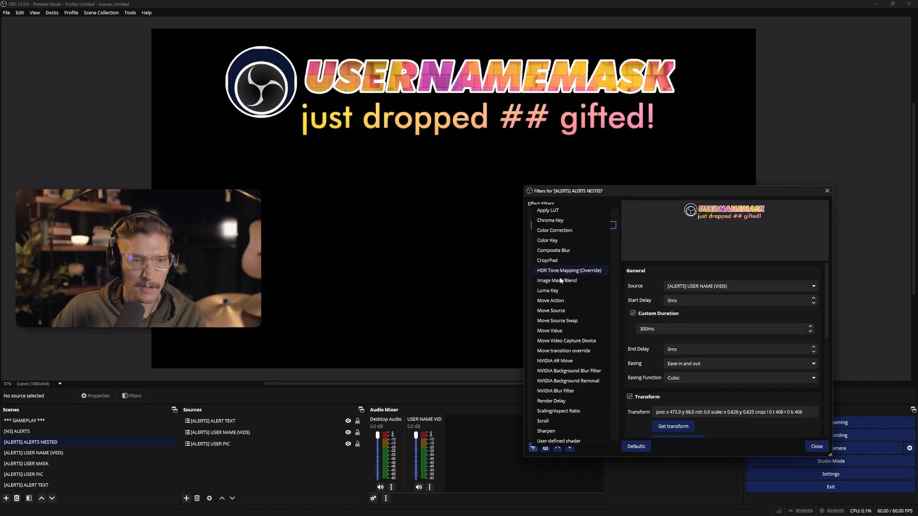
click(561, 313)
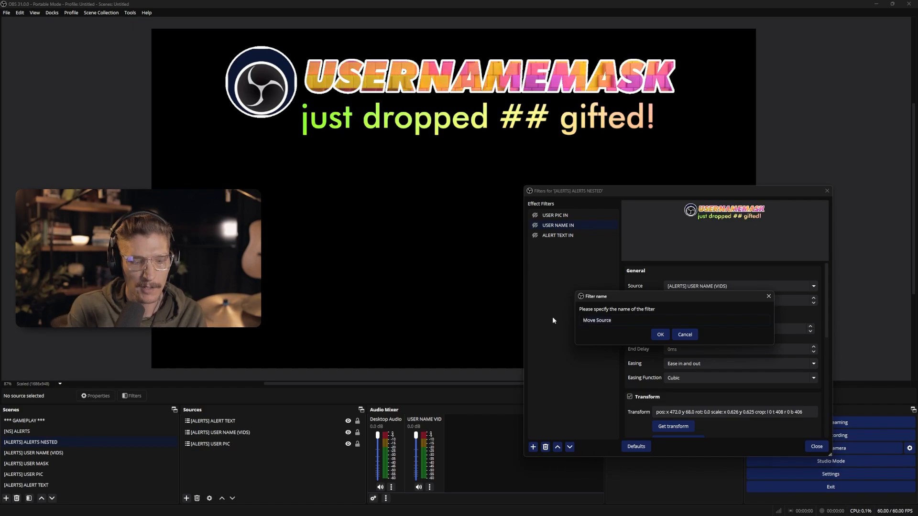
text(USER PIC OUT)
key(Return)
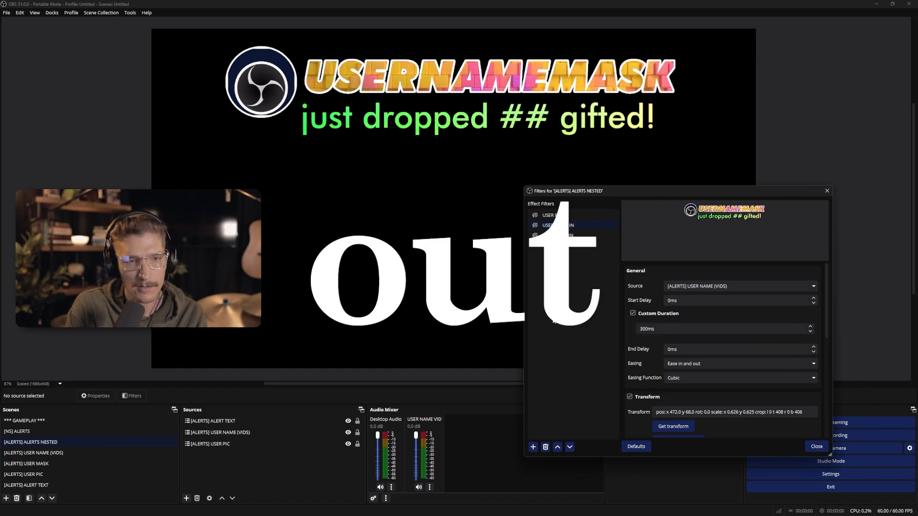
click(721, 287)
click(721, 287)
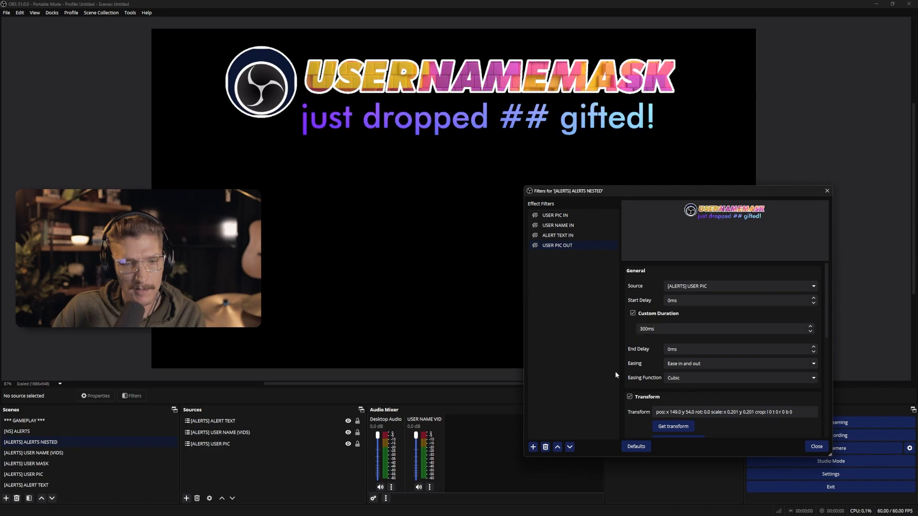
scroll(649, 355, down, 1)
Add a Move Source filter named USER NAME OUT and set its source to [ALERTS] USER NAME (VIDS)
click(533, 447)
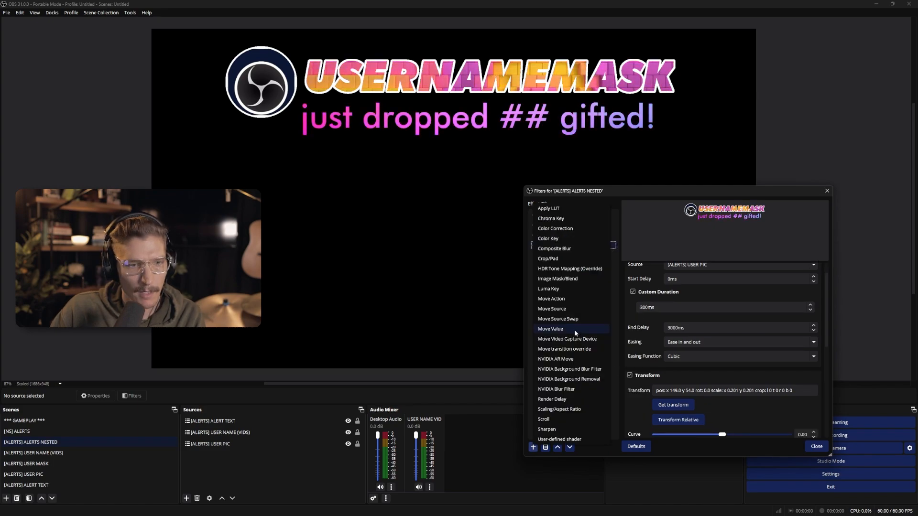
click(564, 309)
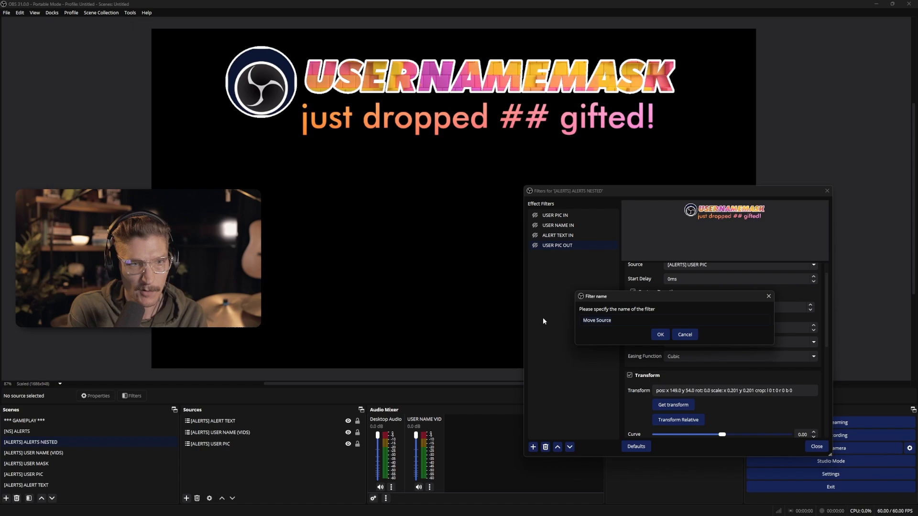
text(USER NAME OUT)
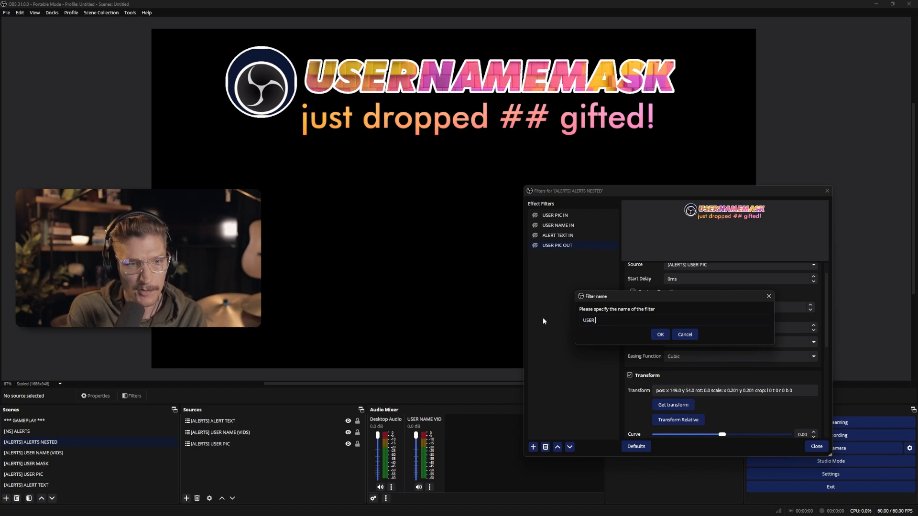
key(Return)
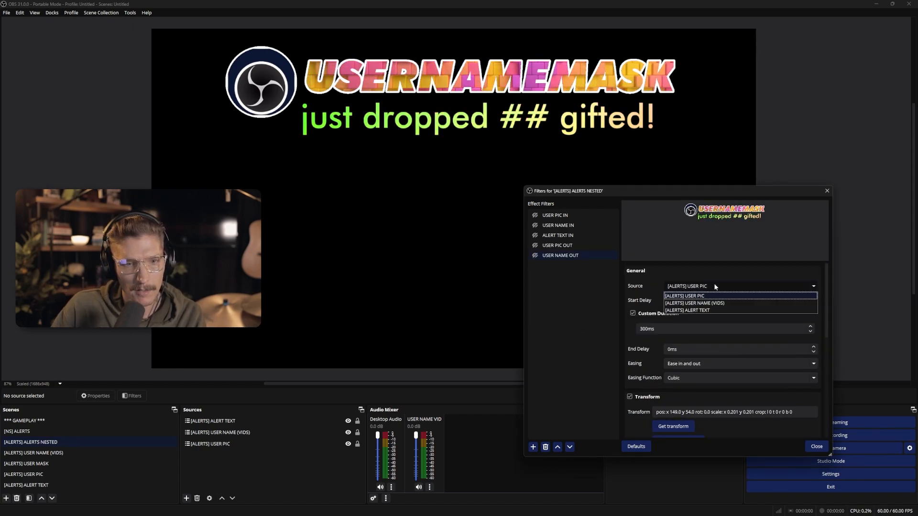
click(714, 286)
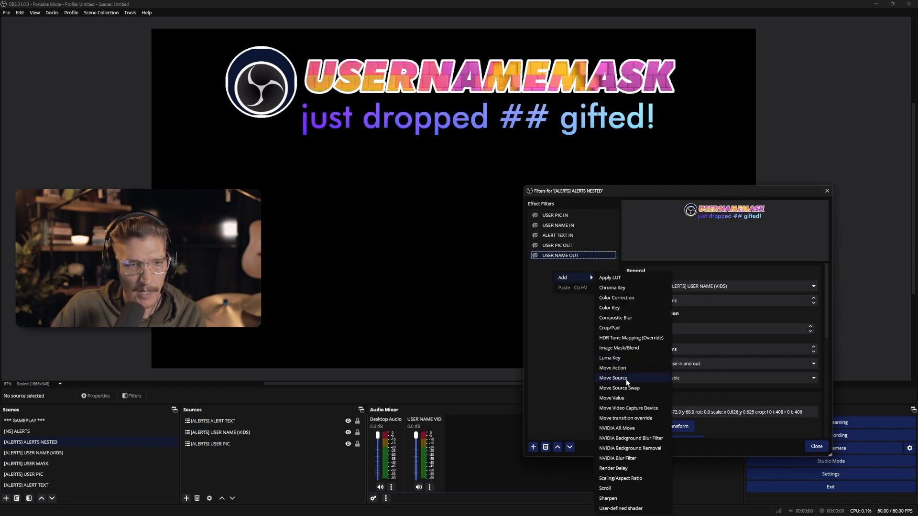
Add a Move Source filter named ALERT TEXT OUT and set its source to [ALERTS] ALERT TEXT
click(627, 379)
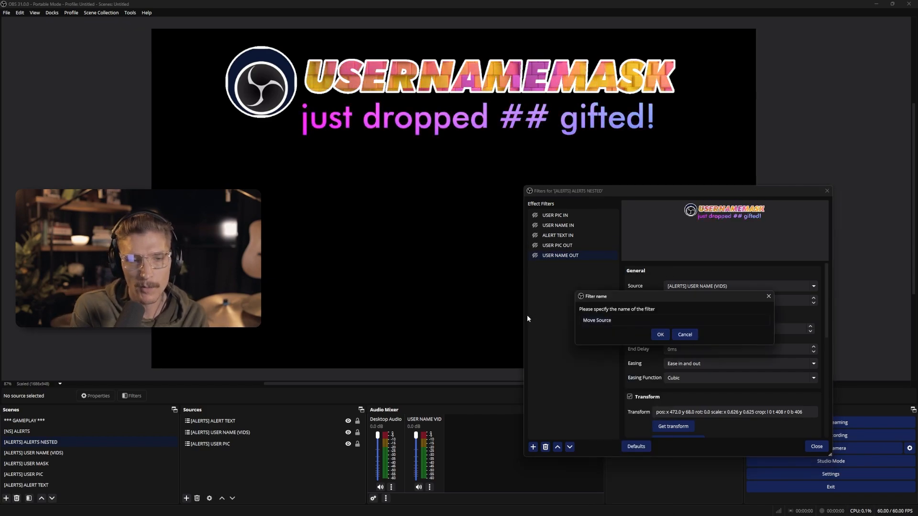
text(ALE)
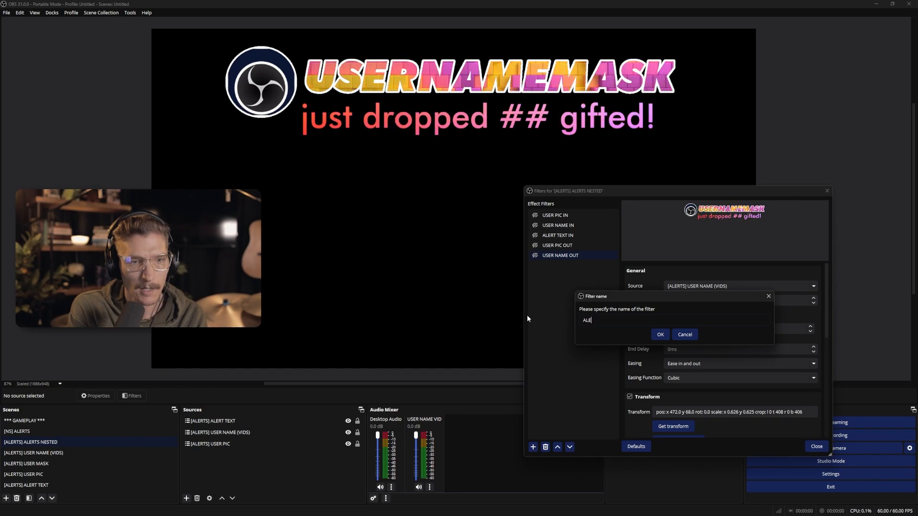
text(RT TEXT OUT)
key(Return)
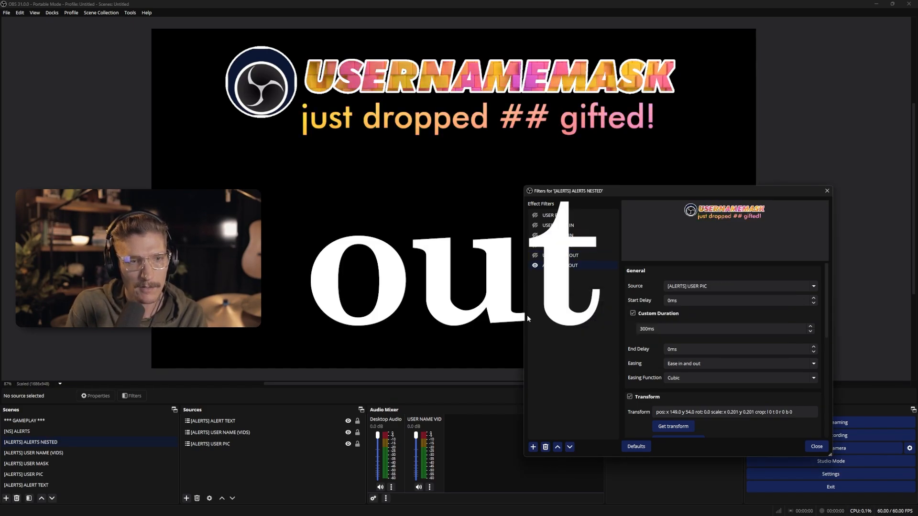
click(564, 246)
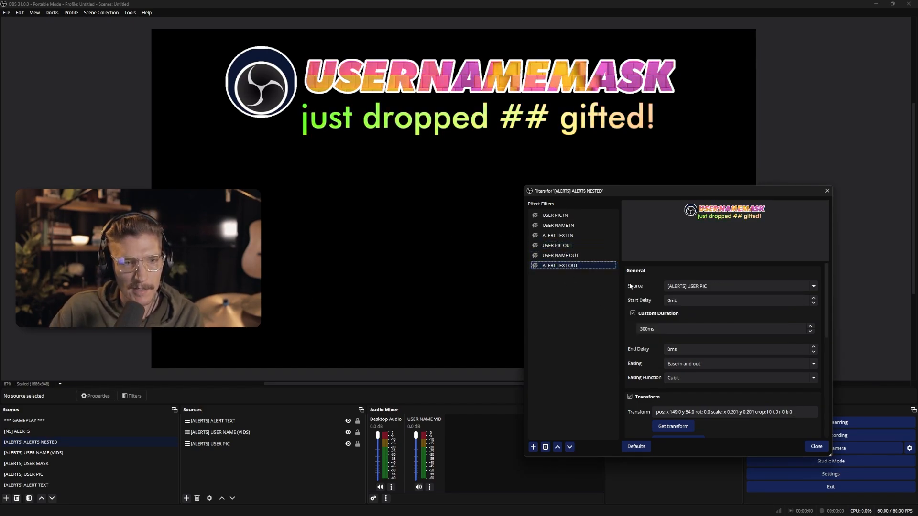
click(705, 285)
click(713, 310)
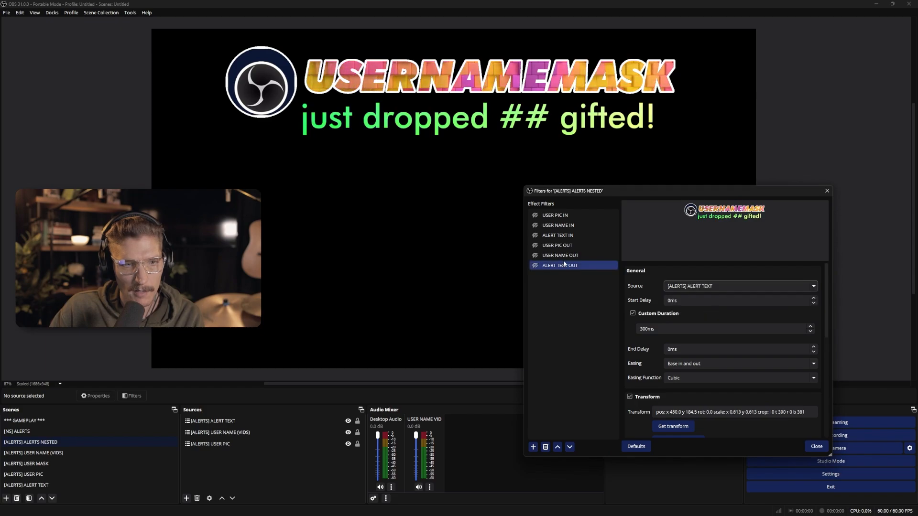
Open the Simultaneous Move choices of the USER PIC OUT filter
click(569, 254)
click(573, 246)
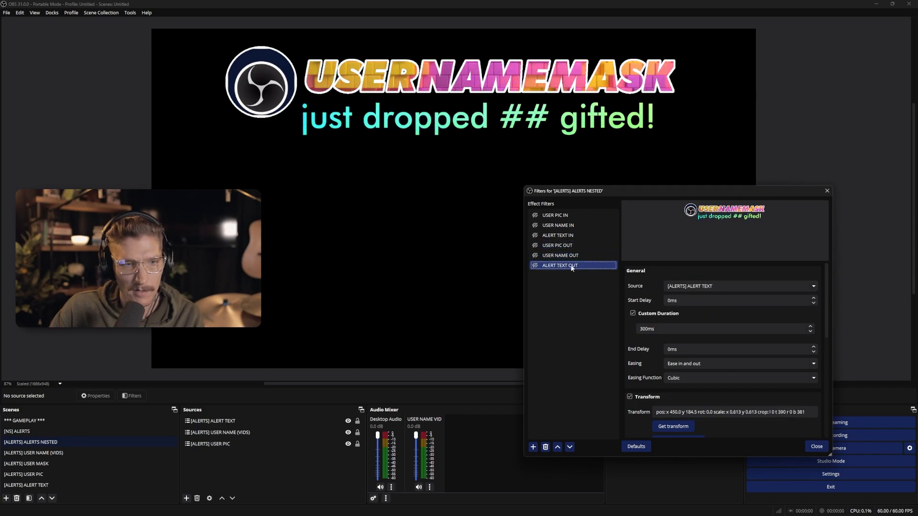
click(574, 246)
scroll(629, 357, down, 10)
click(693, 364)
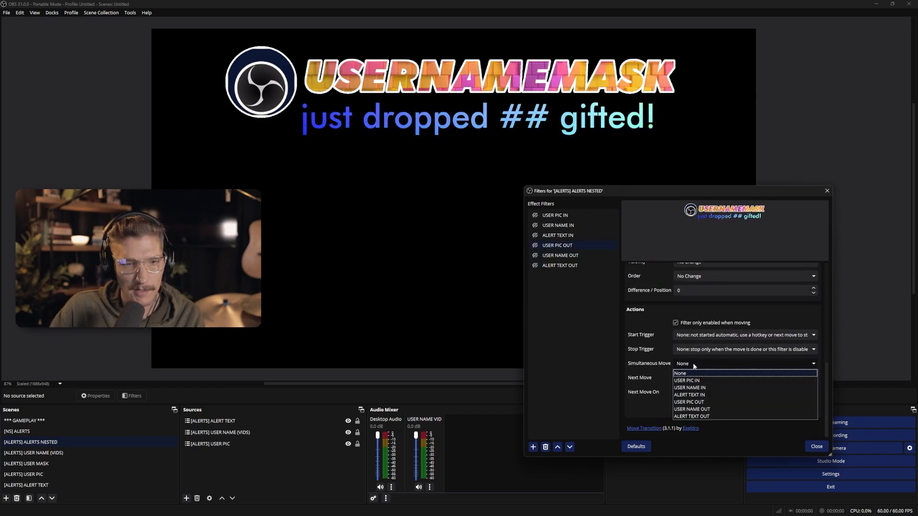
Set the simultaneous move of USER PIC OUT to USER NAME OUT and of USER NAME OUT to ALERT TEXT OUT
click(709, 410)
click(569, 255)
scroll(632, 383, down, 10)
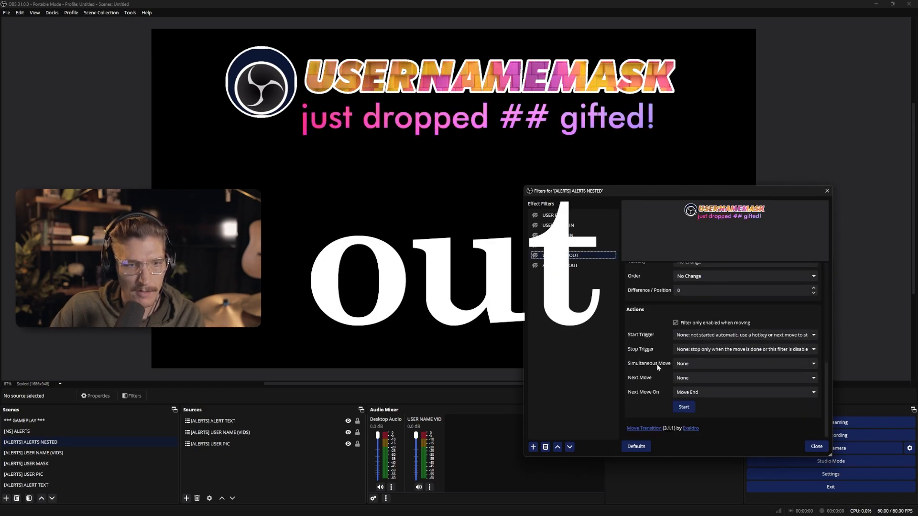
click(713, 365)
click(696, 416)
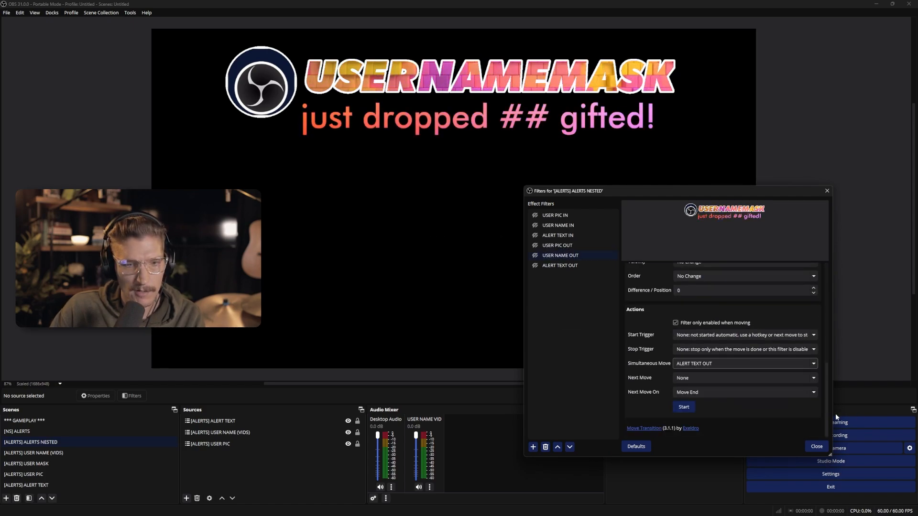
Set the end delay to 0 ms on USER PIC OUT and to 3000 ms on USER PIC IN
click(564, 246)
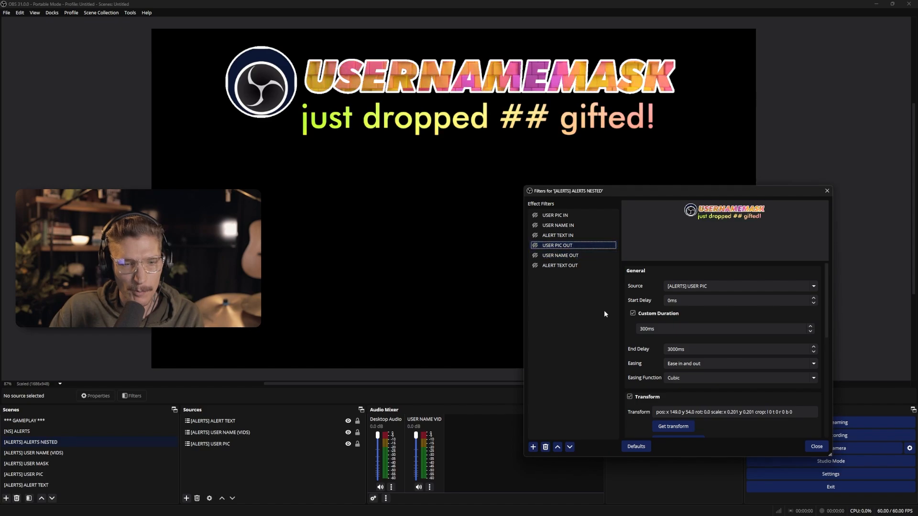
click(555, 216)
scroll(646, 343, down, 1)
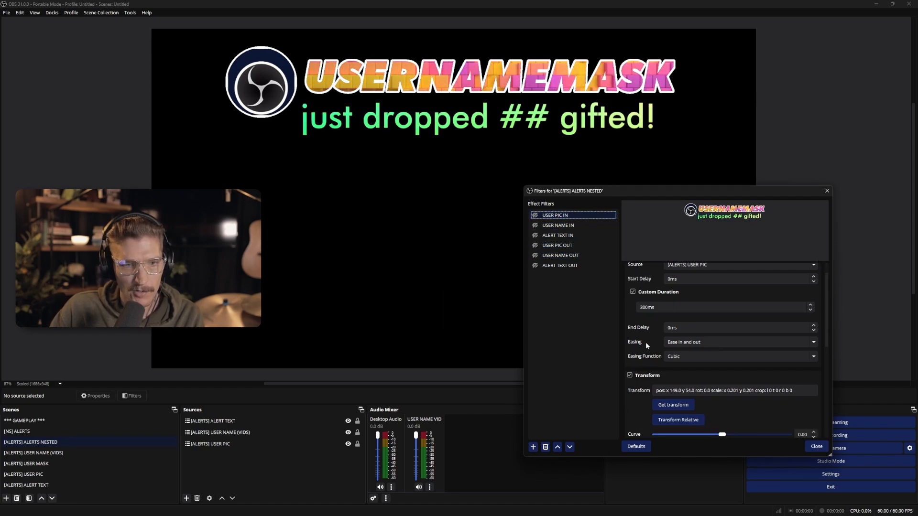
click(692, 327)
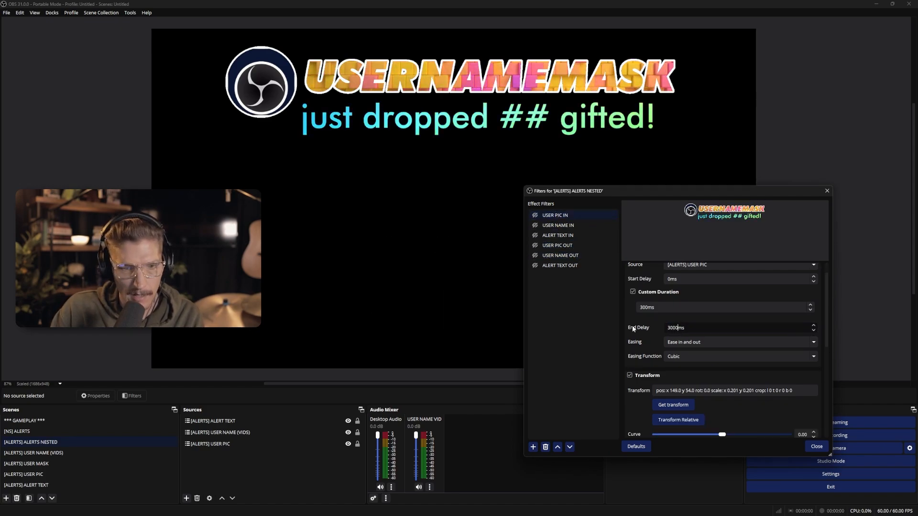
Set USER PIC OUT as the next move of the USER PIC IN filter
click(602, 218)
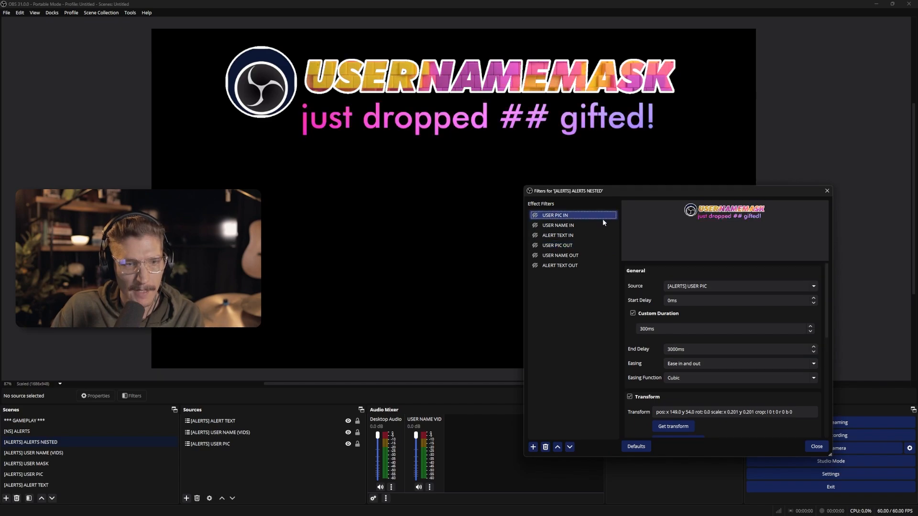
scroll(645, 358, down, 5)
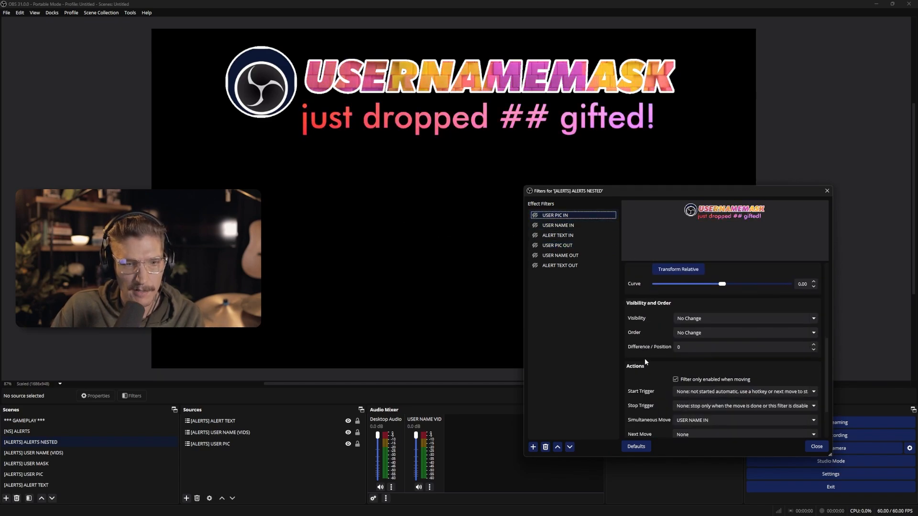
scroll(645, 362, down, 2)
click(695, 378)
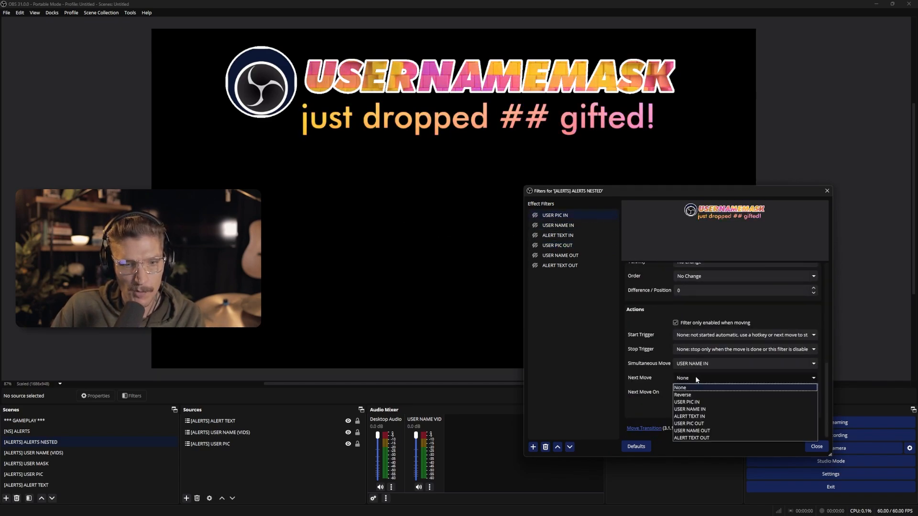
click(704, 424)
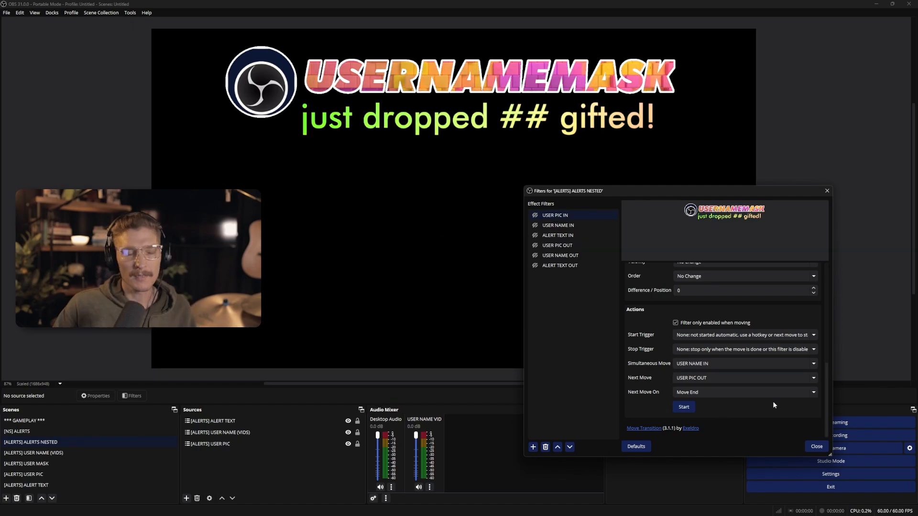
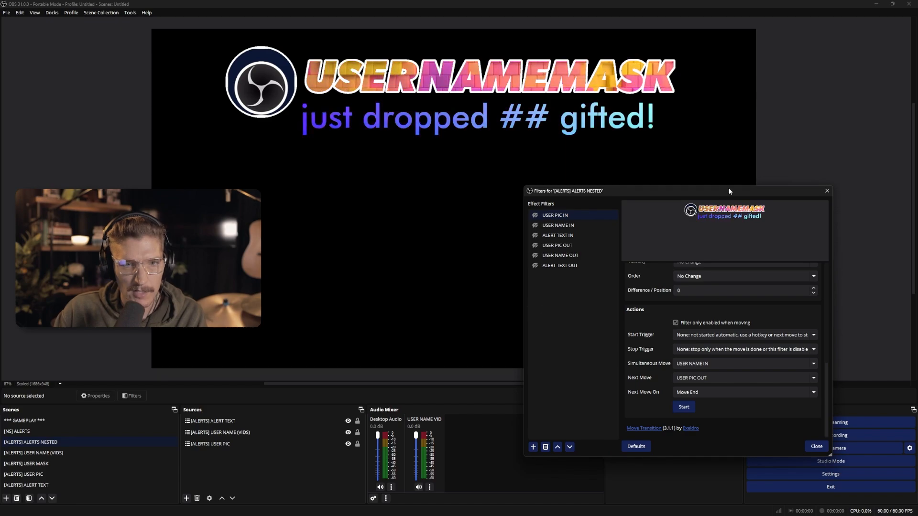
Nudge the user picture off the canvas's left edge and store its position, x -441, y 54, as USER PIC OUT's transform
drag(730, 191, 737, 192)
click(574, 246)
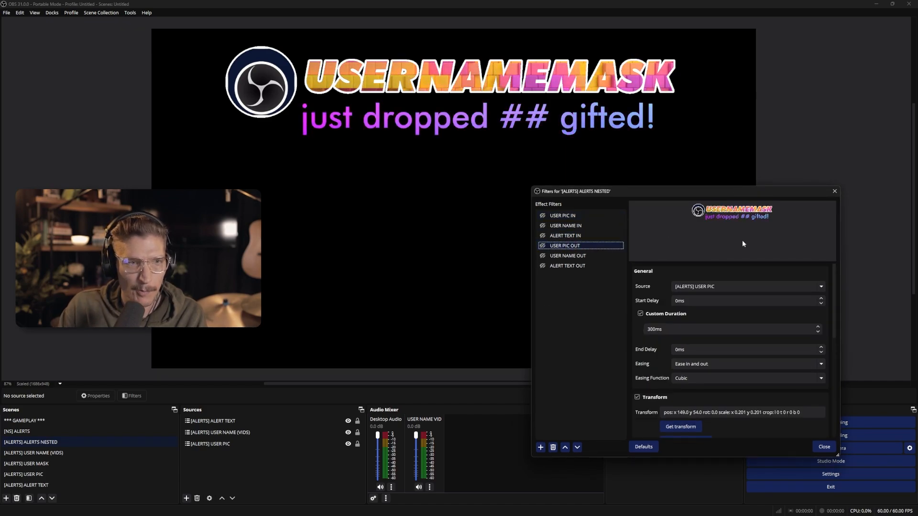
click(266, 99)
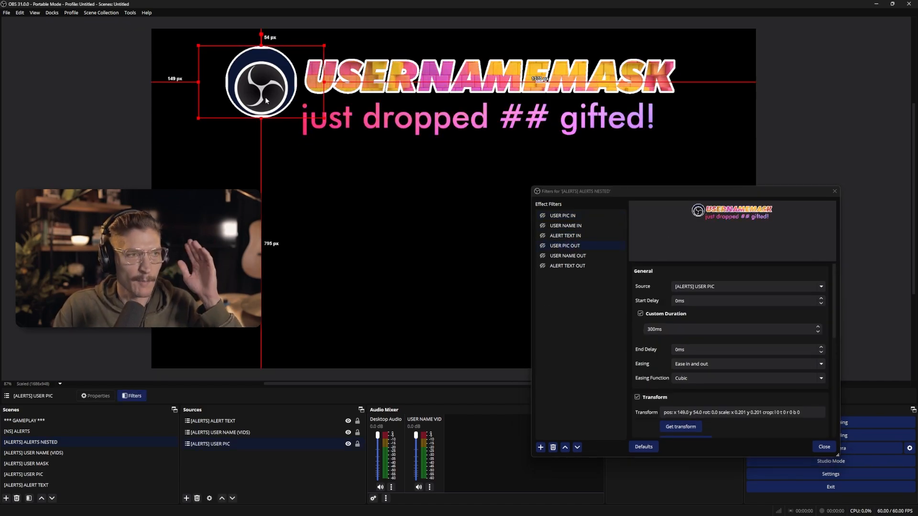
key(shift+Left)
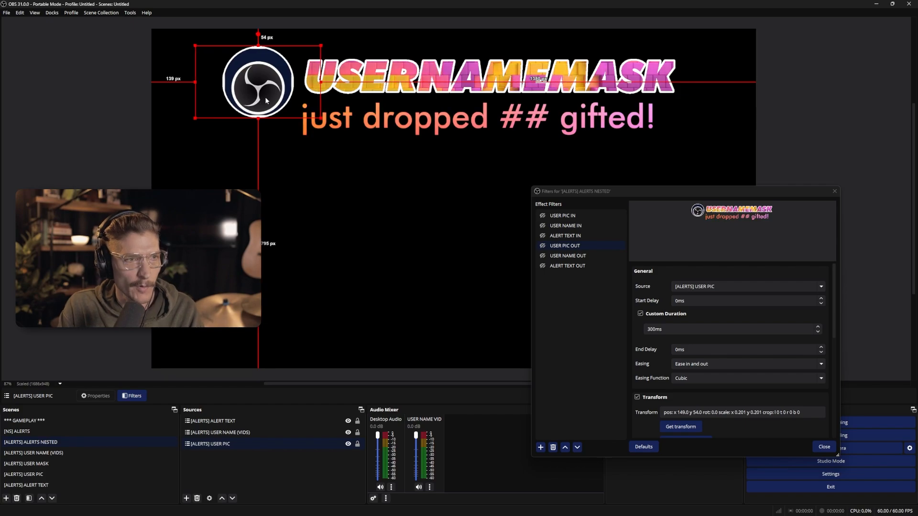
key(shift+Left)
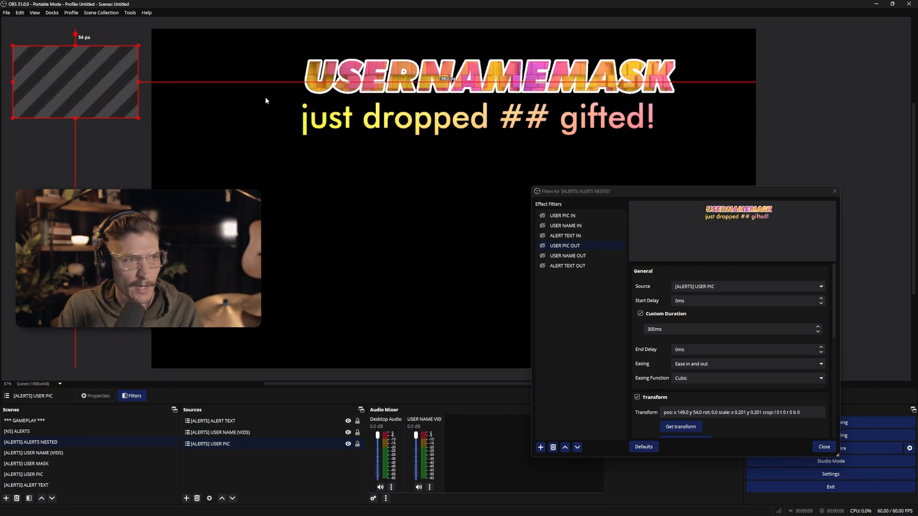
click(674, 427)
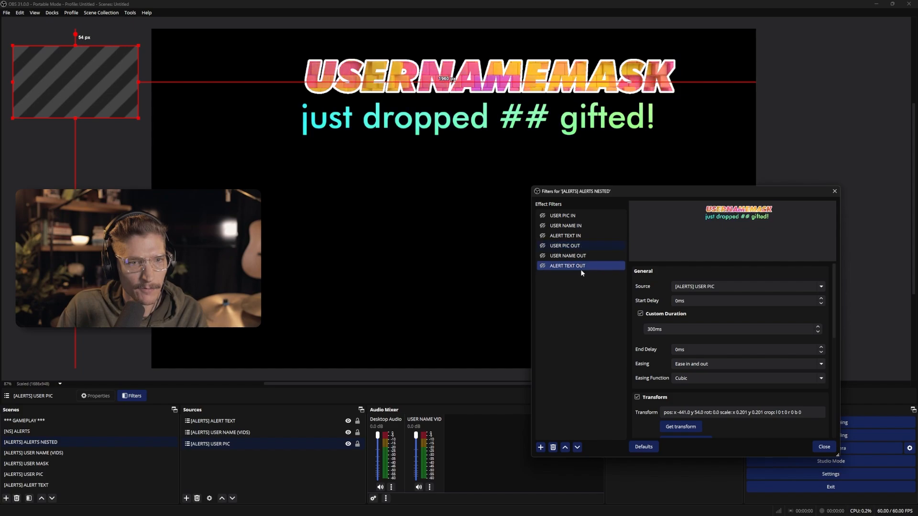
For the USER NAME OUT filter, nudge the user name source straight up until it sits above the canvas
click(572, 256)
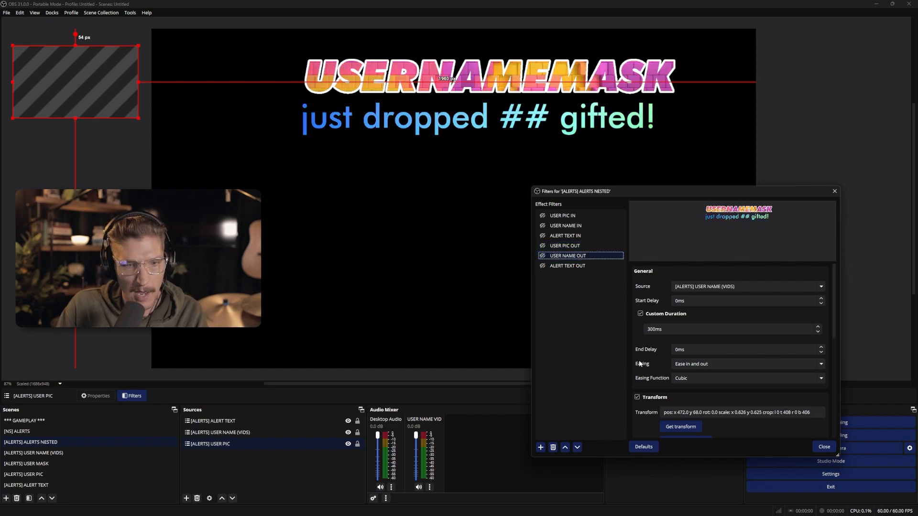
click(564, 79)
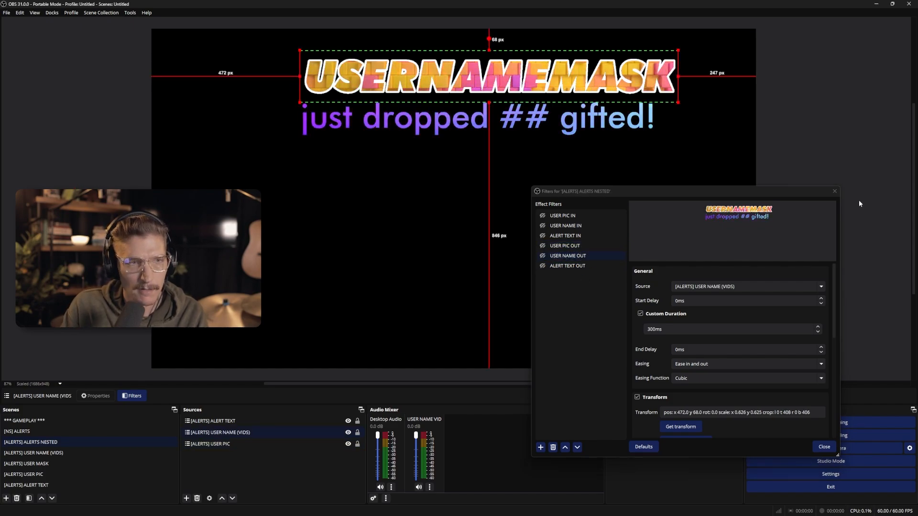
key(shift+Up)
key(shift+Up)
key(shift+Up)
key(shift+Up)
key(shift+Up)
key(shift+Up)
key(shift+Up)
key(shift+Up)
key(shift+Up)
key(shift+Up)
key(shift+Up)
key(shift+Up)
key(shift+Up)
key(shift+Up)
key(shift+Up)
key(shift+Up)
key(shift+Up)
key(shift+Up)
key(shift+Up)
key(shift+Up)
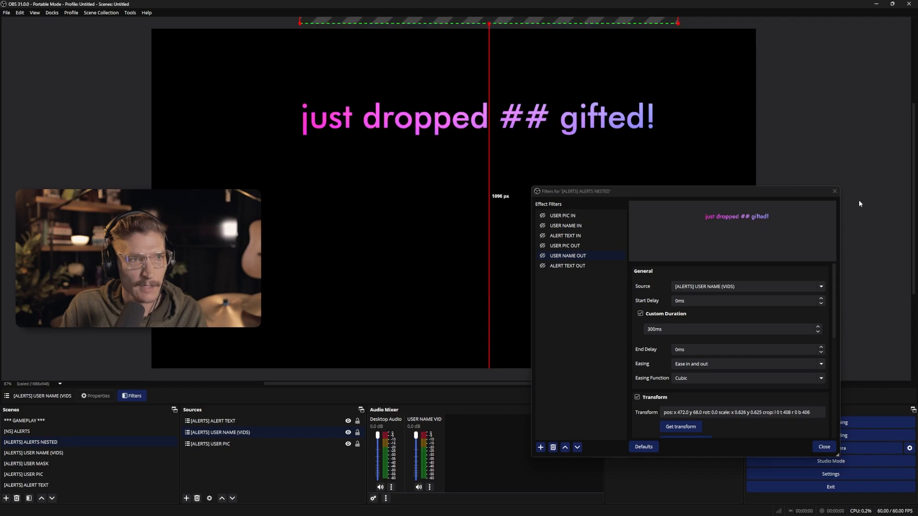
Nudge the user name source back down onto the canvas to y 46
key(Down)
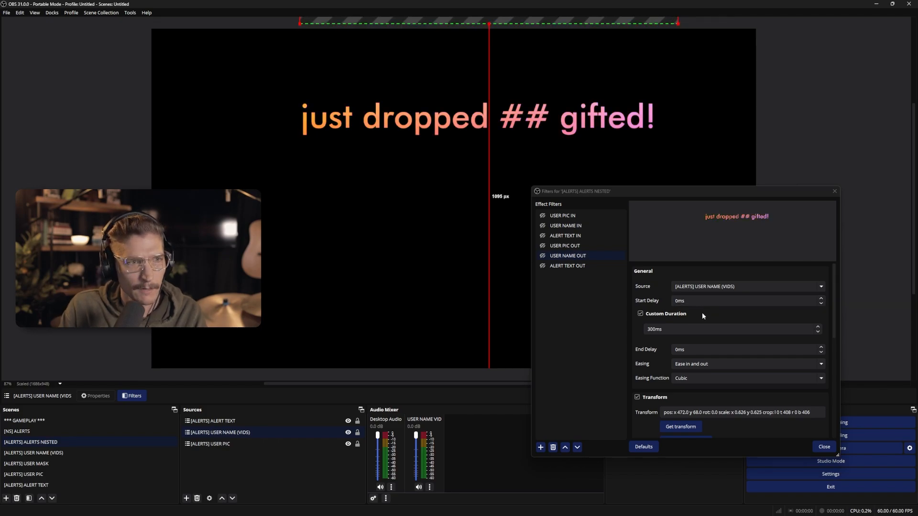
key(Down)
key(Down)
key(Down)
key(Down)
key(Down)
key(Down)
key(Down)
key(Down)
key(Down)
key(Down)
key(Down)
key(Down)
key(Down)
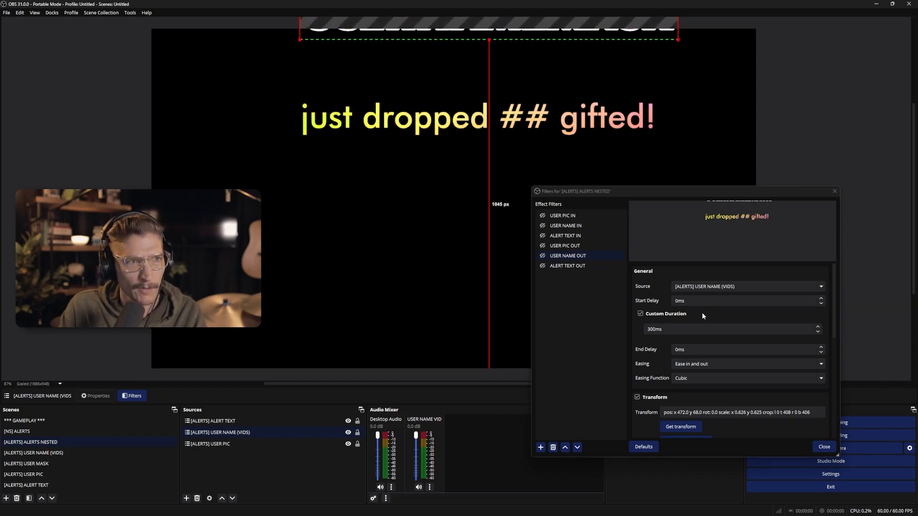
key(shift+Down)
key(shift+Down)
key(shift+Down)
key(shift+Down)
key(shift+Down)
key(shift+Down)
key(shift+Down)
key(shift+Down)
key(shift+Down)
key(shift+Down)
key(shift+Down)
key(shift+Down)
key(shift+Down)
key(shift+Down)
key(shift+Down)
key(shift+Down)
key(shift+Down)
key(shift+Down)
Nudge the user name off the canvas's right edge and store x 1962, y 46 as USER NAME OUT's transform
key(shift+Right)
key(shift+Right)
key(shift+Right)
key(shift+Right)
key(shift+Right)
key(shift+Right)
key(shift+Right)
key(shift+Right)
key(shift+Right)
key(shift+Right)
key(shift+Right)
key(shift+Right)
key(shift+Right)
key(shift+Right)
key(shift+Right)
key(shift+Right)
key(shift+Right)
key(shift+Right)
key(shift+Right)
key(shift+Right)
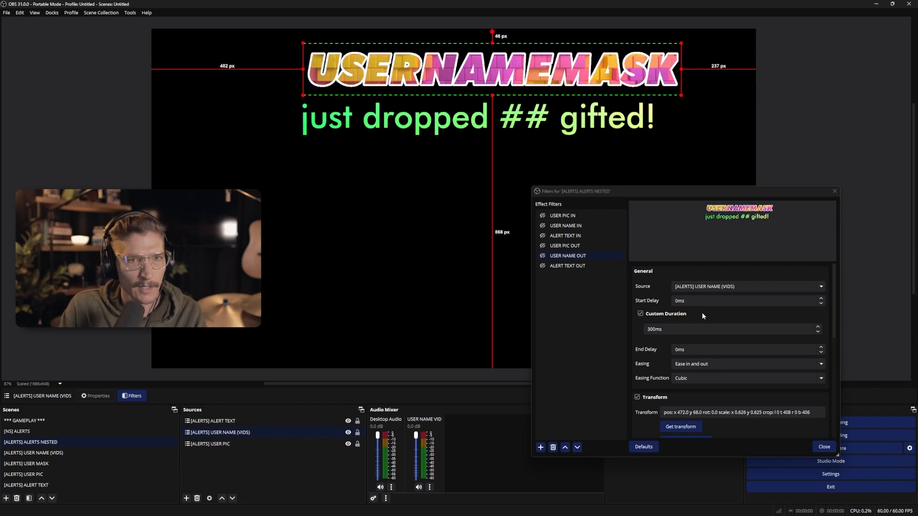
key(shift+Right)
key(shift+Right)
key(shift+Right)
key(shift+Right)
key(shift+Right)
key(shift+Right)
key(shift+Right)
key(shift+Right)
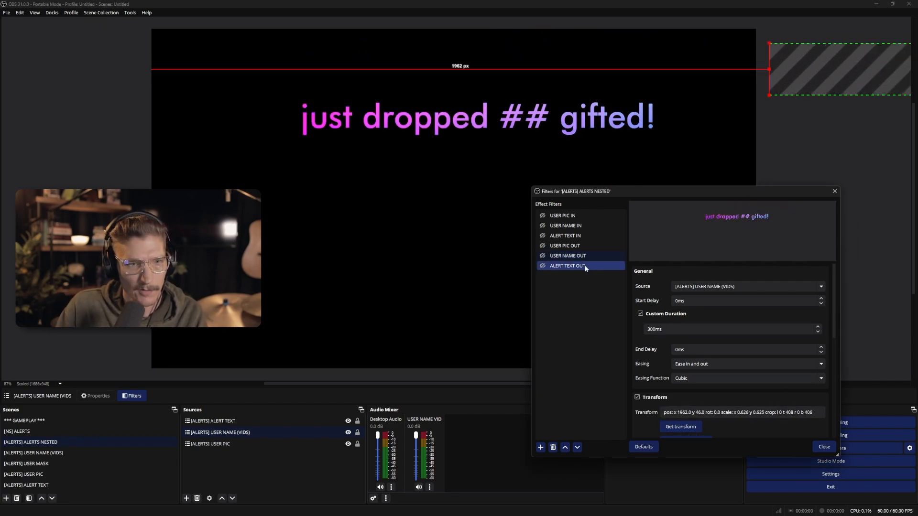
After running USER PIC IN, move the user picture above the canvas and store x 149, y -256 as USER PIC OUT's transform
click(542, 215)
click(265, 101)
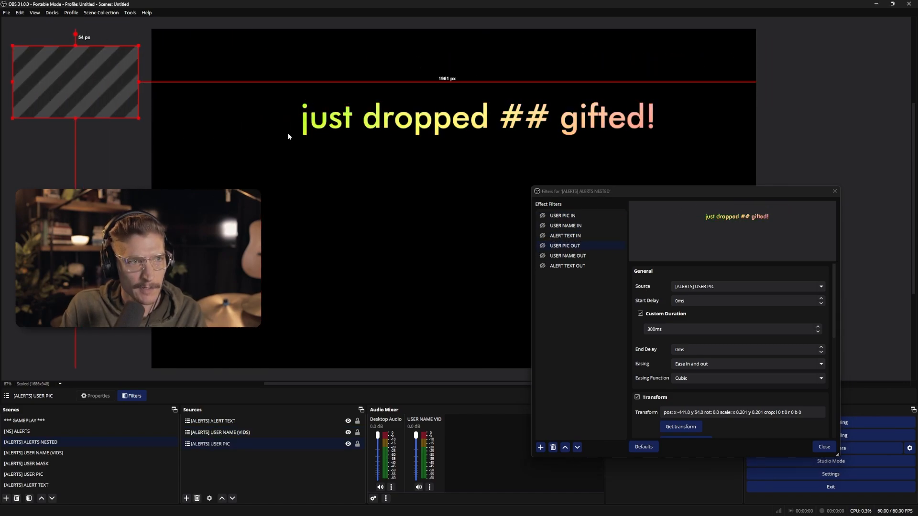
click(543, 216)
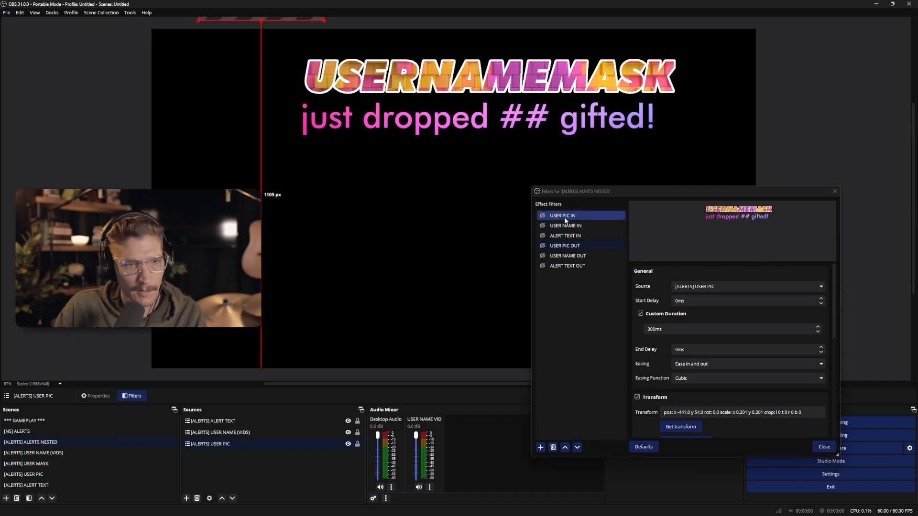
scroll(651, 379, down, 2)
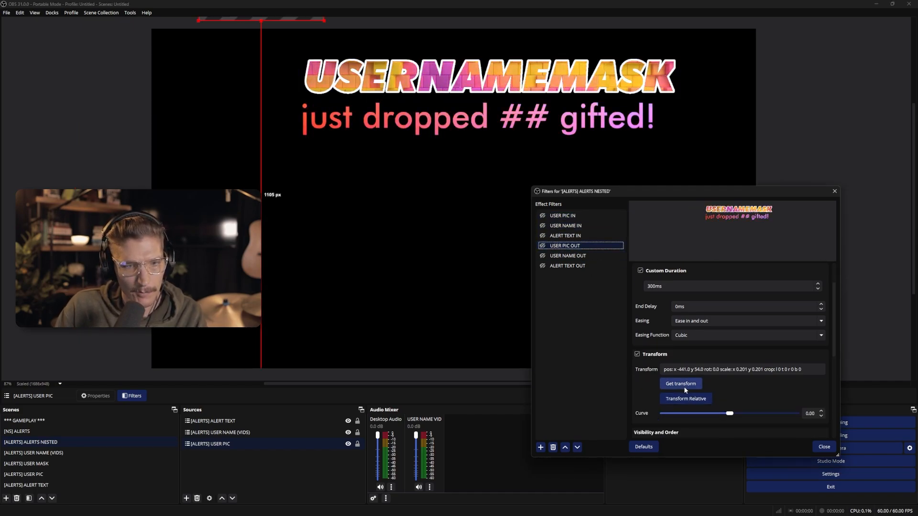
click(684, 387)
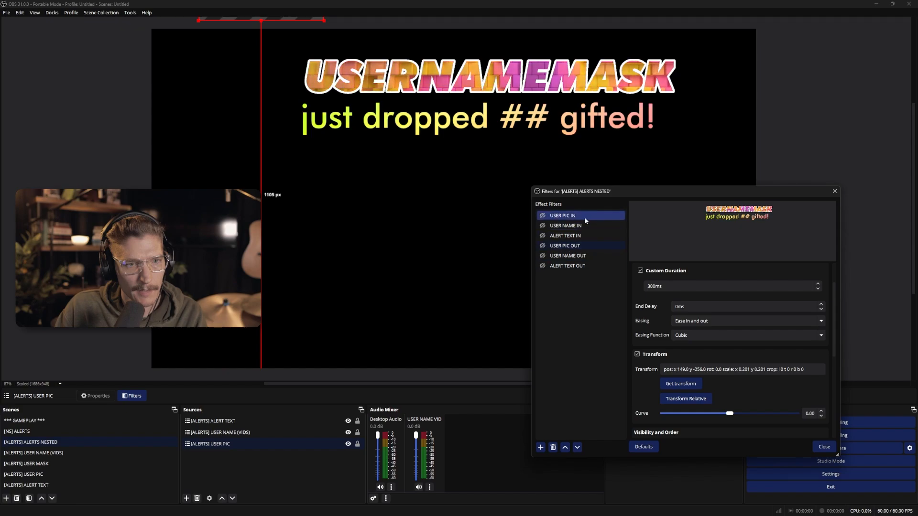
Run the USER NAME OUT filter to preview its exit move
click(572, 257)
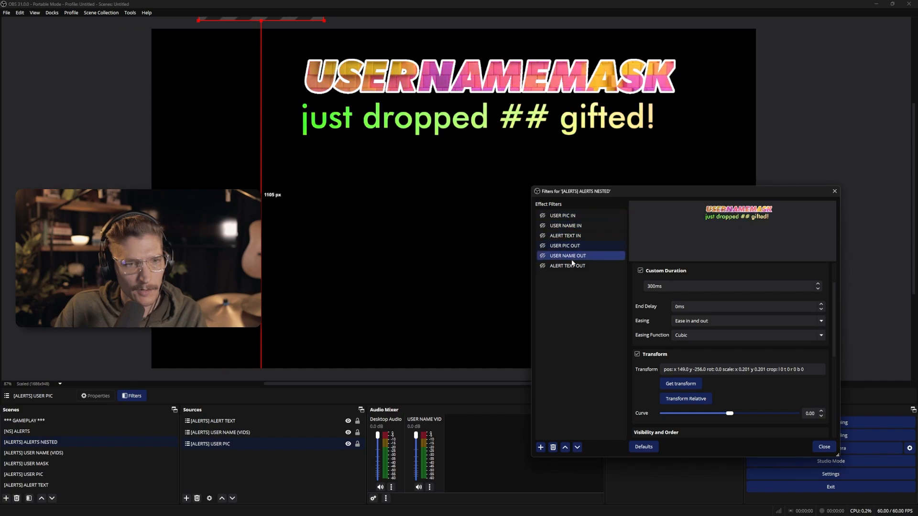
click(544, 256)
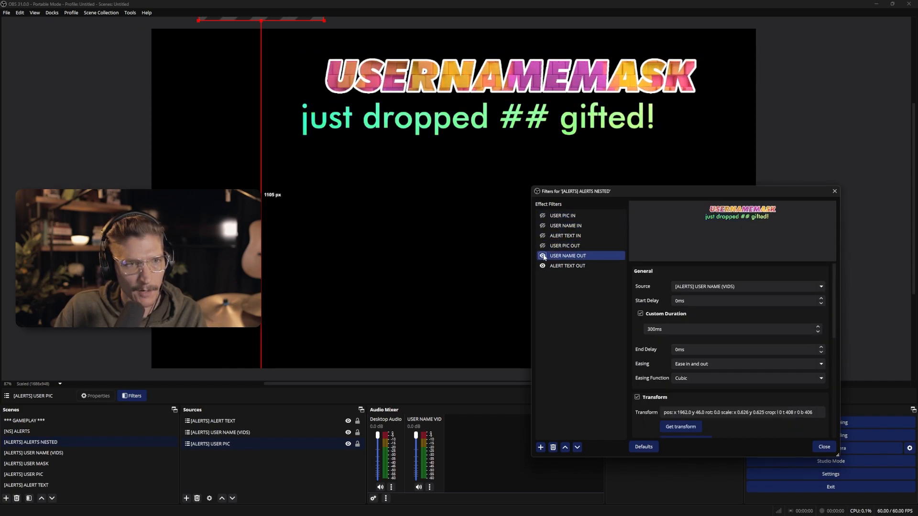
click(574, 247)
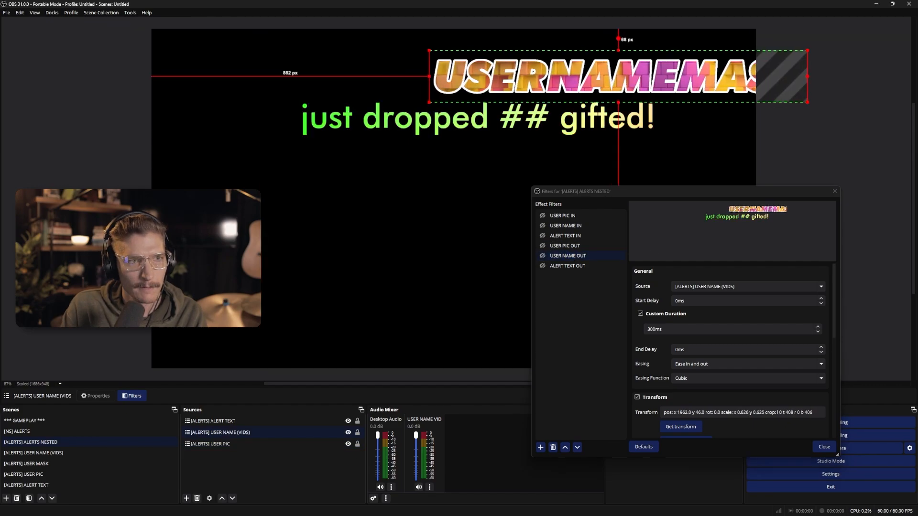
Nudge the user name horizontally off the canvas's right edge and store x 1952, y 68 as USER NAME OUT's transform
key(shift+Right)
key(shift+Right)
key(shift+Right)
key(shift+Right)
key(shift+Right)
key(shift+Right)
key(shift+Right)
key(shift+Right)
key(shift+Right)
key(shift+Right)
key(shift+Right)
key(shift+Right)
key(shift+Right)
key(shift+Right)
key(shift+Right)
key(shift+Right)
key(shift+Right)
key(shift+Right)
key(shift+Right)
key(shift+Right)
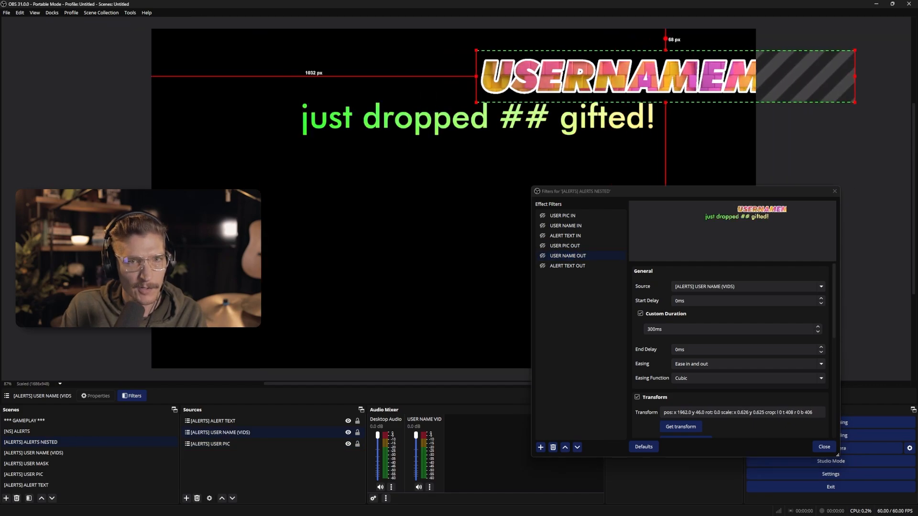
key(shift+Right)
key(shift+Right)
key(shift+Right)
key(shift+Right)
key(shift+Right)
key(shift+Right)
key(shift+Right)
key(shift+Right)
key(shift+Right)
key(shift+Right)
key(shift+Right)
key(shift+Right)
key(shift+Right)
key(shift+Right)
key(shift+Right)
key(shift+Right)
key(shift+Right)
key(shift+Right)
key(shift+Right)
key(shift+Right)
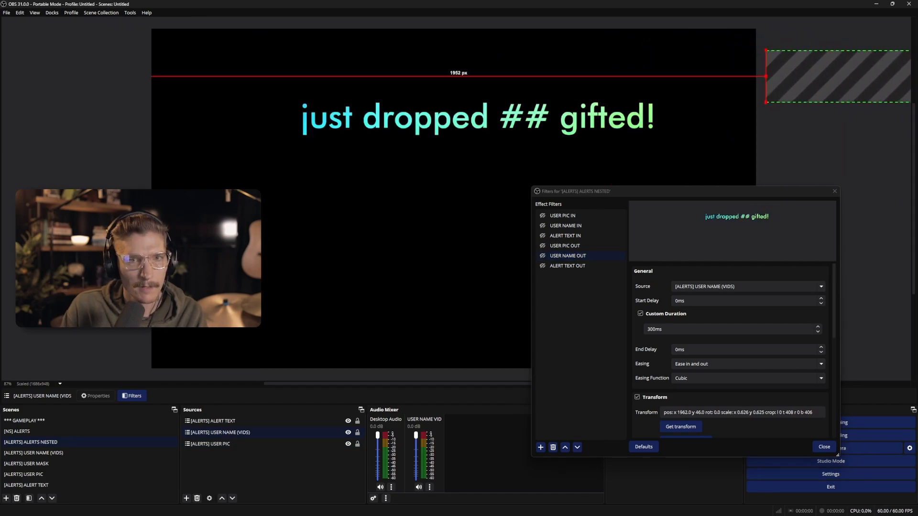
click(681, 427)
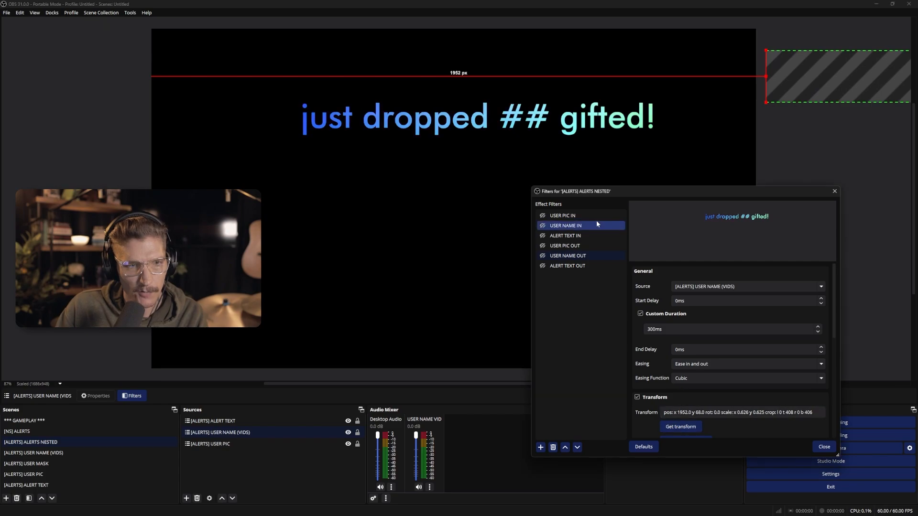
Store the alert text's off-canvas position, x -1200, y 184.5, as ALERT TEXT OUT's transform and run USER PIC IN to test the sequence
click(562, 265)
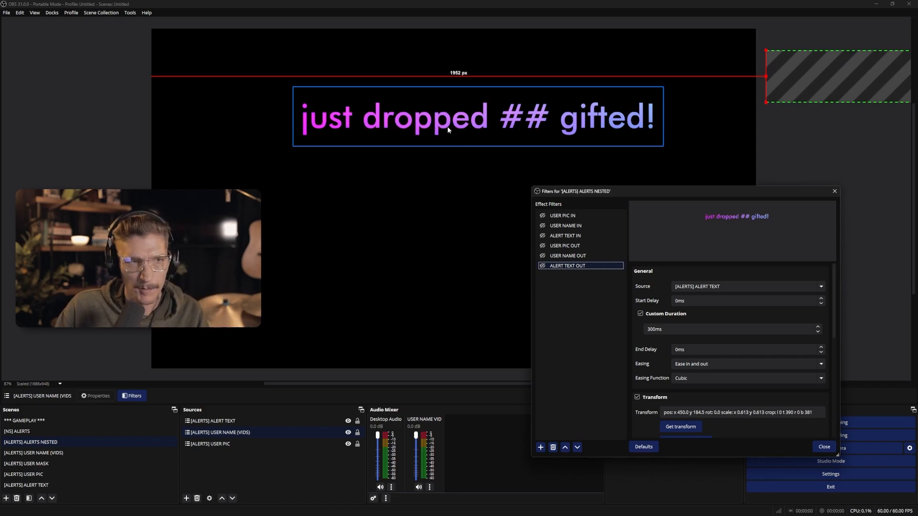
click(681, 427)
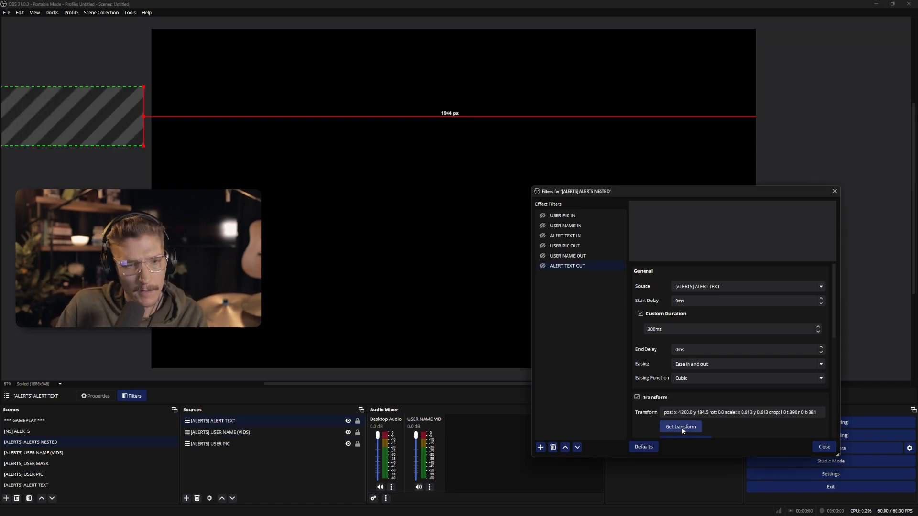
click(543, 216)
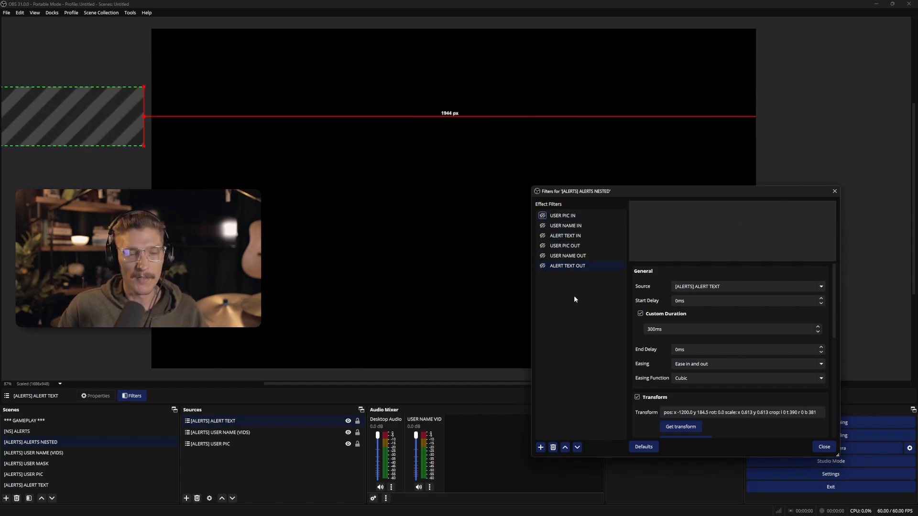
Set the end delay of the USER PIC IN filter to 3300 ms and close the filters window
click(544, 215)
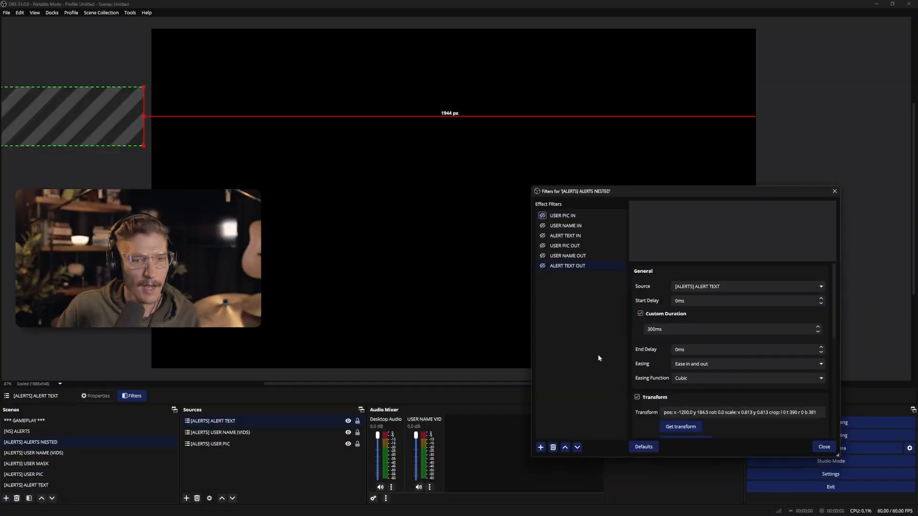
click(575, 227)
click(575, 217)
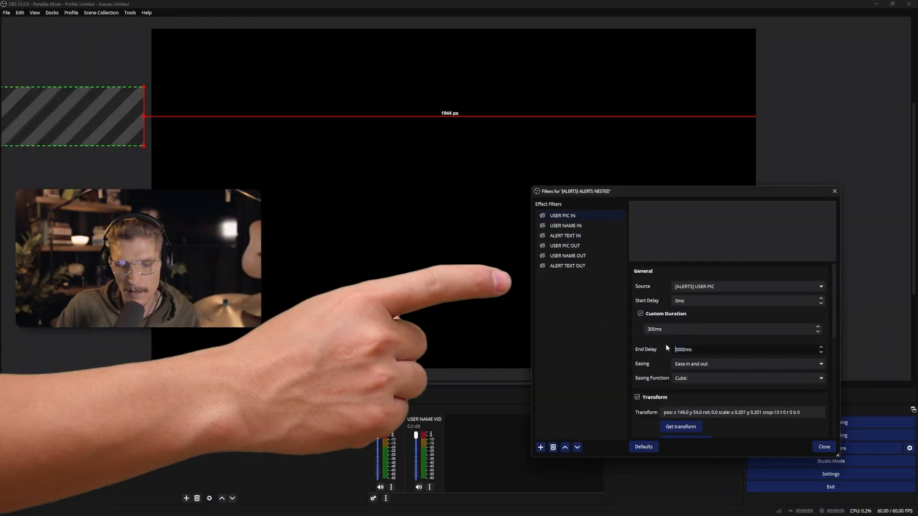
text(3300)
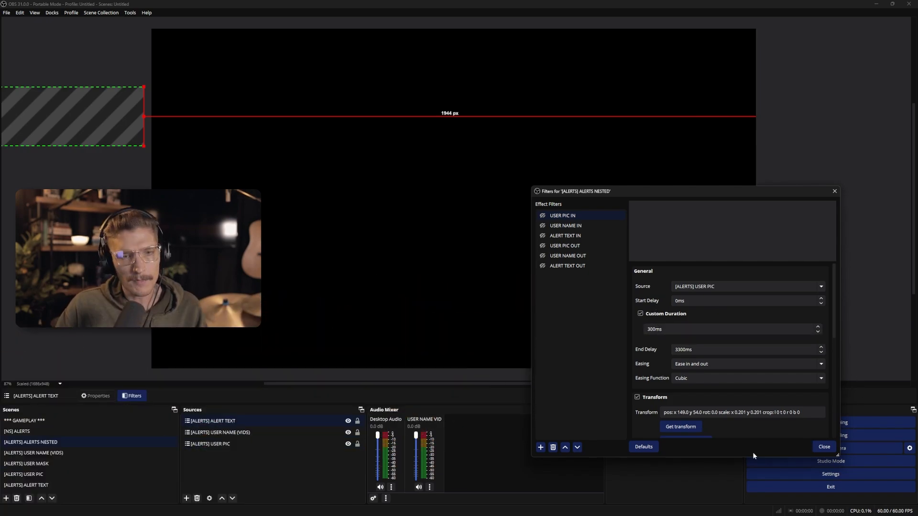
click(826, 448)
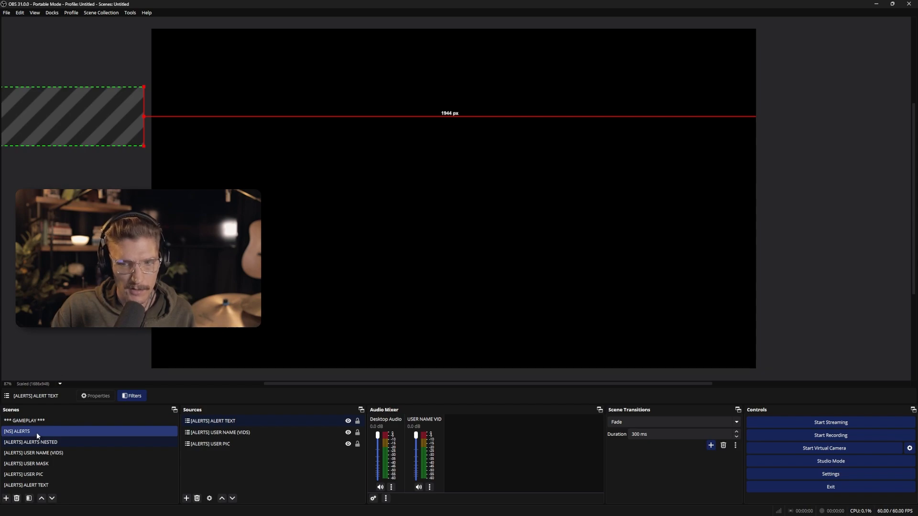
Run USER PIC IN from the [ALERTS] ALERTS NESTED scene's filters, close them and switch to the [NS] ALERTS scene
click(53, 442)
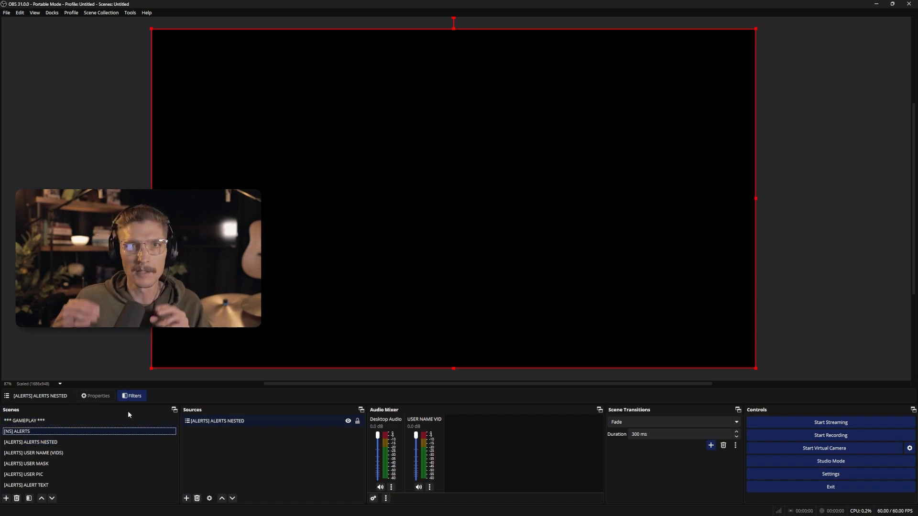
key(Down)
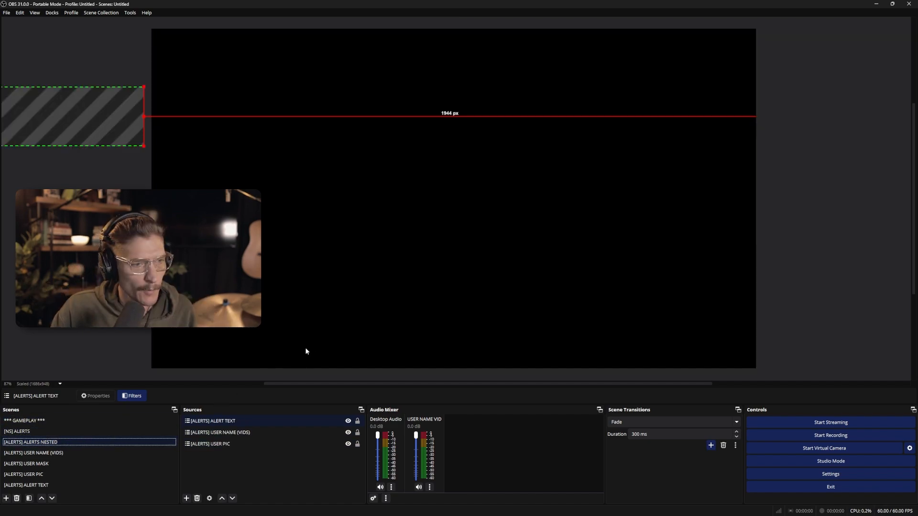
click(262, 422)
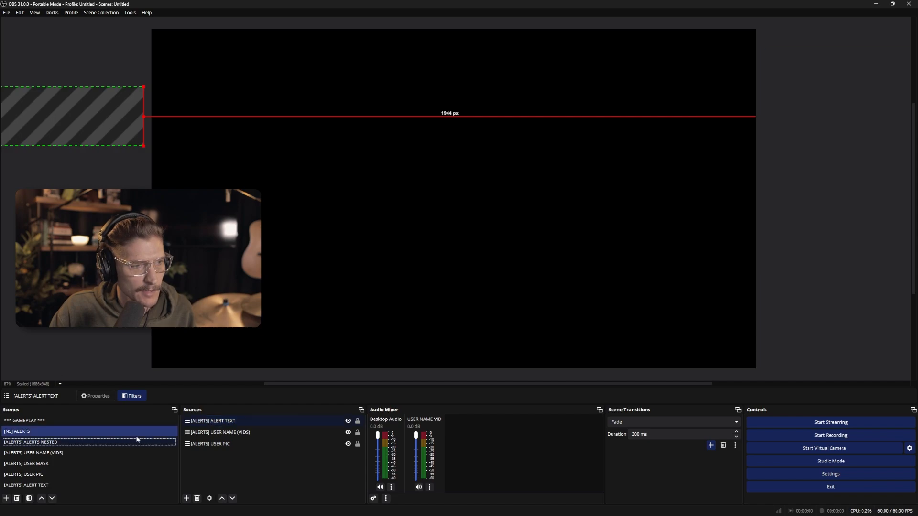
right_click(106, 442)
click(138, 404)
click(314, 148)
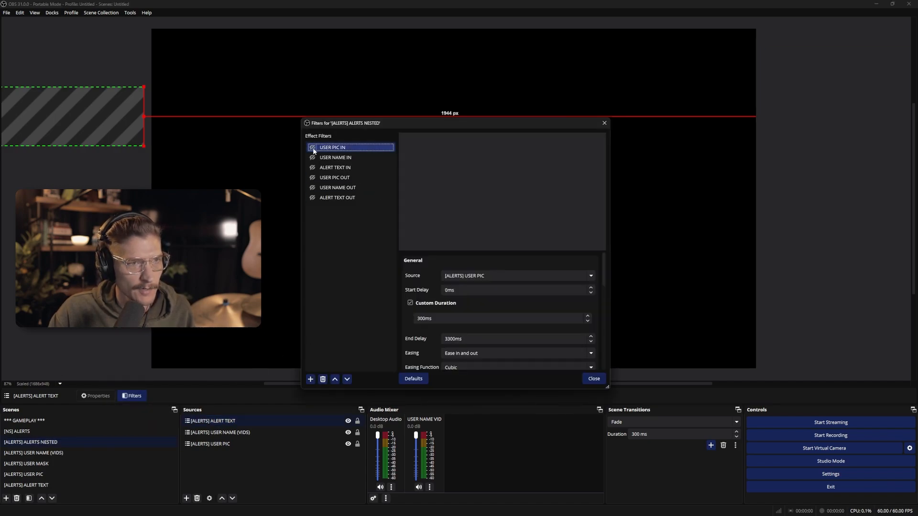
click(313, 148)
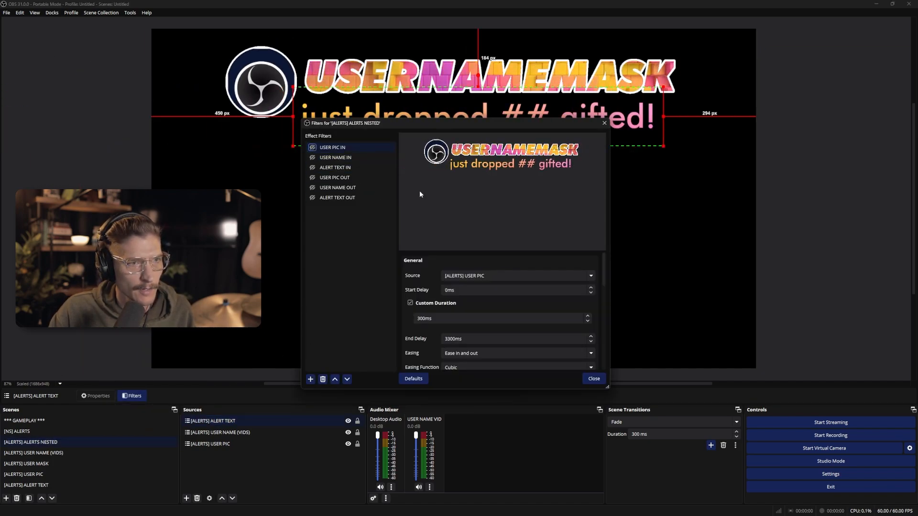
click(594, 379)
click(61, 431)
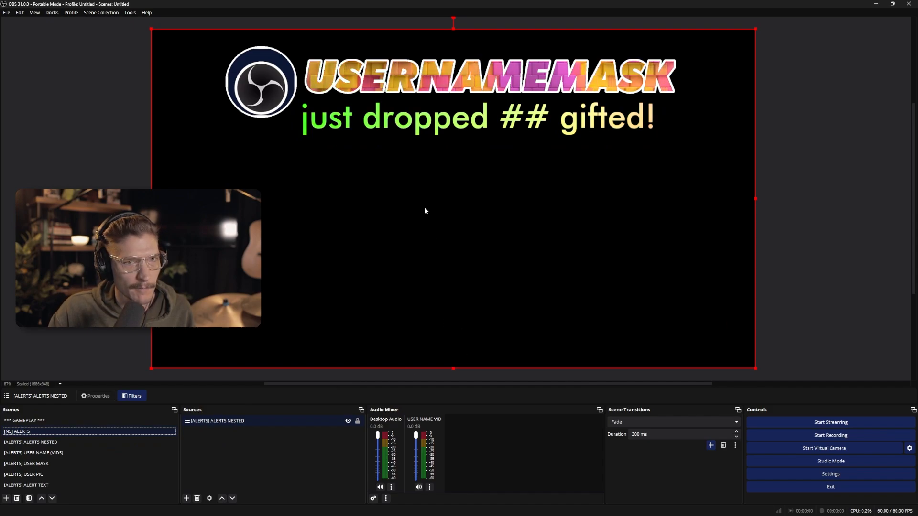
Add a Move Source filter named START to the [NS] ALERTS scene, keeping the filters window clear of the alert preview
click(23, 432)
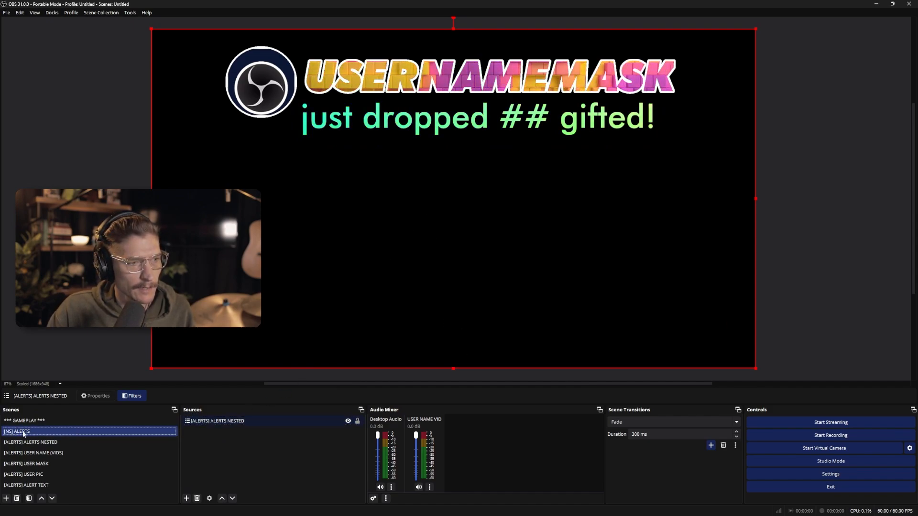
right_click(23, 432)
click(52, 388)
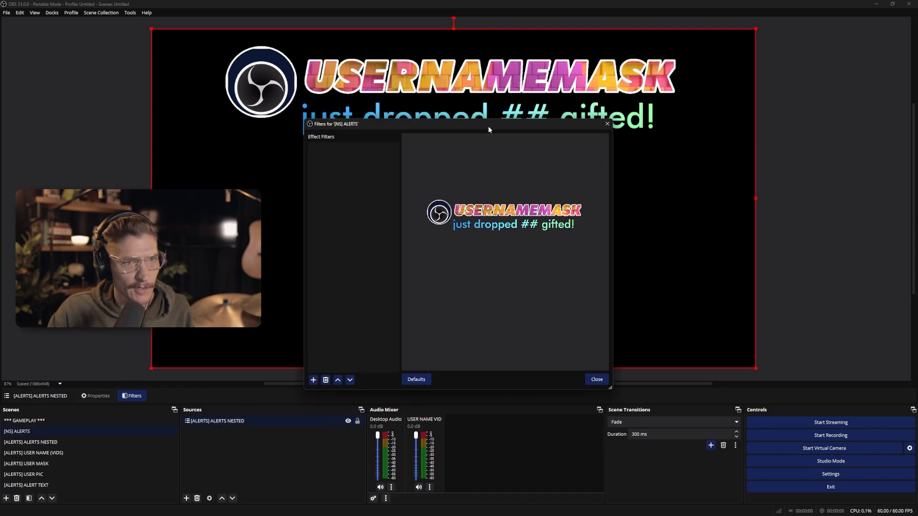
drag(489, 126, 722, 178)
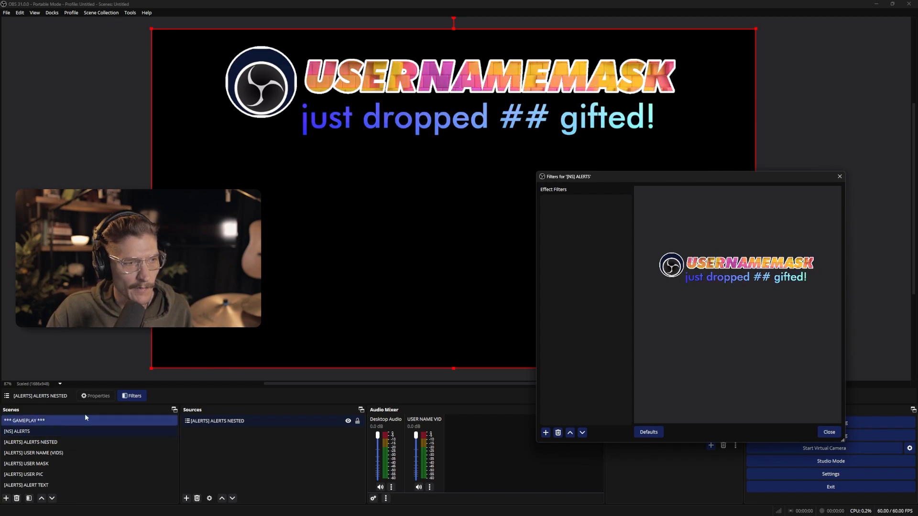
click(545, 433)
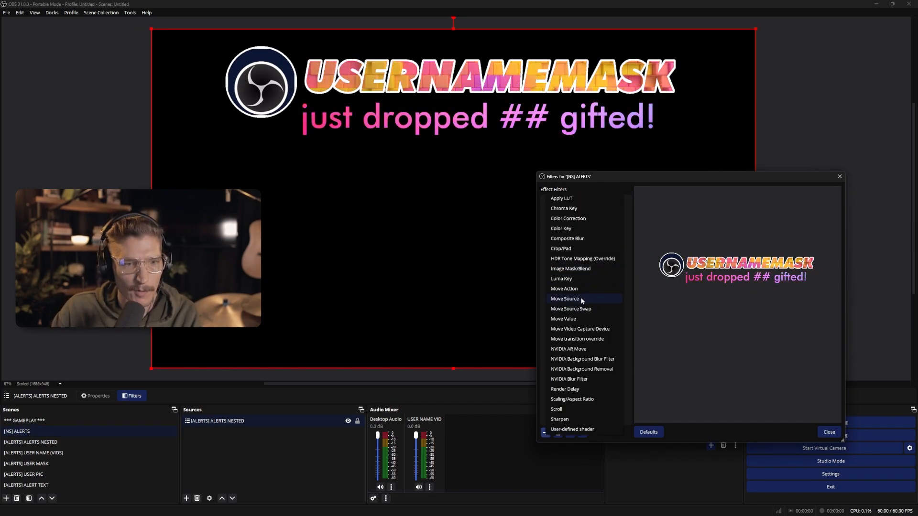
click(564, 299)
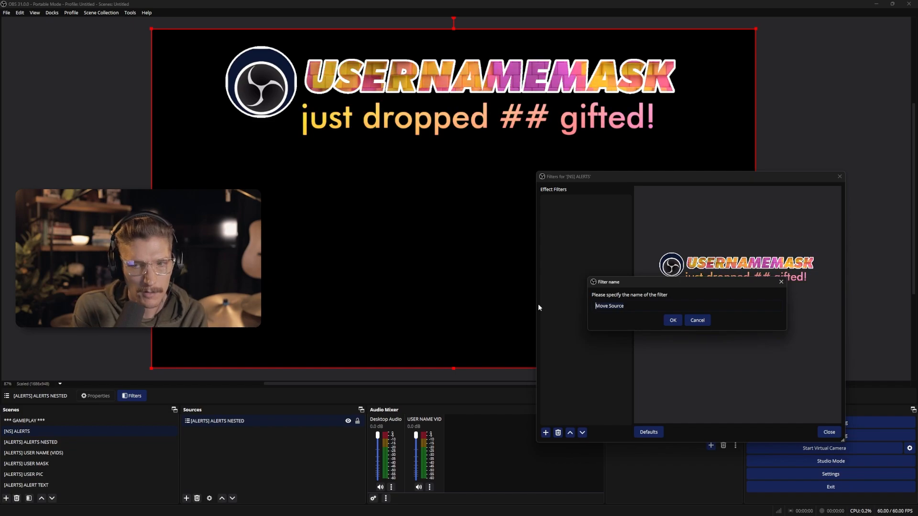
text(START)
key(Return)
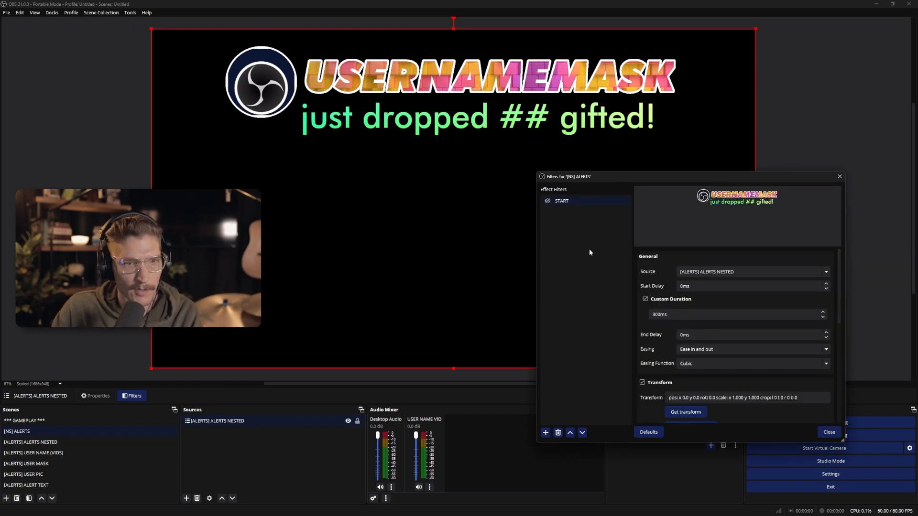
Rename the START filter as ALERTS START
click(575, 202)
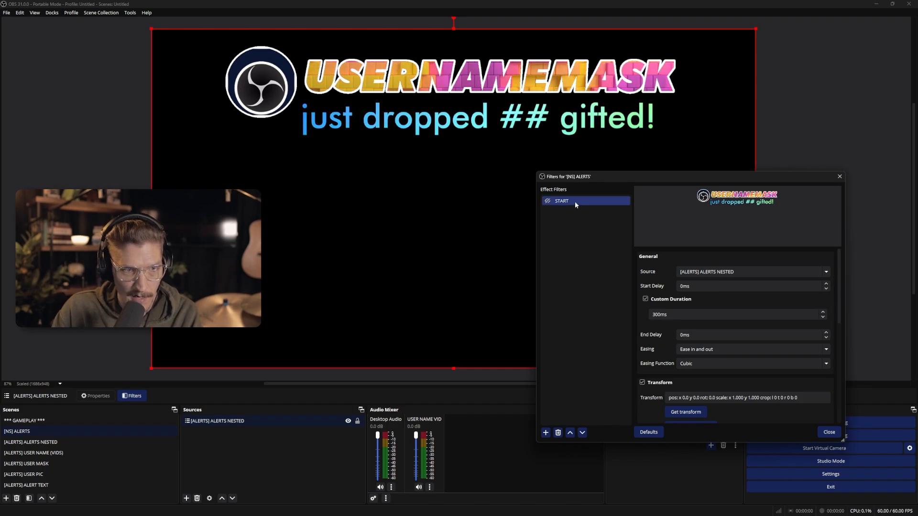
click(565, 200)
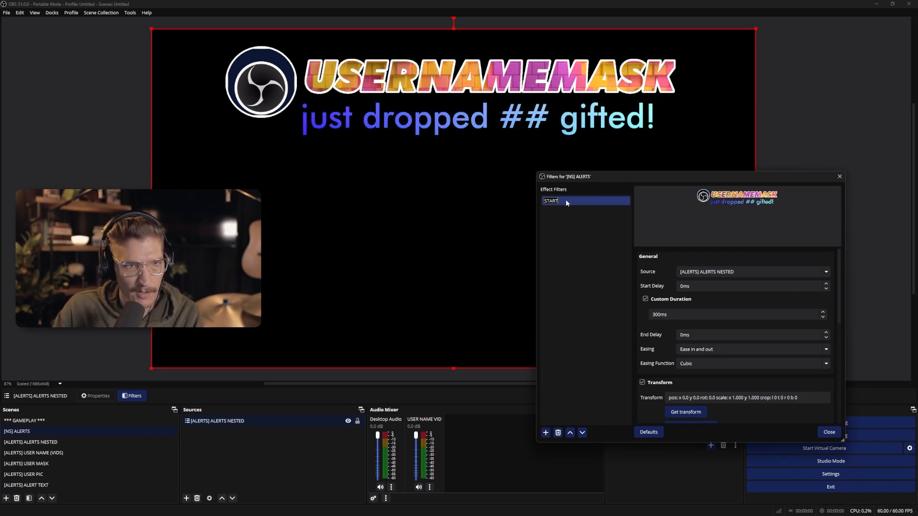
key(BackSpace)
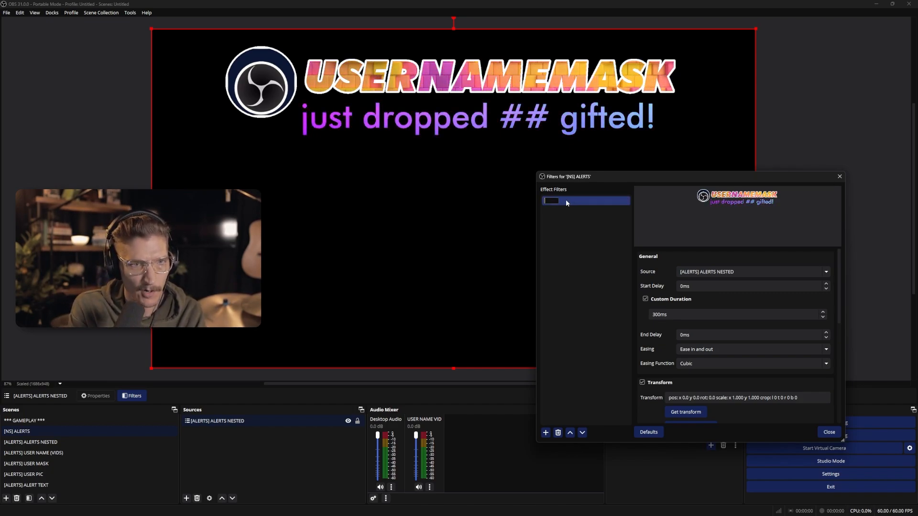
text(ALERTS START)
key(Return)
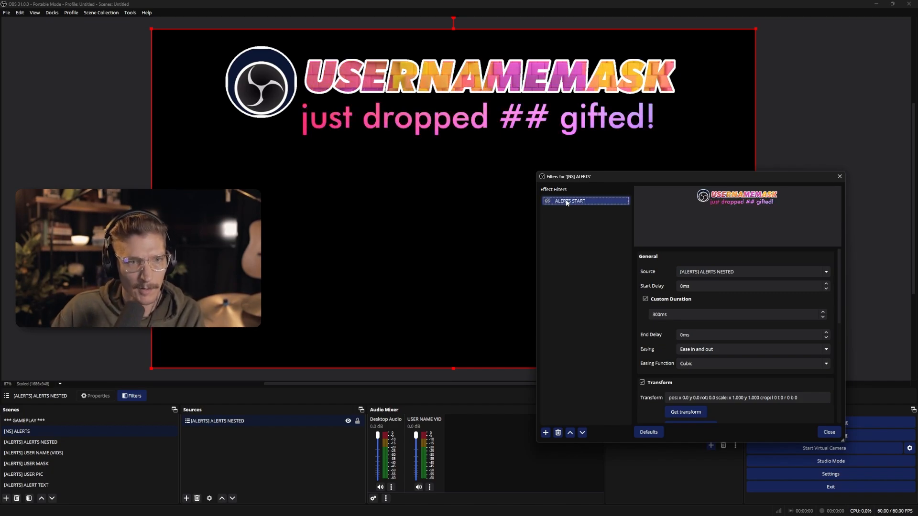
Add two more Move Source filters to [NS] ALERTS, named ALERTS GROW and ALERTS DISAPPEAR
click(545, 432)
click(576, 297)
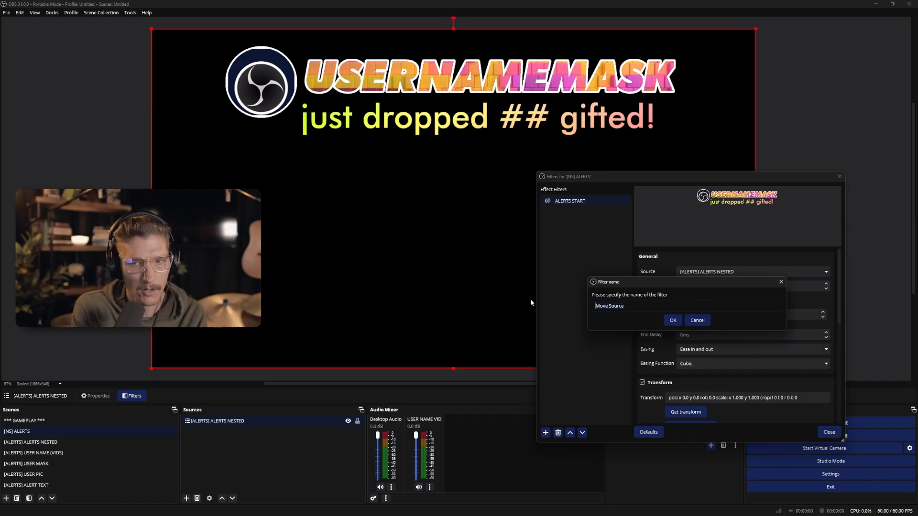
text(ALERTS GRO)
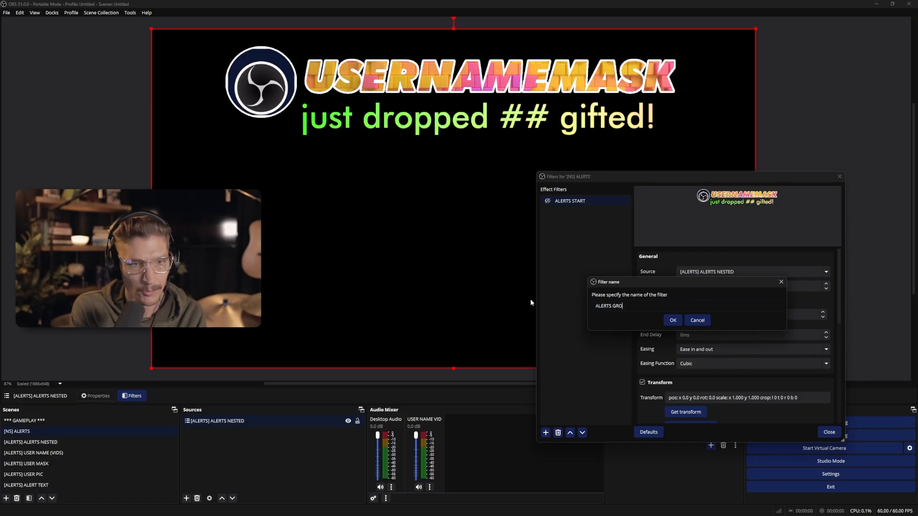
key(Return)
click(545, 432)
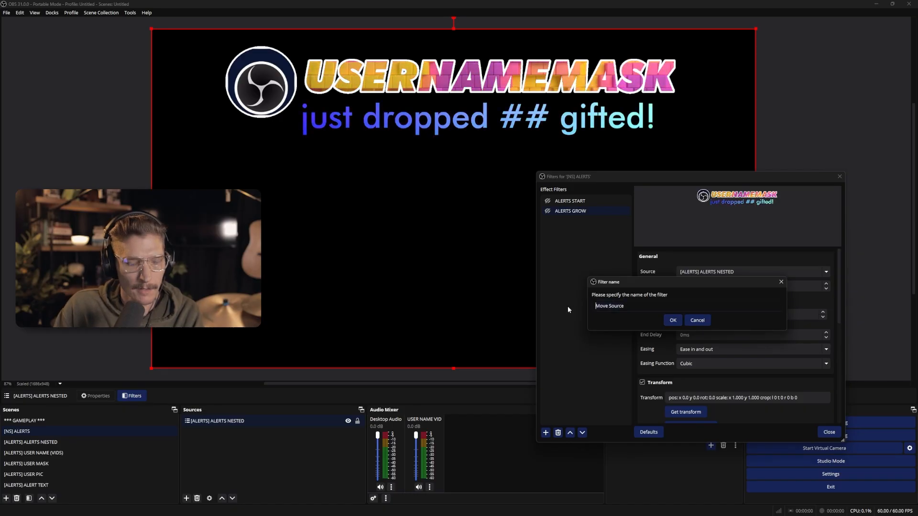
text(ALERTS DISAP)
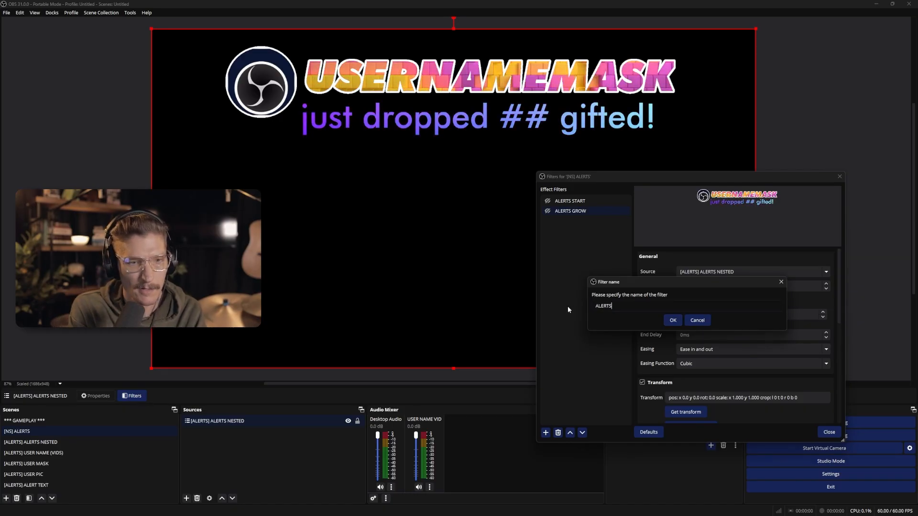
text(PEAR)
key(Return)
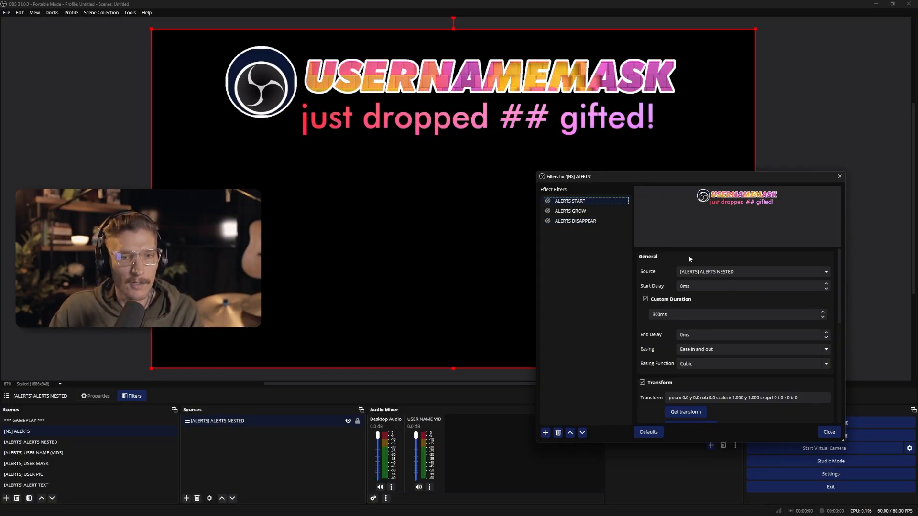
Choose [ALERTS] ALERTS NESTED as the source of ALERTS START and review its timing and transform settings
click(725, 273)
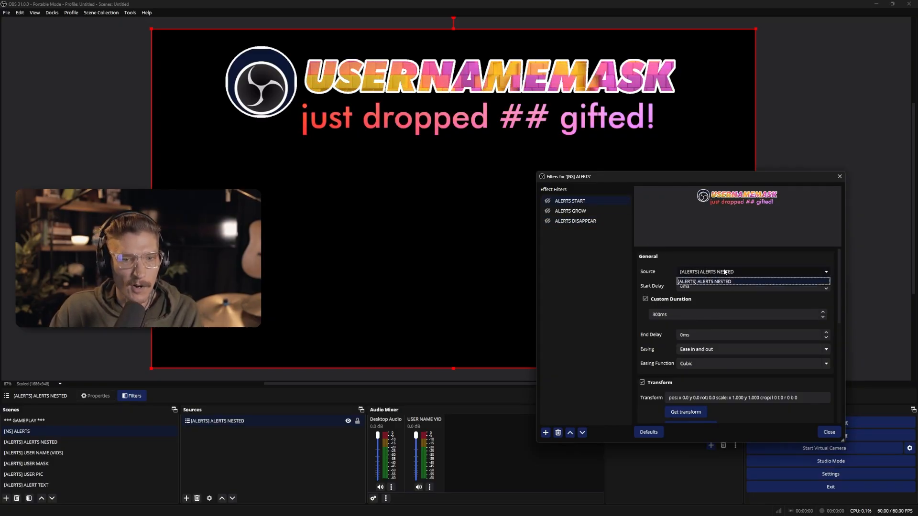
click(688, 281)
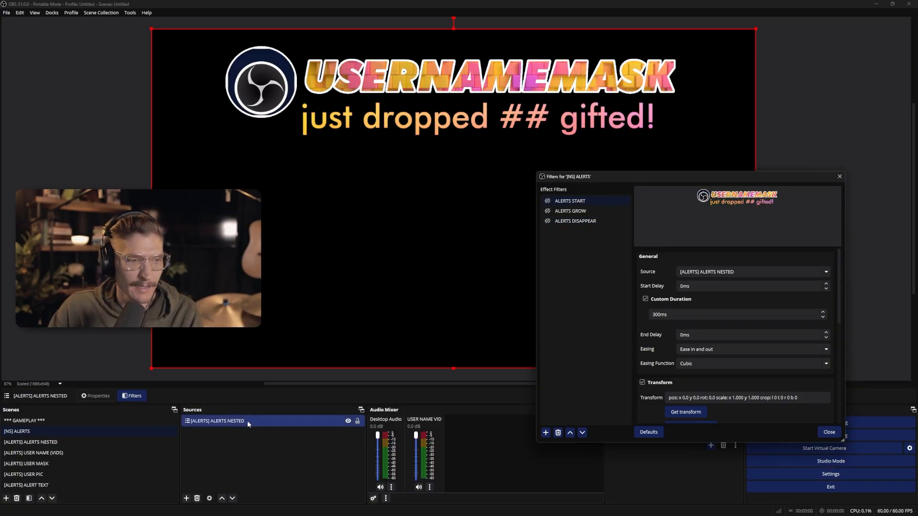
scroll(666, 276, down, 1)
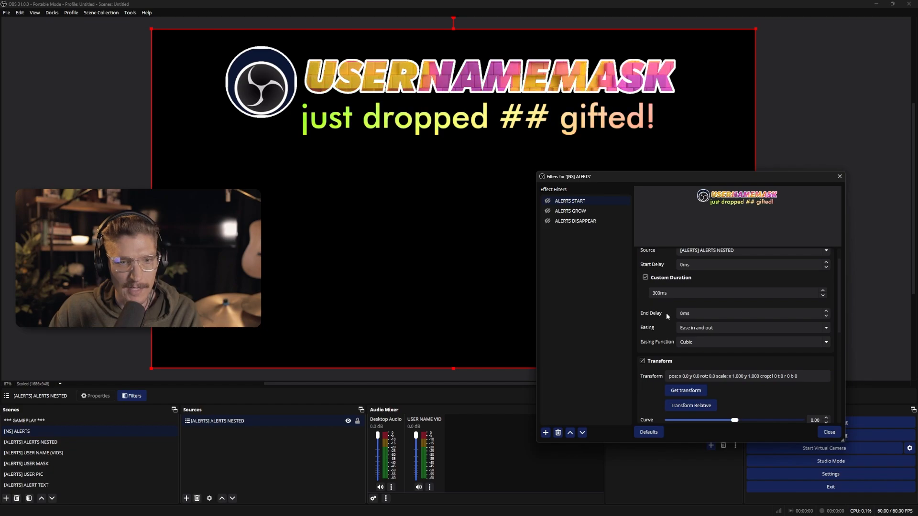
scroll(667, 315, up, 1)
scroll(662, 319, down, 1)
scroll(662, 318, up, 1)
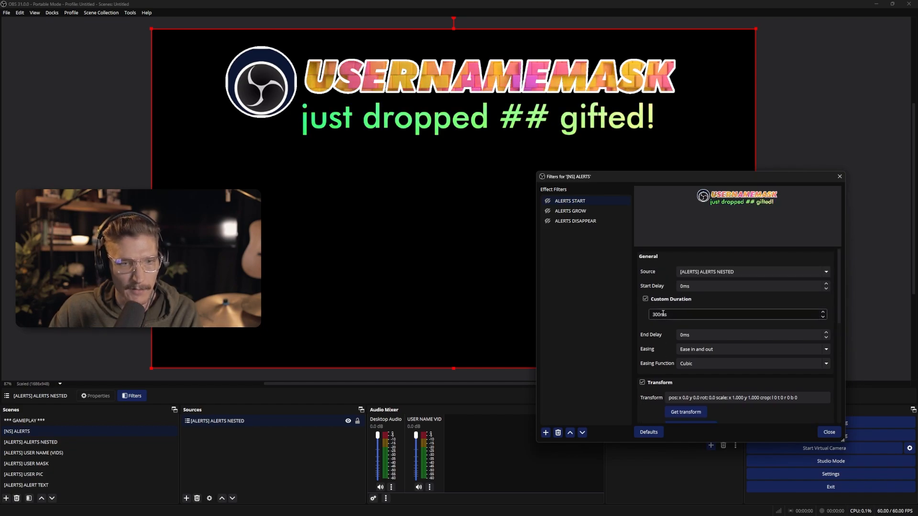
scroll(669, 337, down, 1)
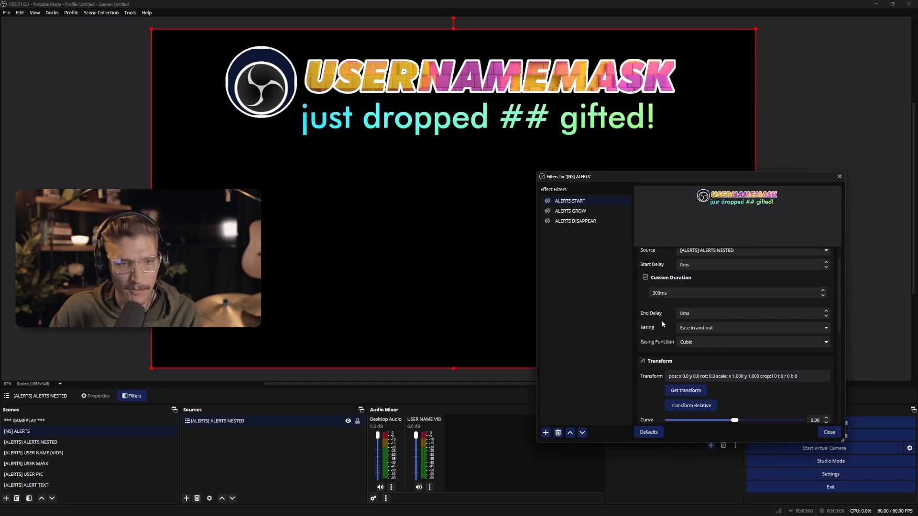
scroll(661, 323, down, 1)
scroll(659, 333, up, 2)
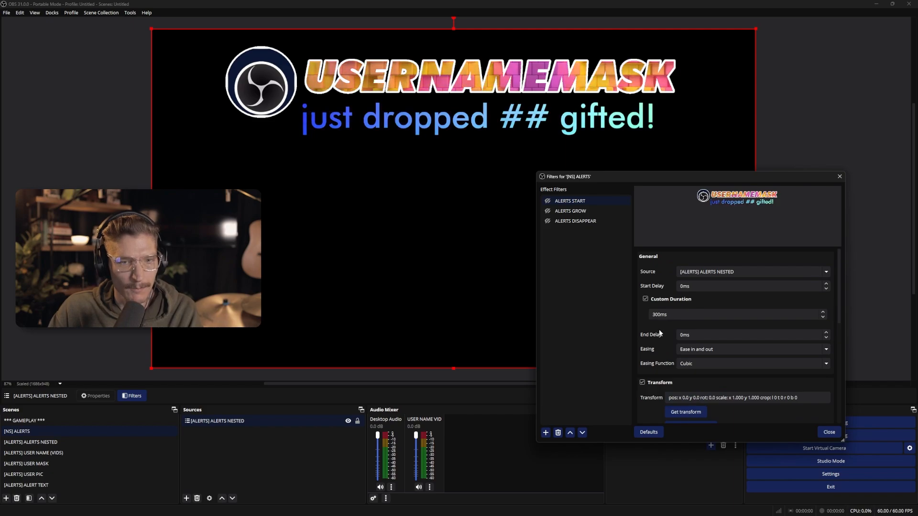
Set the custom duration of the ALERTS GROW filter to 3000 ms
click(557, 211)
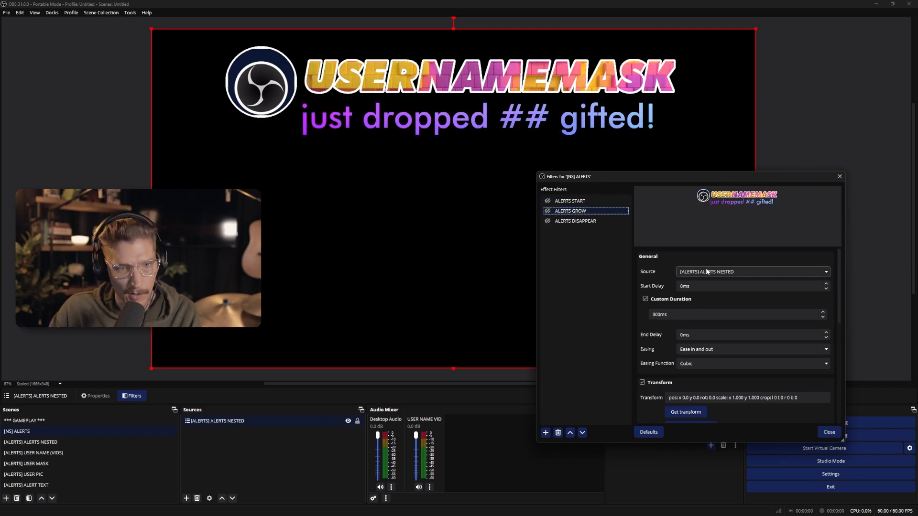
click(668, 314)
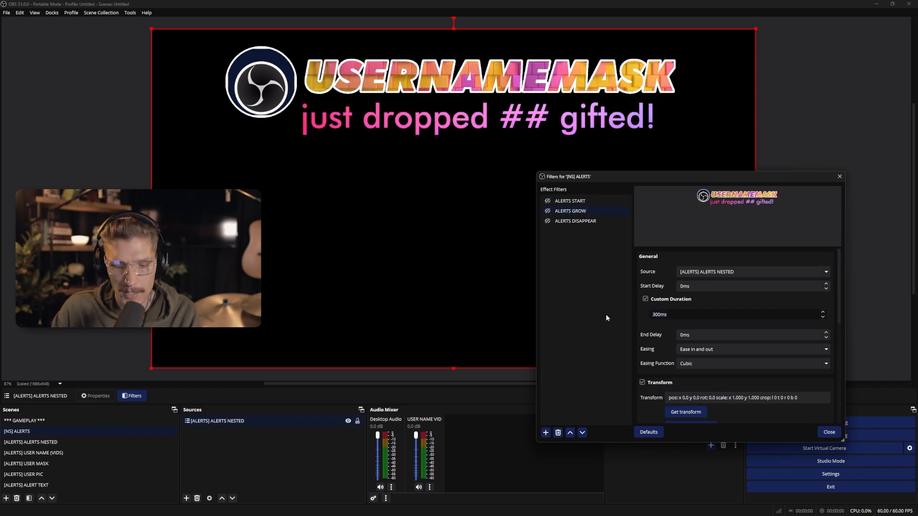
text(3000)
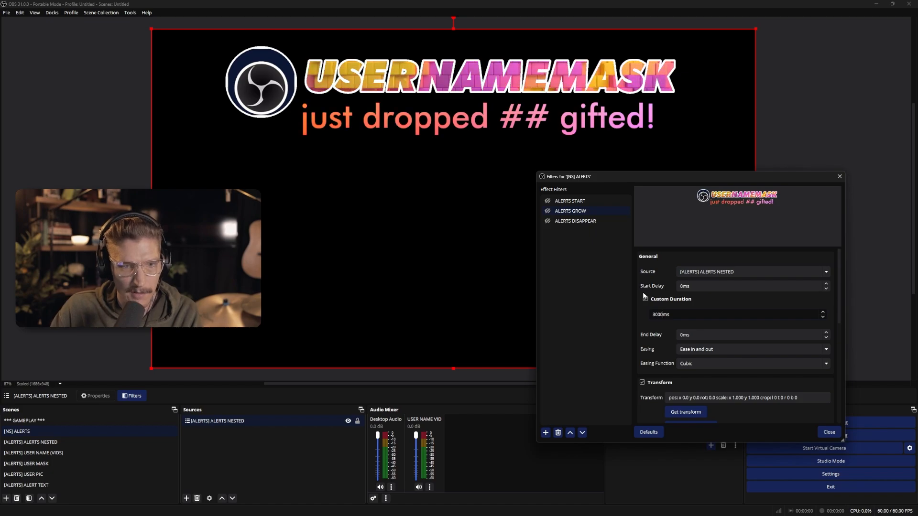
scroll(665, 329, down, 2)
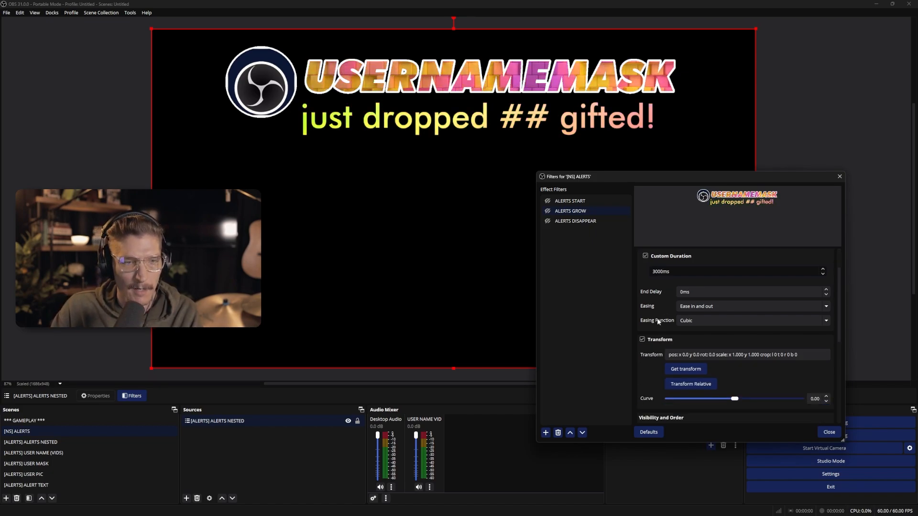
Enlarge the [ALERTS] ALERTS NESTED source evenly past both sides of the canvas, to about 2028 × 1141 px
click(629, 78)
drag(695, 175, 711, 275)
drag(755, 201, 789, 201)
drag(667, 200, 653, 201)
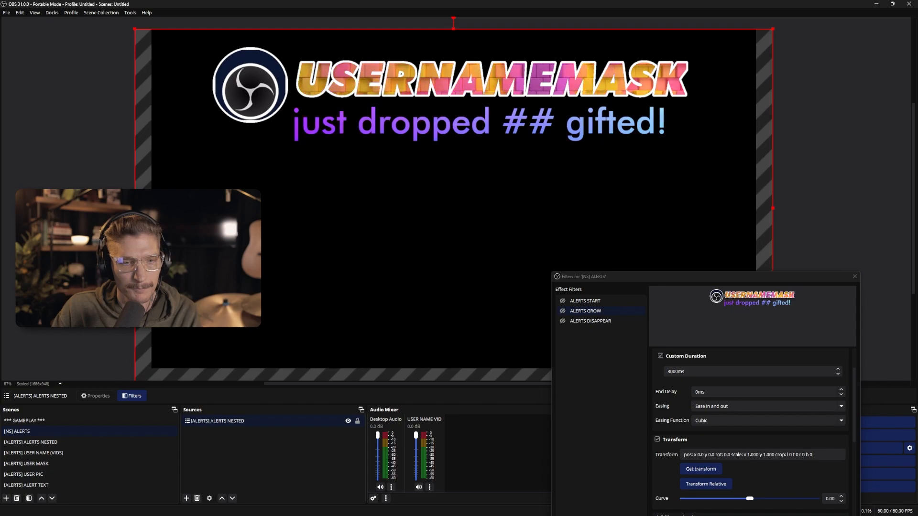
Set the easing of the ALERTS GROW filter to Ease out
drag(731, 276, 735, 174)
click(727, 304)
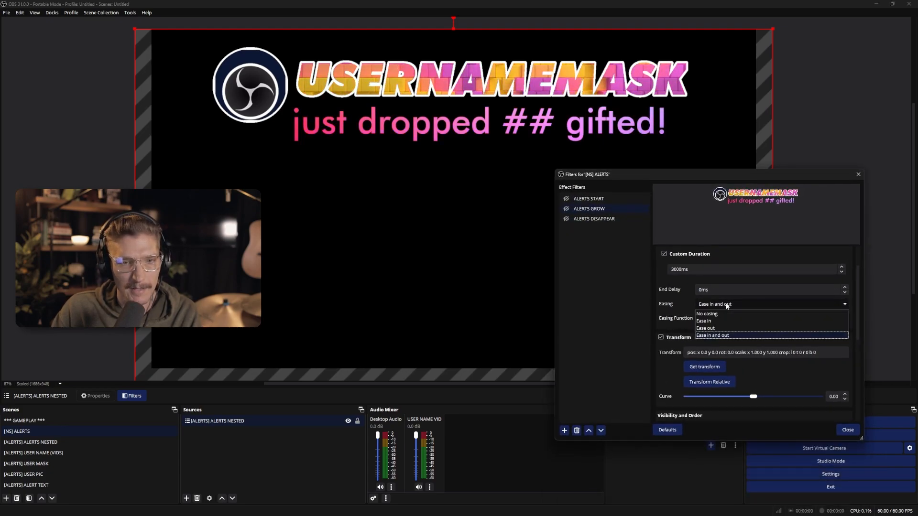
click(718, 329)
scroll(664, 376, down, 5)
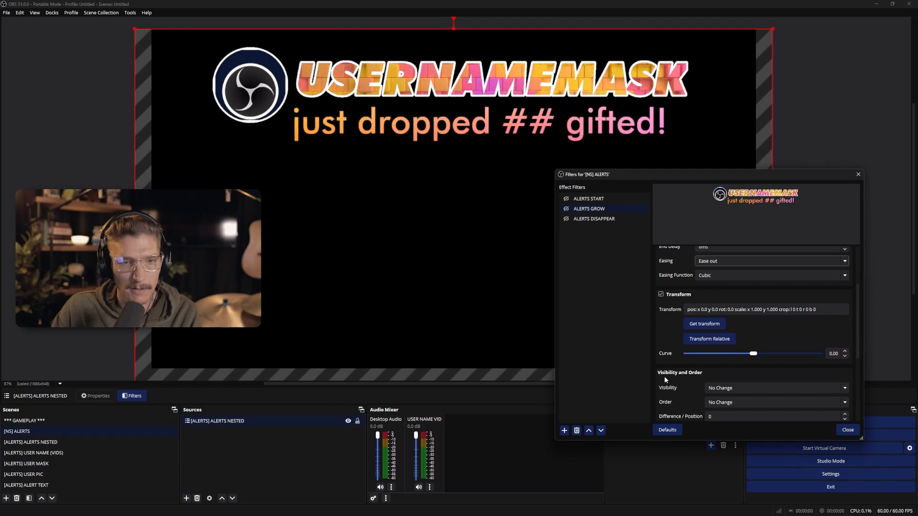
Set the next move of ALERTS GROW to ALERTS DISAPPEAR and its simultaneous move to USER PIC IN
scroll(668, 379, down, 3)
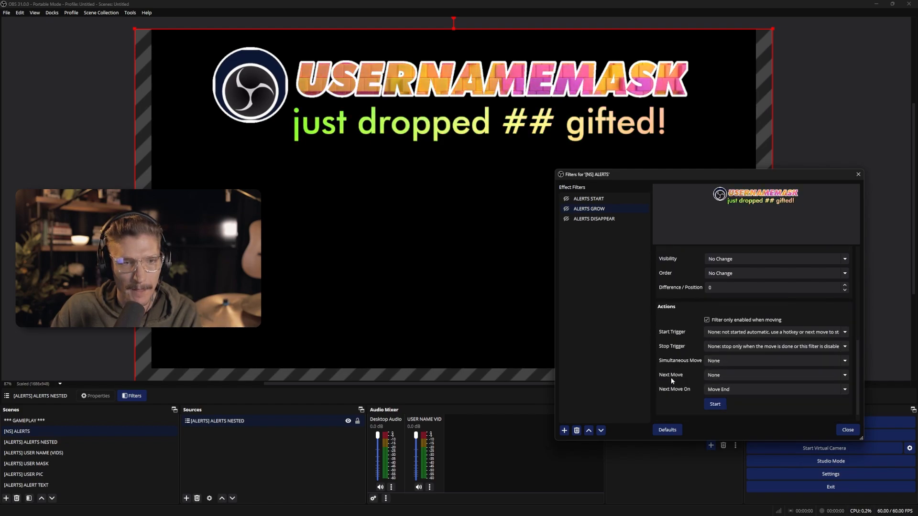
click(749, 376)
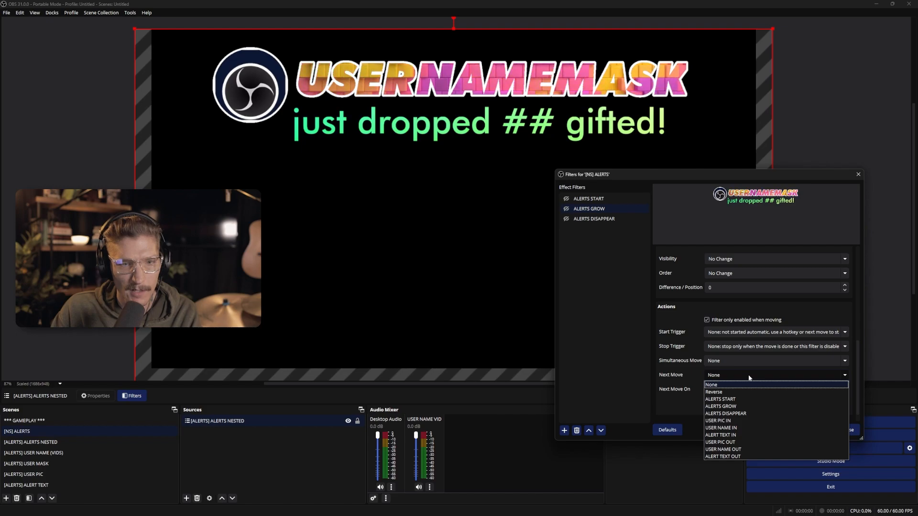
click(748, 414)
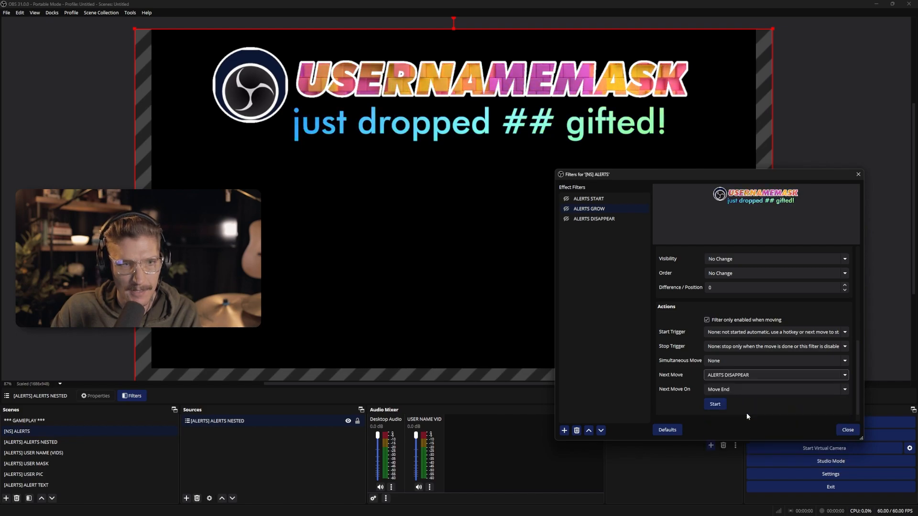
click(721, 364)
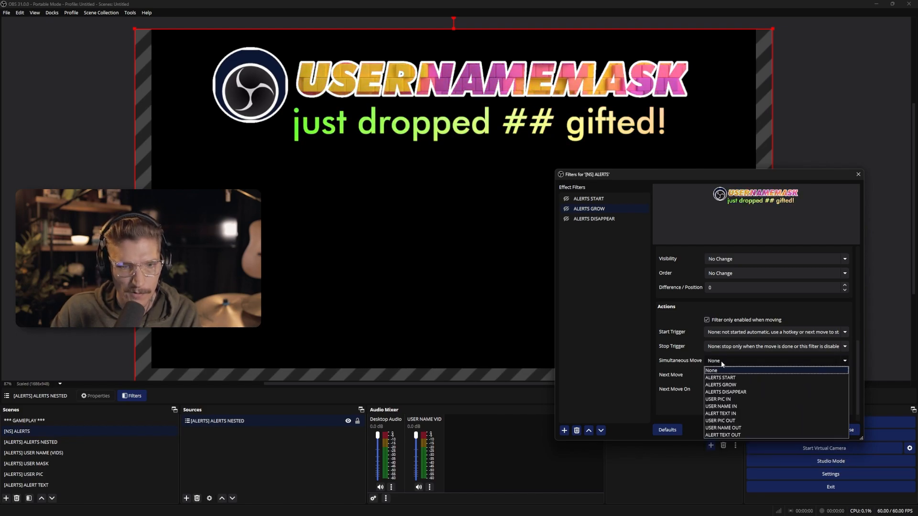
click(737, 401)
Set the positional alignment of [ALERTS] ALERTS NESTED to Top Center and centre the source horizontally at 960 px
click(621, 234)
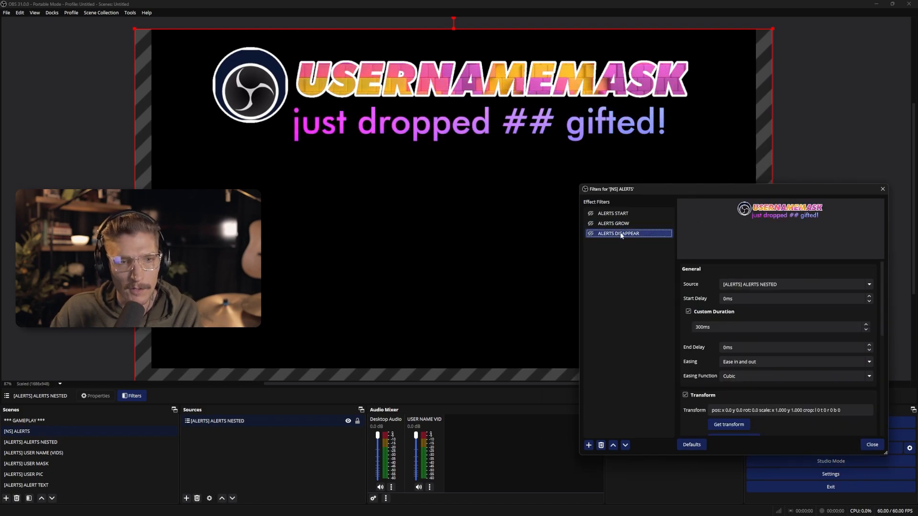
key(ctrl+e)
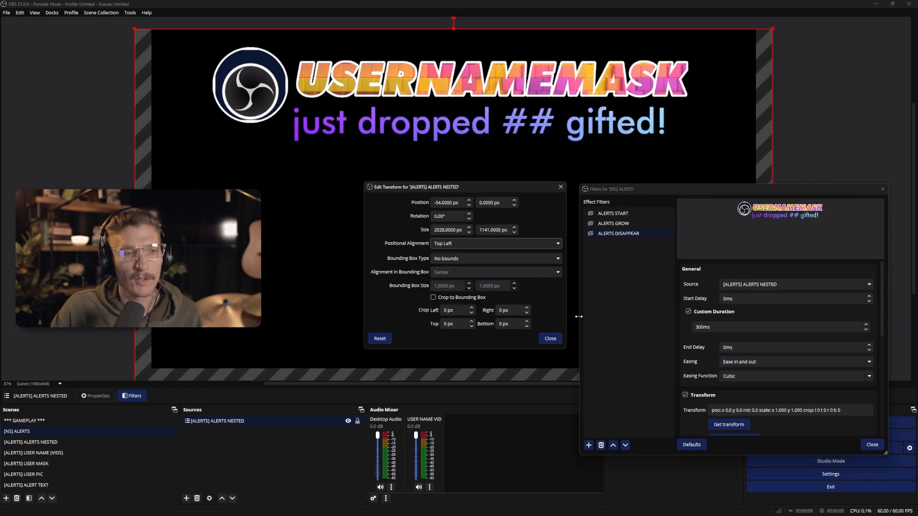
click(463, 245)
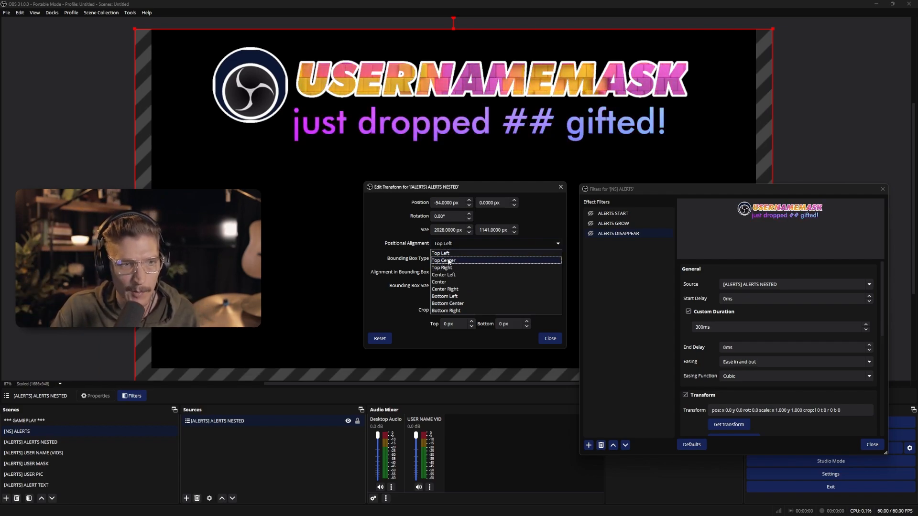
click(455, 260)
drag(280, 131, 601, 130)
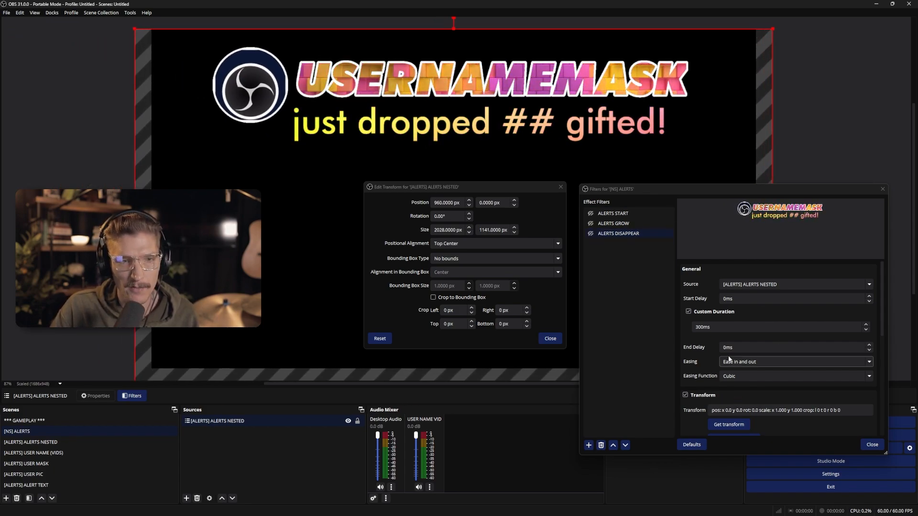
Capture the enlarged source's current transform into the ALERTS GROW filter
click(630, 223)
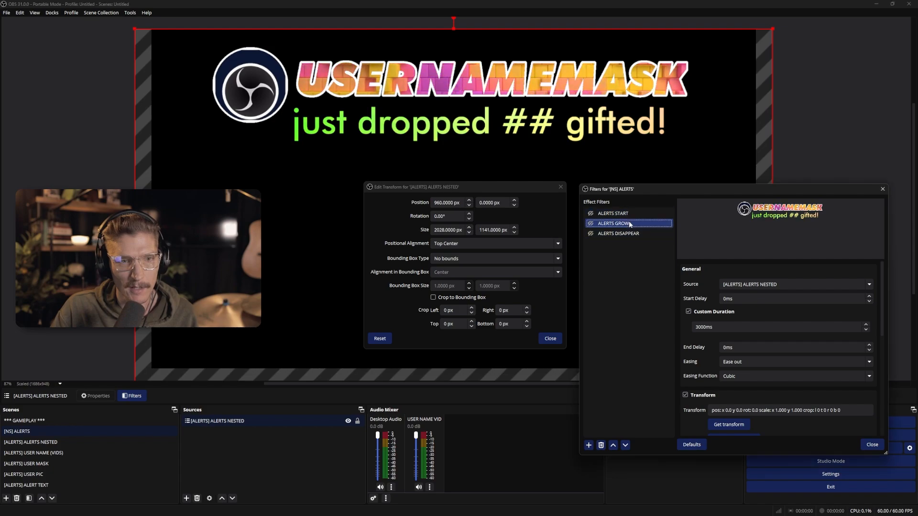
scroll(711, 373, down, 3)
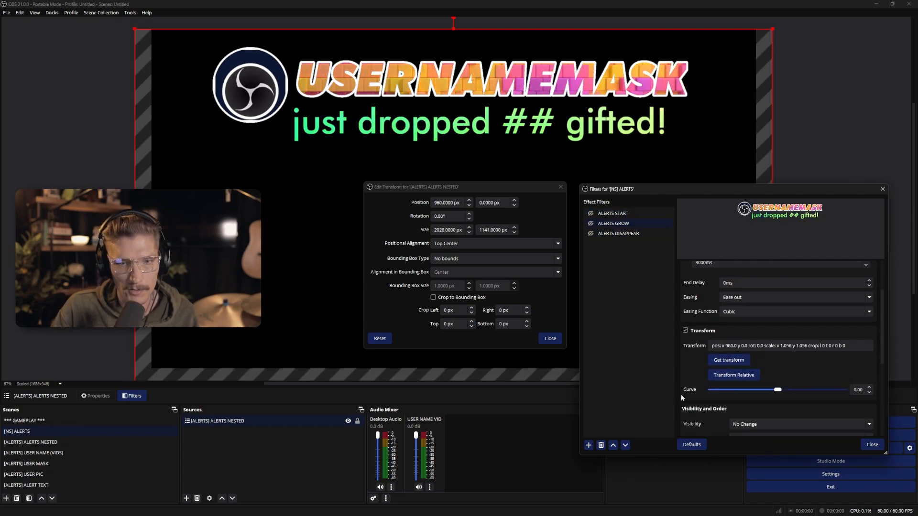
scroll(703, 363, up, 4)
scroll(714, 352, down, 2)
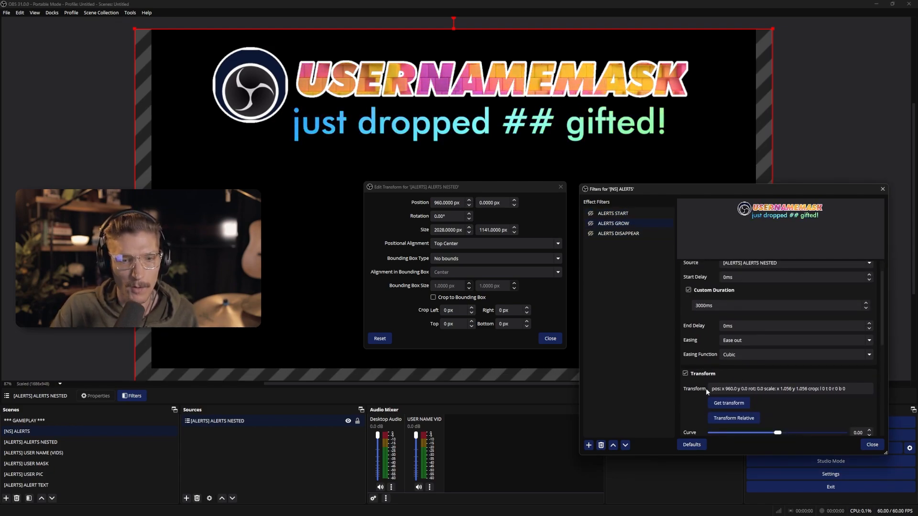
Resize the nested alert to 1920 × 1080 px at position 960, 0 and capture that transform in ALERTS START
click(632, 213)
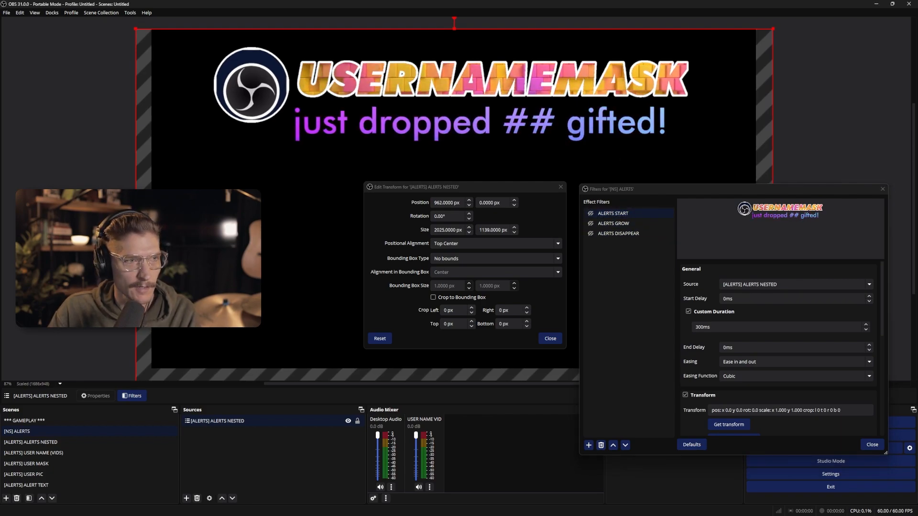
drag(768, 188, 770, 252)
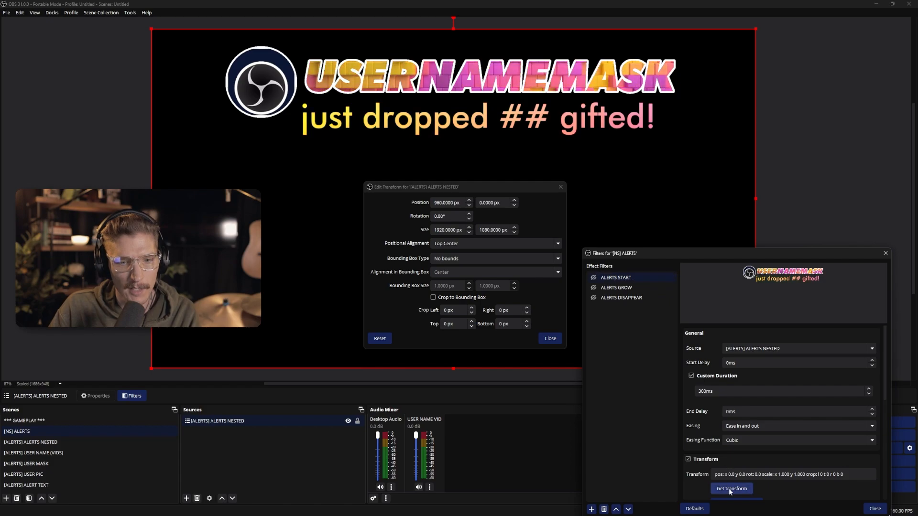
drag(742, 256, 731, 162)
Run the ALERTS START and ALERTS GROW filters to test the chained moves
click(667, 190)
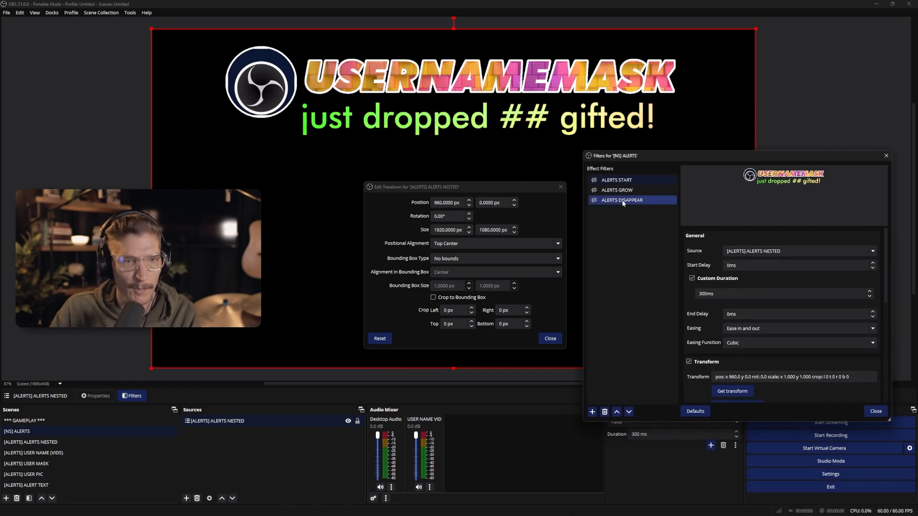
click(600, 180)
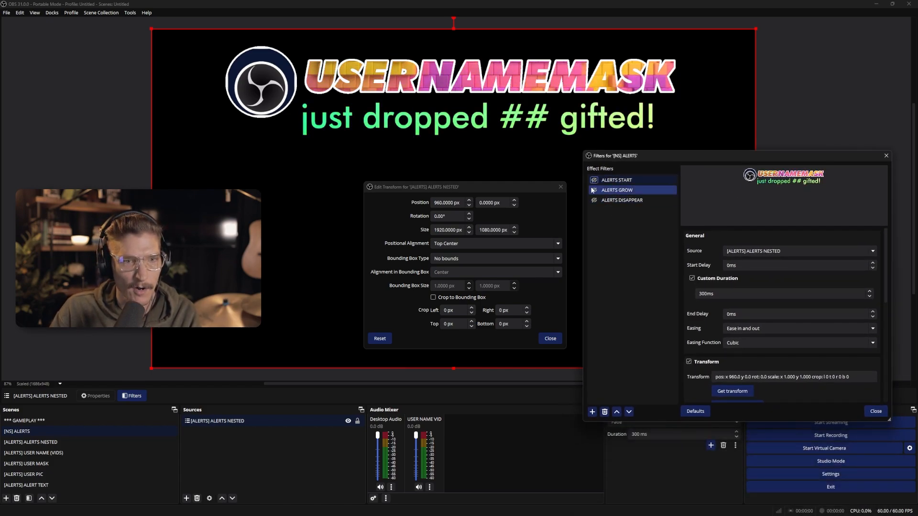
click(594, 190)
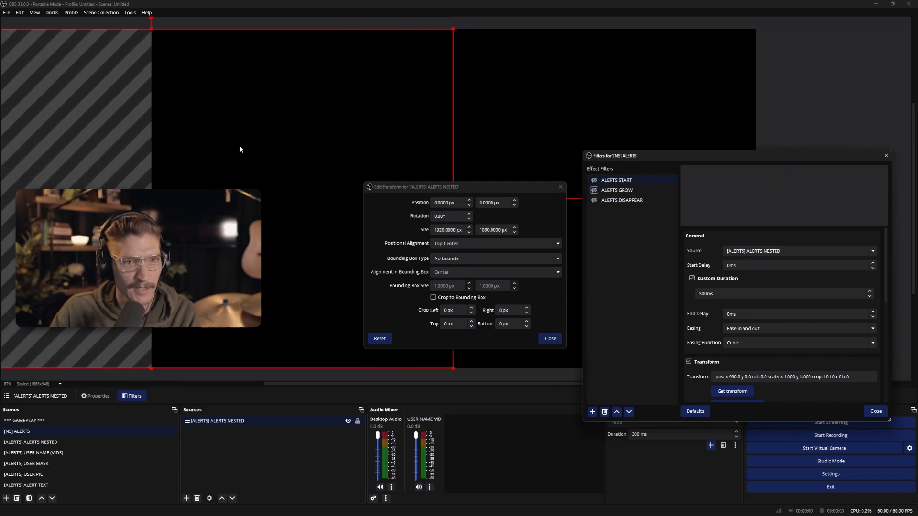
Recentre the nested alert at 960 px, set its size to 0 × 0 px and capture that transform in ALERTS DISAPPEAR
drag(240, 150, 539, 147)
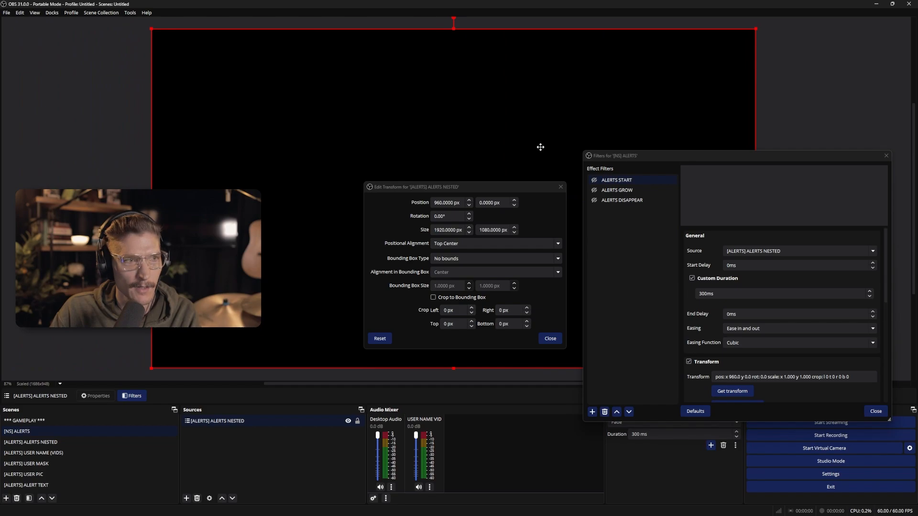
click(462, 228)
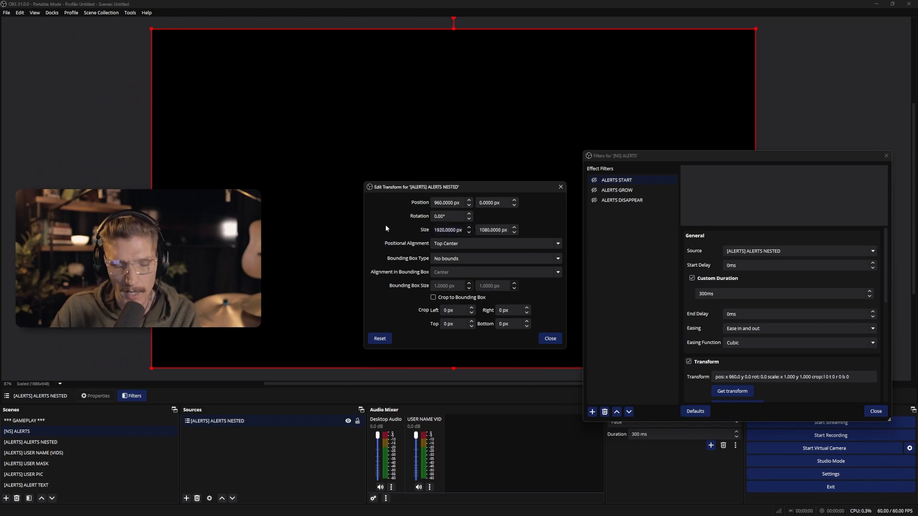
text(0)
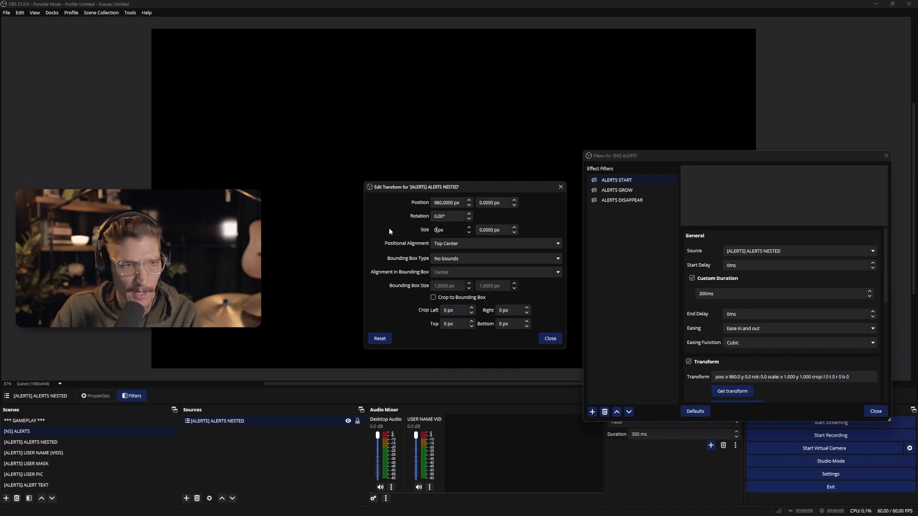
click(489, 230)
click(621, 200)
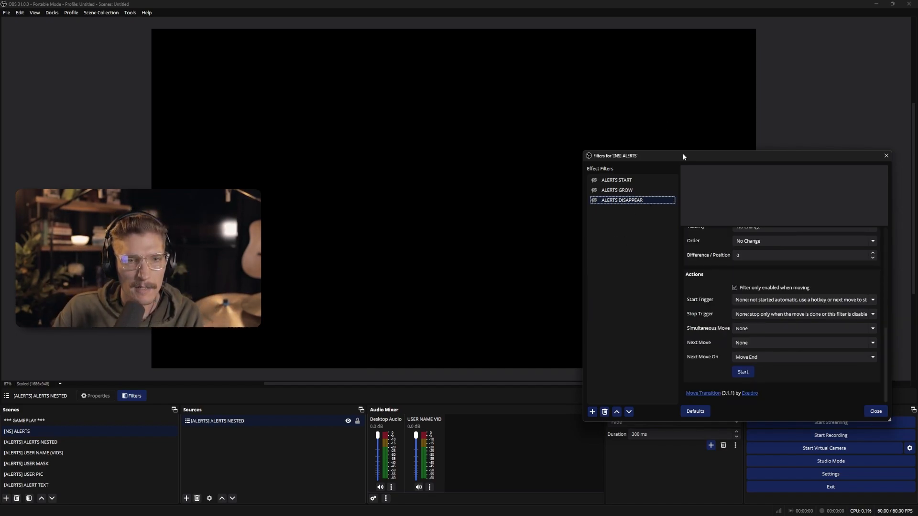
Set the next move of the ALERTS DISAPPEAR filter to ALERTS START
drag(683, 156, 553, 148)
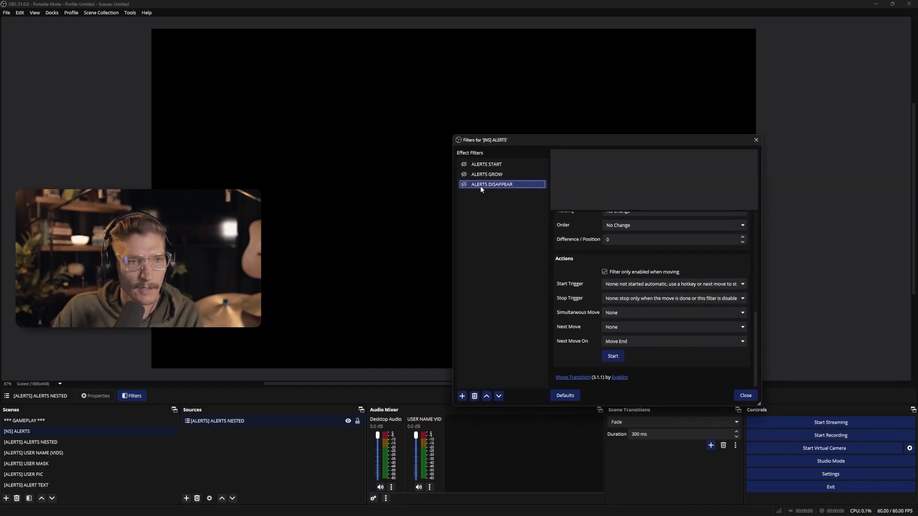
click(638, 328)
click(583, 322)
click(622, 327)
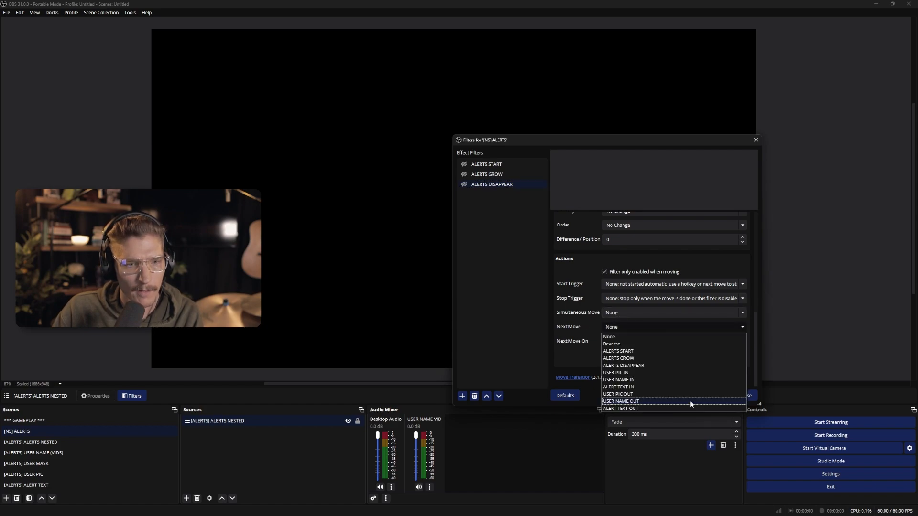
click(641, 351)
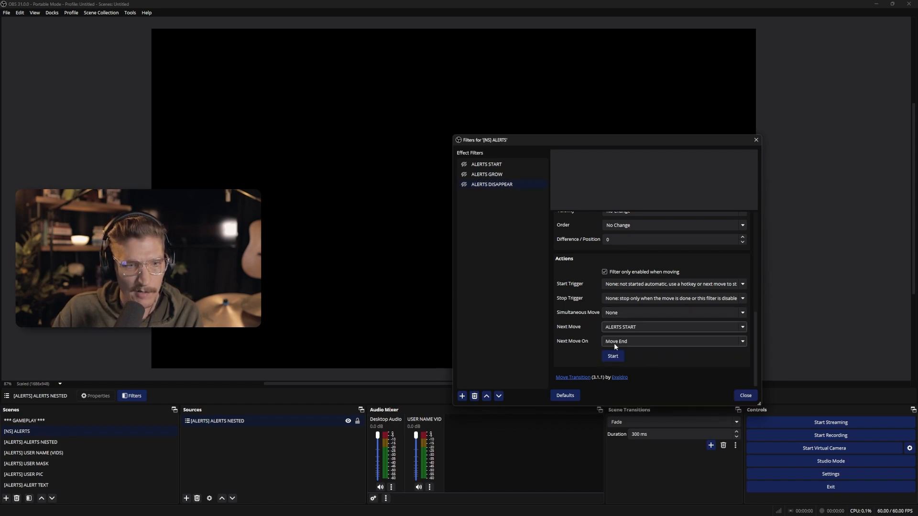
Set the custom duration of the ALERTS DISAPPEAR filter to 500 ms
scroll(597, 326, up, 3)
scroll(575, 291, up, 1)
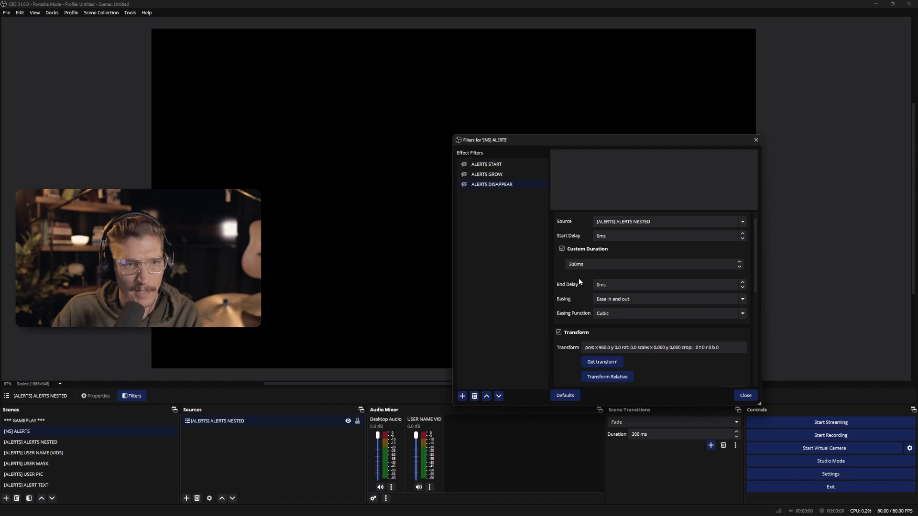
scroll(572, 300, up, 1)
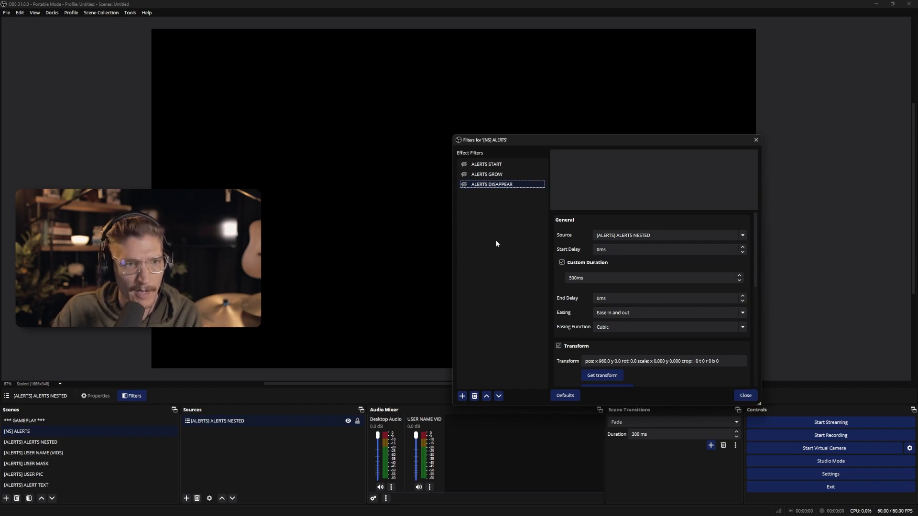
Run ALERTS START, switch to the *** GAMEPLAY *** scene and move the filters window away from the preview
click(464, 165)
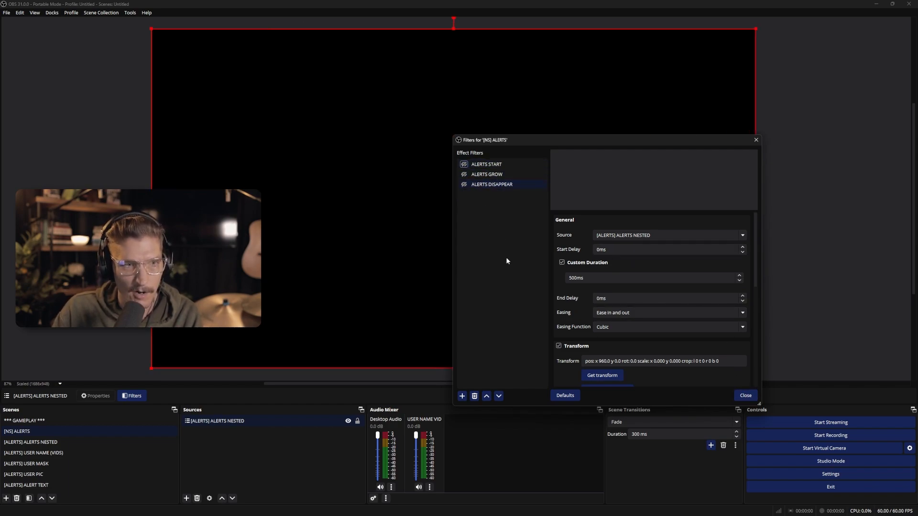
drag(557, 144, 684, 240)
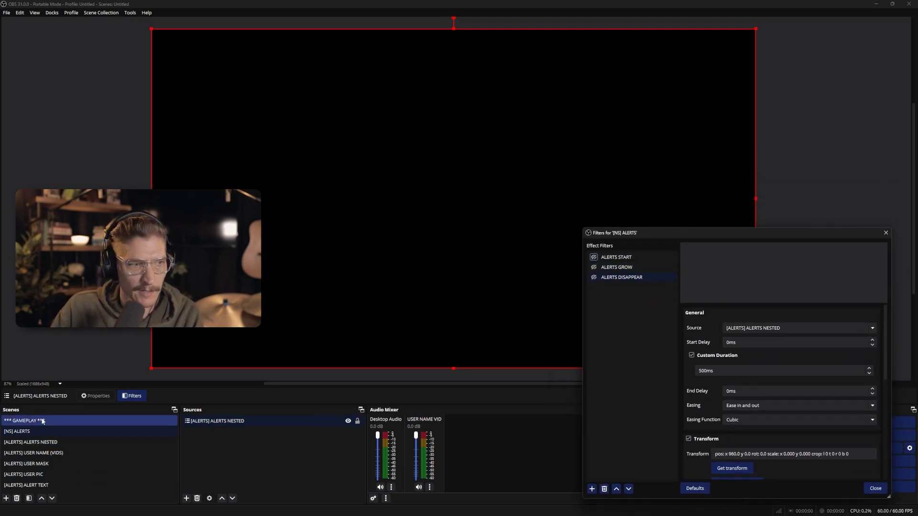
click(26, 421)
click(639, 278)
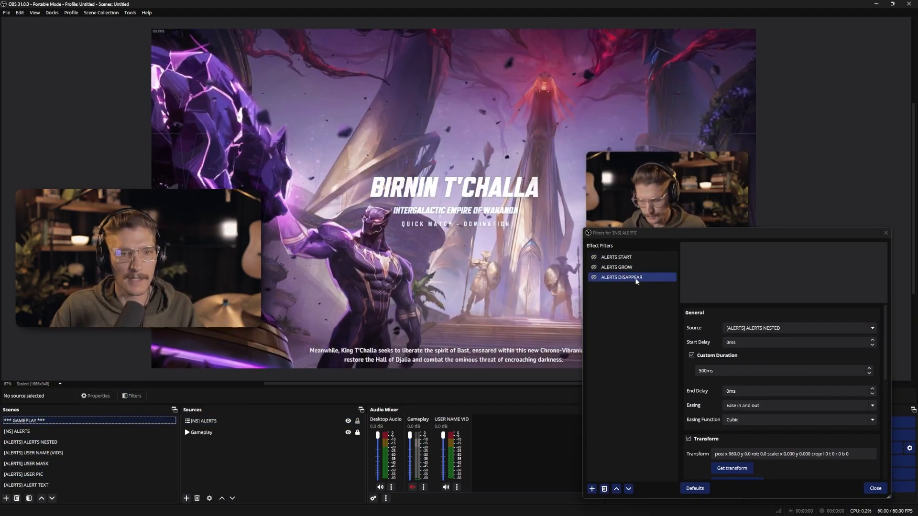
drag(677, 232, 490, 0)
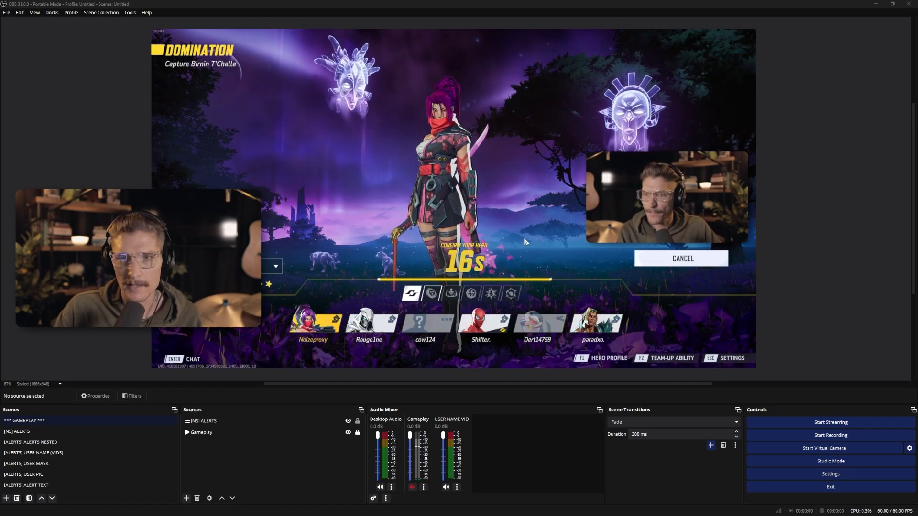
Bring the filters window back and set the custom duration of ALERTS DISAPPEAR to 200 ms
drag(917, 156, 623, 156)
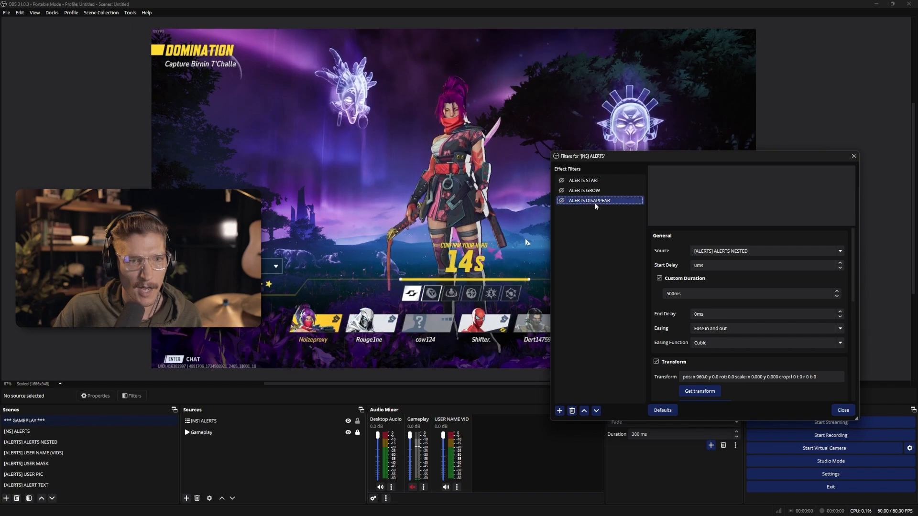
click(667, 293)
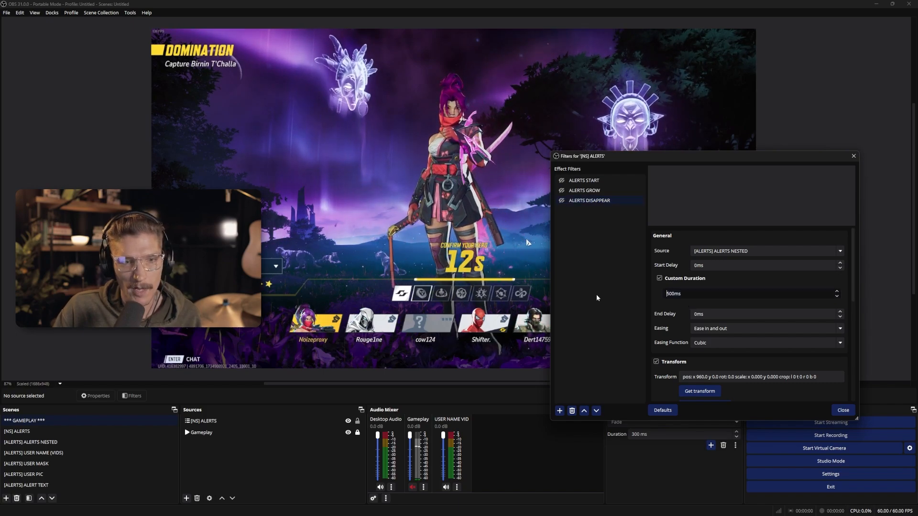
key(Delete)
key(Delete)
key(Delete)
text(200)
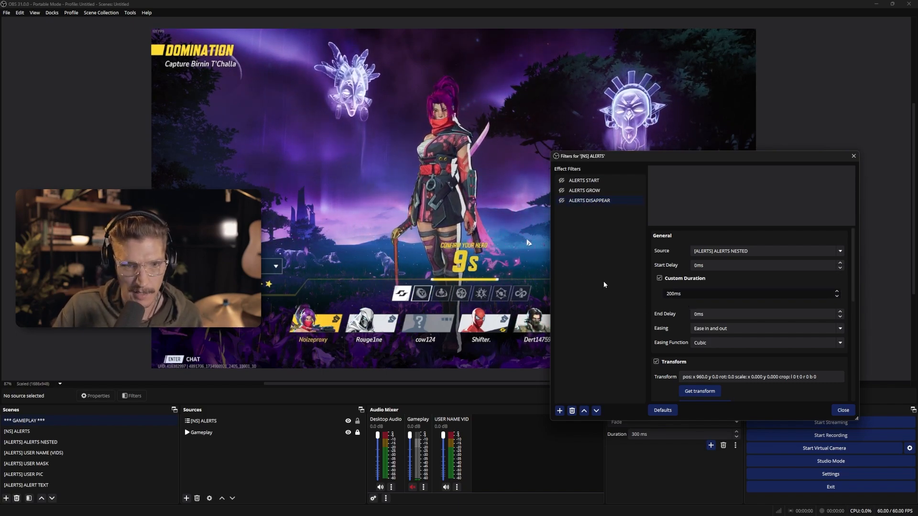
Set the end delay of the ALERTS DISAPPEAR filter to 500 ms and move the filters window away from the preview
click(703, 313)
key(BackSpace)
text(500)
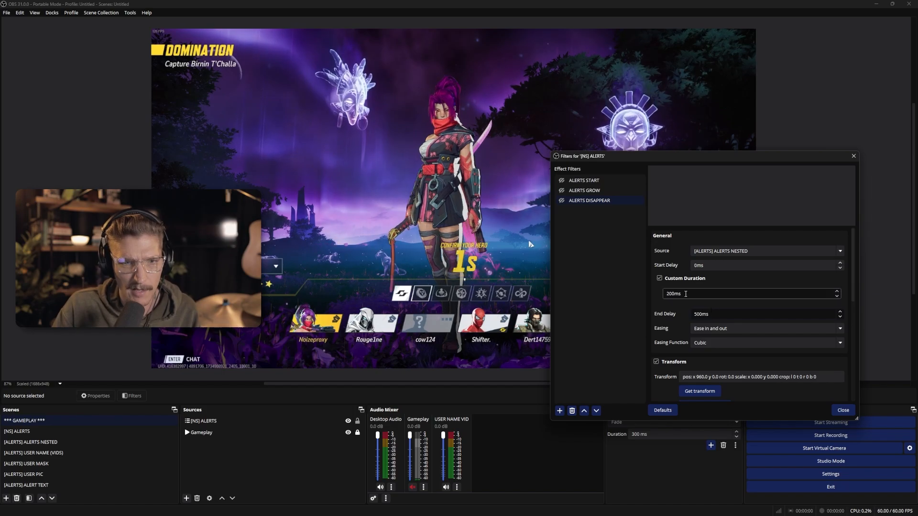
click(660, 277)
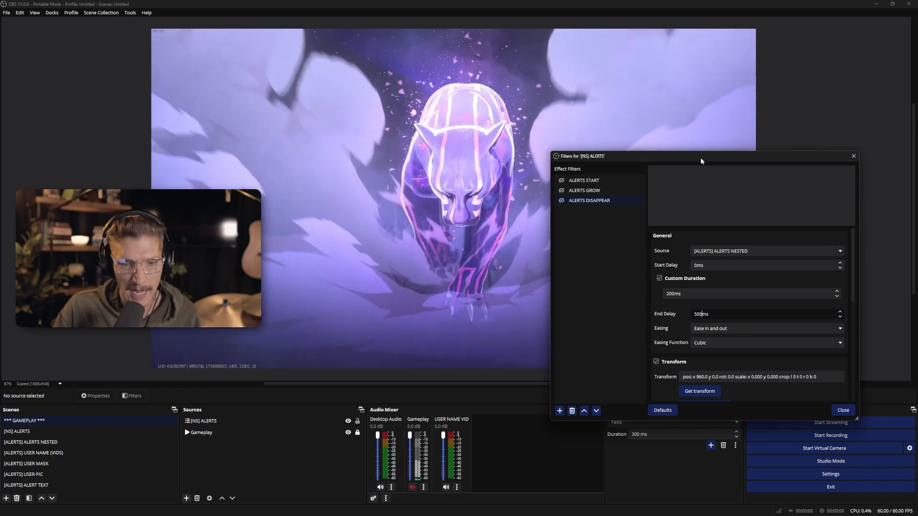
drag(694, 158, 917, 159)
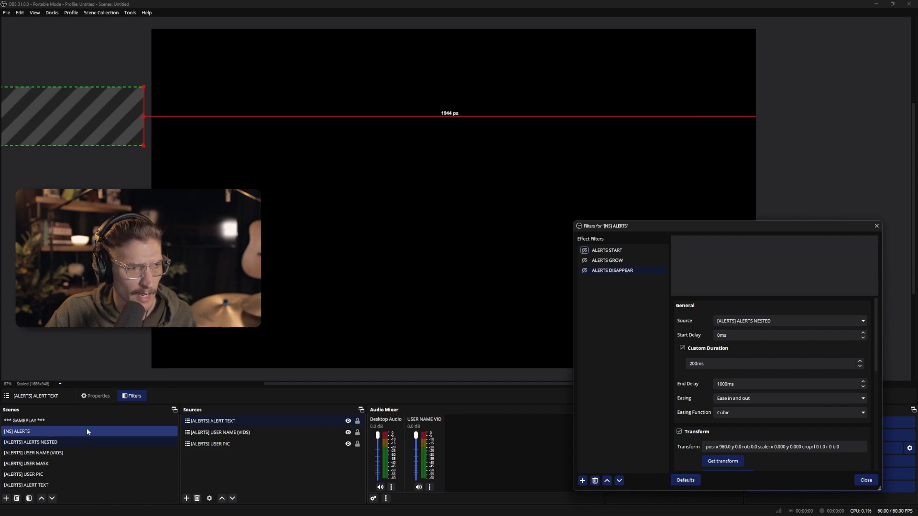
Select the [NS] ALERTS scene, open its filters beside the alert preview and select the ALERTS DISAPPEAR filter
click(32, 431)
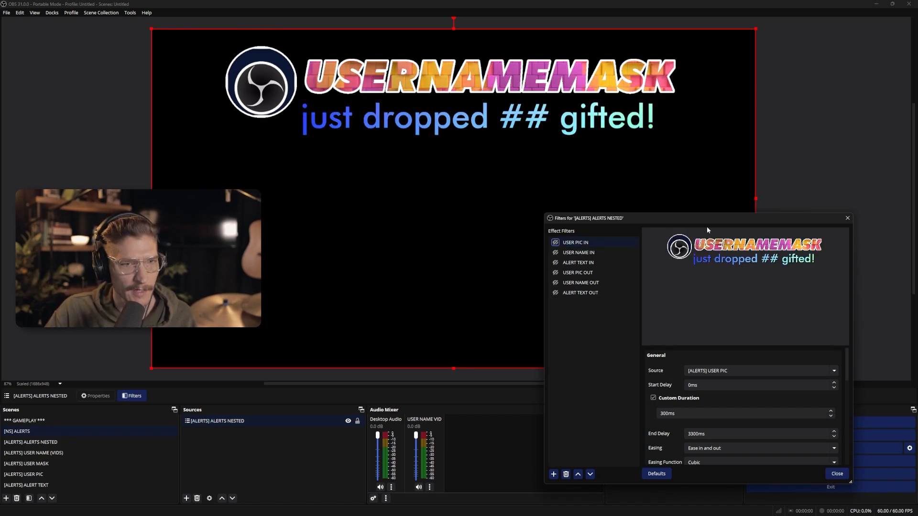
click(837, 473)
click(15, 432)
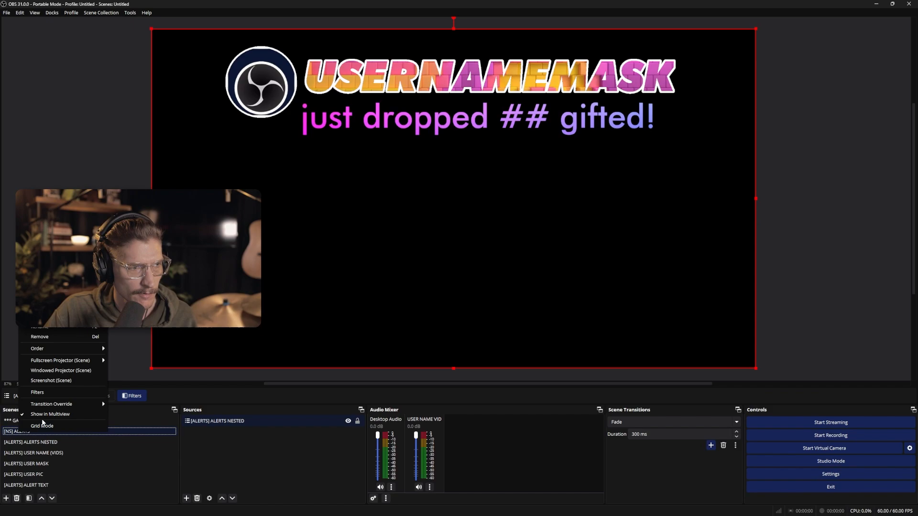
click(37, 392)
drag(479, 115, 714, 197)
click(591, 243)
click(591, 243)
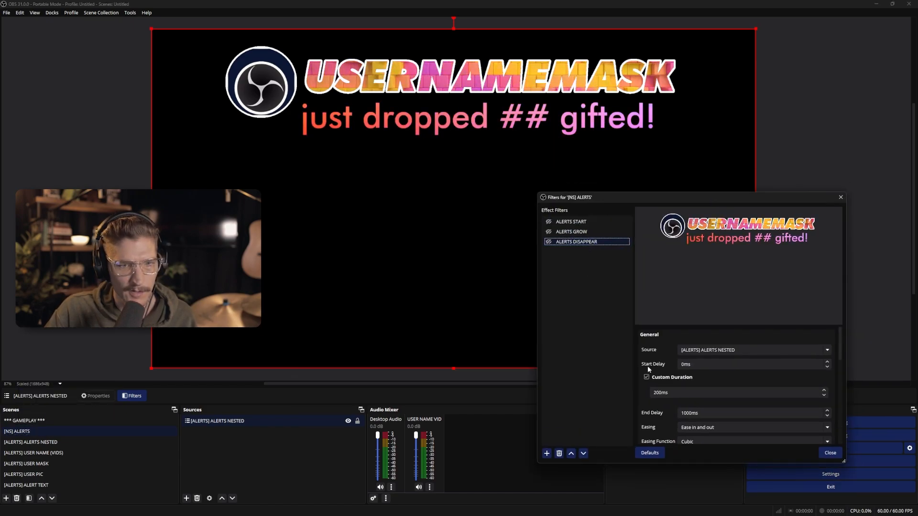
scroll(659, 384, down, 3)
scroll(659, 383, up, 2)
scroll(658, 382, up, 1)
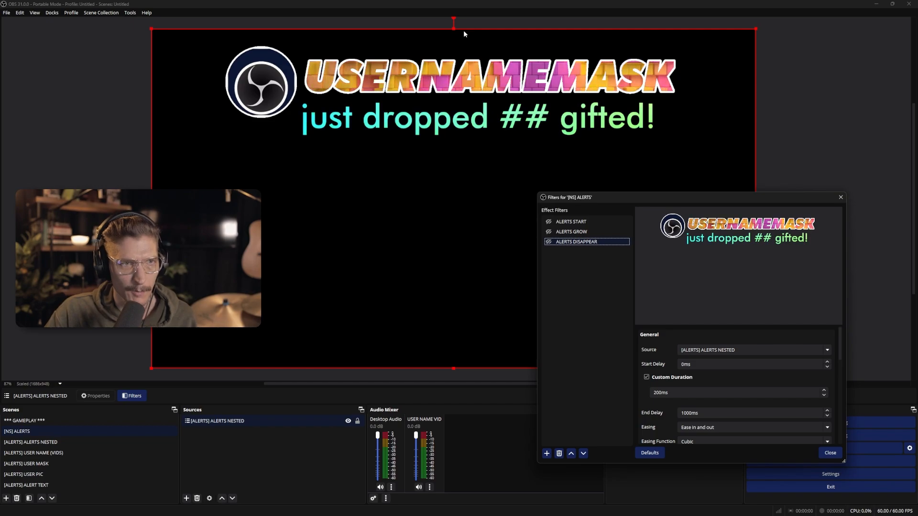
Open the transform settings of the [ALERTS] ALERTS NESTED source and set its size to 0 by 0 px
right_click(226, 420)
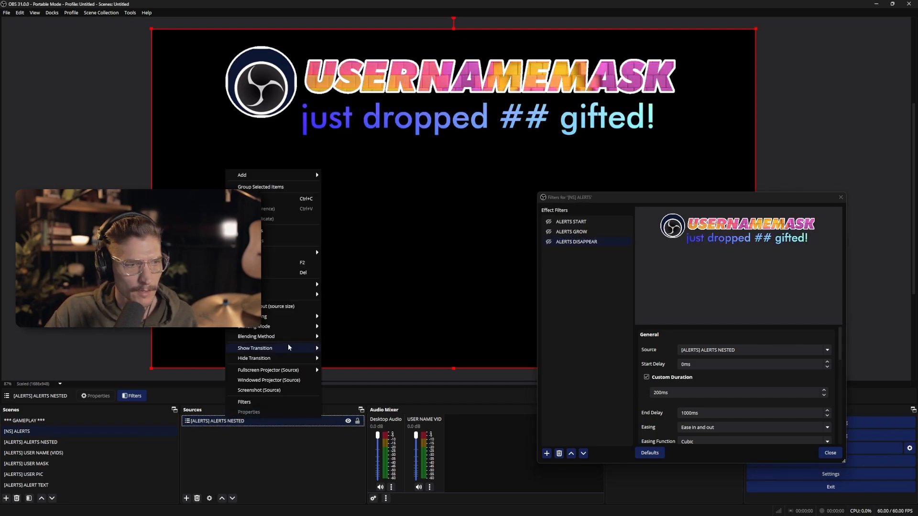
mouse_move(281, 297)
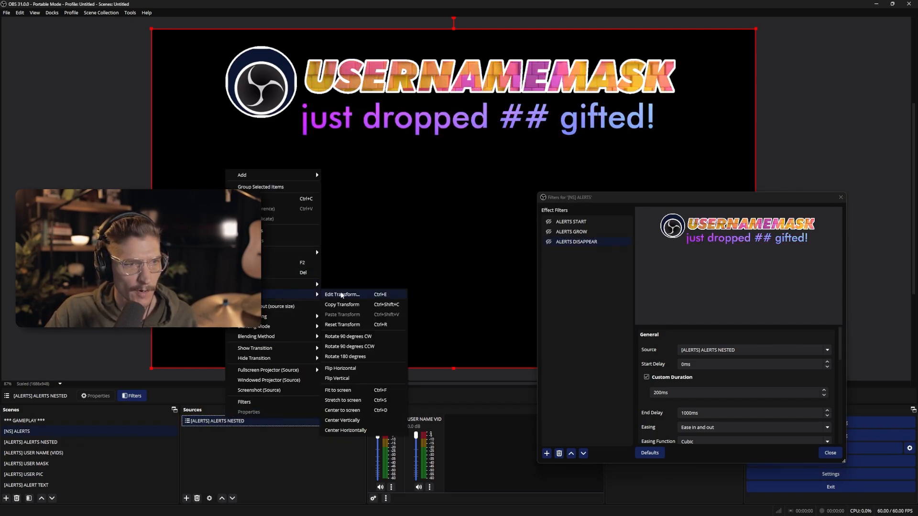
click(342, 294)
text(0)
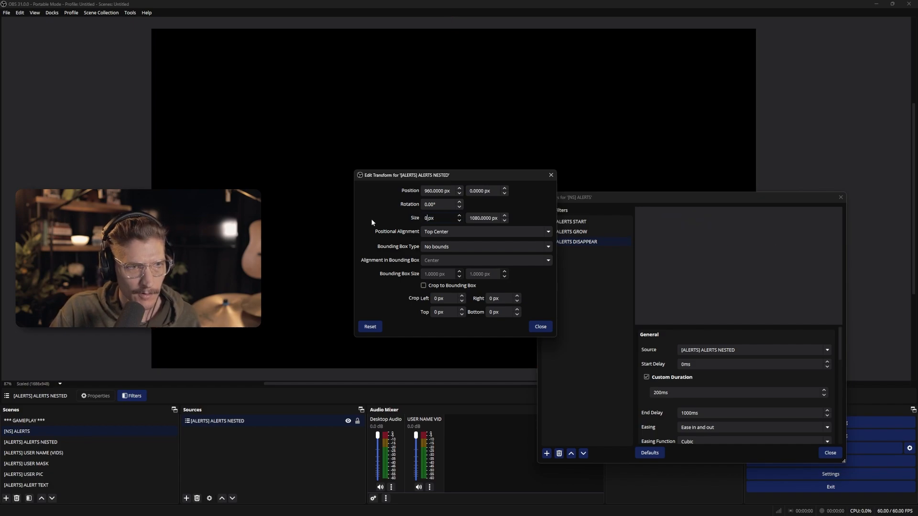
drag(499, 218, 424, 220)
text(0)
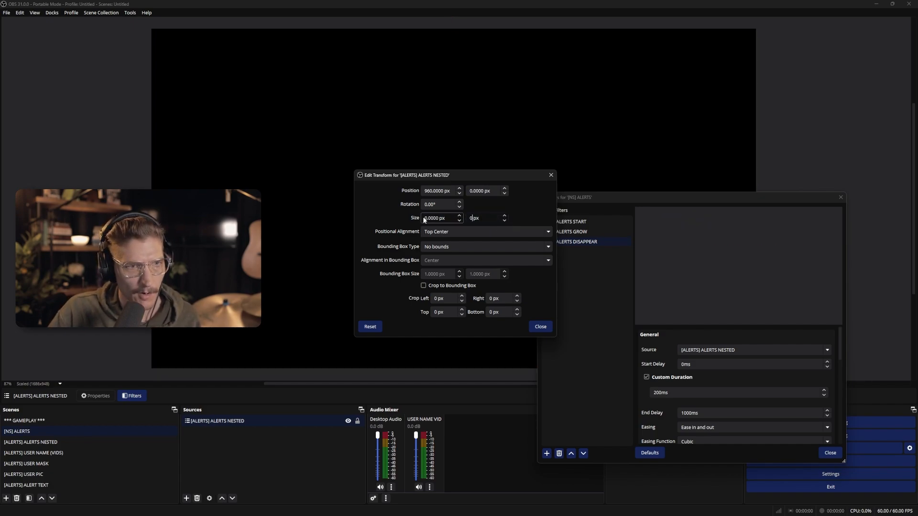
click(478, 191)
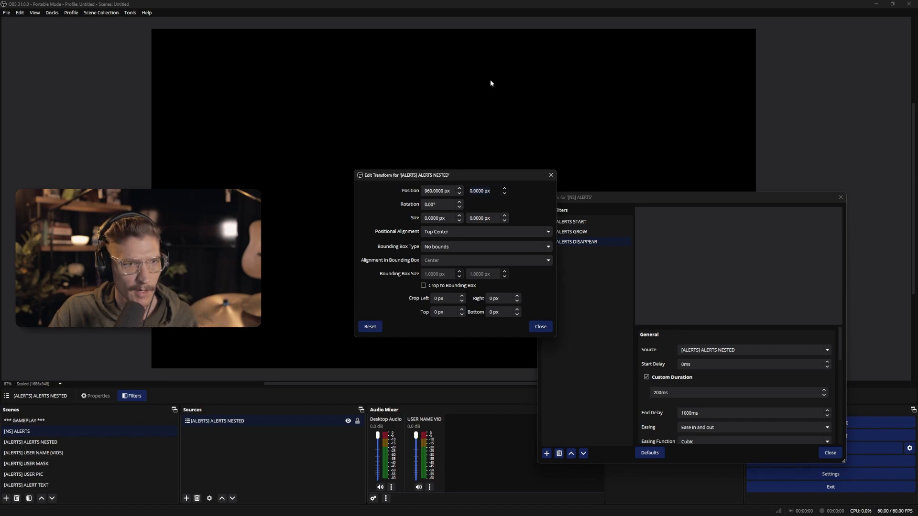
Set the size of the nested alerts source back to 1920 by 1080 px
drag(447, 218, 423, 218)
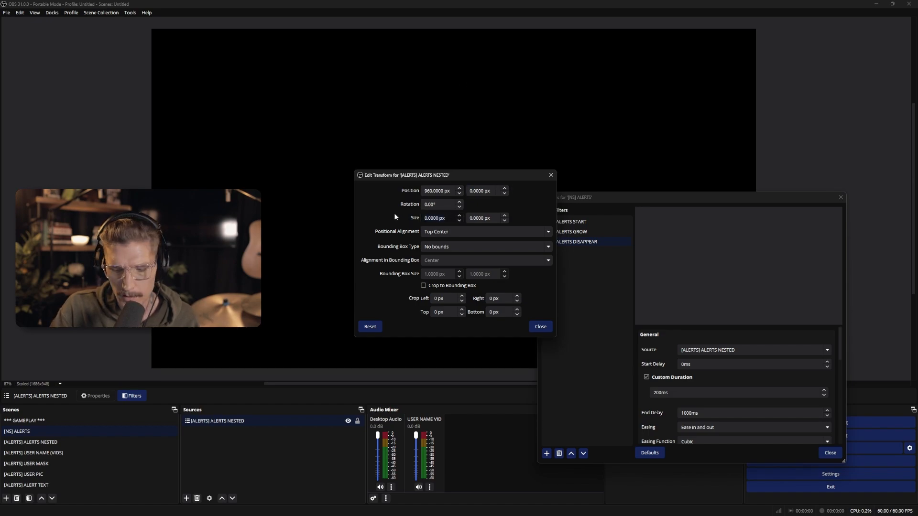
text(1920)
drag(492, 219, 426, 216)
text(1080)
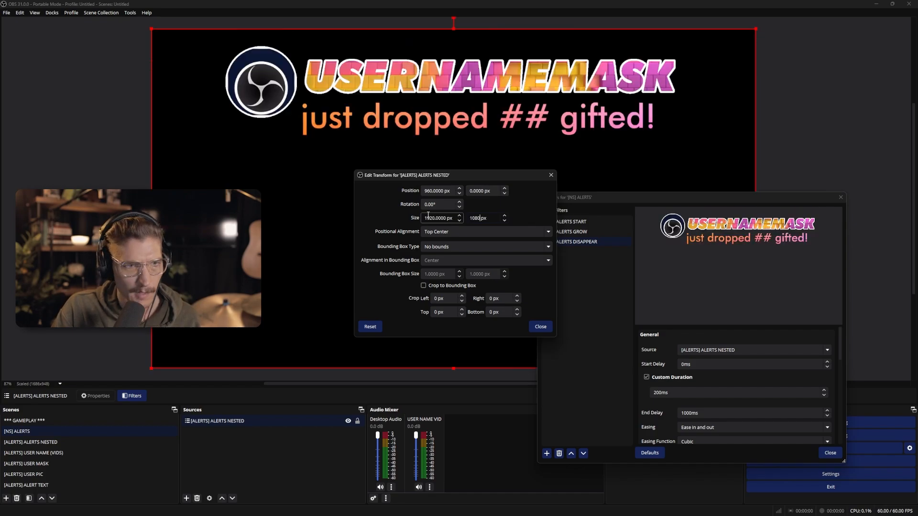
click(475, 83)
drag(475, 83, 492, 67)
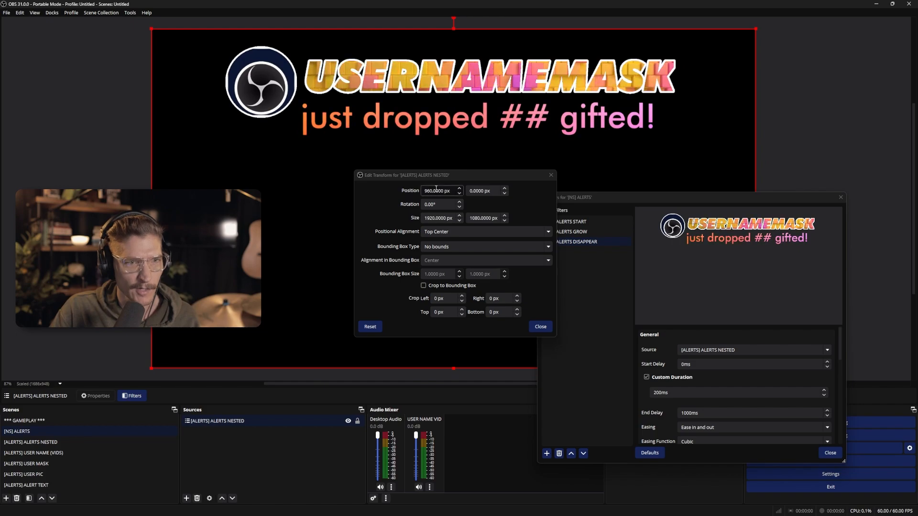
Set the nested alerts source to a size of 0 by 0 px and a vertical position of 200 px
drag(452, 218, 369, 216)
text(0)
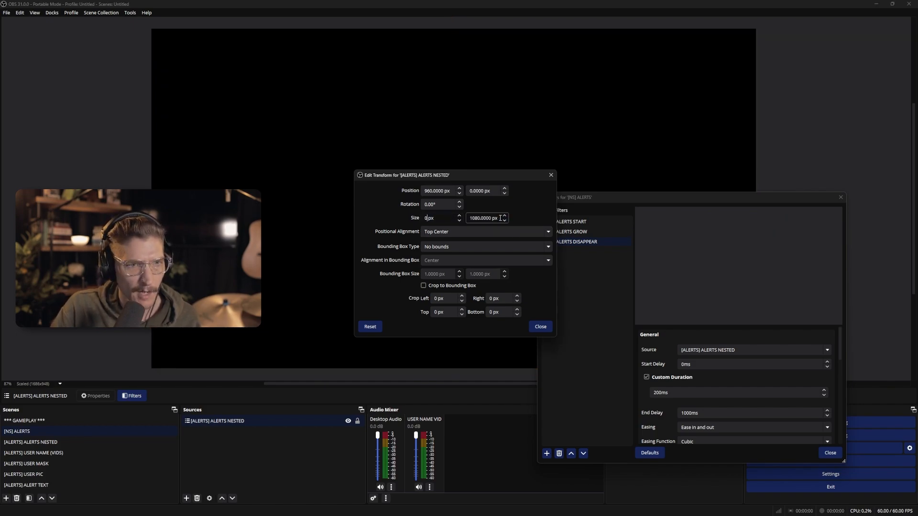
drag(500, 218, 389, 215)
text(0)
drag(495, 190, 435, 191)
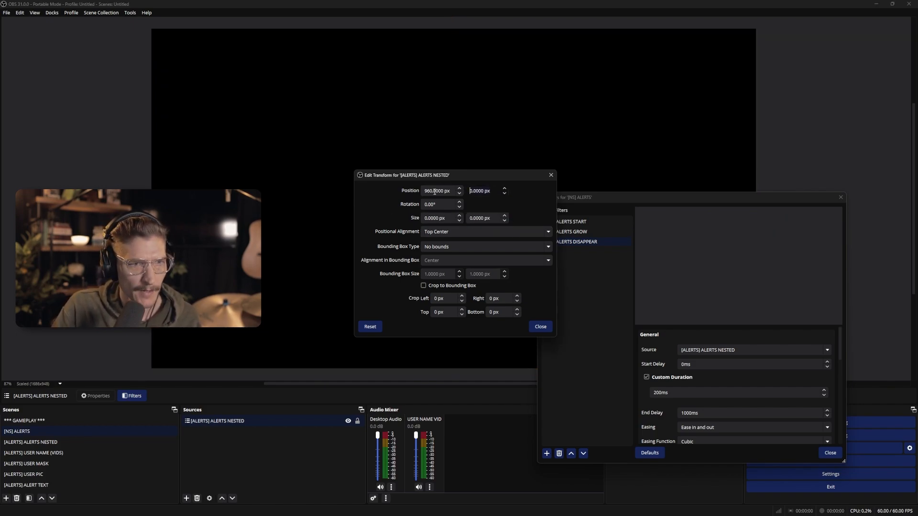
text(200)
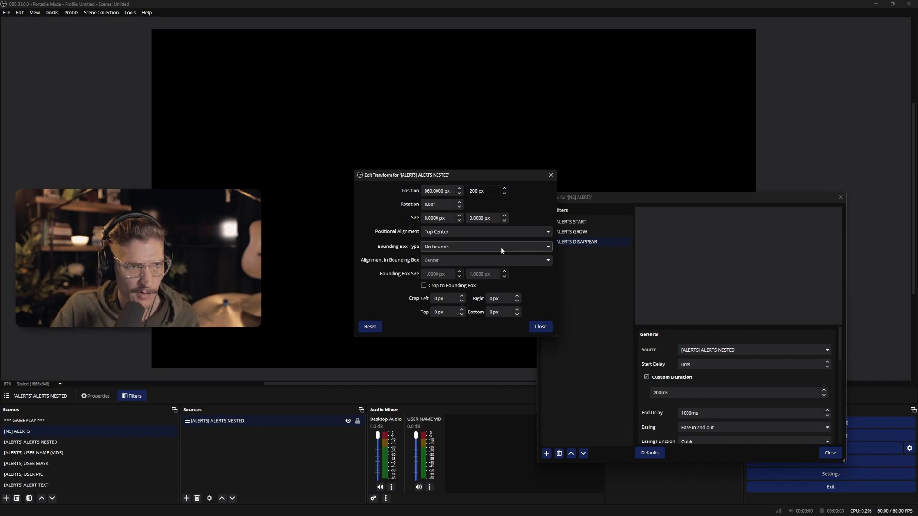
key(Return)
Capture the source's current transform into the ALERTS DISAPPEAR filter and switch to the *** GAMEPLAY *** scene
click(594, 243)
scroll(653, 416, down, 2)
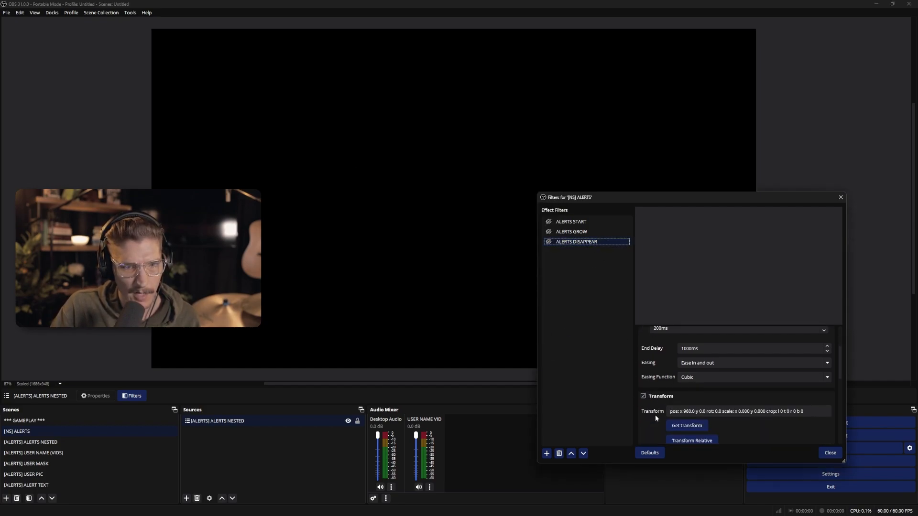
click(685, 426)
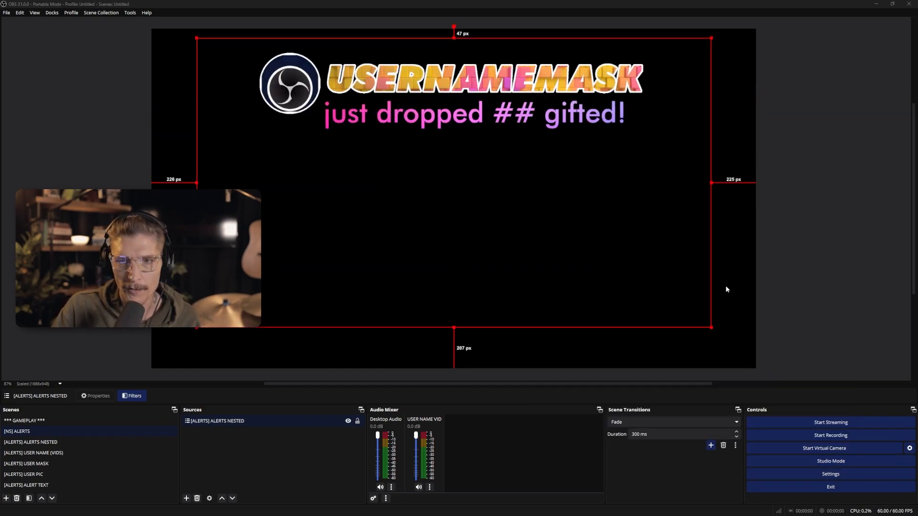
click(42, 443)
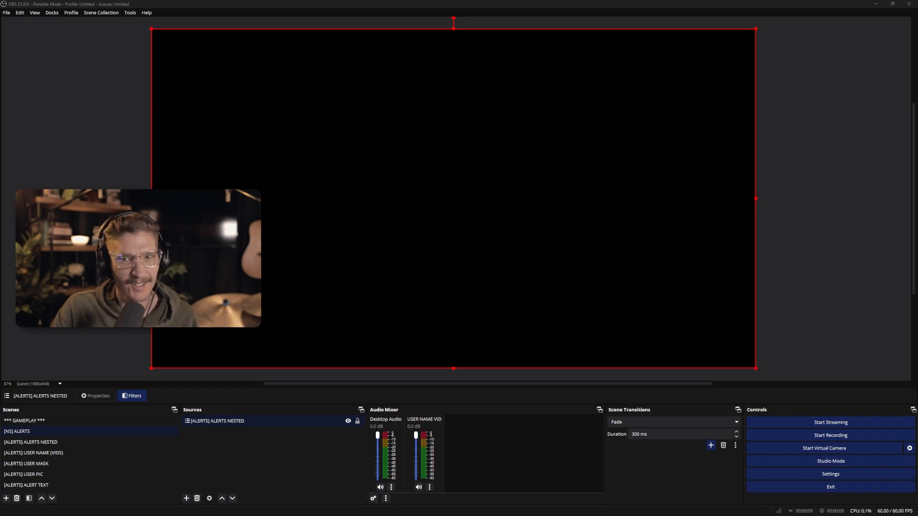
click(22, 421)
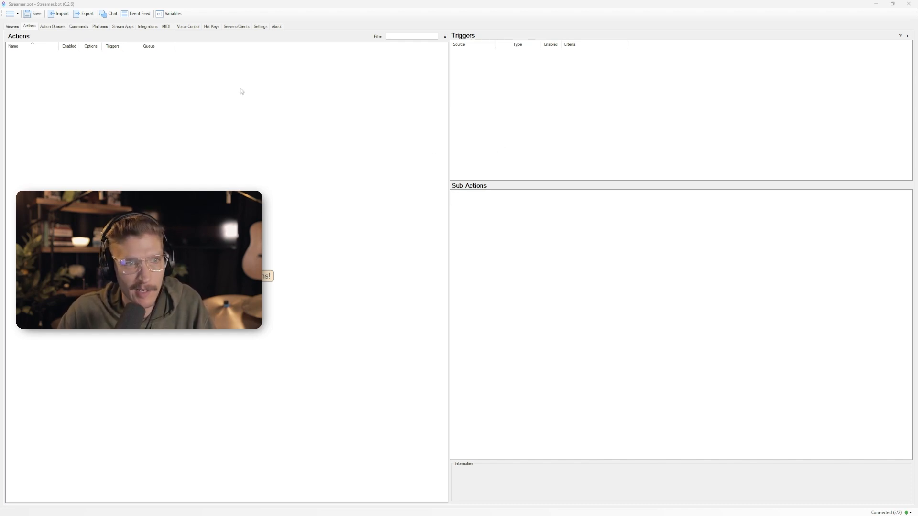
In Streamer.bot, add an action named GIFTED BOMB ALERT in the ALERTS group with the Default queue, and save
right_click(90, 81)
click(103, 84)
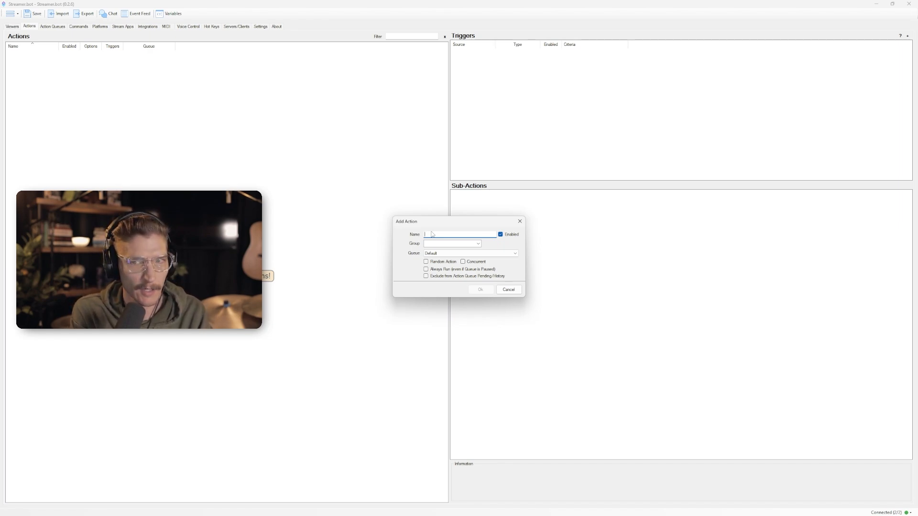
text(gif)
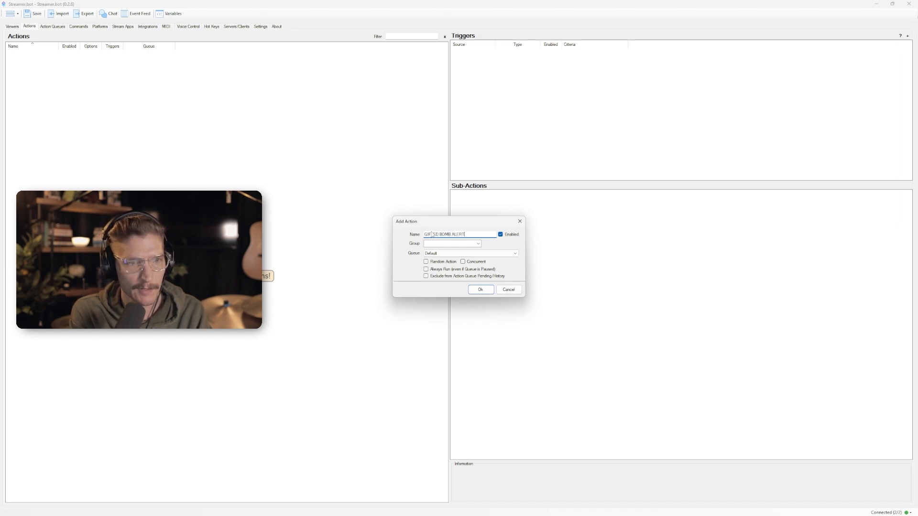
click(466, 243)
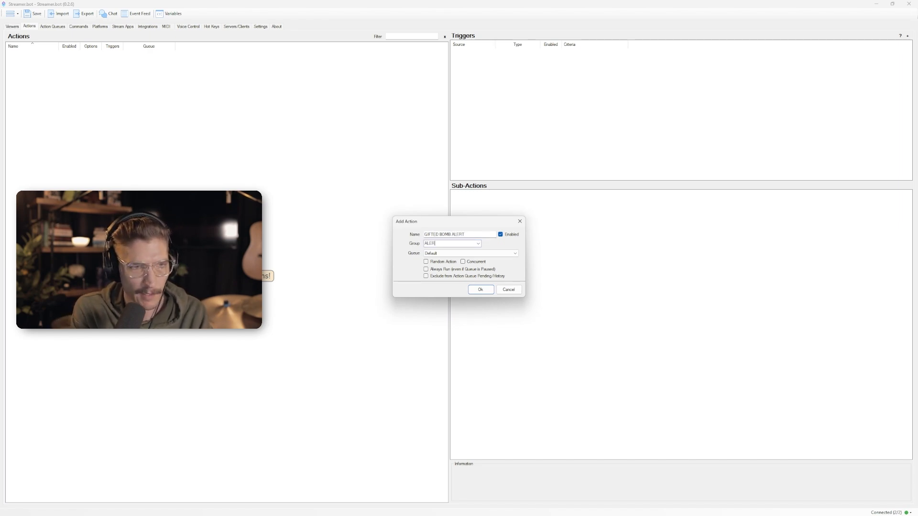
click(445, 253)
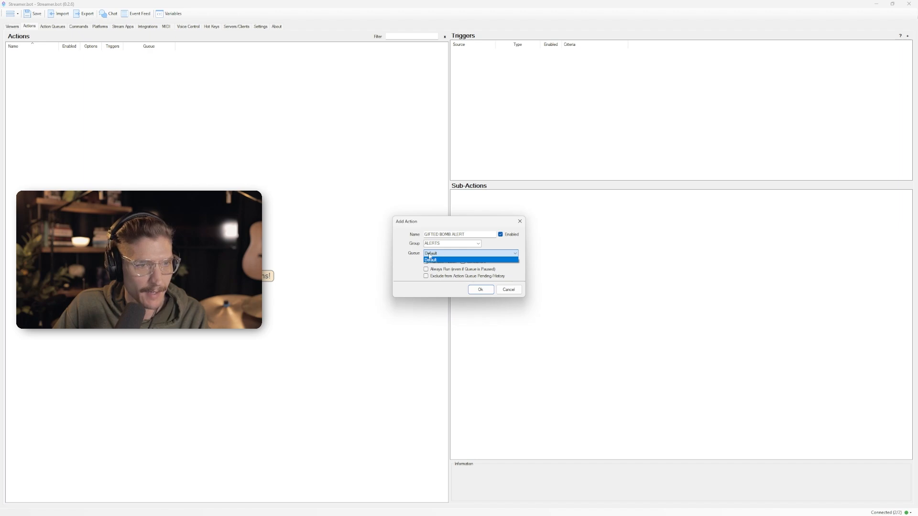
click(429, 259)
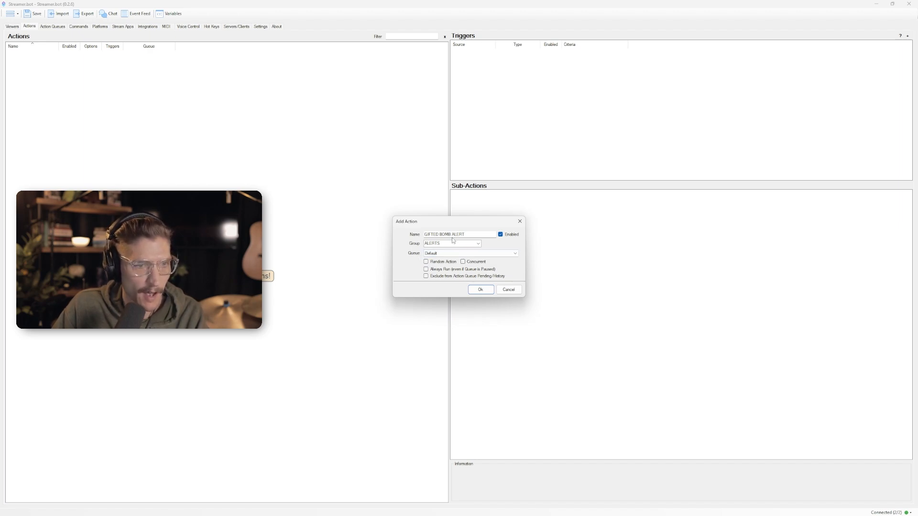
key(Return)
click(95, 75)
click(35, 14)
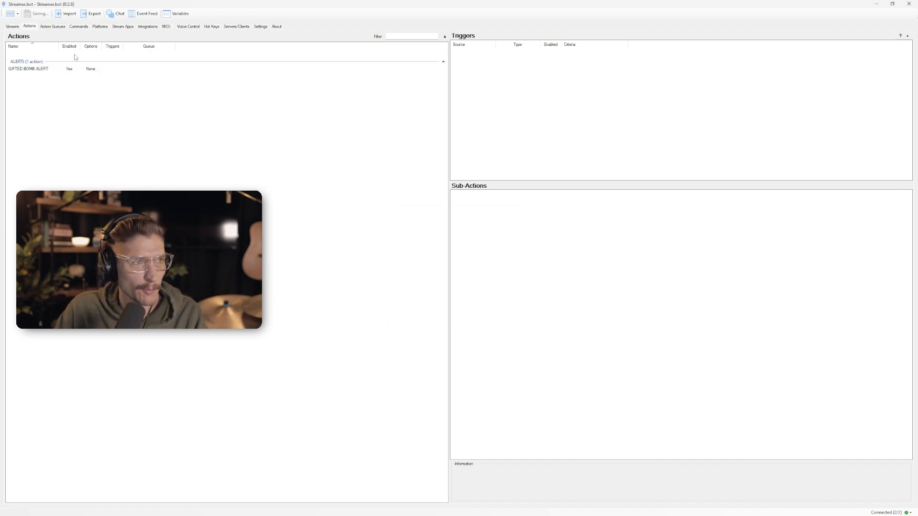
Add a Twitch Get User Info for Target sub-action with source type User to the GIFTED BOMB ALERT action
click(72, 70)
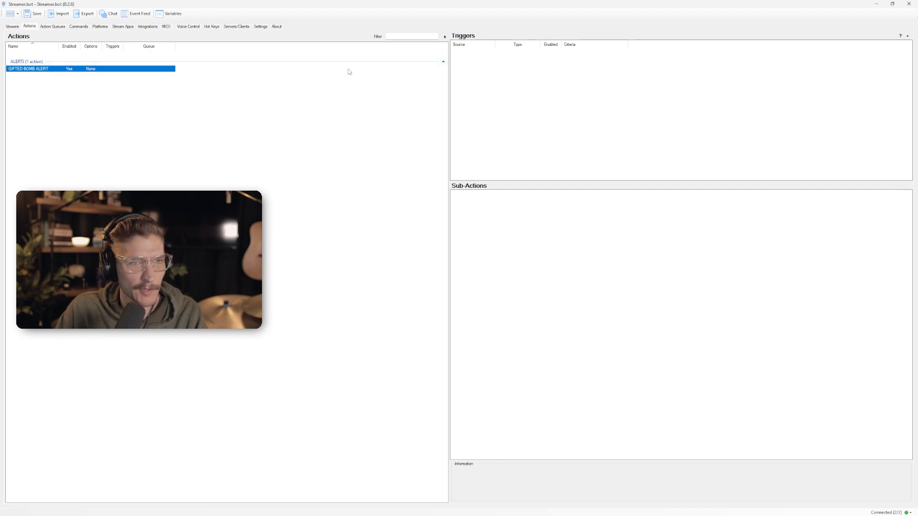
click(422, 152)
right_click(504, 208)
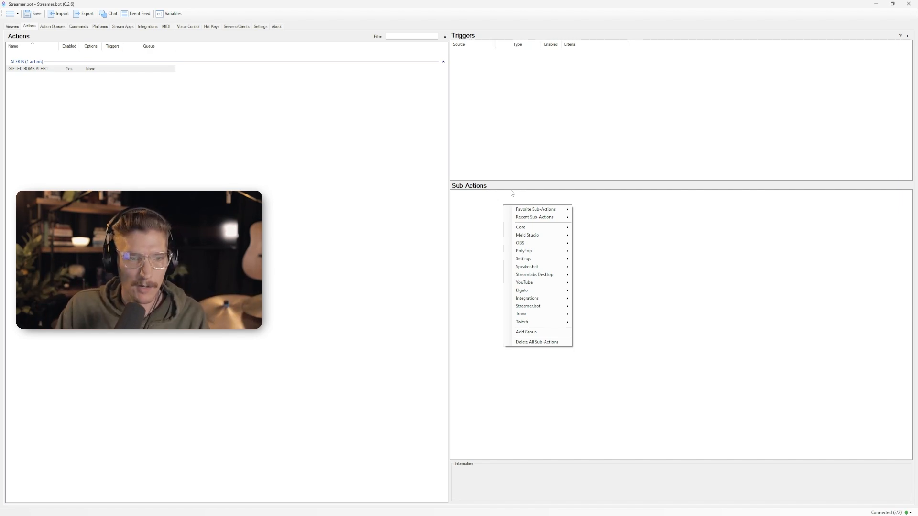
mouse_move(543, 325)
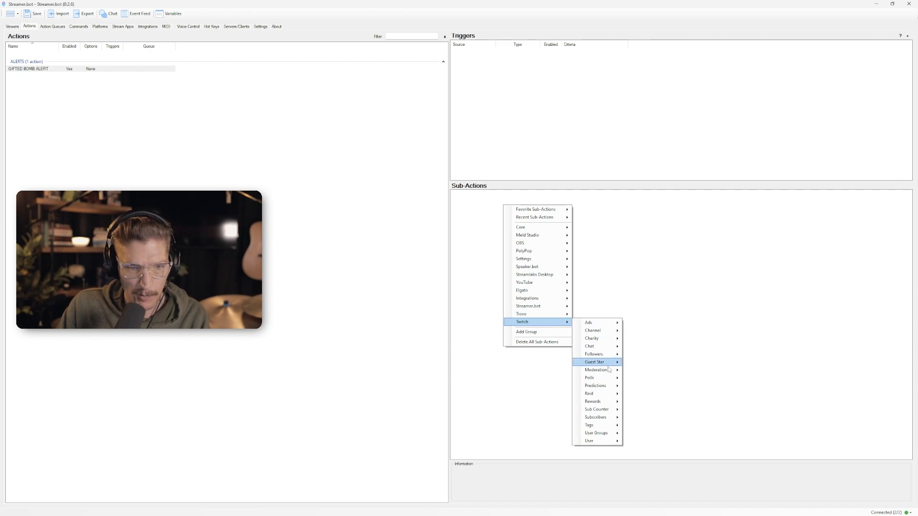
mouse_move(601, 441)
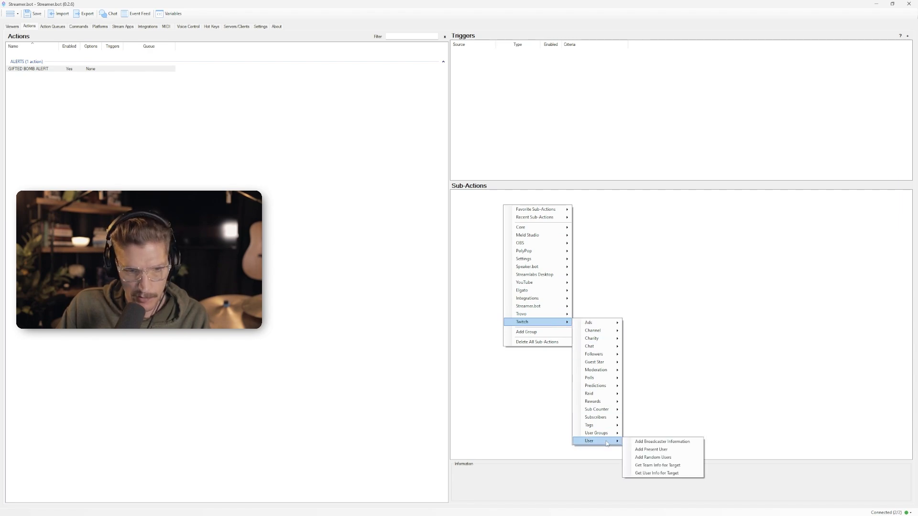
click(668, 474)
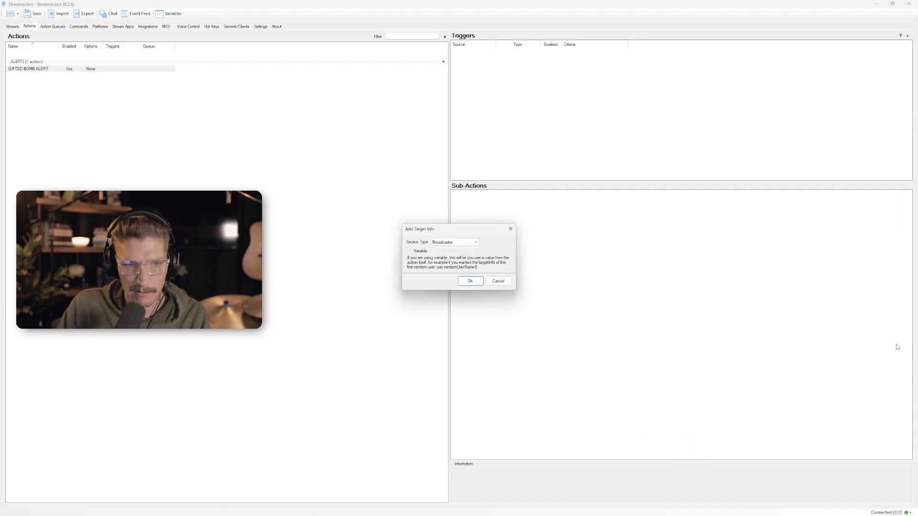
click(469, 244)
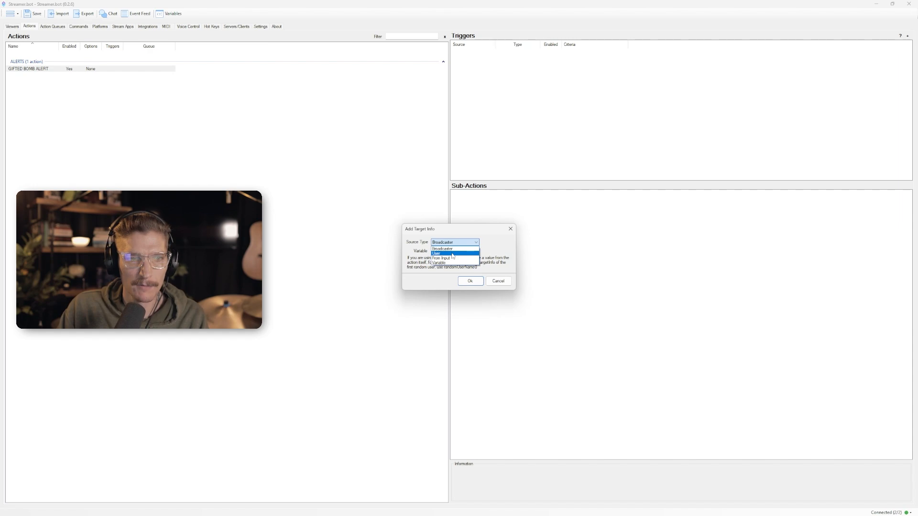
click(452, 254)
click(470, 281)
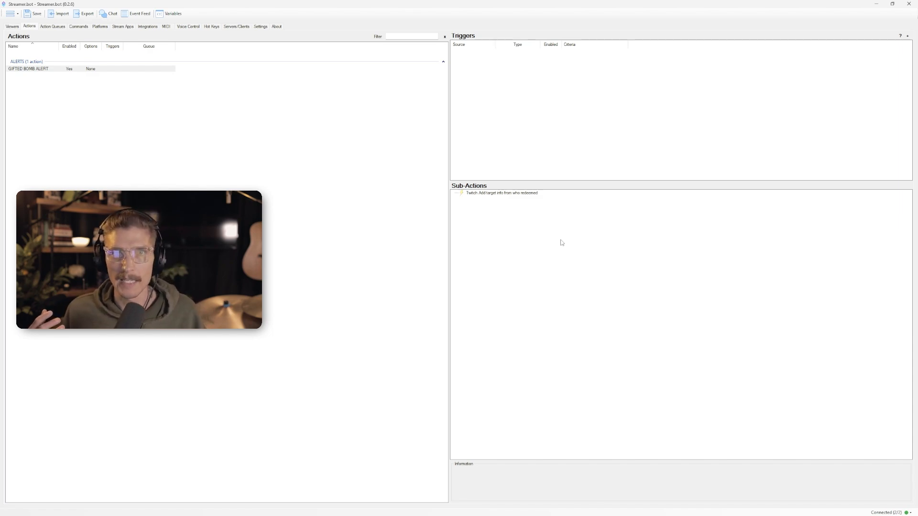
right_click(519, 220)
mouse_move(524, 220)
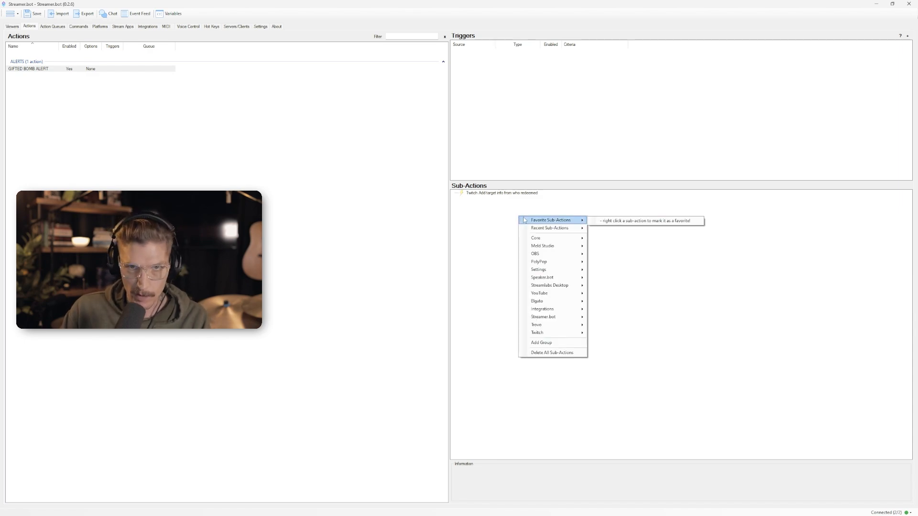
click(475, 200)
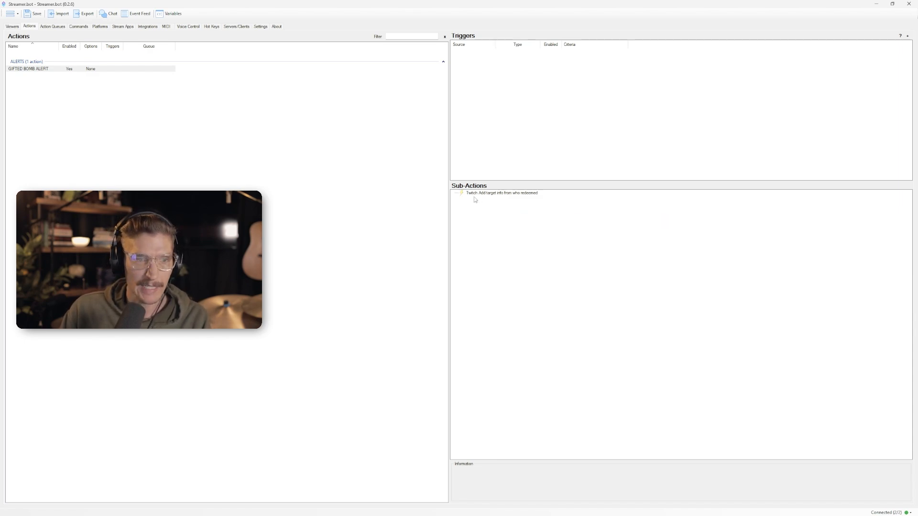
Start an OBS Set Browser Source URL sub-action targeting the USER PIC source in the [ALERTS] USER PIC scene
right_click(524, 215)
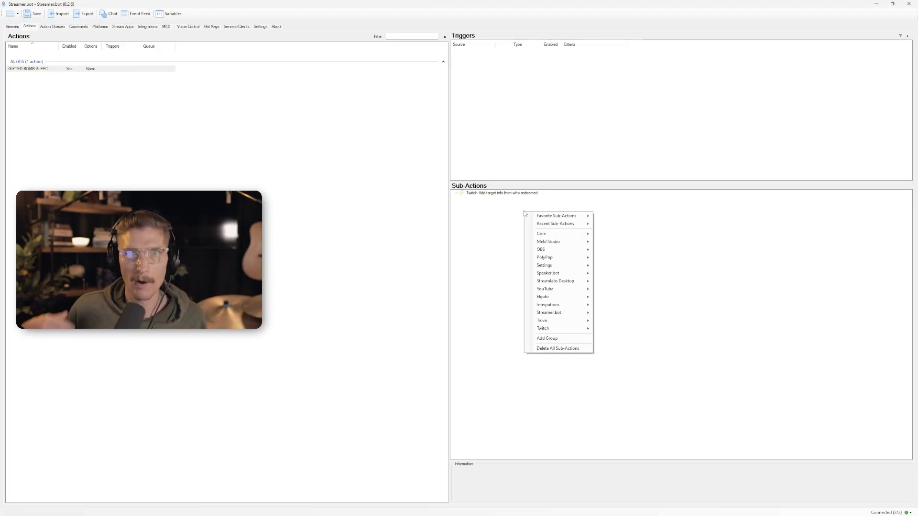
mouse_move(564, 249)
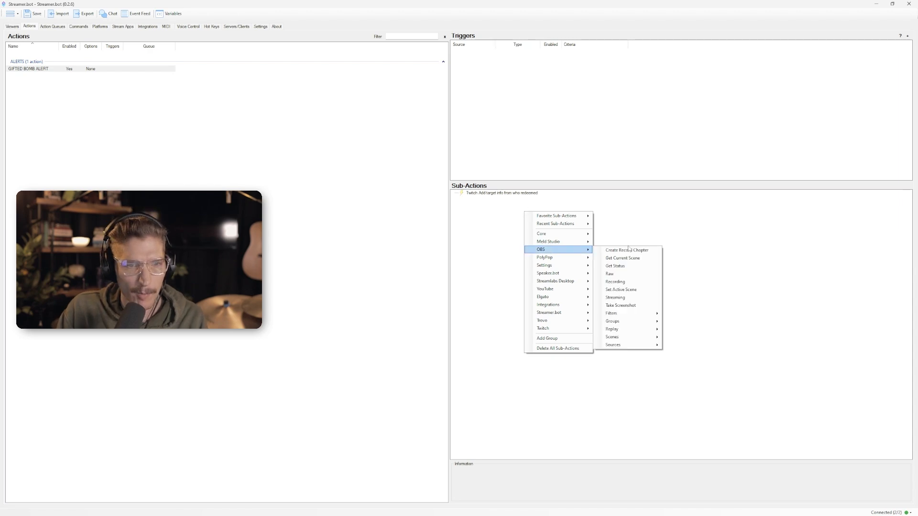
mouse_move(637, 347)
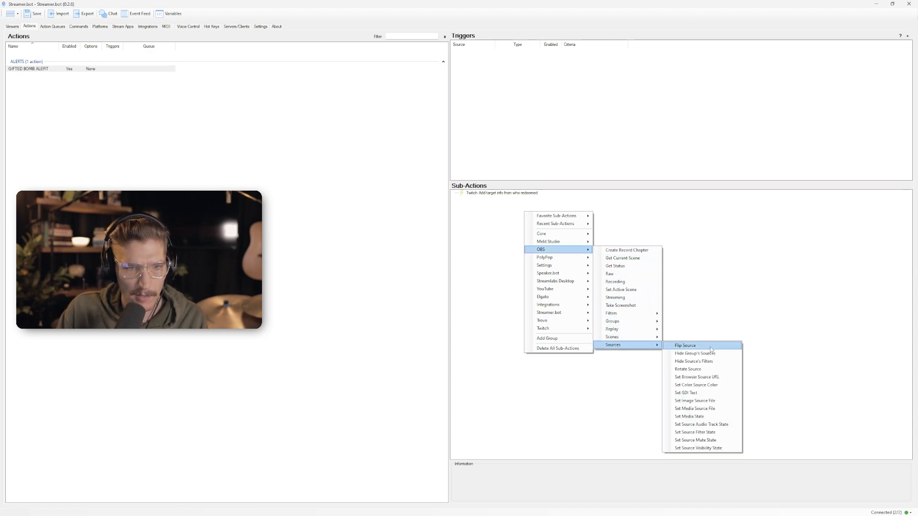
click(689, 378)
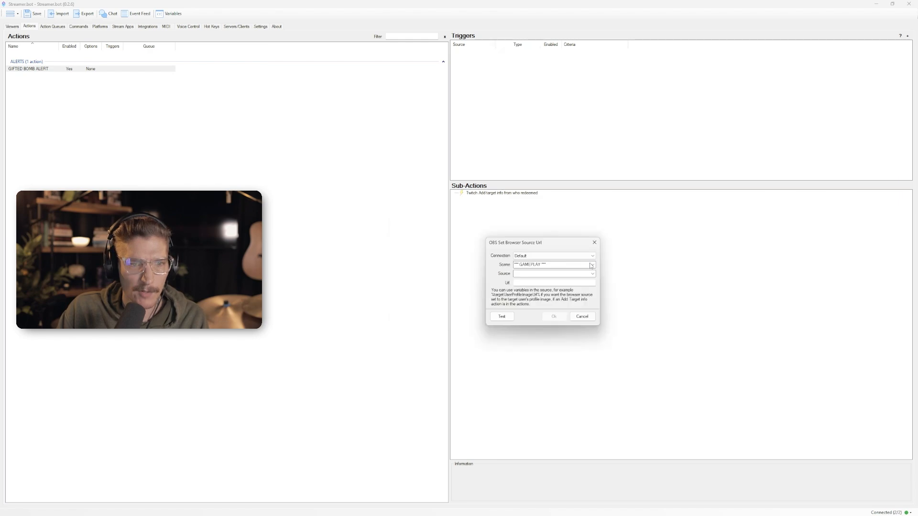
click(580, 267)
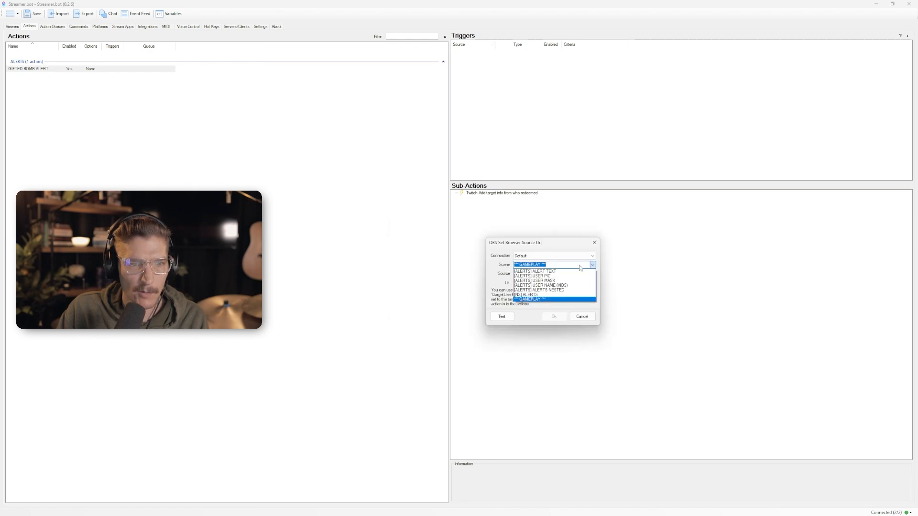
click(547, 276)
click(592, 274)
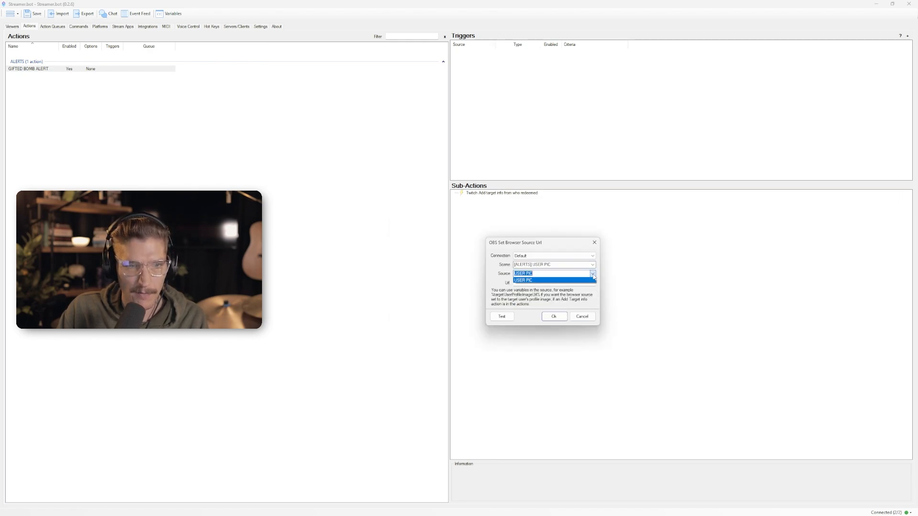
click(530, 281)
Set the browser source URL to %targetUserProfileImageUrl%, confirm the sub-action and select it in the list
click(523, 282)
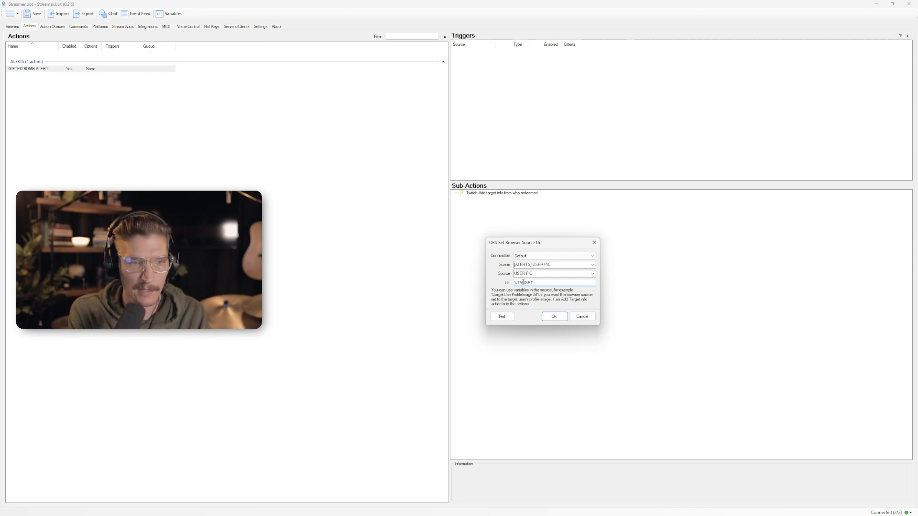
key(BackSpace)
key(BackSpace)
key(BackSpace)
key(BackSpace)
key(BackSpace)
key(BackSpace)
text(ta)
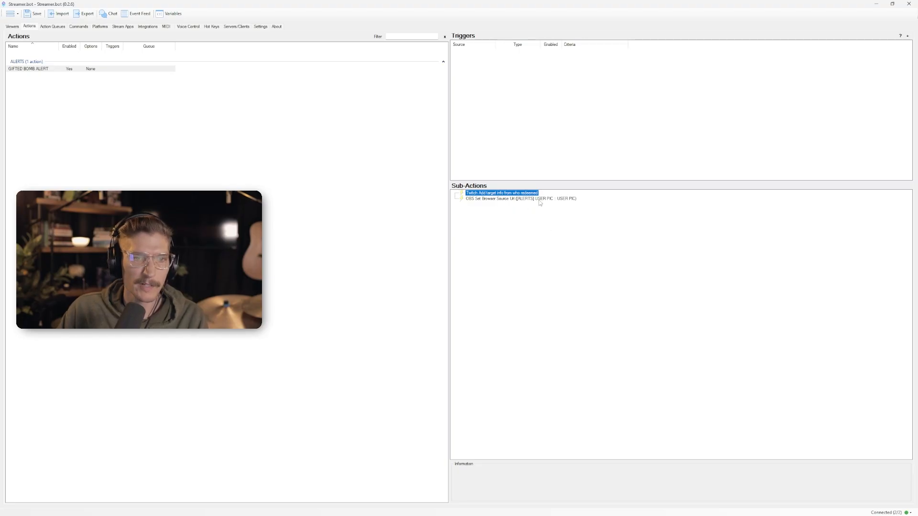
click(541, 199)
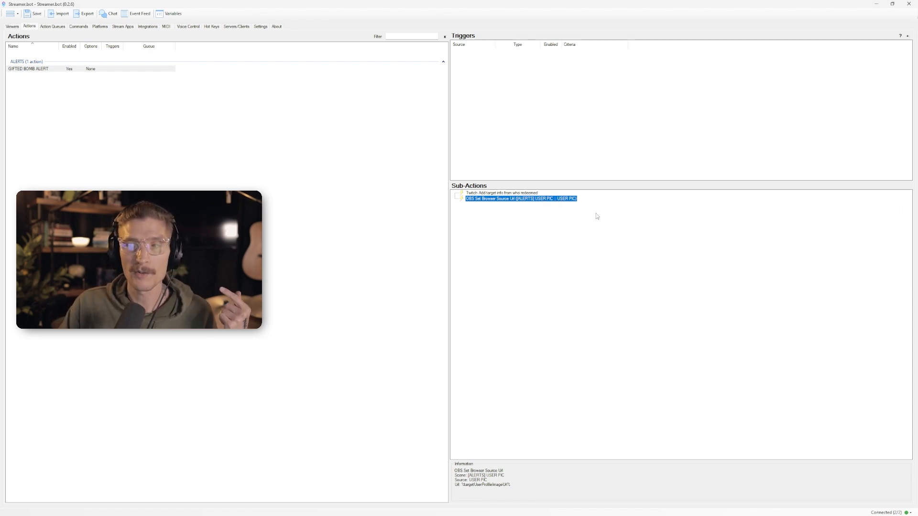
Add an OBS Set GDI Text sub-action for the USER NAME MASK source in scene [ALERTS] USER MASK with the text %user%
right_click(555, 239)
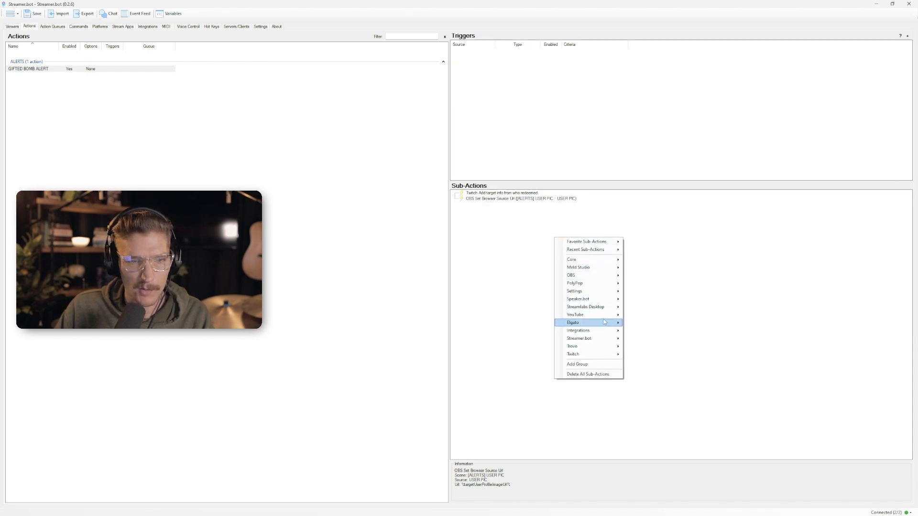
mouse_move(609, 275)
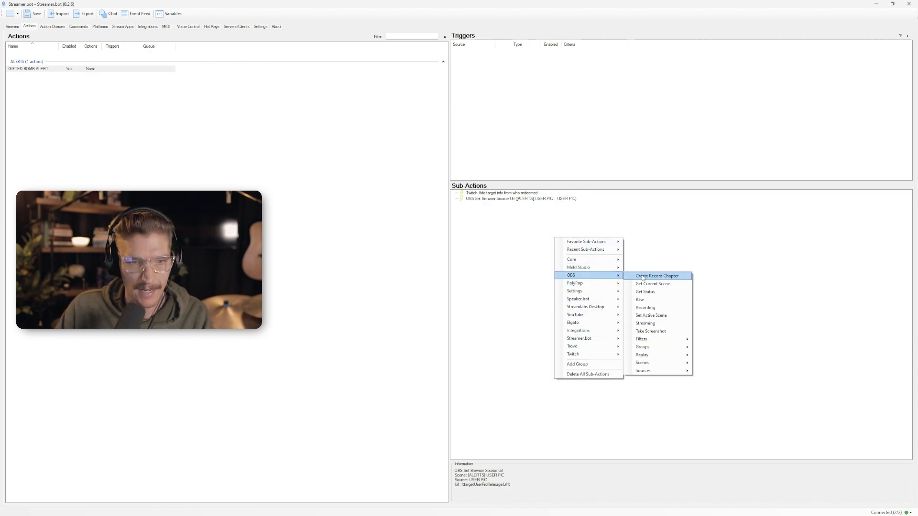
mouse_move(668, 373)
click(716, 419)
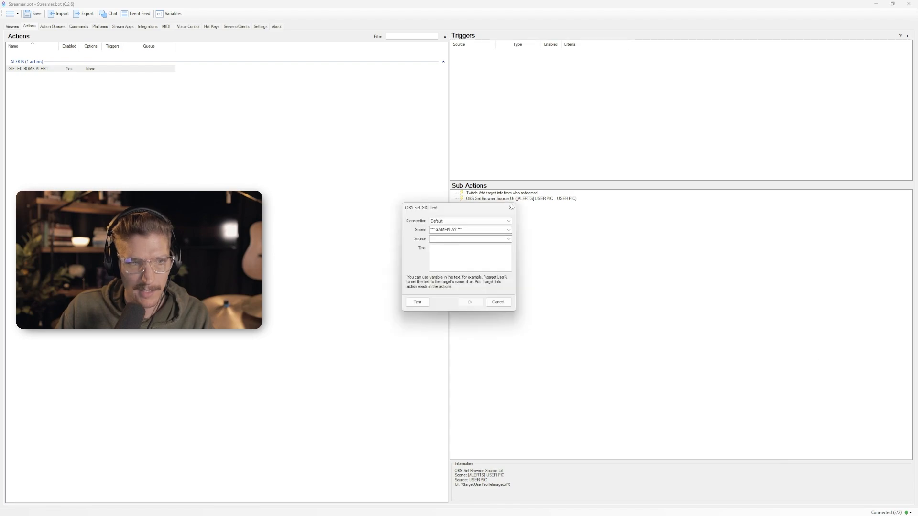
click(509, 230)
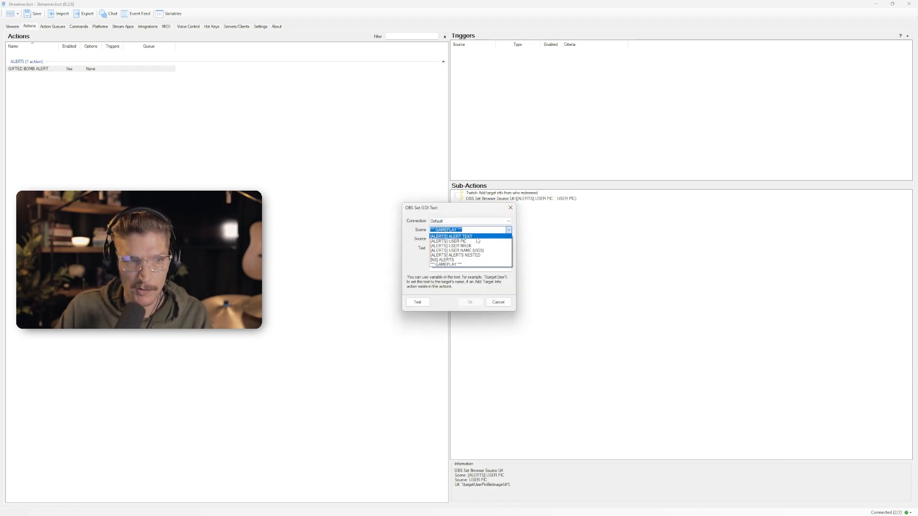
click(450, 245)
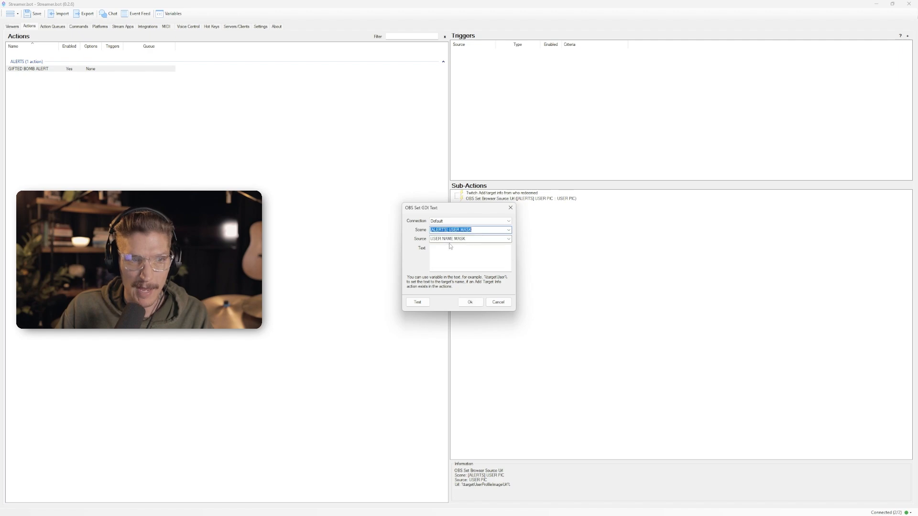
click(509, 239)
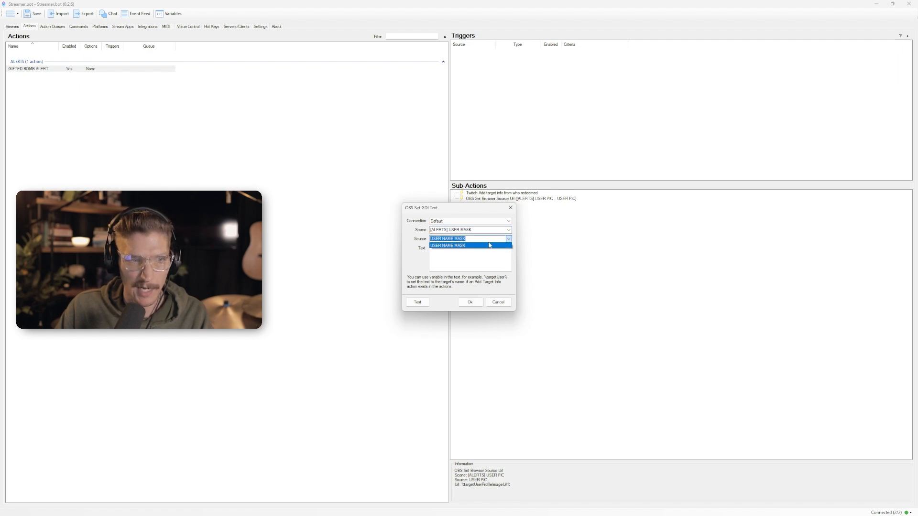
click(489, 246)
click(476, 251)
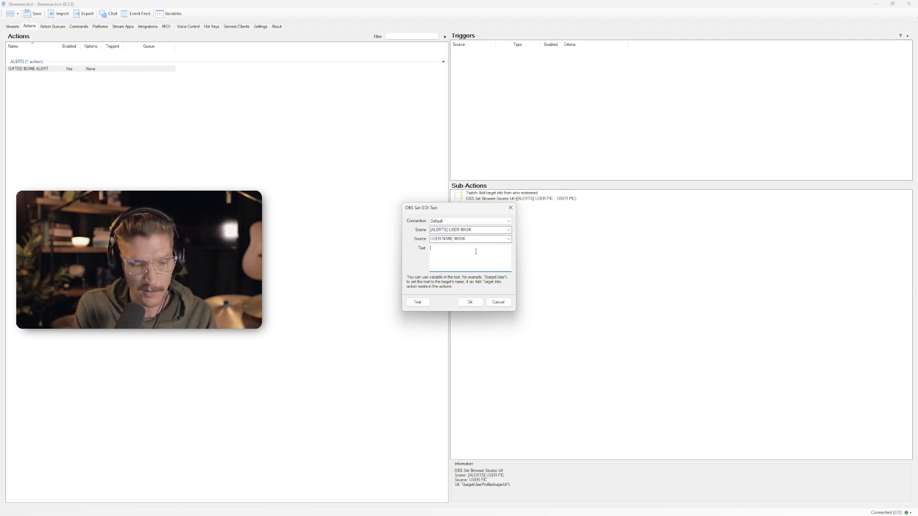
text(%user%)
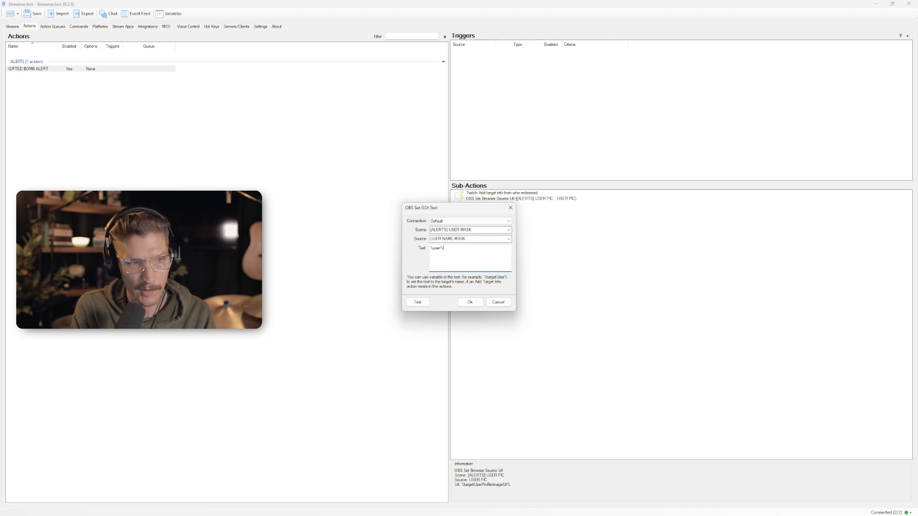
click(470, 303)
Add an OBS Set GDI Text sub-action for the GIFT BOMB source in scene [ALERTS] ALERT TEXT reading "just dropped %gifts% gifted!"
right_click(531, 218)
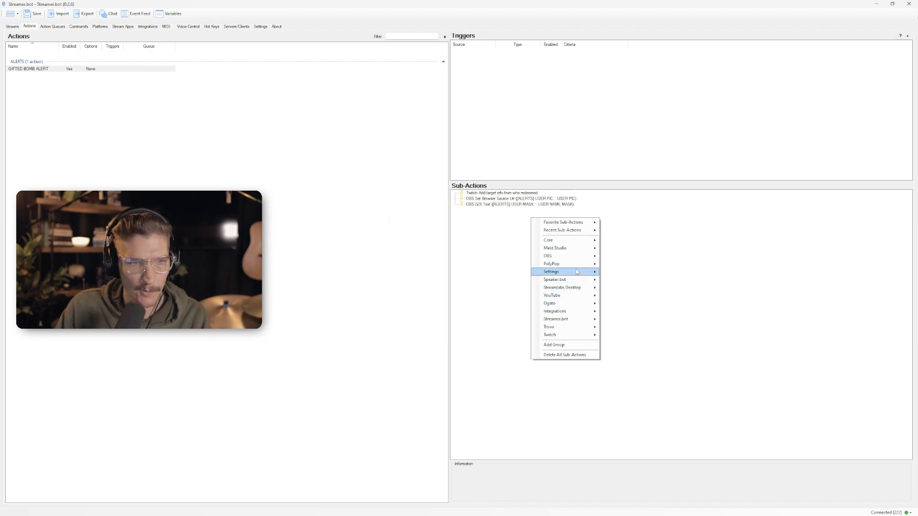
mouse_move(576, 256)
mouse_move(634, 351)
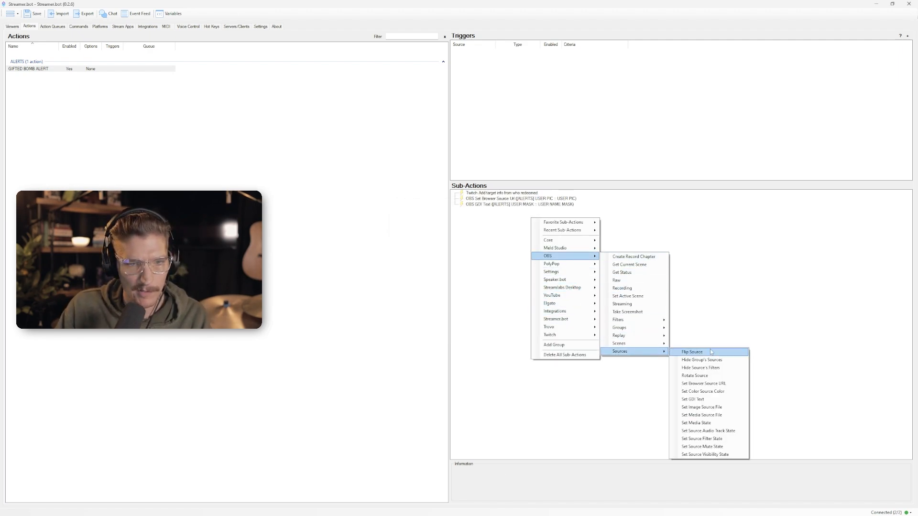
click(707, 400)
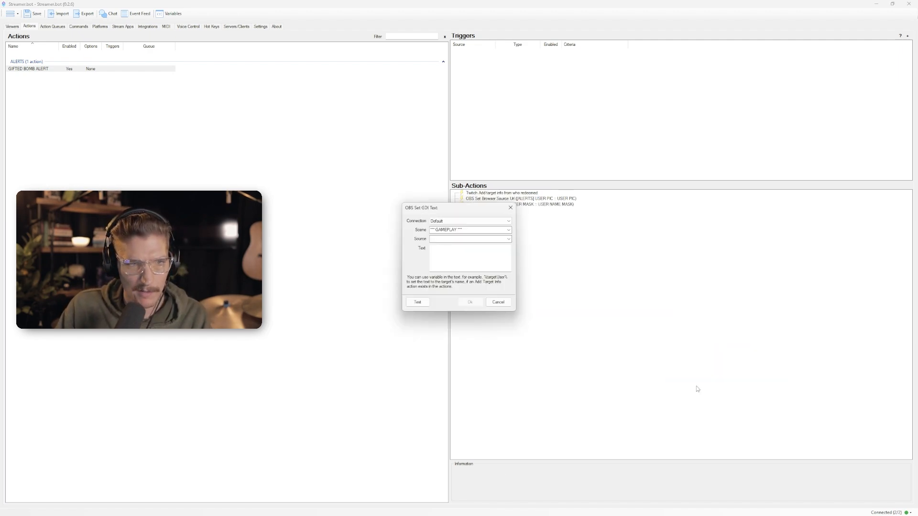
click(508, 230)
click(486, 237)
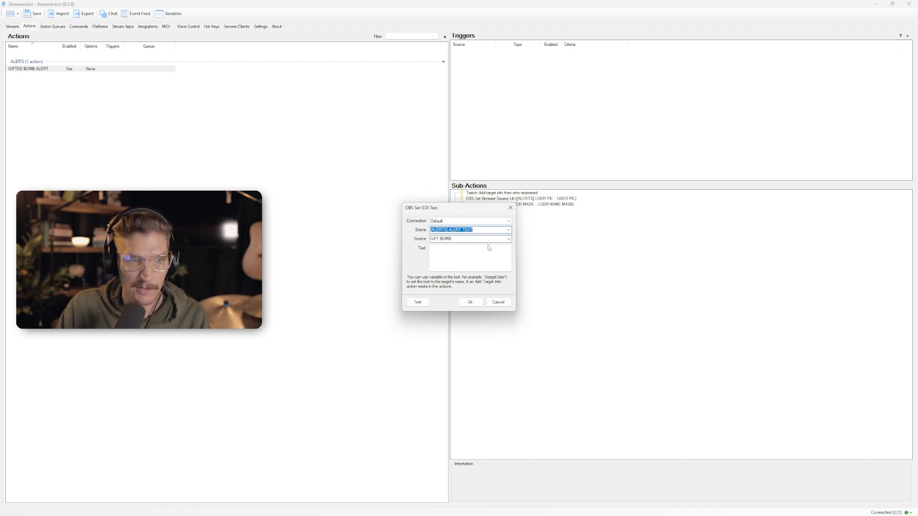
click(463, 238)
click(461, 250)
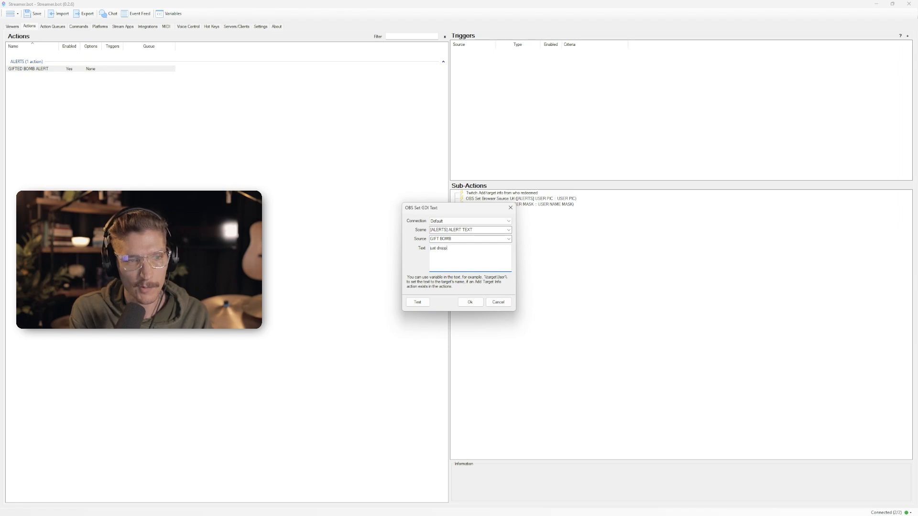
text(just dropped %)
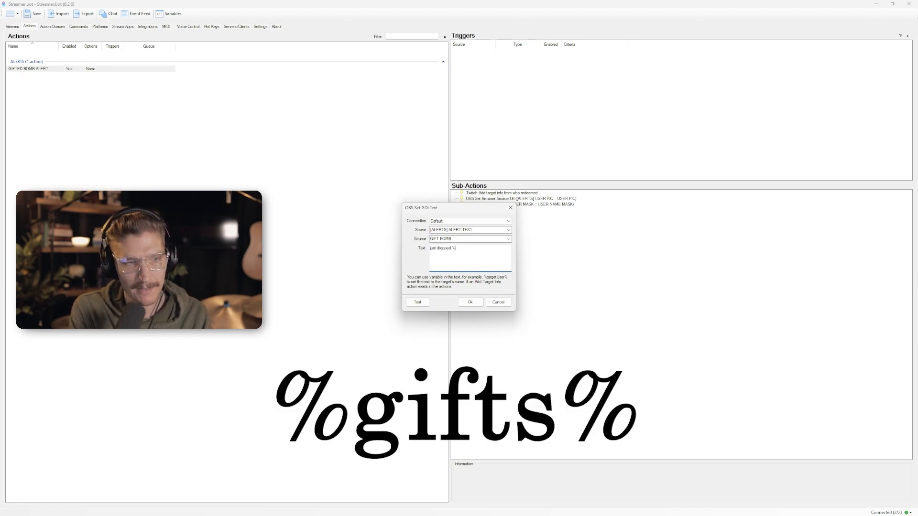
text(gifts)
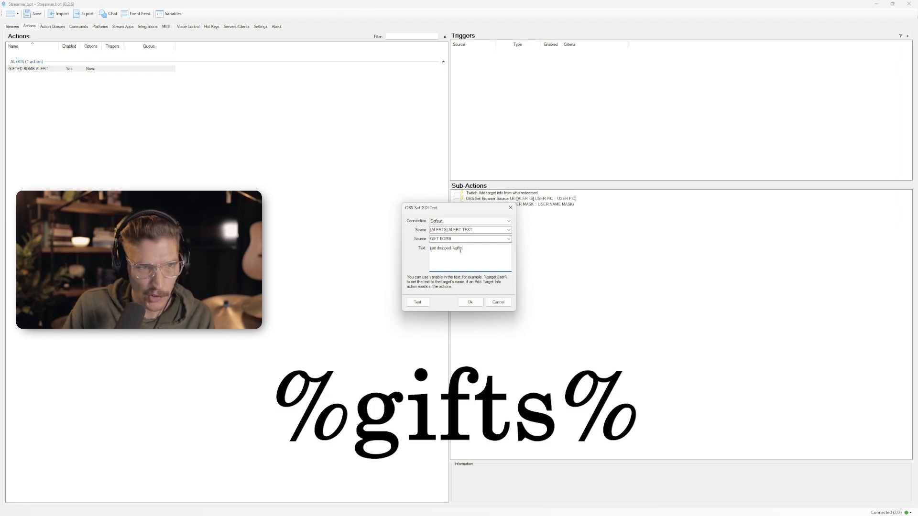
text(% gifted!)
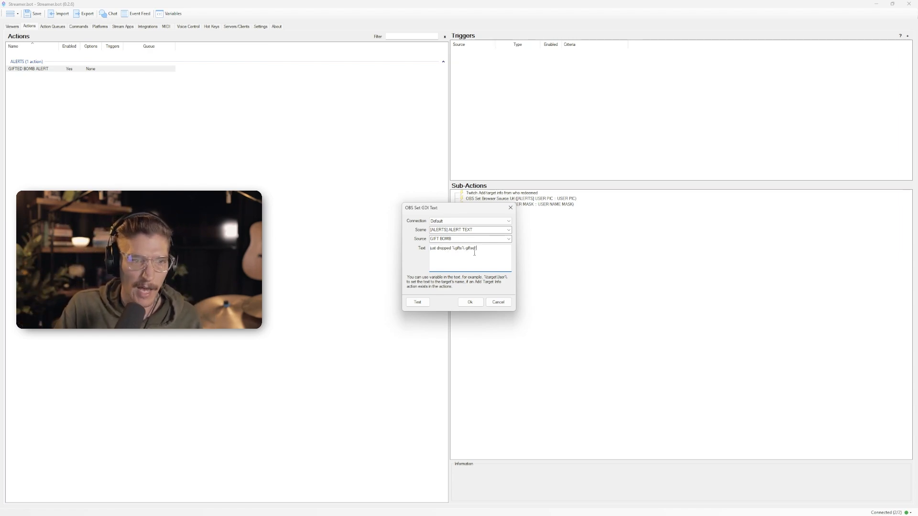
click(470, 302)
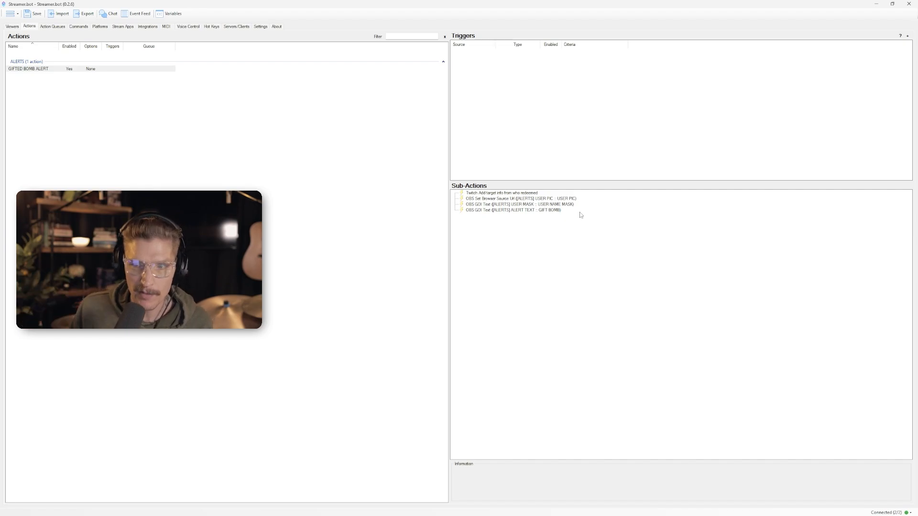
Add a sub-action group to the GIFTED BOMB ALERT action and set it to Random
right_click(569, 238)
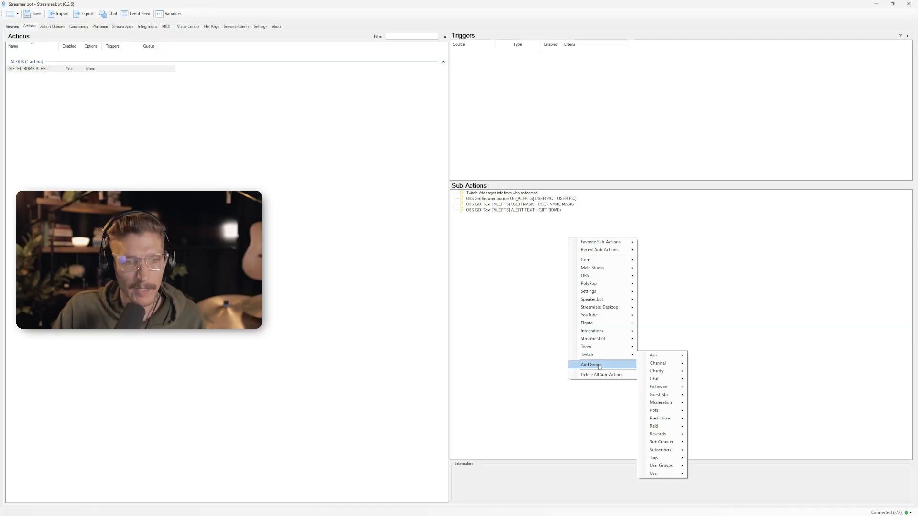
click(677, 369)
right_click(475, 216)
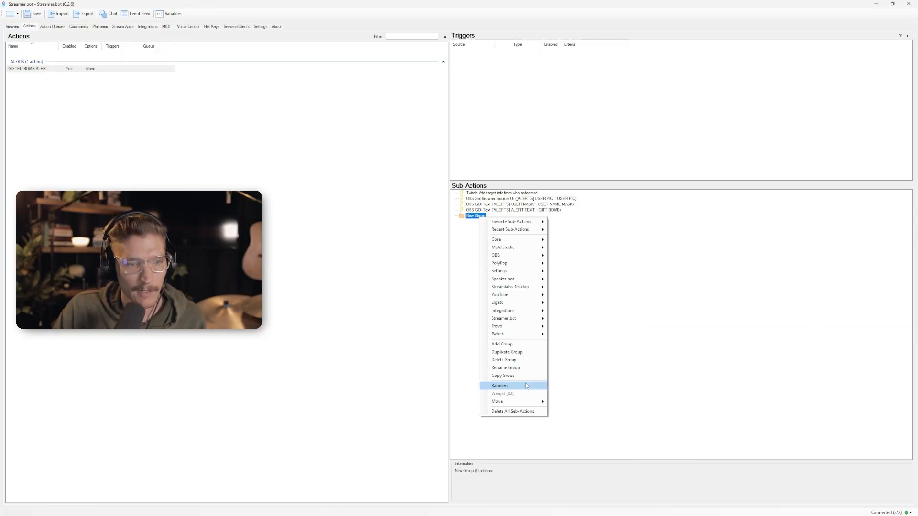
click(531, 385)
Rename the new sub-action group as RANDOM VIDS
right_click(482, 217)
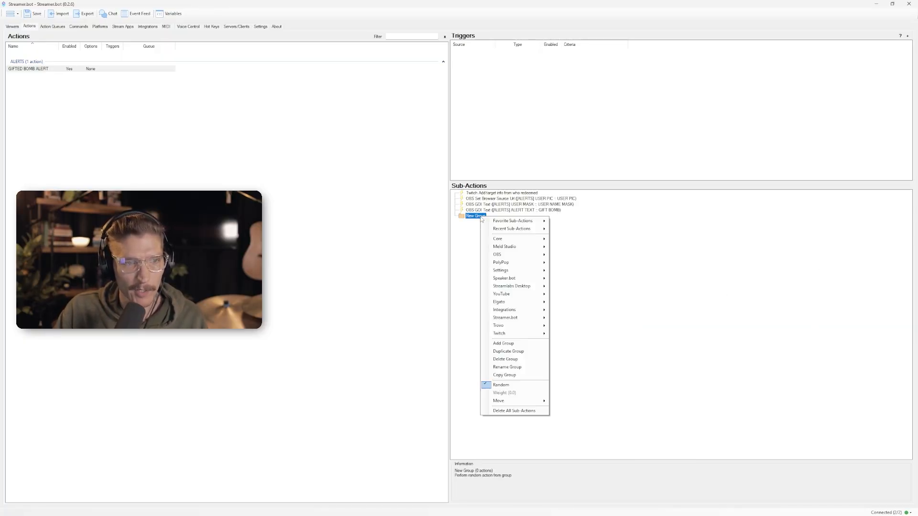
click(520, 367)
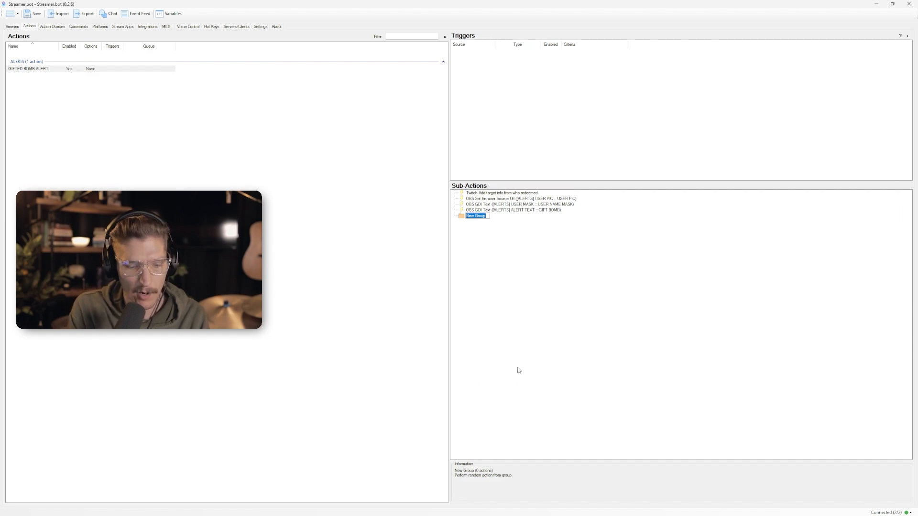
text(random)
key(ctrl+a)
text(RANDOM)
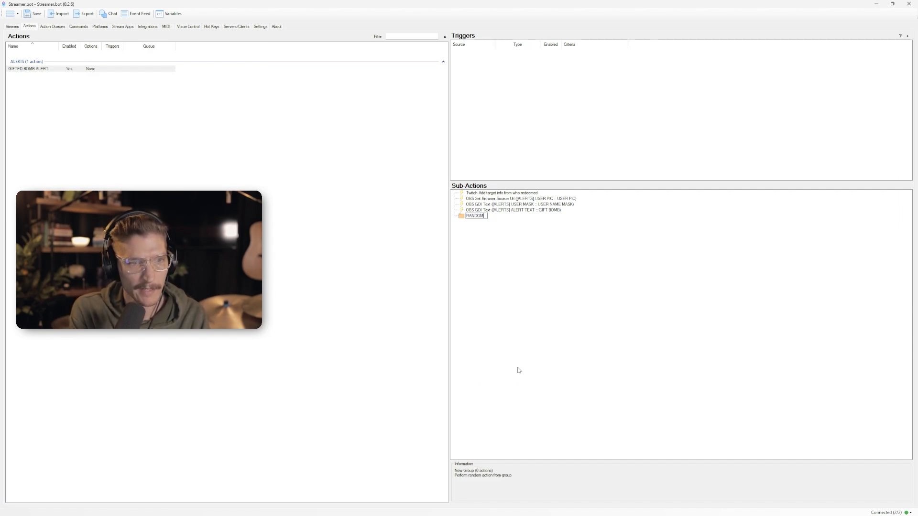
text( VIDS)
key(Return)
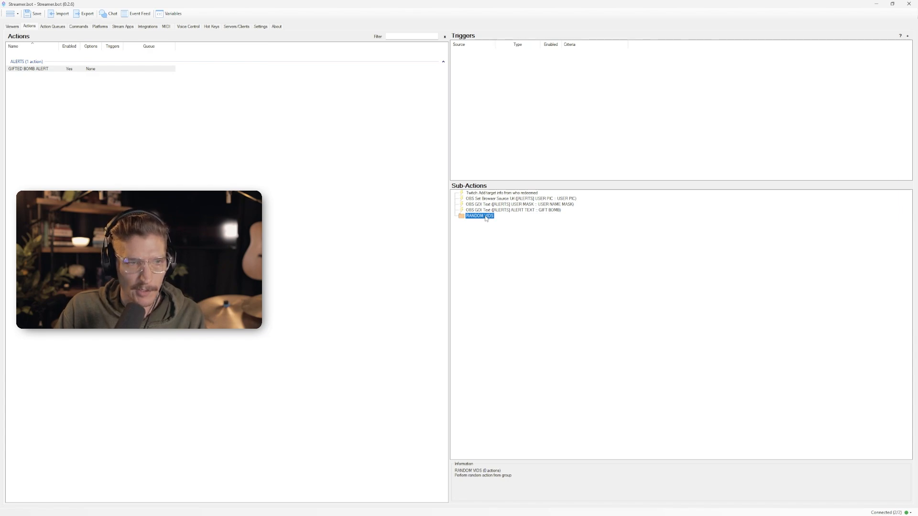
Add an OBS Set Source Visibility State sub-action to RANDOM VIDS making USER NAME VID 001 in scene [ALERTS] USER NAME (VIDS) Visible
right_click(486, 218)
mouse_move(507, 253)
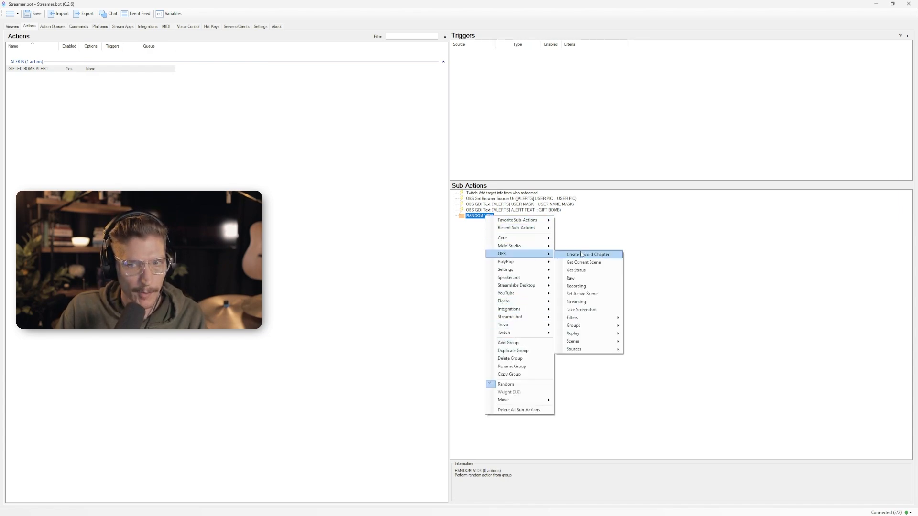
mouse_move(573, 349)
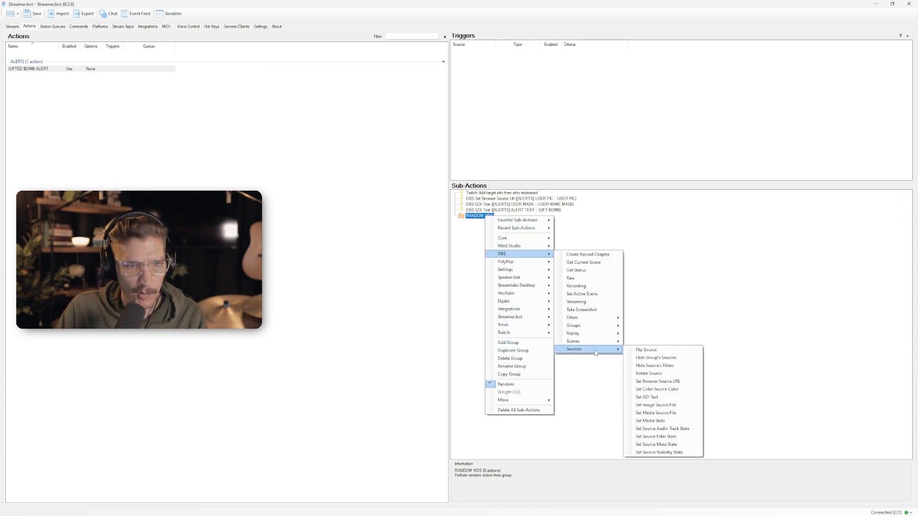
click(662, 453)
drag(435, 231, 554, 258)
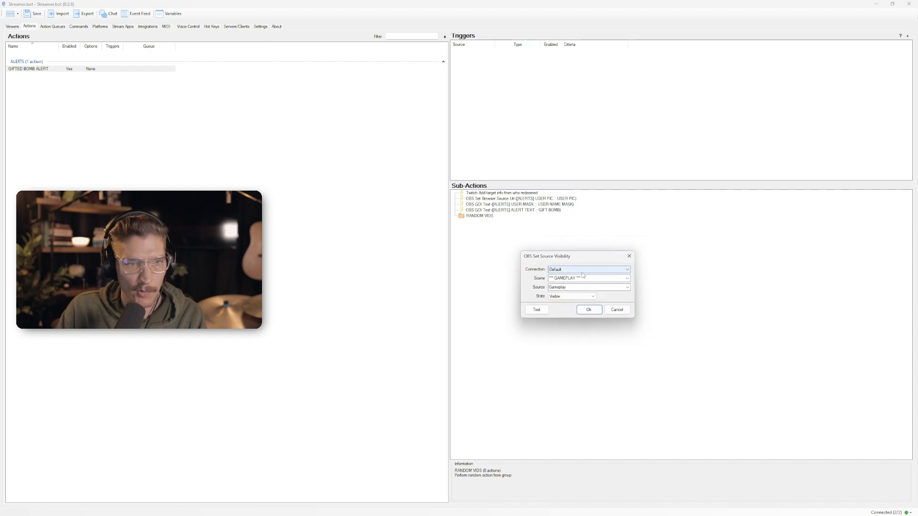
click(627, 279)
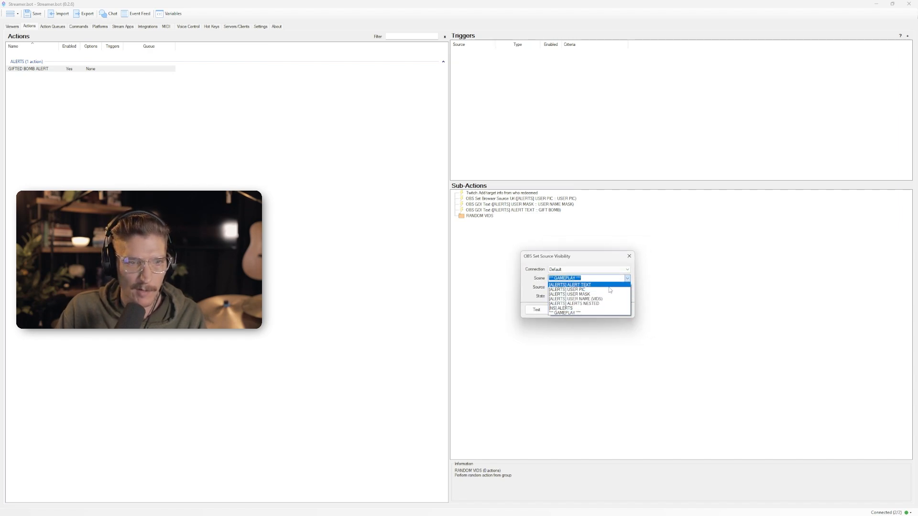
click(588, 297)
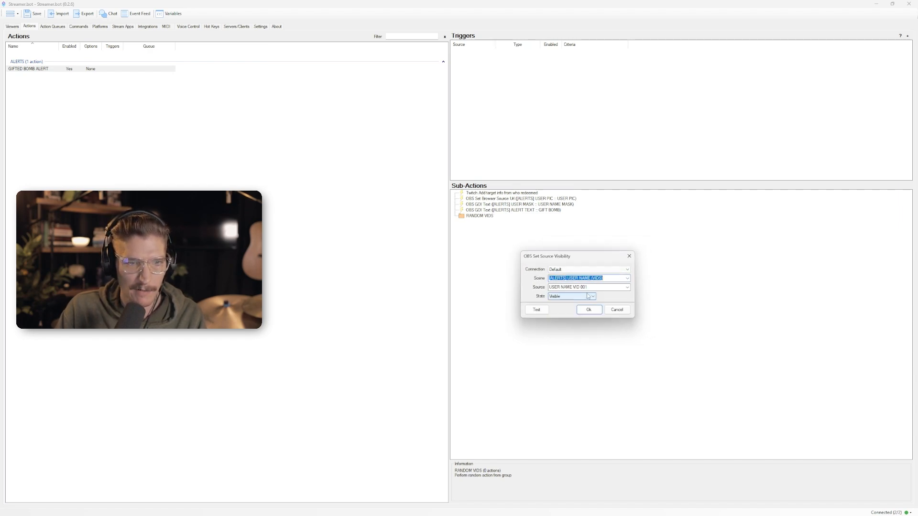
click(627, 288)
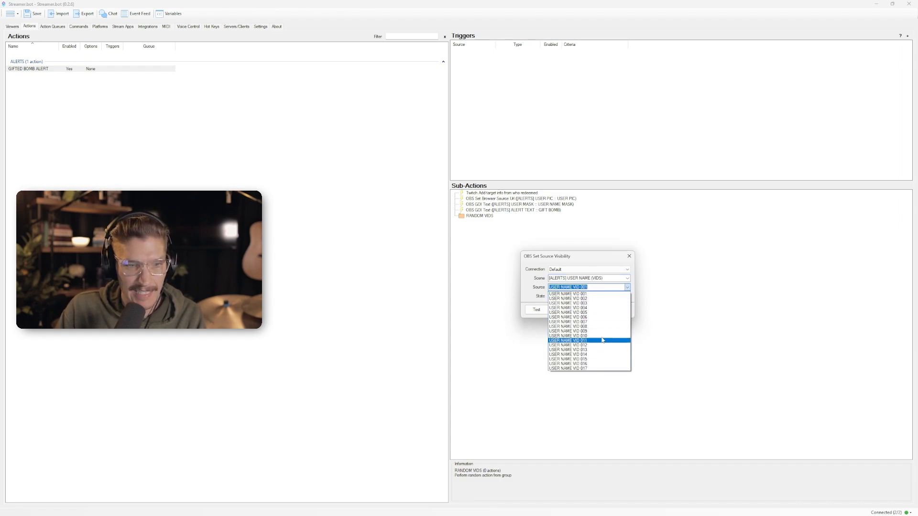
click(570, 294)
click(590, 310)
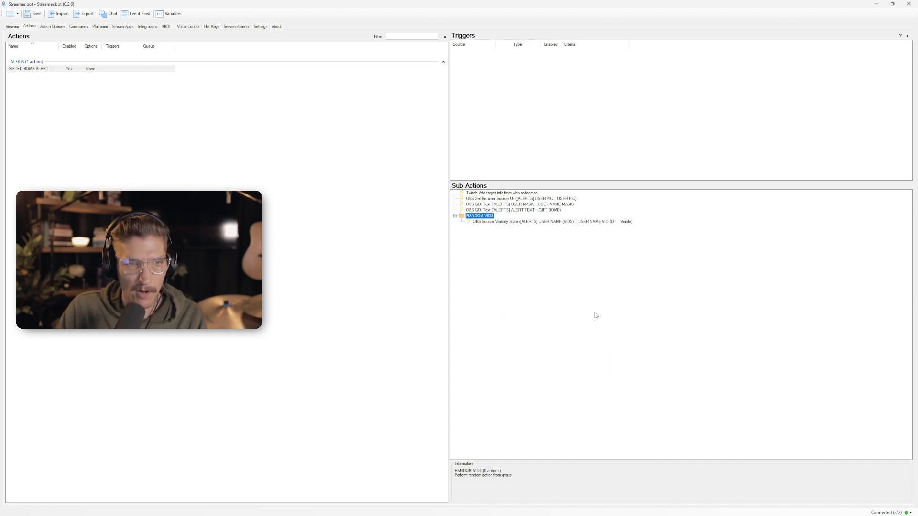
Add matching Visible sub-actions for USER NAME VID 002 through 017 to RANDOM VIDS and check the group's Random setting
right_click(501, 221)
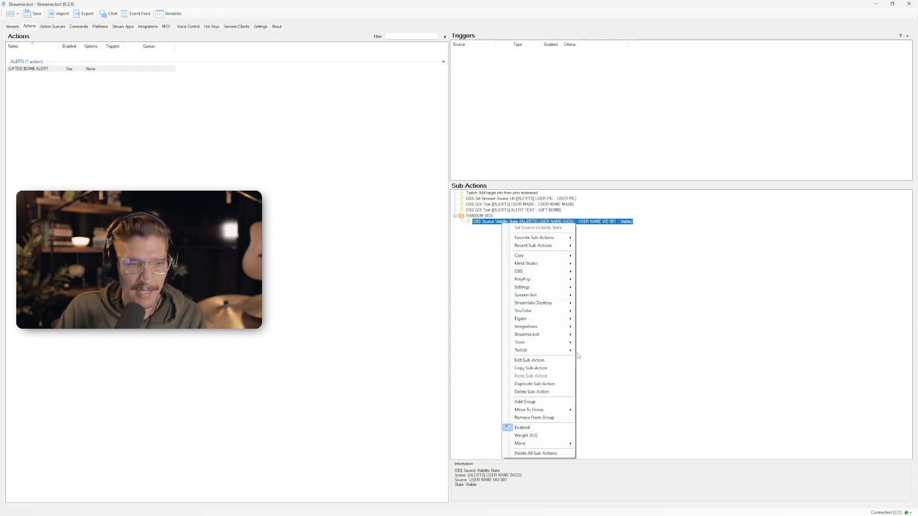
click(608, 254)
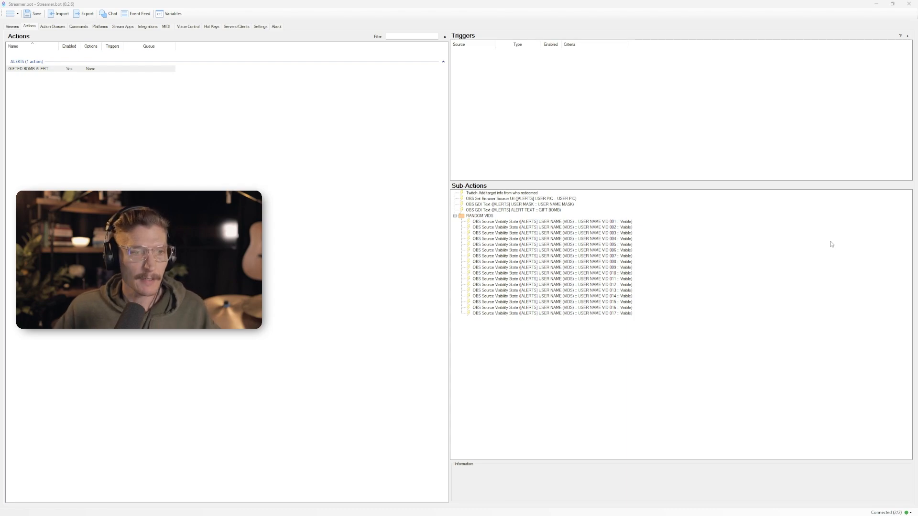
click(495, 216)
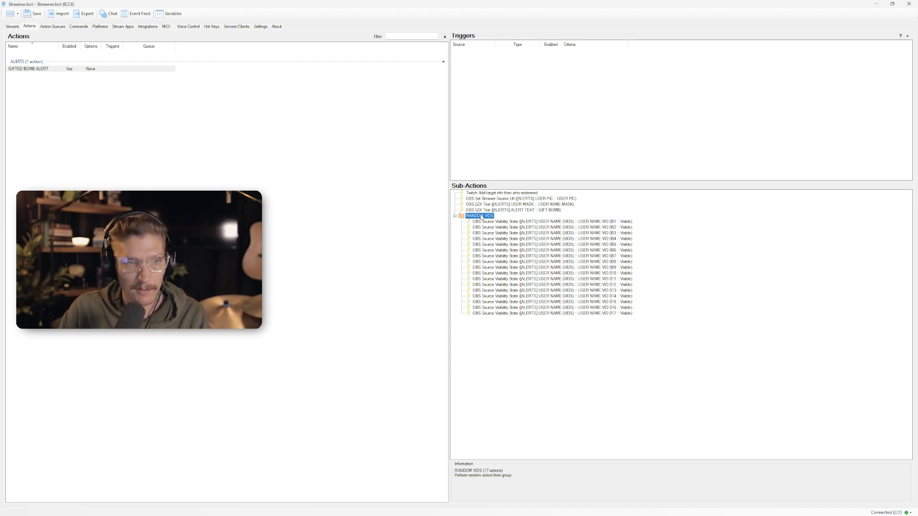
right_click(514, 332)
click(665, 377)
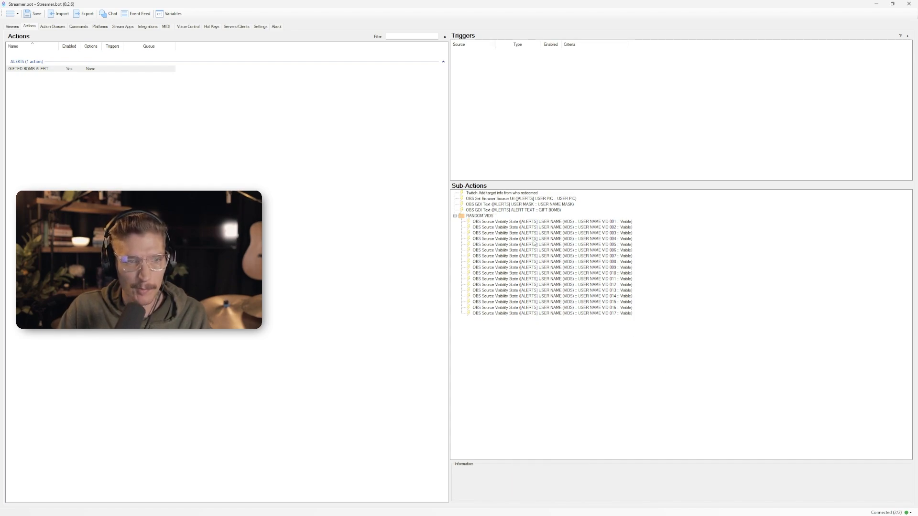
right_click(475, 215)
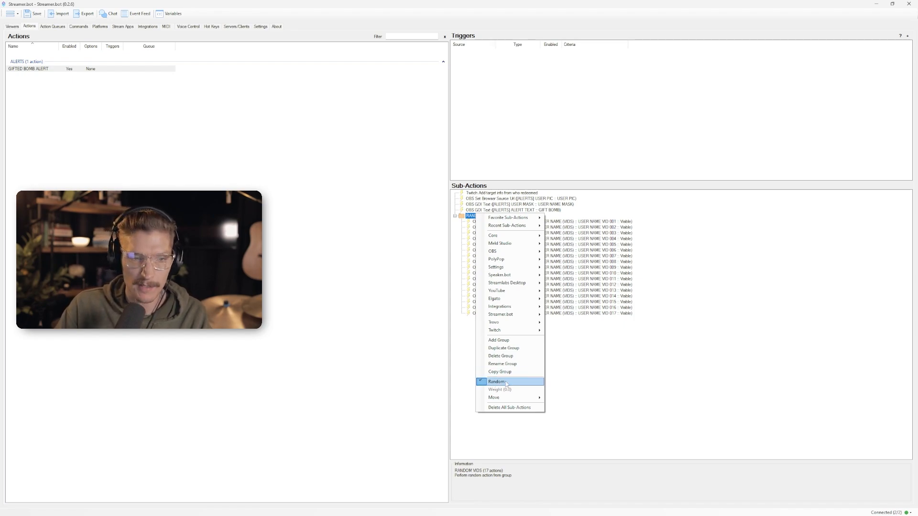
click(670, 369)
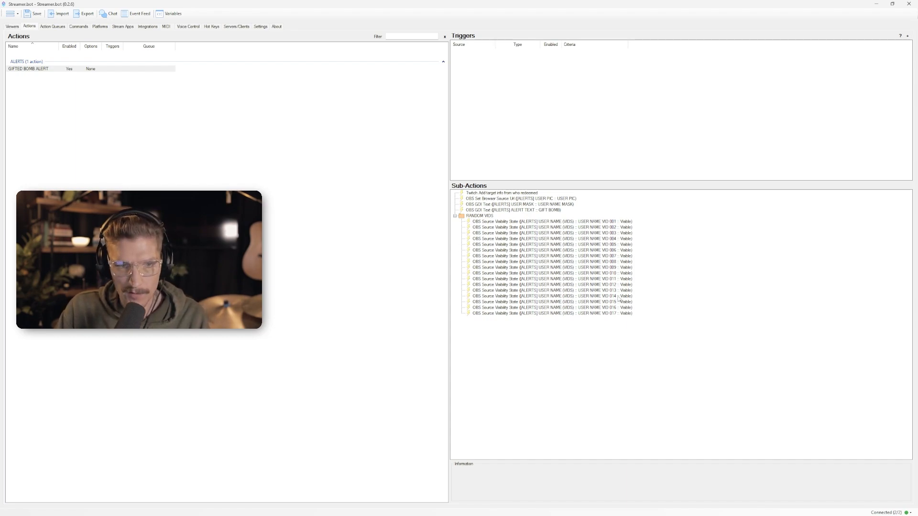
Add a Delay sub-action of 500 ms after the RANDOM VIDS group
right_click(559, 246)
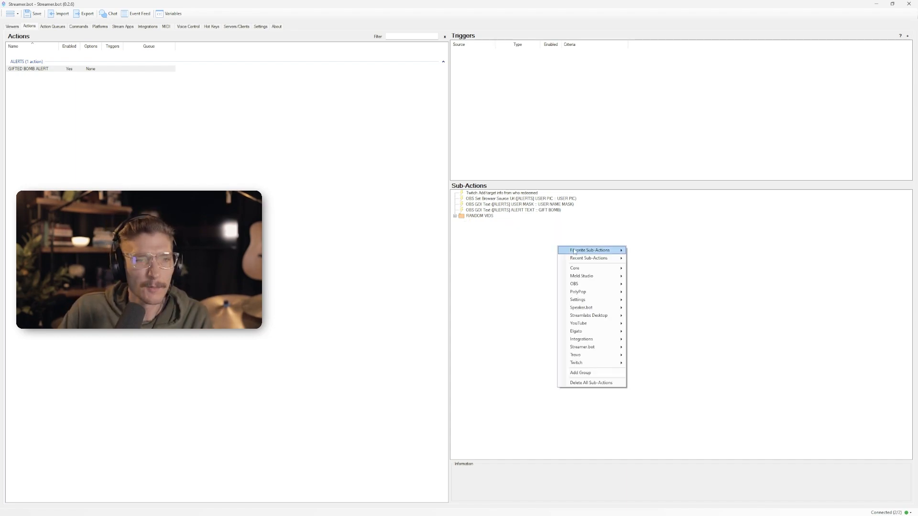
mouse_move(594, 271)
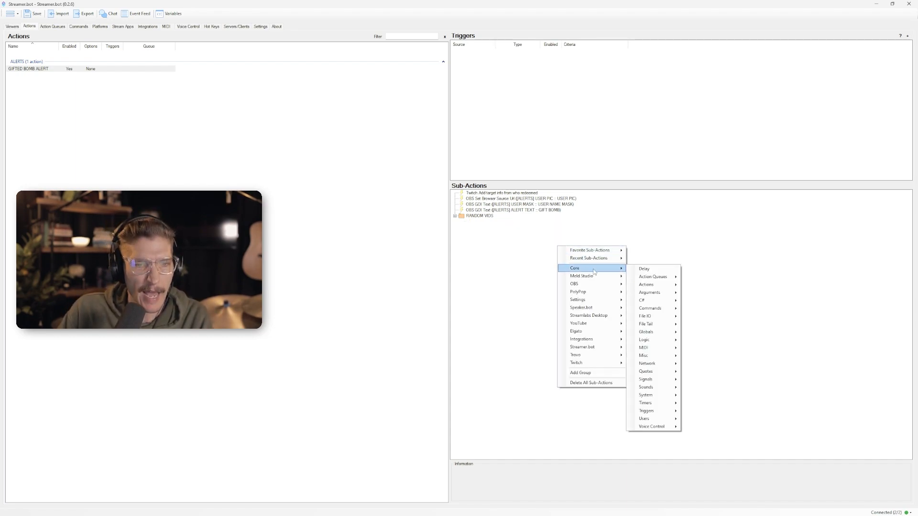
click(673, 271)
text(50)
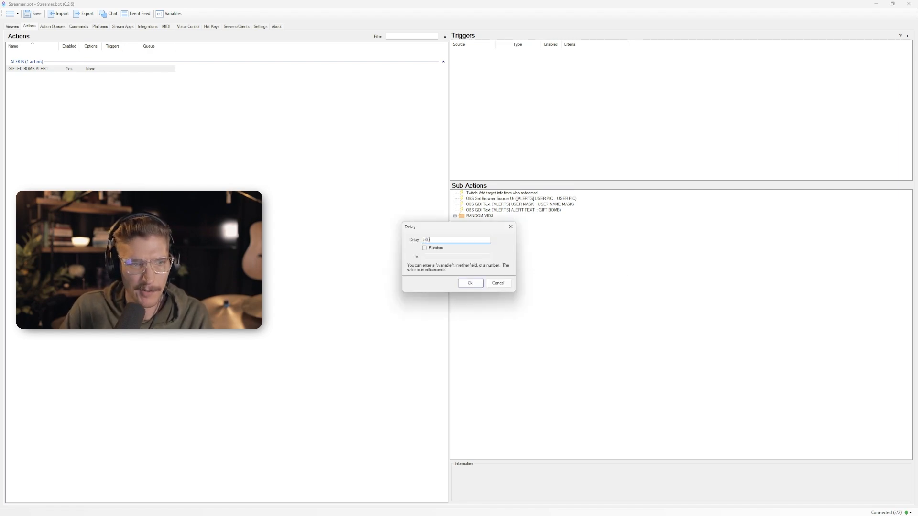
text(0)
key(Return)
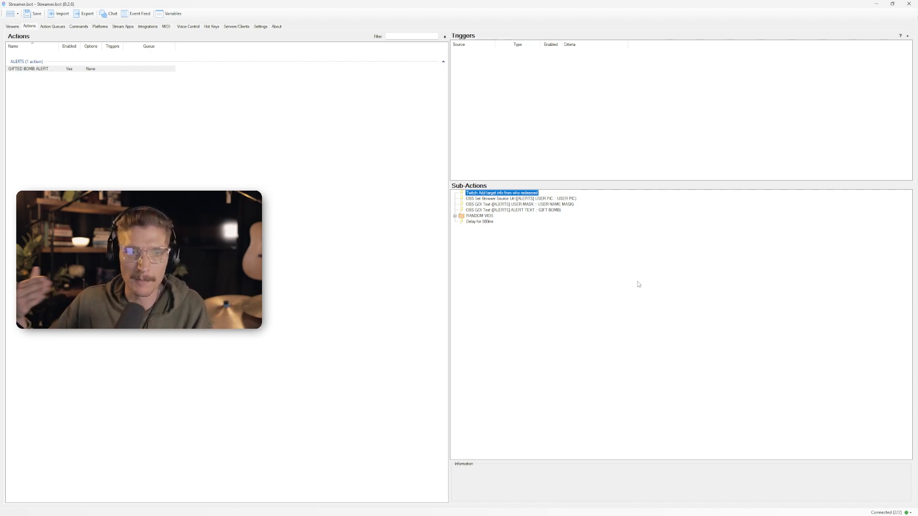
Add a Play Sound sub-action for Alert_Whoosh_001.wav at 100% volume with Finish playing before continuing disabled, and review its settings
click(576, 270)
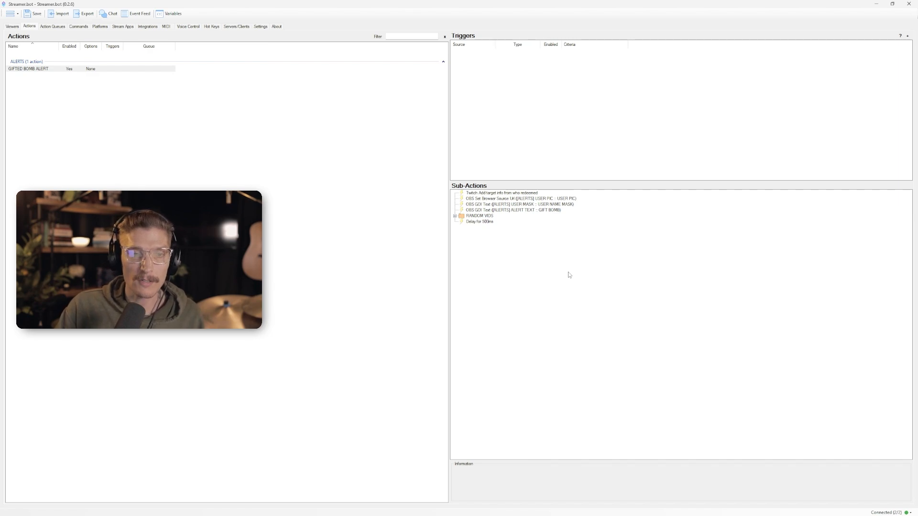
right_click(568, 275)
mouse_move(611, 295)
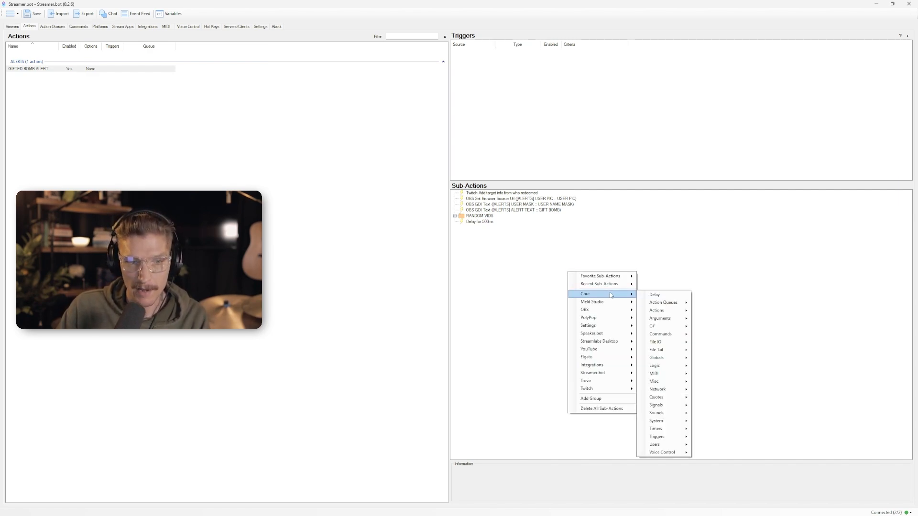
mouse_move(659, 413)
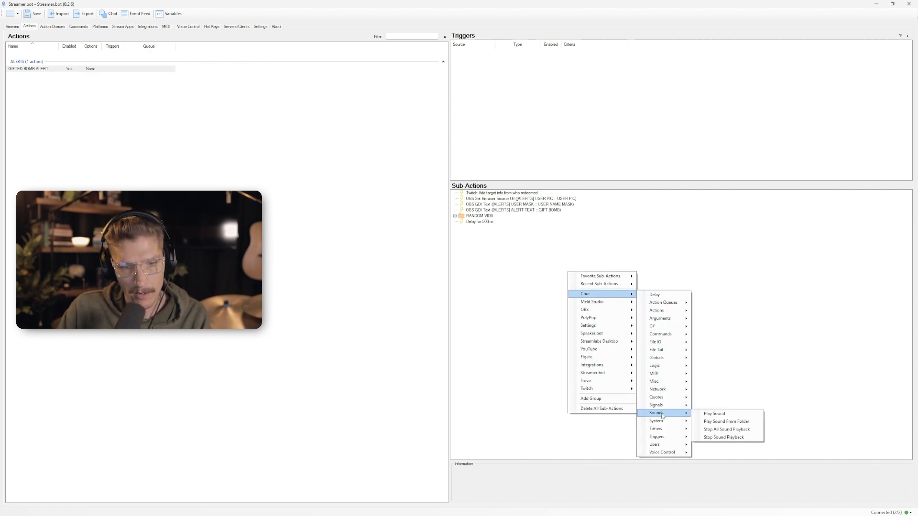
click(718, 414)
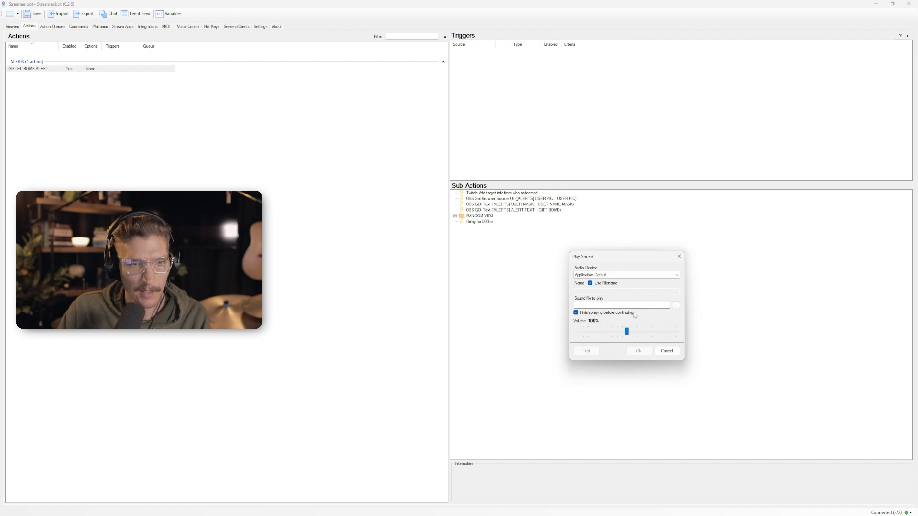
click(591, 313)
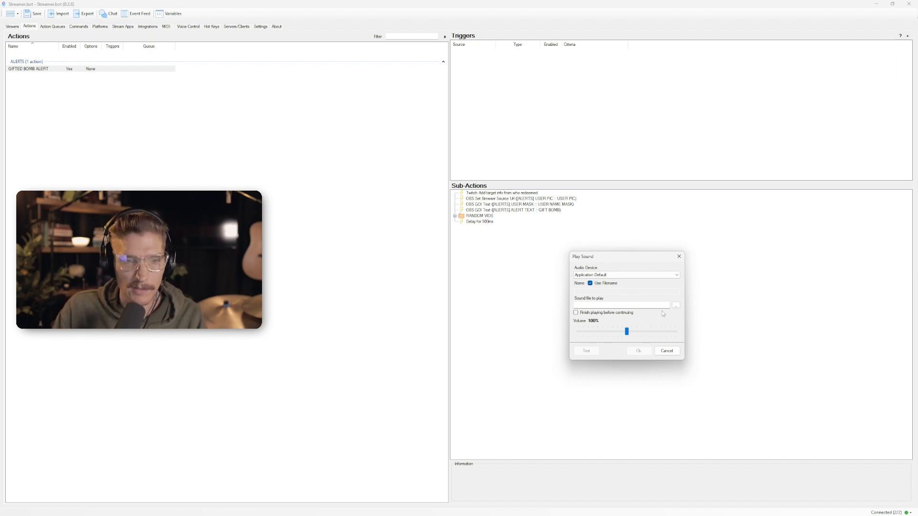
drag(628, 255, 600, 257)
click(555, 351)
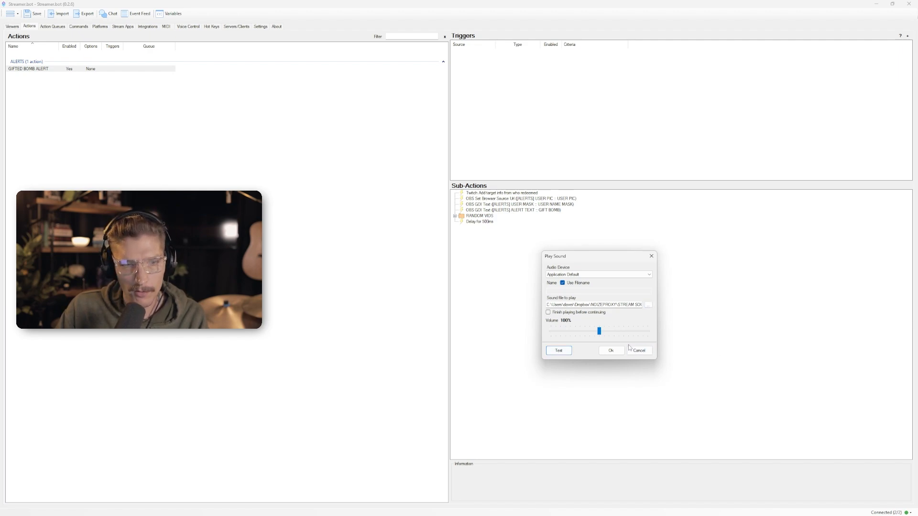
click(614, 351)
click(502, 228)
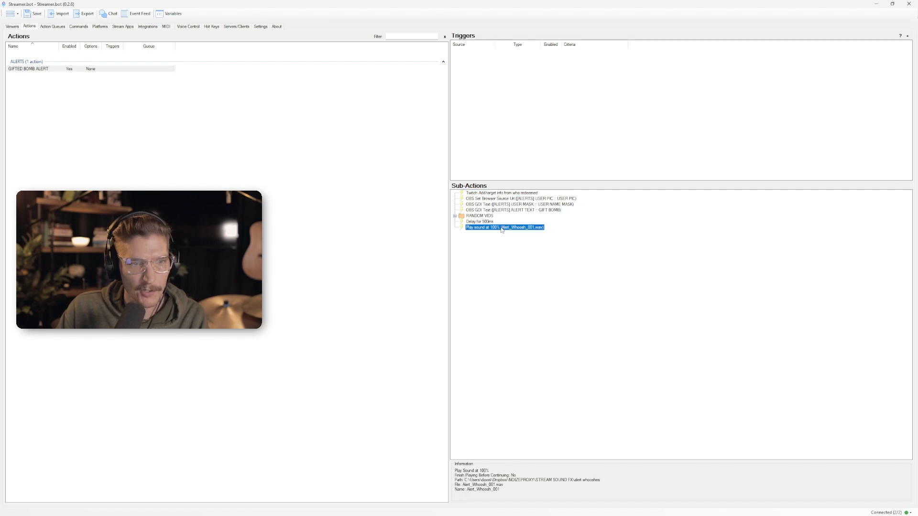
double_click(502, 228)
drag(461, 210, 656, 252)
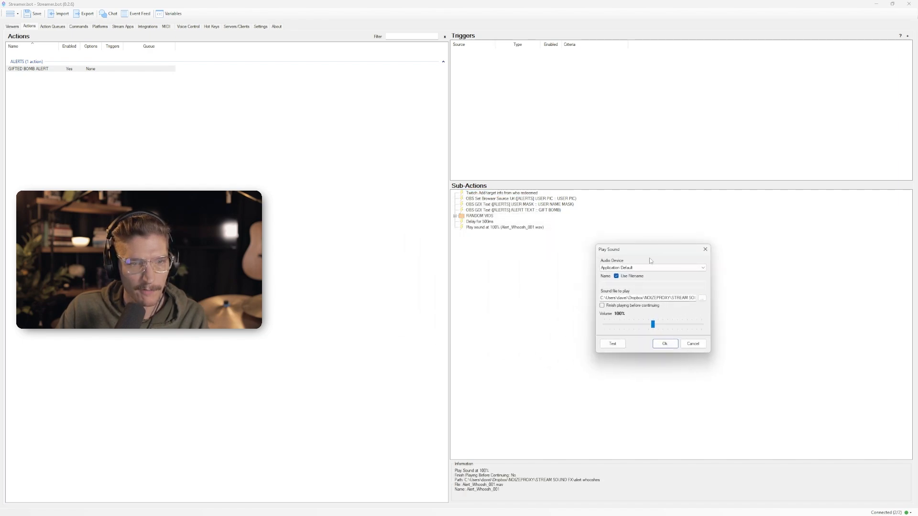
click(665, 344)
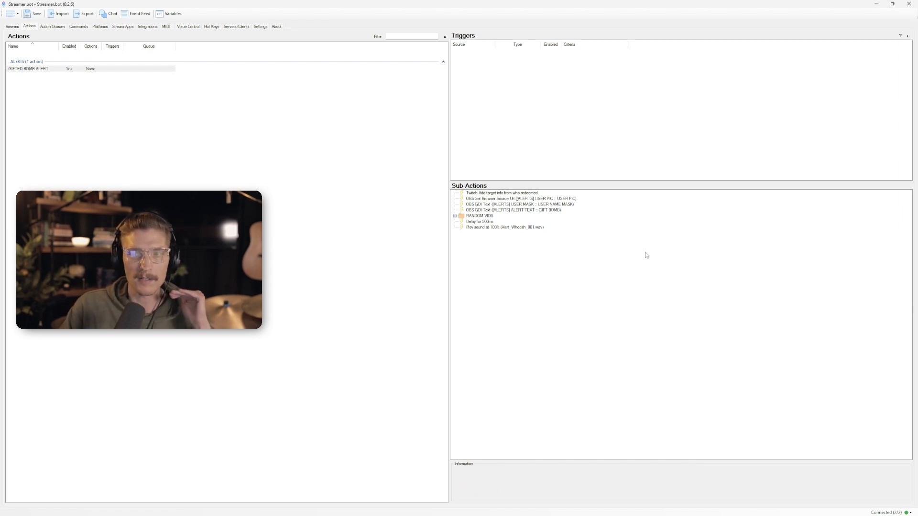
Add an OBS Set Scene Filter State sub-action for scene [NS] ALERTS that sets the ALERTS GROW filter to Visible
right_click(574, 239)
mouse_move(598, 249)
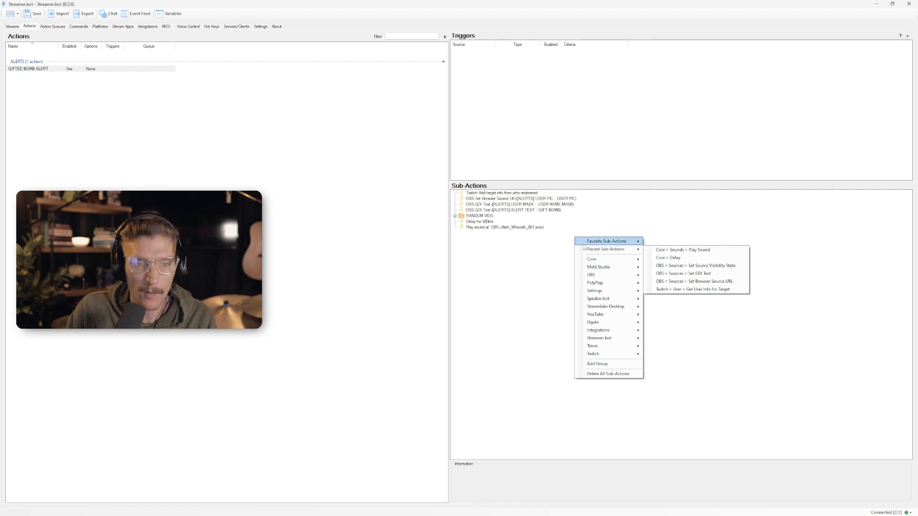
mouse_move(614, 276)
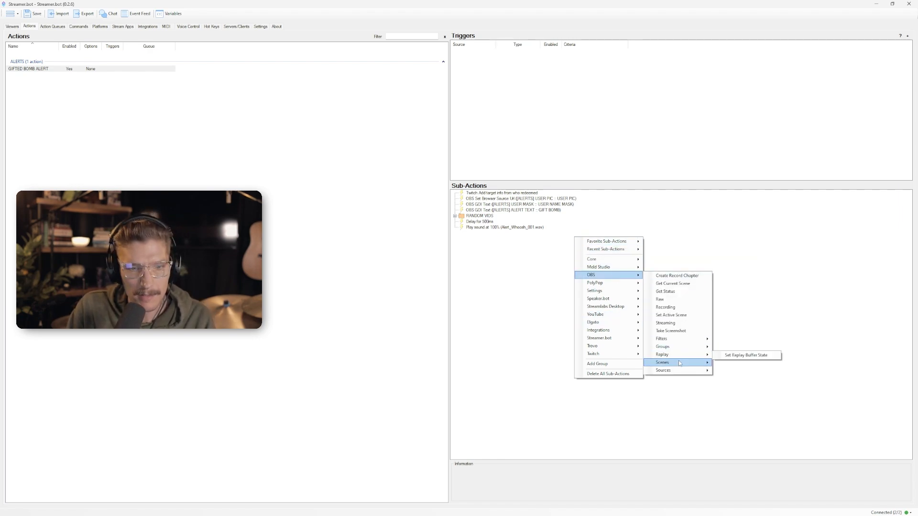
mouse_move(679, 363)
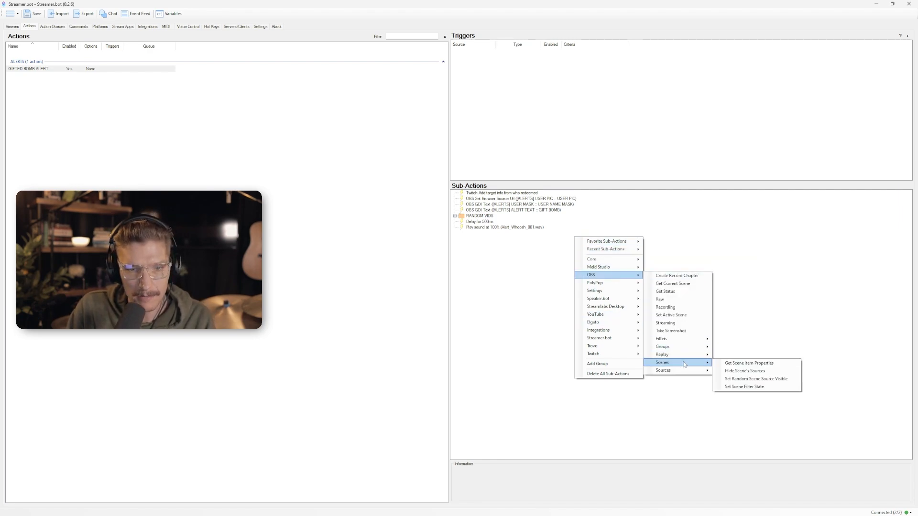
click(743, 387)
drag(482, 235, 628, 280)
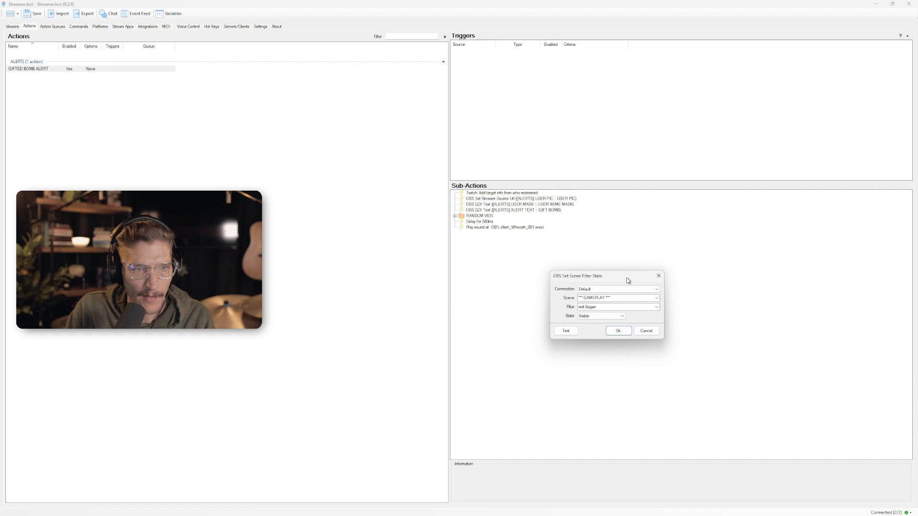
click(657, 297)
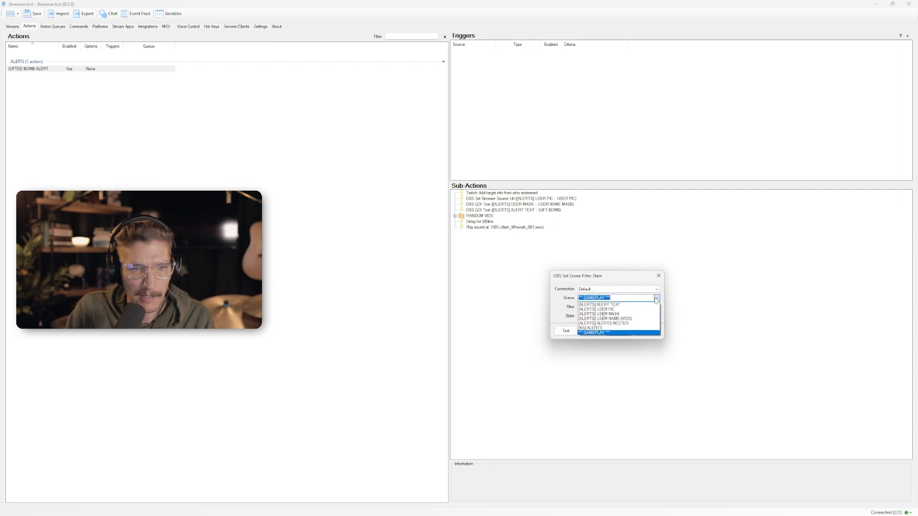
click(614, 328)
click(657, 307)
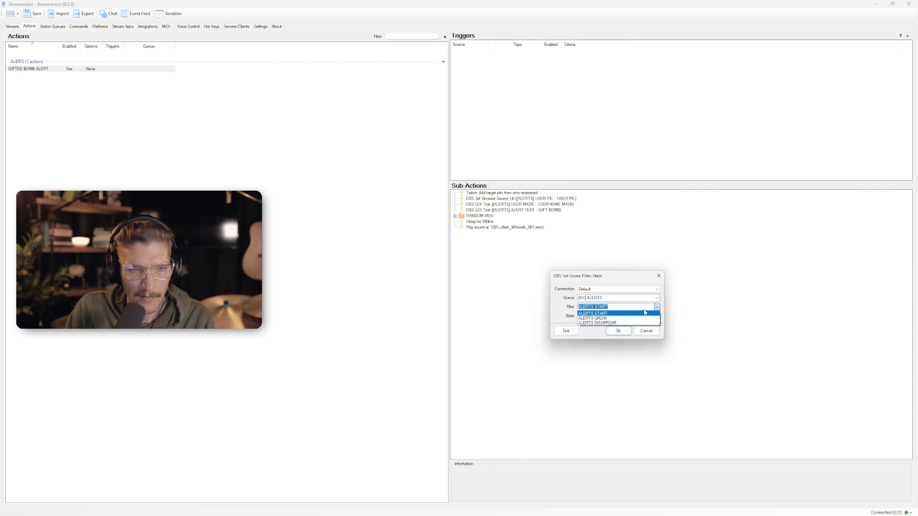
key(Escape)
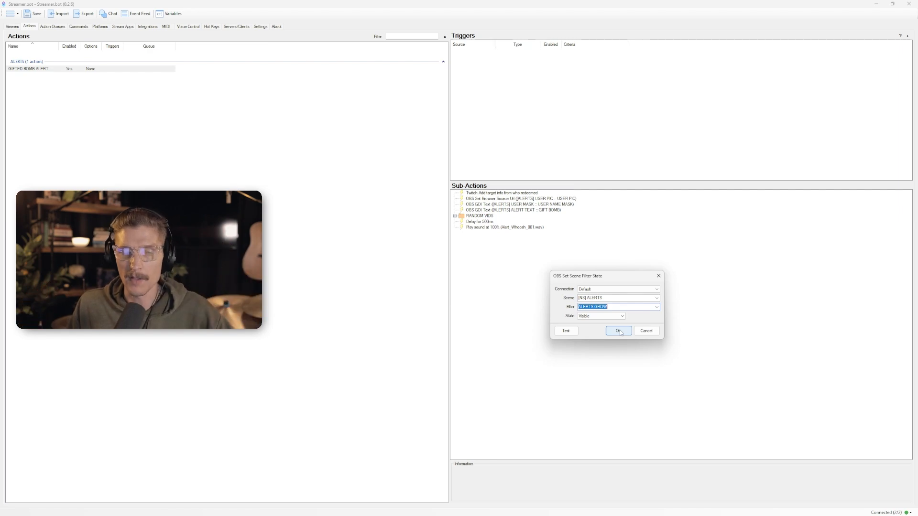
click(619, 331)
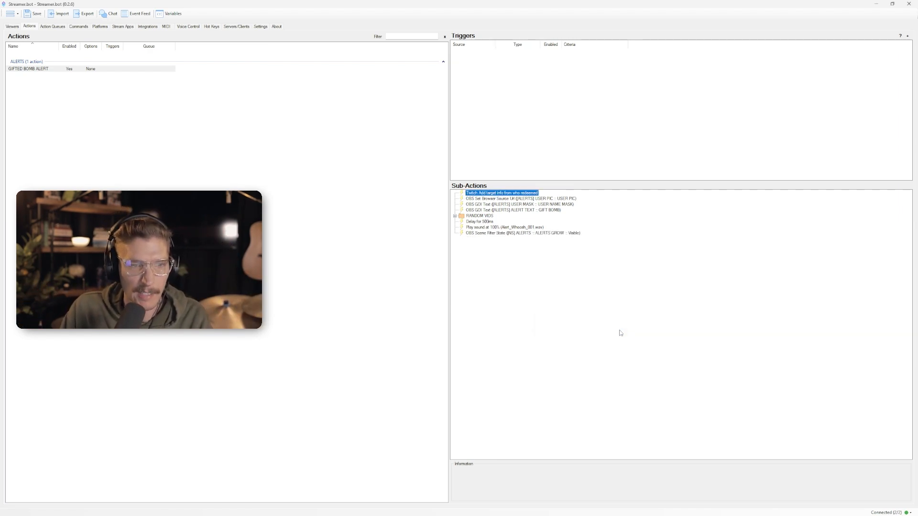
Add a Delay sub-action of 3000 ms after the ALERTS GROW filter sub-action
right_click(602, 265)
mouse_move(637, 277)
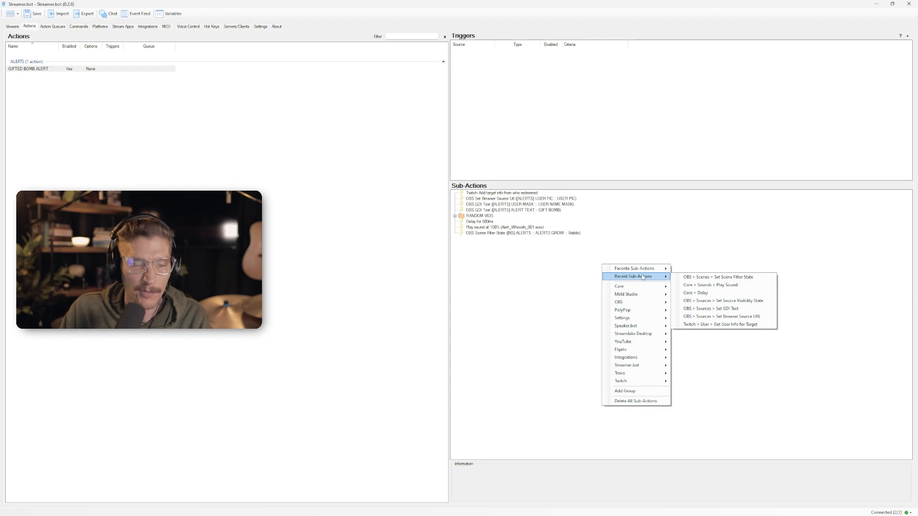
click(696, 293)
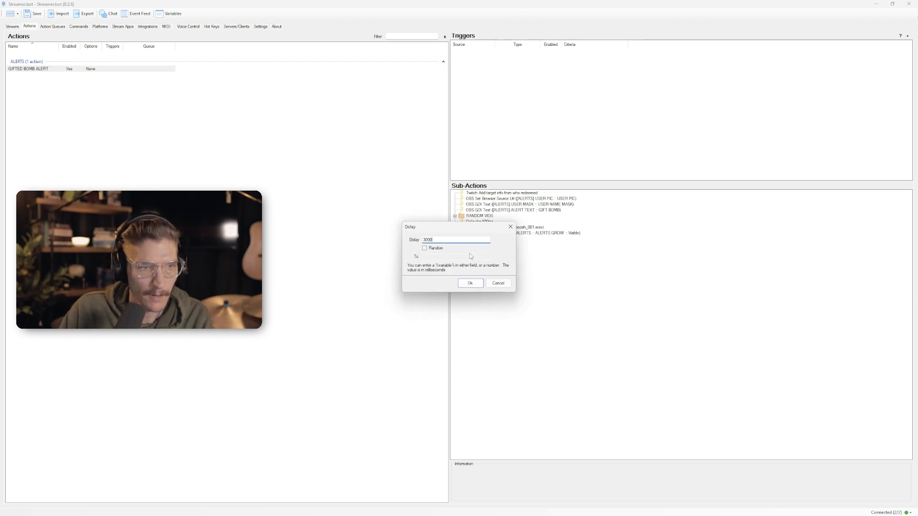
text(3000)
click(471, 284)
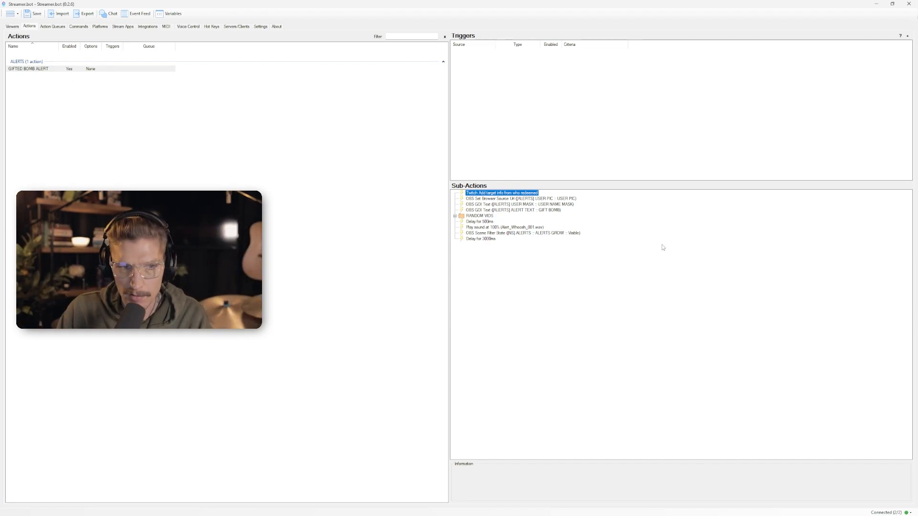
Duplicate the Alert_Whoosh_001.wav Play Sound sub-action, change the copy's sound file to WHOOSH SMALL HEAD.mp3, and test its playback
right_click(537, 228)
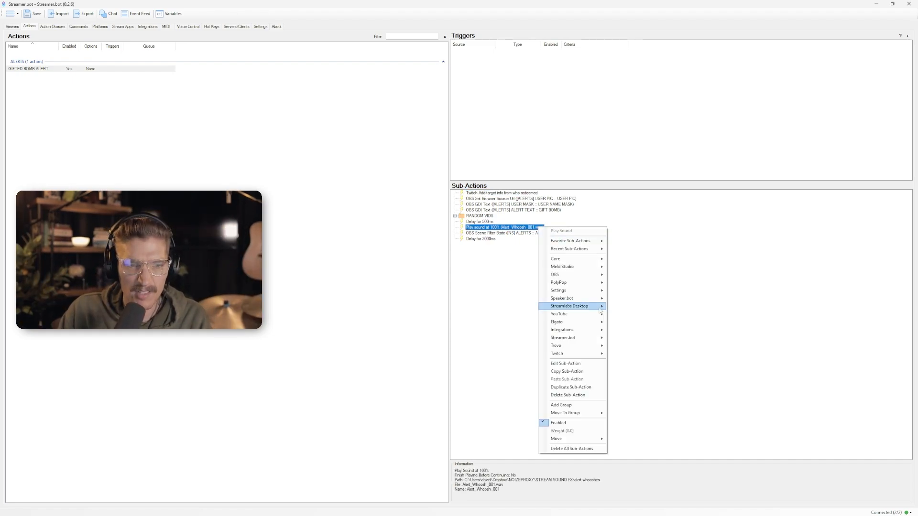
click(569, 387)
double_click(504, 228)
drag(483, 205, 619, 268)
click(556, 360)
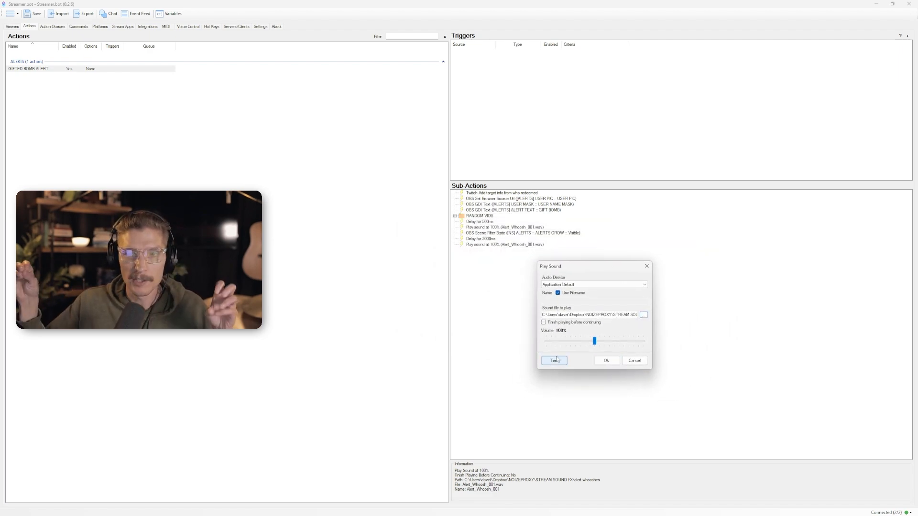
click(557, 359)
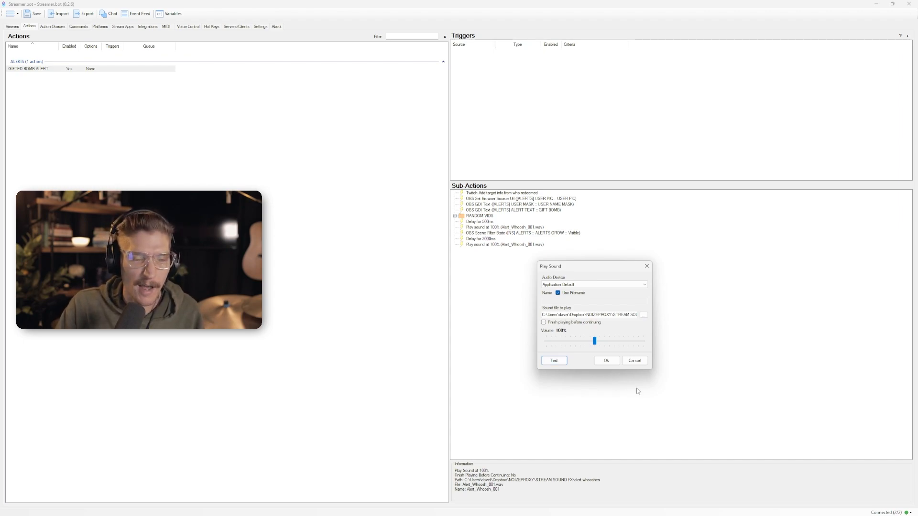
click(607, 360)
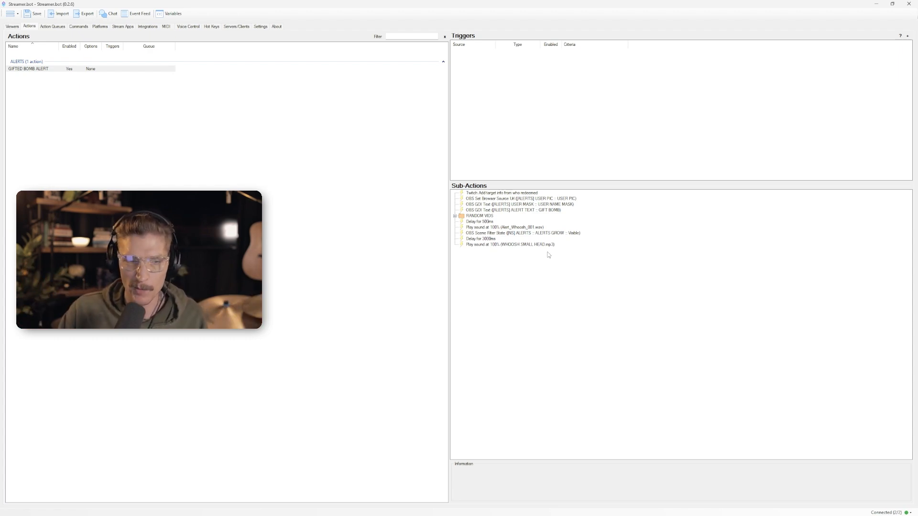
Add a Delay sub-action of 500 ms after the WHOOSH SMALL HEAD.mp3 sound
right_click(617, 273)
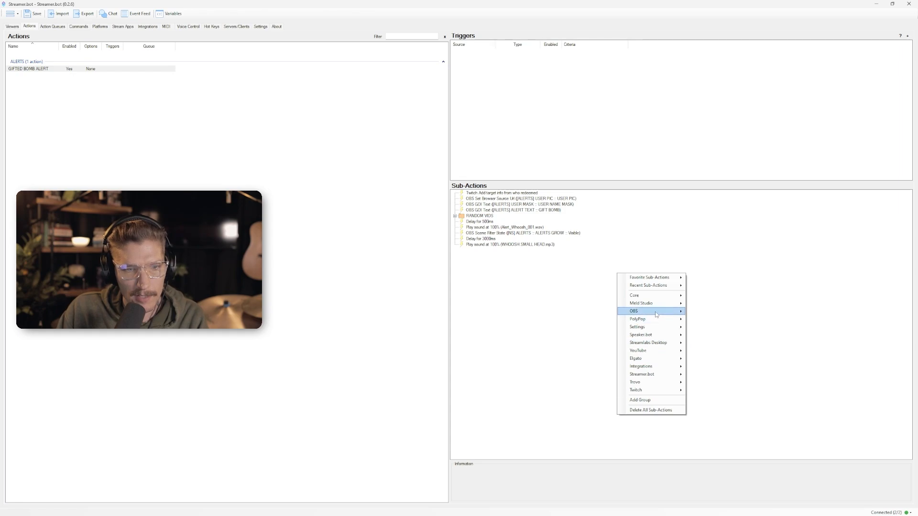
click(704, 296)
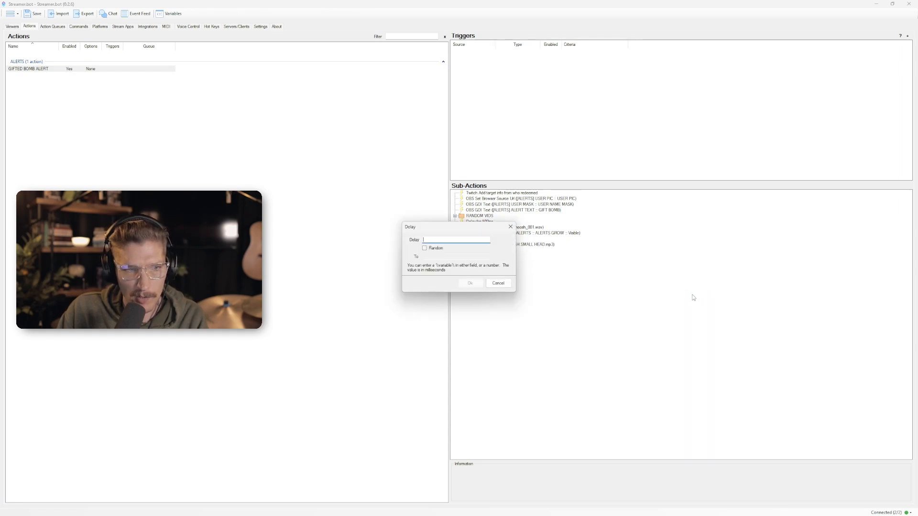
click(470, 283)
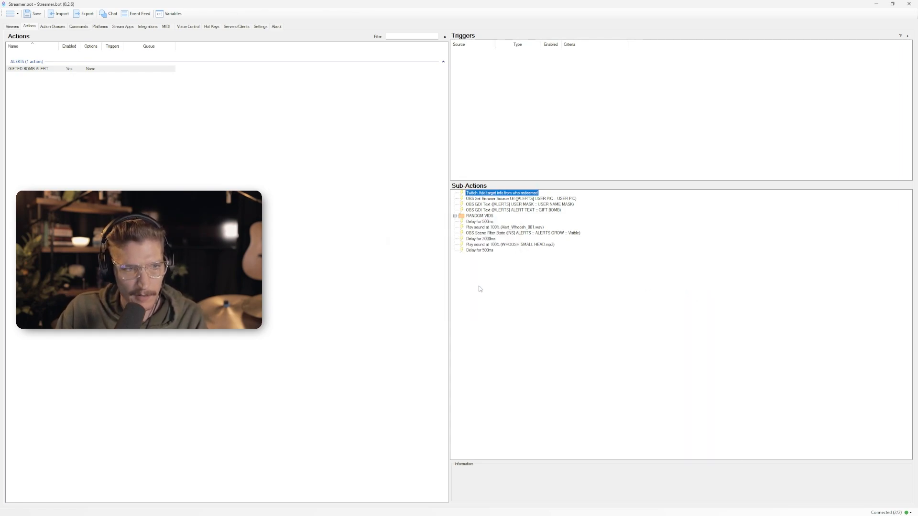
right_click(586, 275)
mouse_move(622, 312)
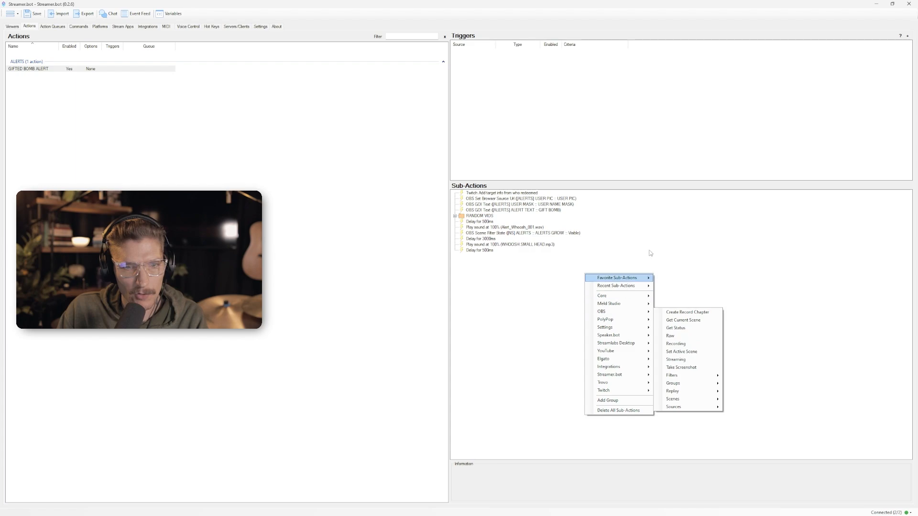
click(478, 250)
Paste a copy of the RANDOM VIDS group at the end of the sub-actions and disable the copy's Random setting
right_click(481, 216)
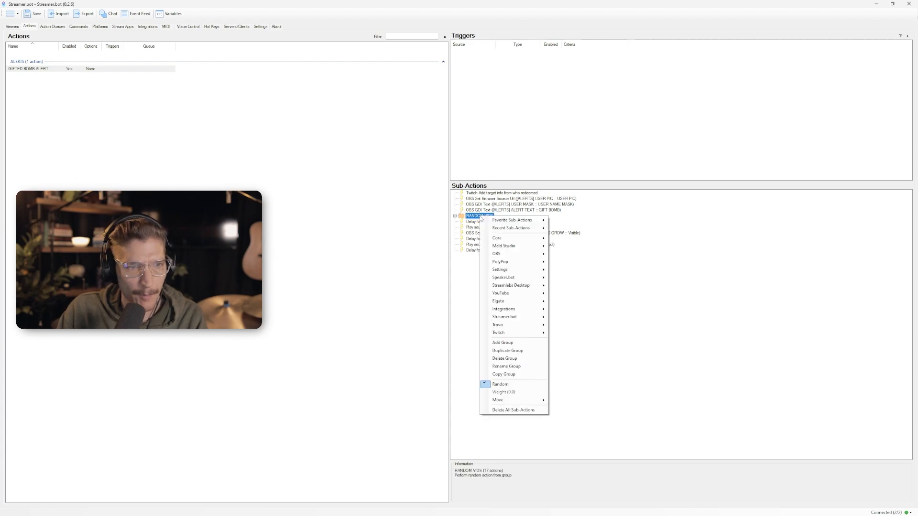
click(519, 377)
right_click(540, 277)
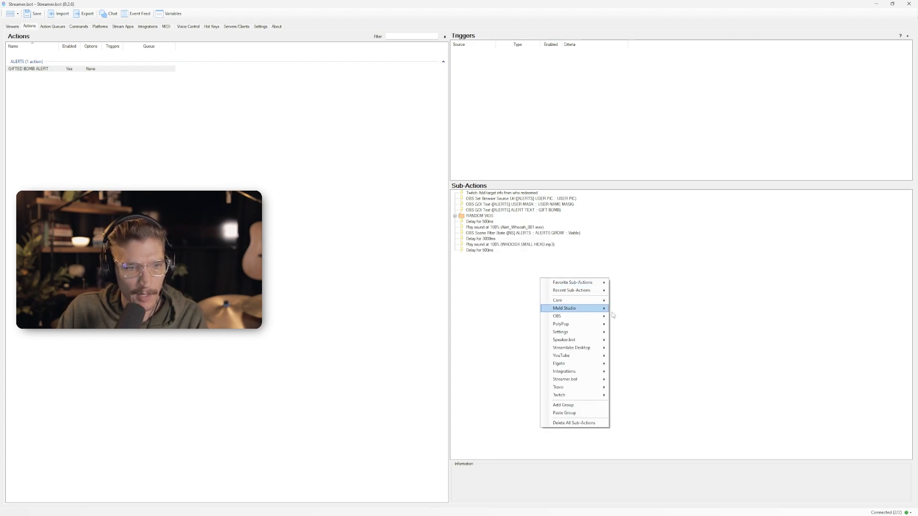
click(574, 414)
right_click(485, 257)
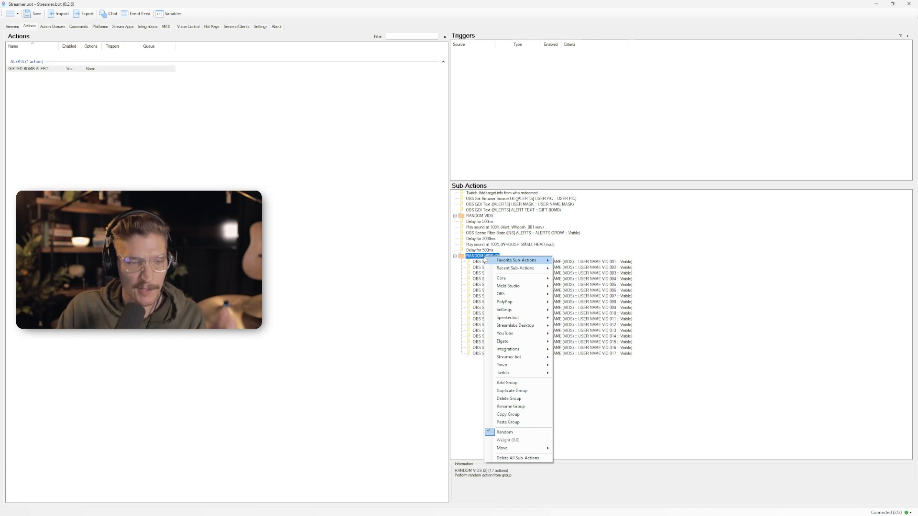
click(505, 433)
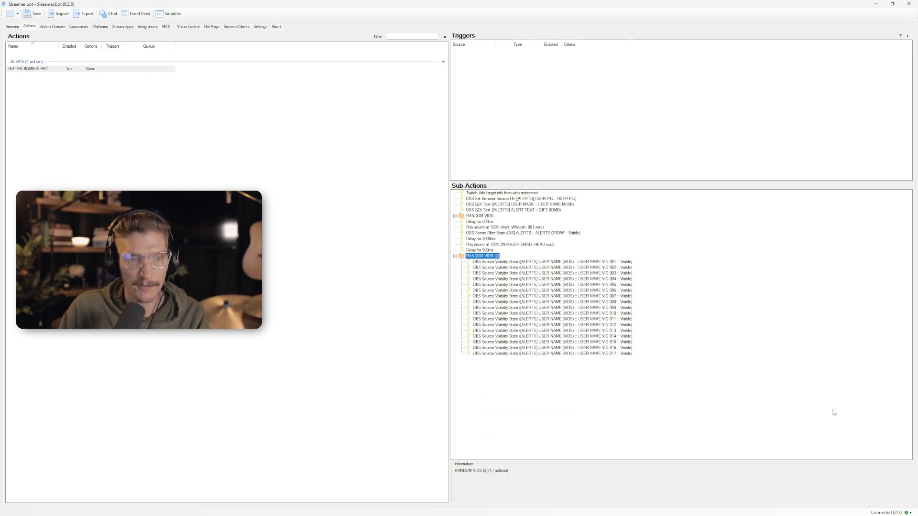
Rename the copied video group as TURN OFF VIDS
right_click(487, 261)
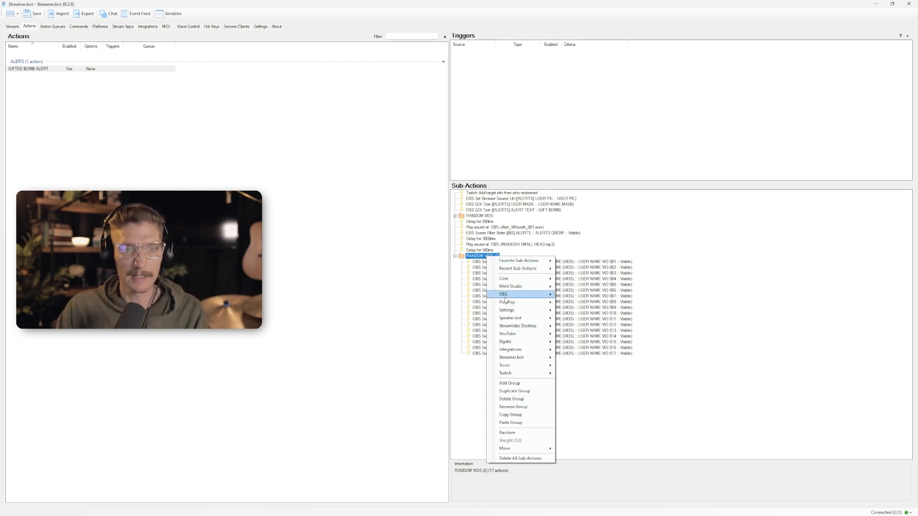
mouse_move(529, 354)
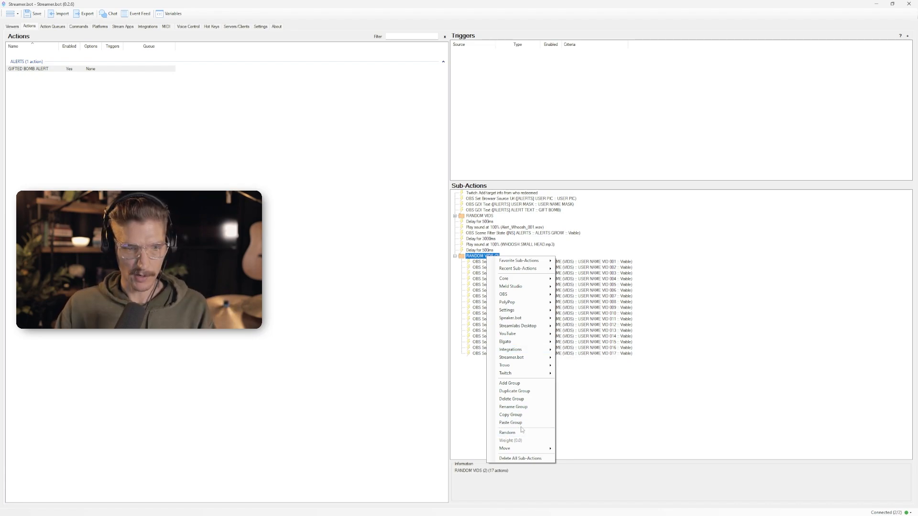
click(518, 406)
text(TURN OFF VIDS)
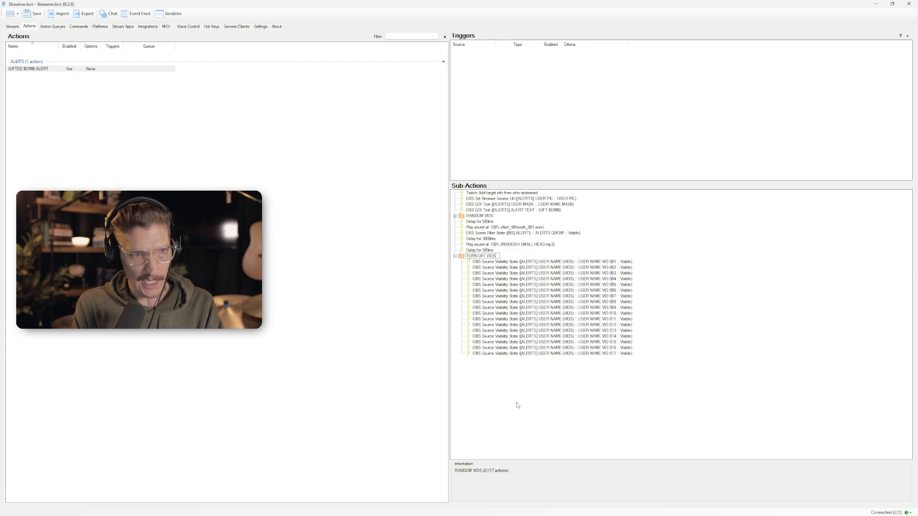
key(Return)
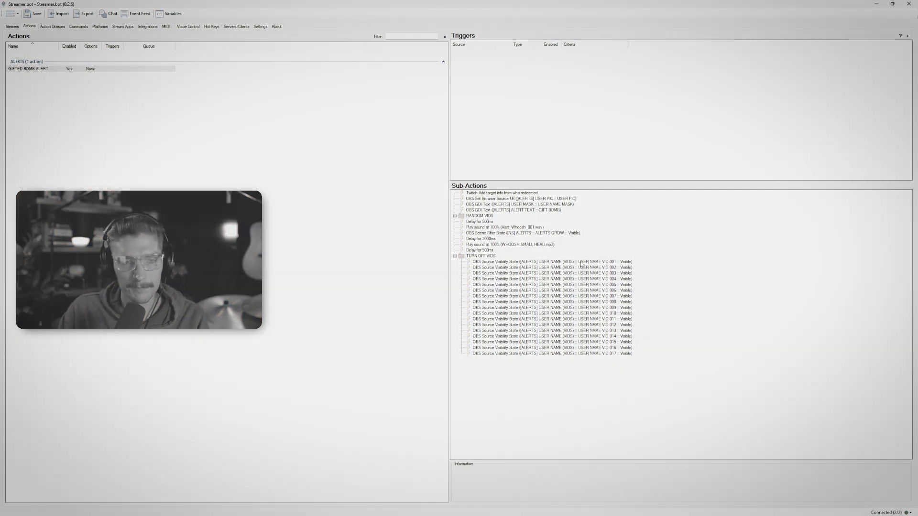
Set the source visibility state to Hidden for USER NAME VID 001 through 017 in the TURN OFF VIDS group
double_click(581, 262)
click(474, 269)
click(445, 280)
click(469, 282)
double_click(580, 267)
click(473, 269)
click(445, 280)
click(470, 282)
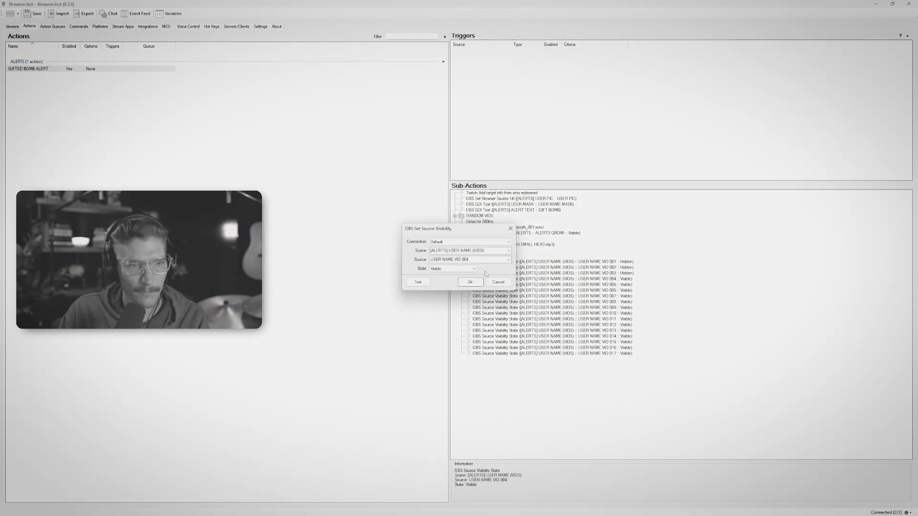
double_click(616, 290)
click(473, 269)
click(445, 280)
click(470, 282)
double_click(617, 296)
click(474, 268)
click(444, 281)
click(470, 282)
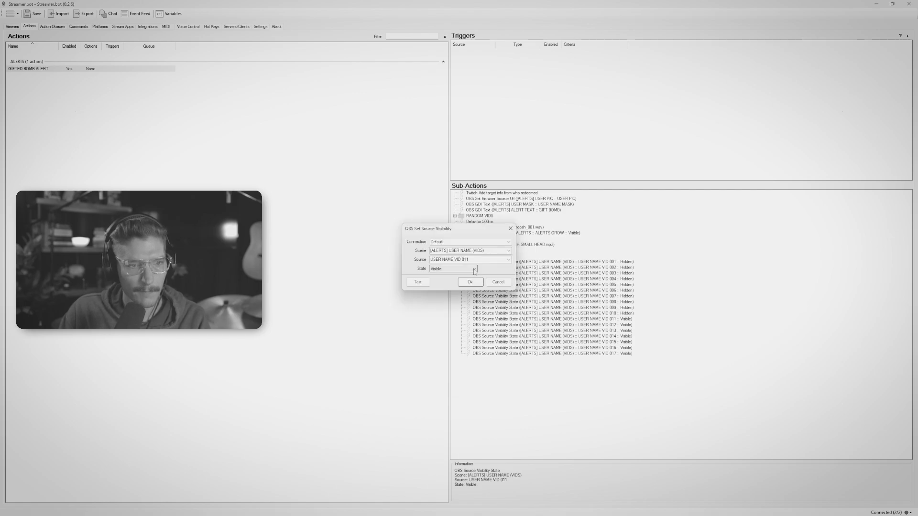
click(469, 284)
double_click(604, 330)
click(474, 269)
click(444, 280)
click(470, 282)
double_click(604, 336)
click(474, 269)
click(444, 280)
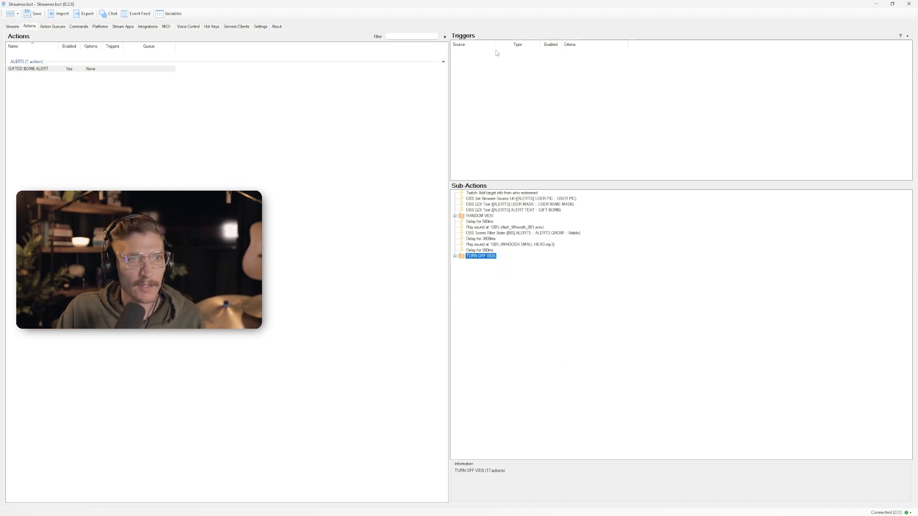
Add a Twitch Gift Bomb subscription trigger covering Tiers 1 to 3, Public and Anonymous, with no gift sub count limits
right_click(543, 61)
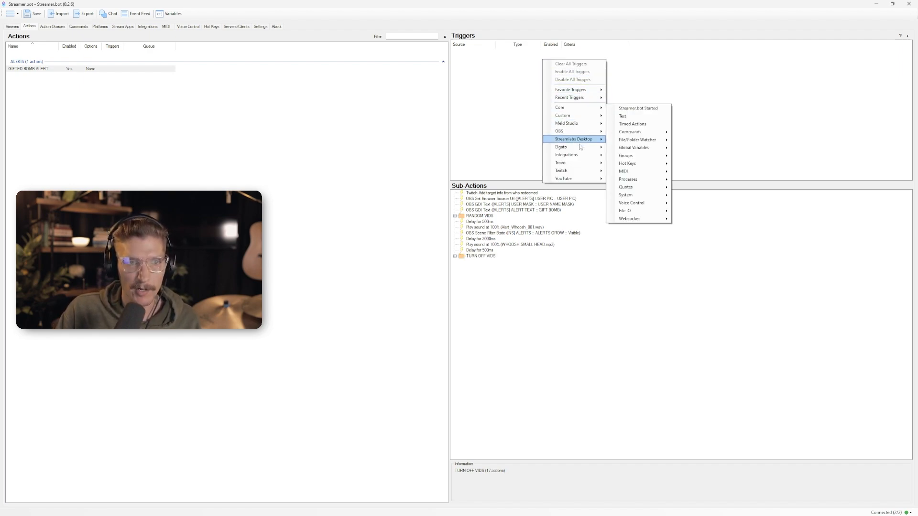
mouse_move(564, 172)
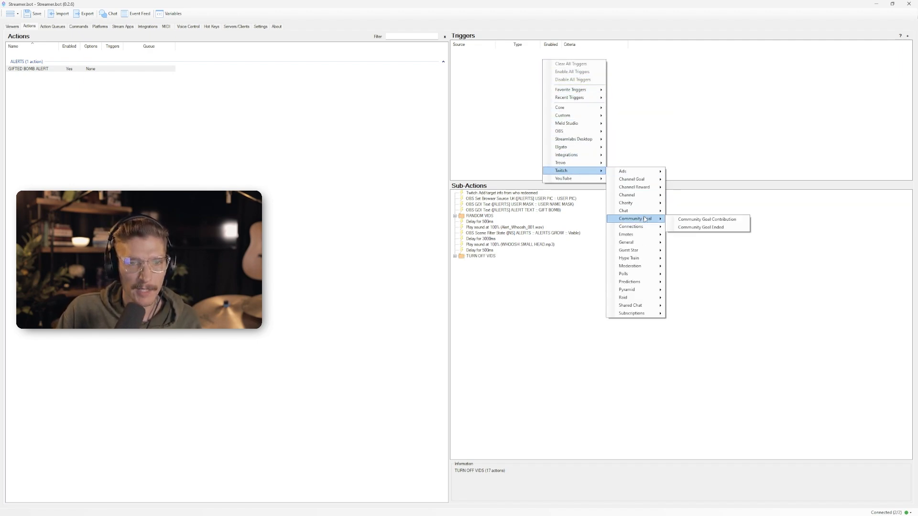
mouse_move(649, 315)
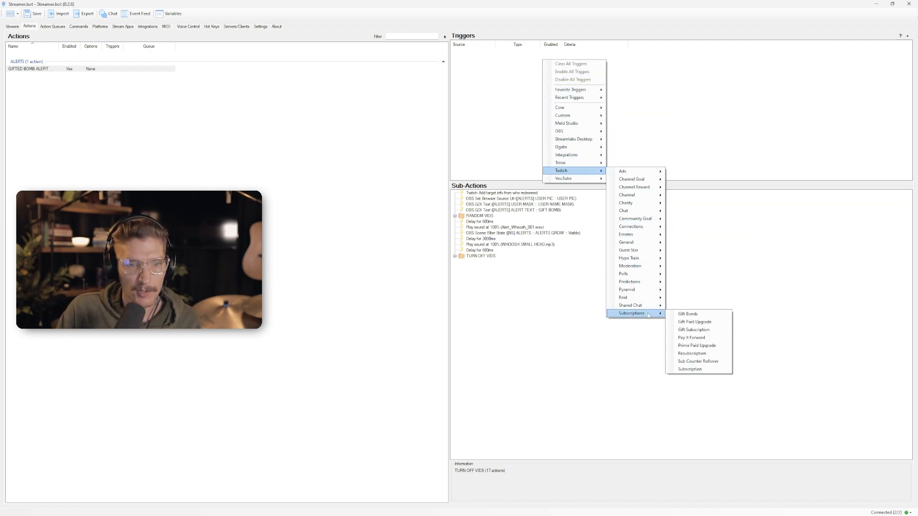
click(696, 315)
drag(654, 102, 721, 78)
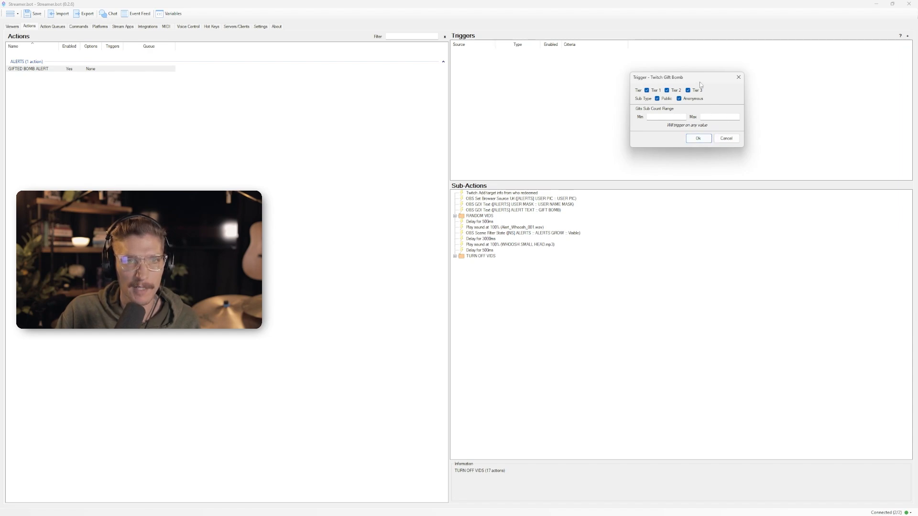
click(698, 138)
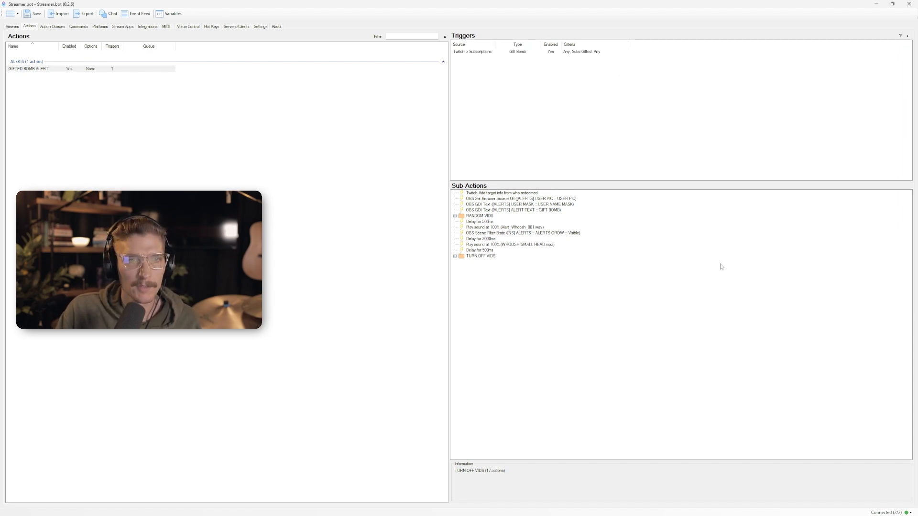
Run a test of the Gift Bomb trigger, then restore the Streamer.bot window and move it aside to reveal OBS
right_click(567, 53)
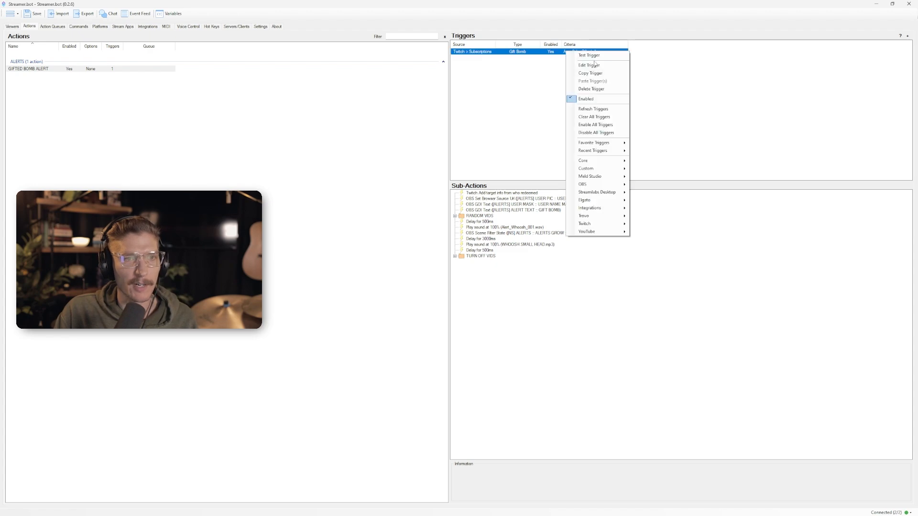
click(602, 56)
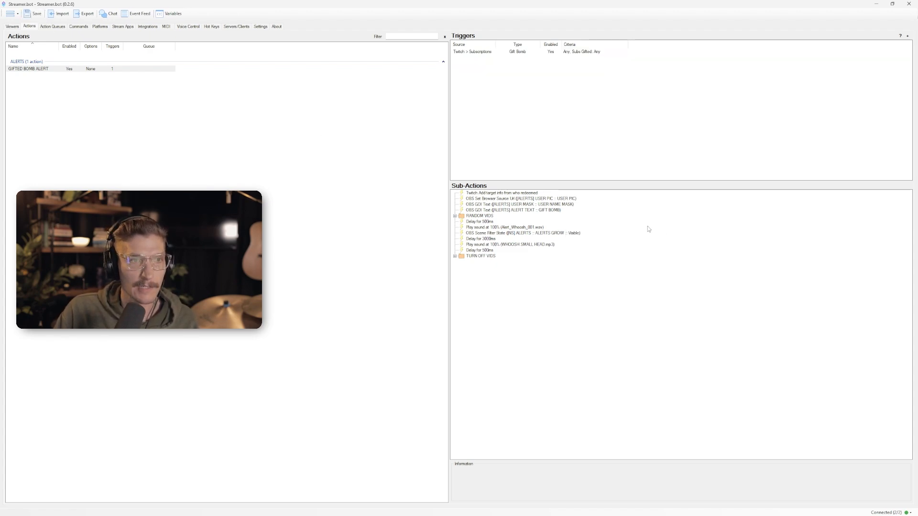
click(893, 4)
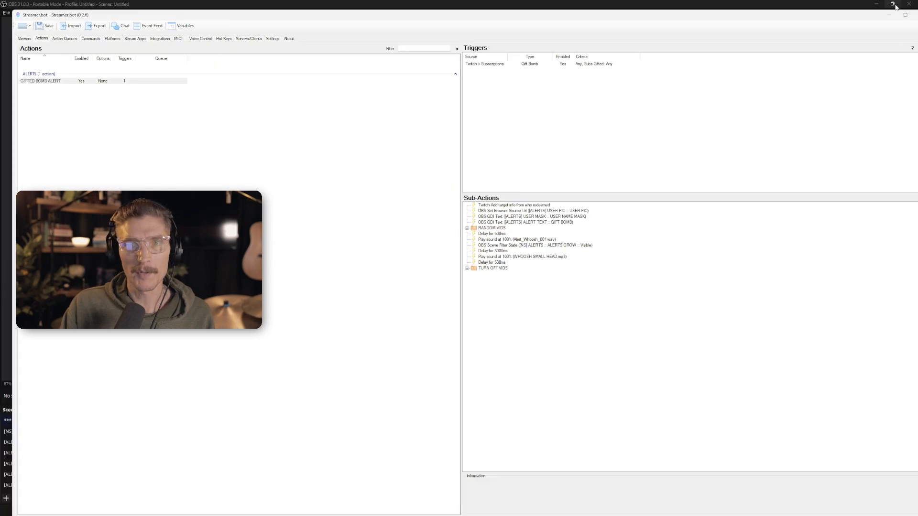
drag(665, 15, 917, 62)
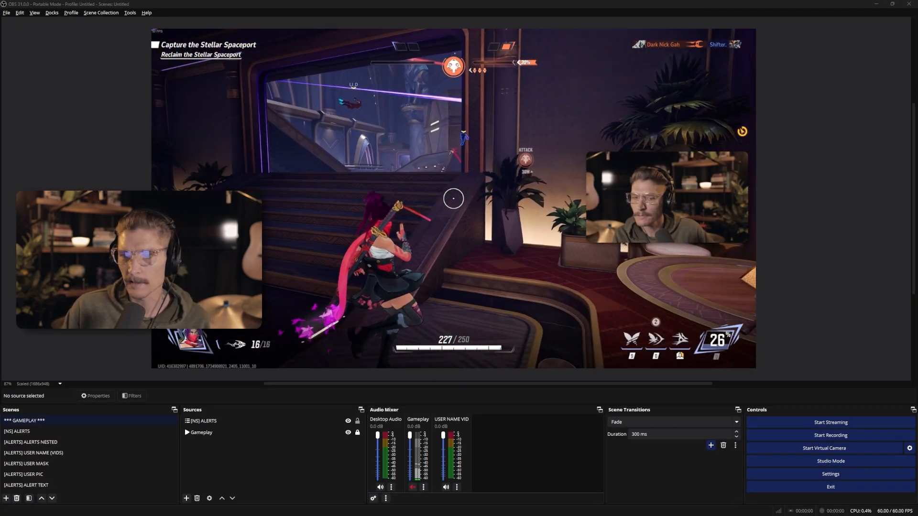